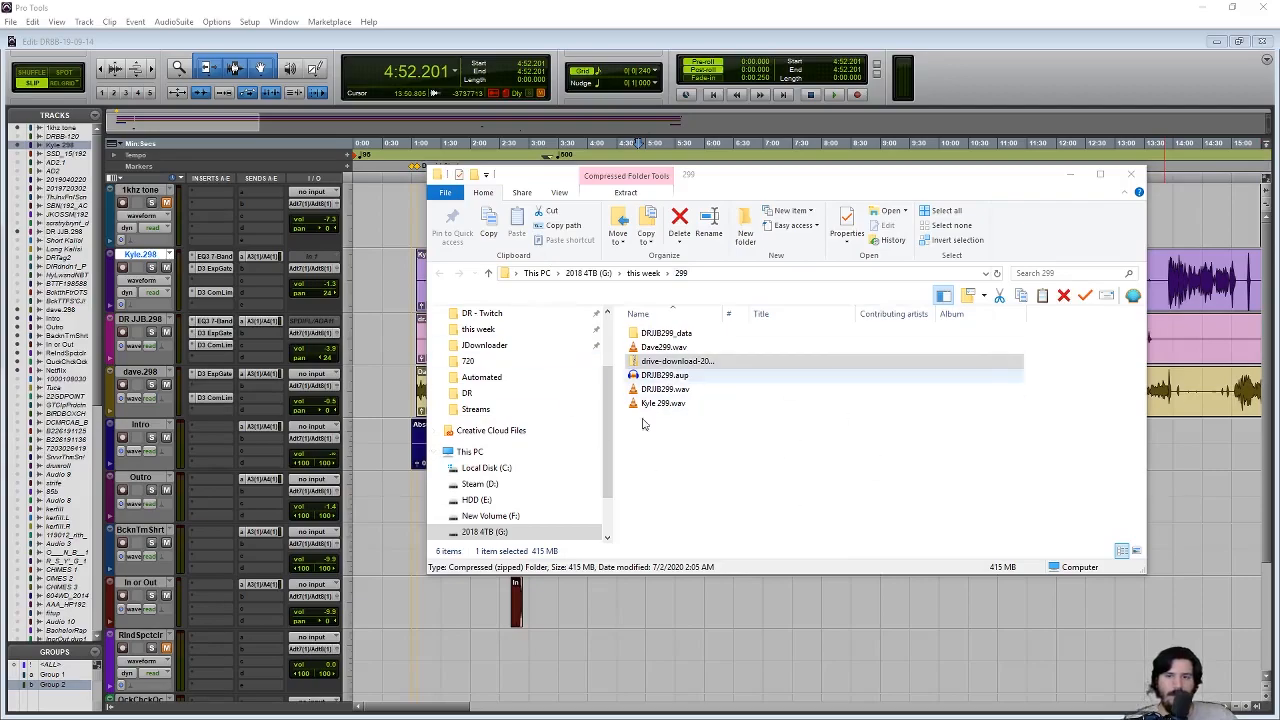
- Open Kyle 299.wav from the 299 folder in Audacity and maximize its window
left_click_drag(814, 180, 779, 147)
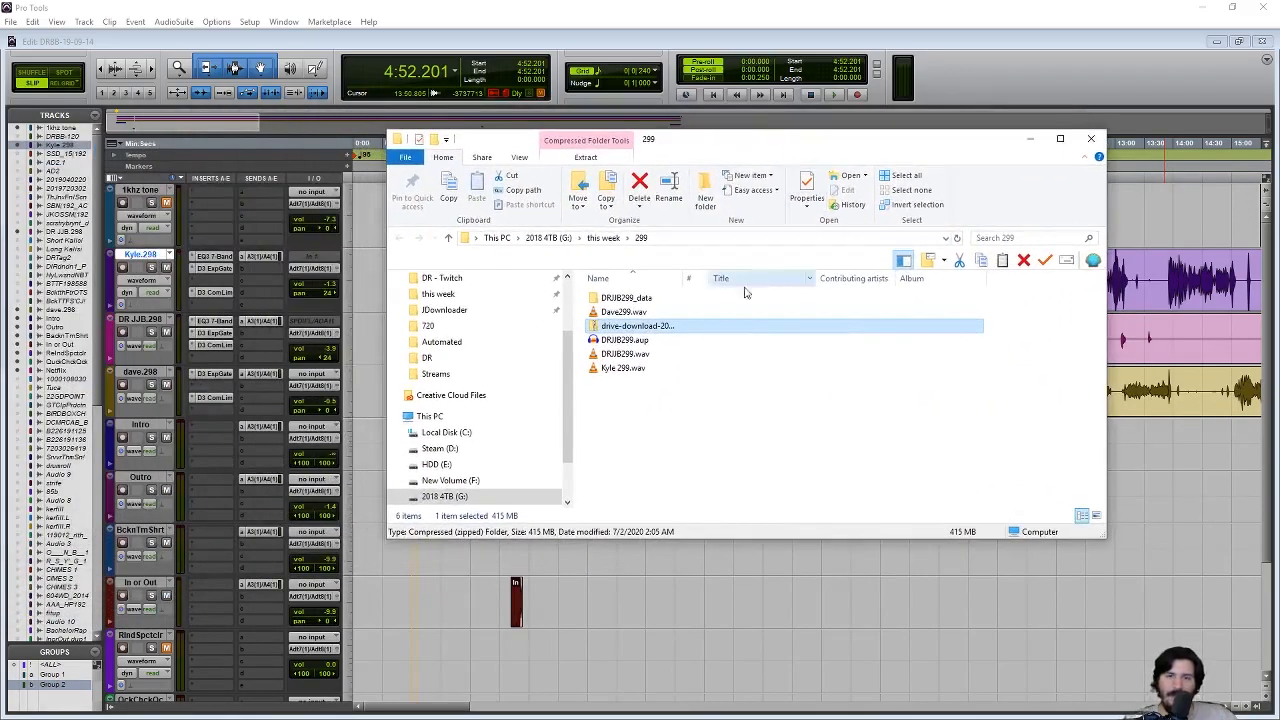
right_click(634, 367)
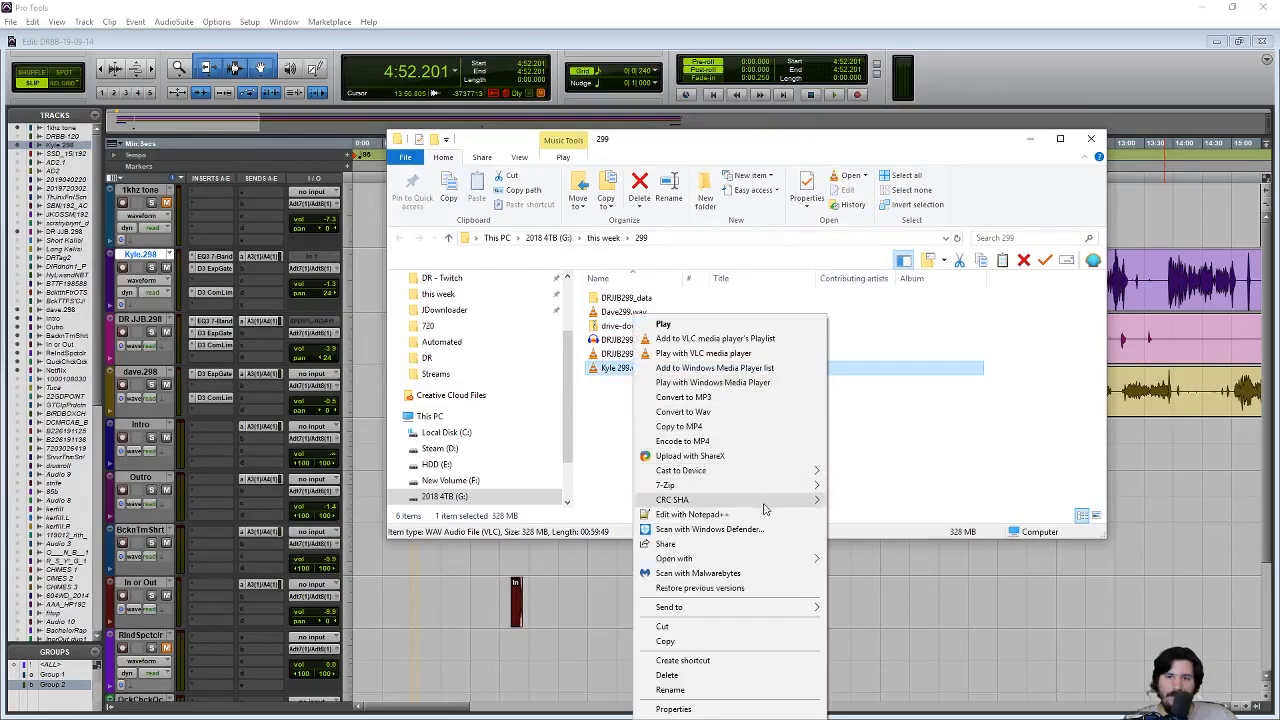
mouse_move(790, 558)
left_click(880, 560)
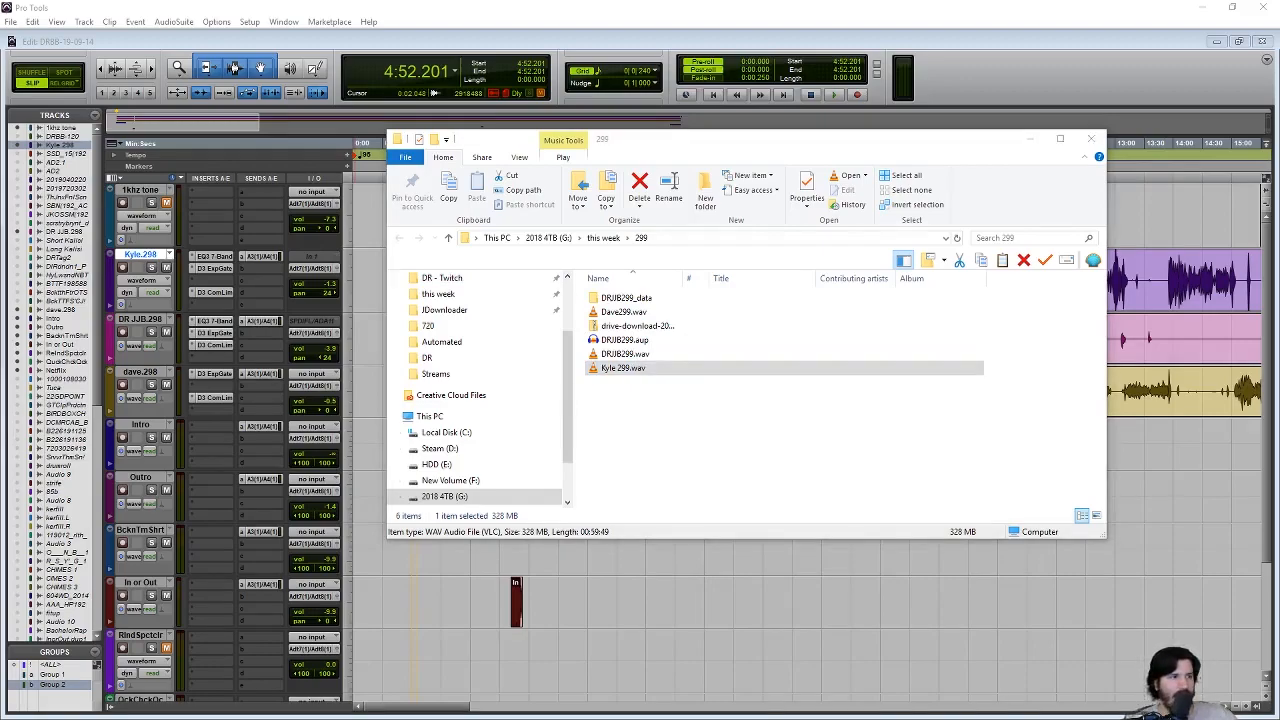
left_click_drag(0, 191, 641, 15)
double_click(641, 15)
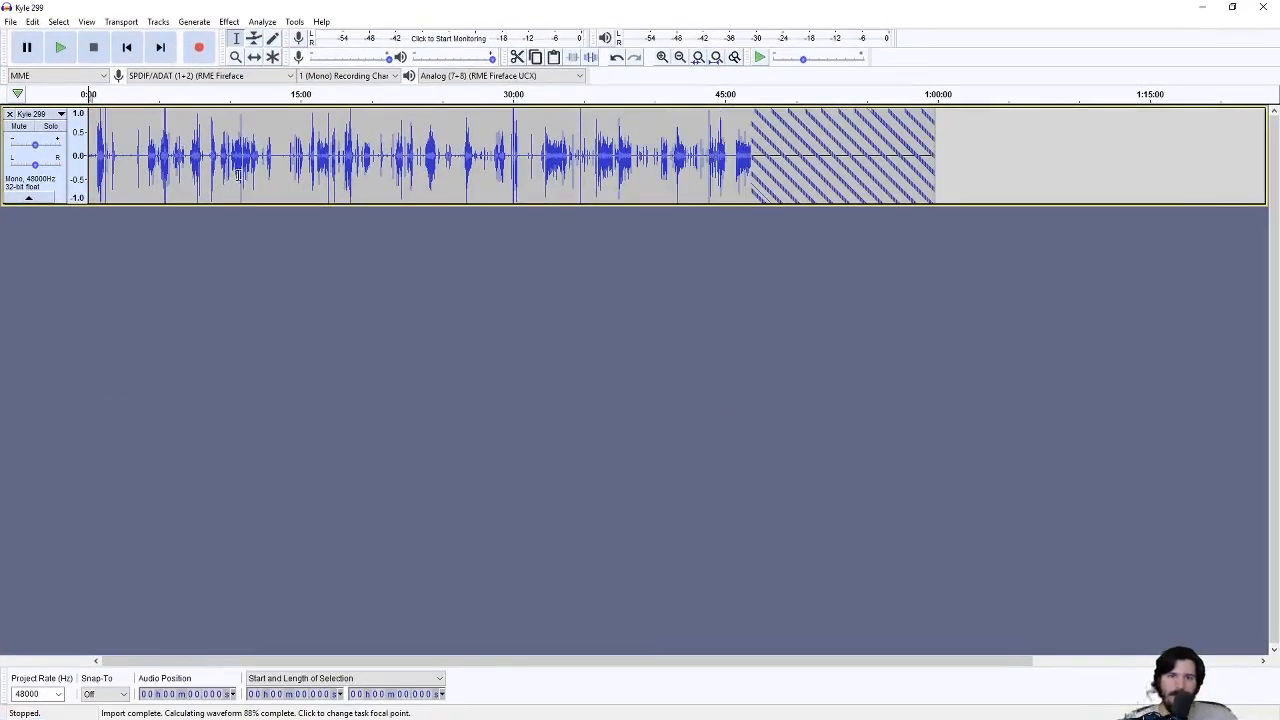
- Capture a Noise Reduction profile from the silent stretch of the Kyle 299 track, about 12:59 to 14:12
left_click(279, 155)
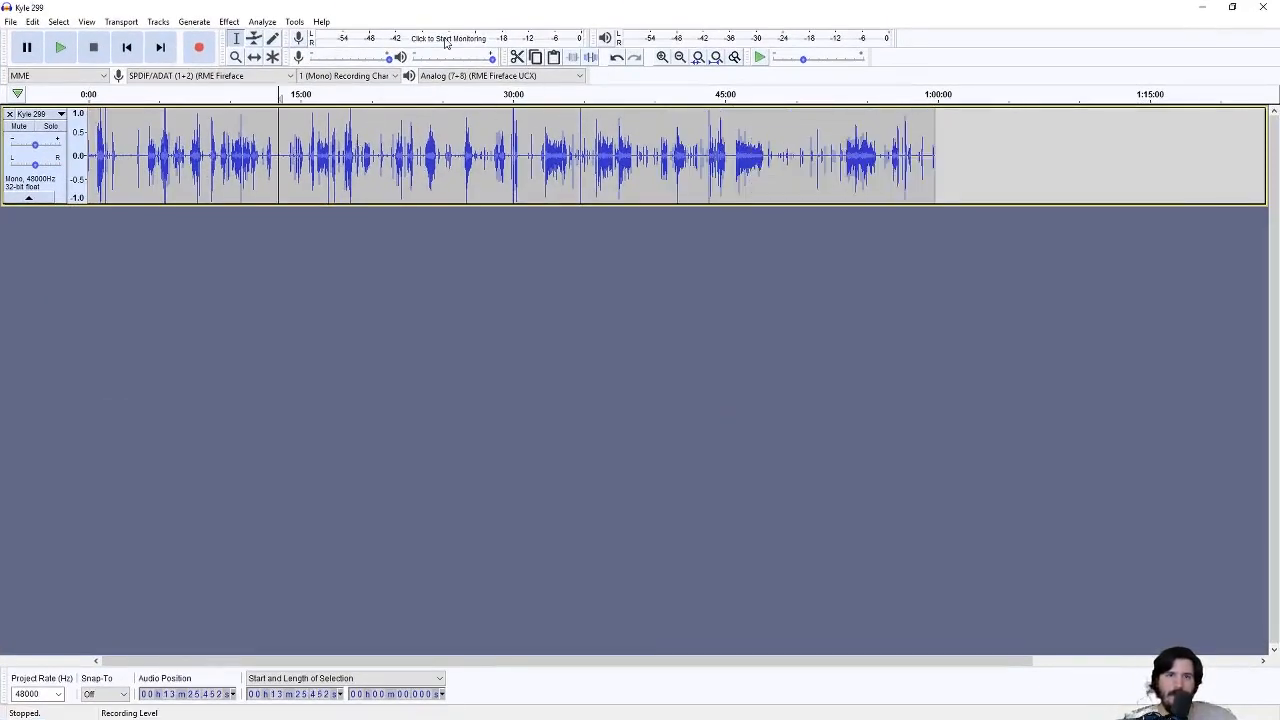
left_click(662, 57)
left_click(662, 57)
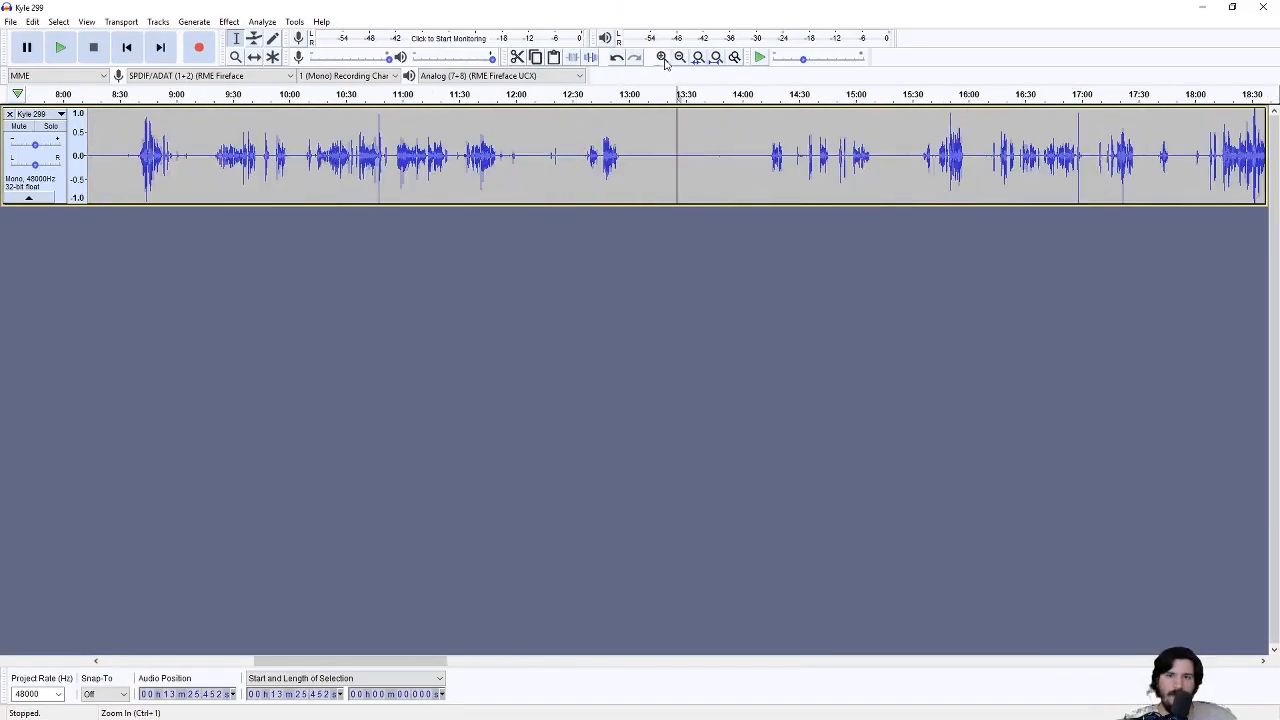
left_click(662, 57)
left_click_drag(578, 150, 852, 157)
left_click(261, 22)
mouse_move(229, 22)
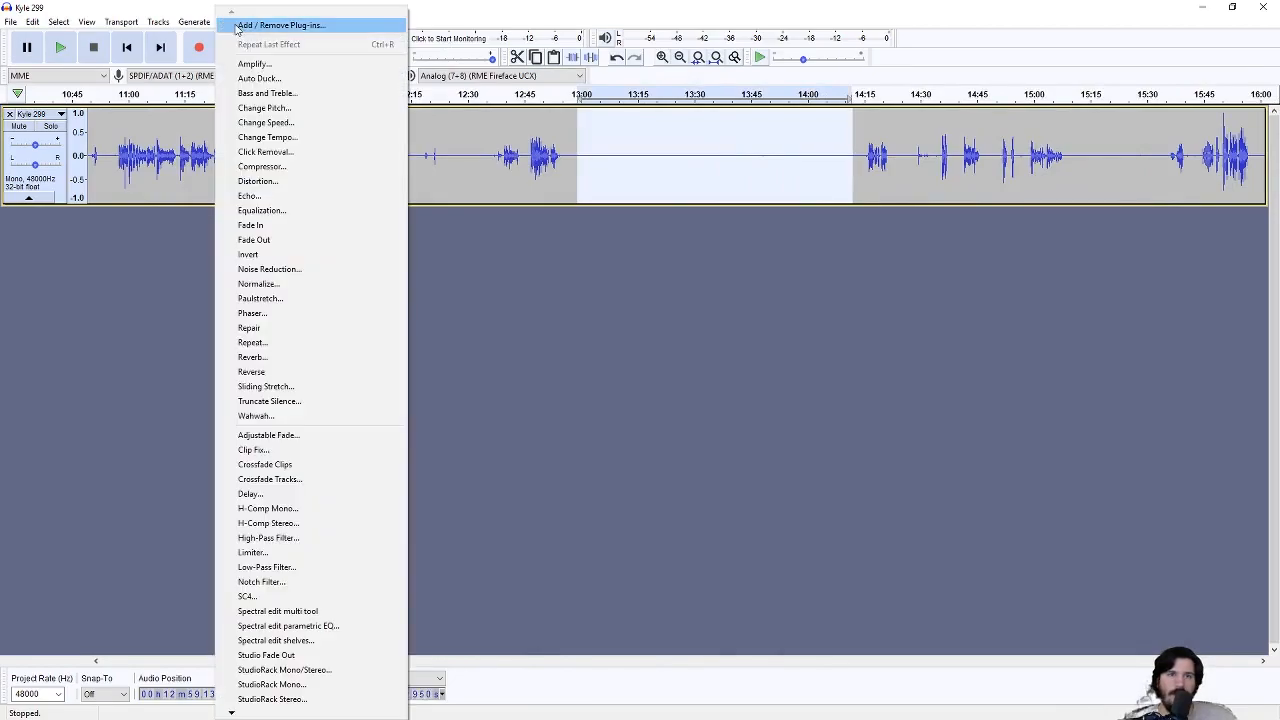
left_click(310, 270)
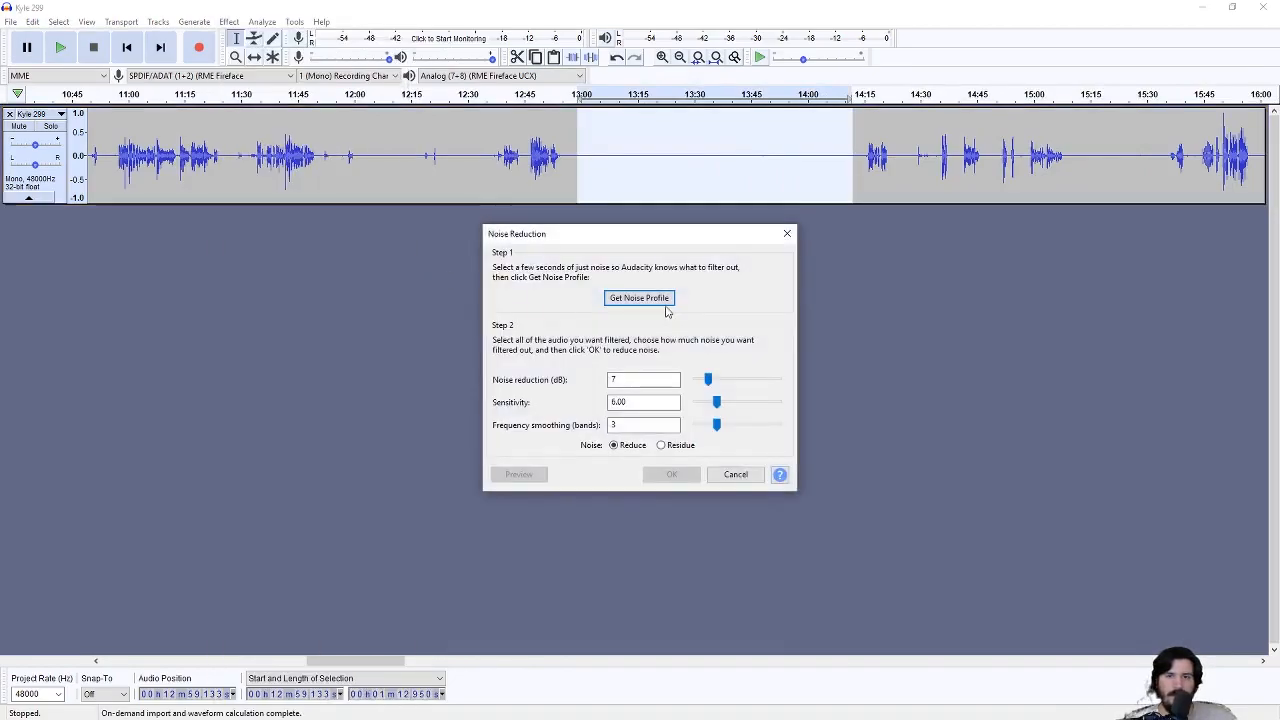
left_click(666, 299)
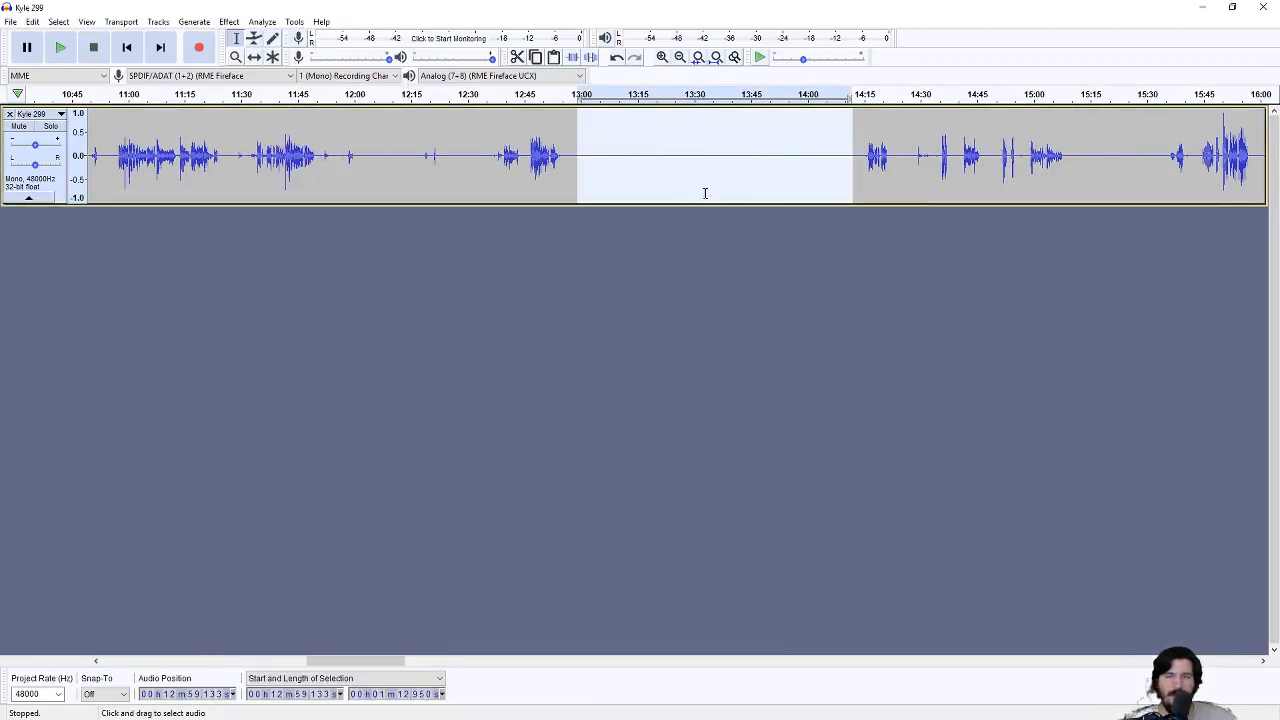
- Apply Noise Reduction to the entire Kyle 299 track using the captured noise profile
left_click(725, 167)
key("ctrl+a")
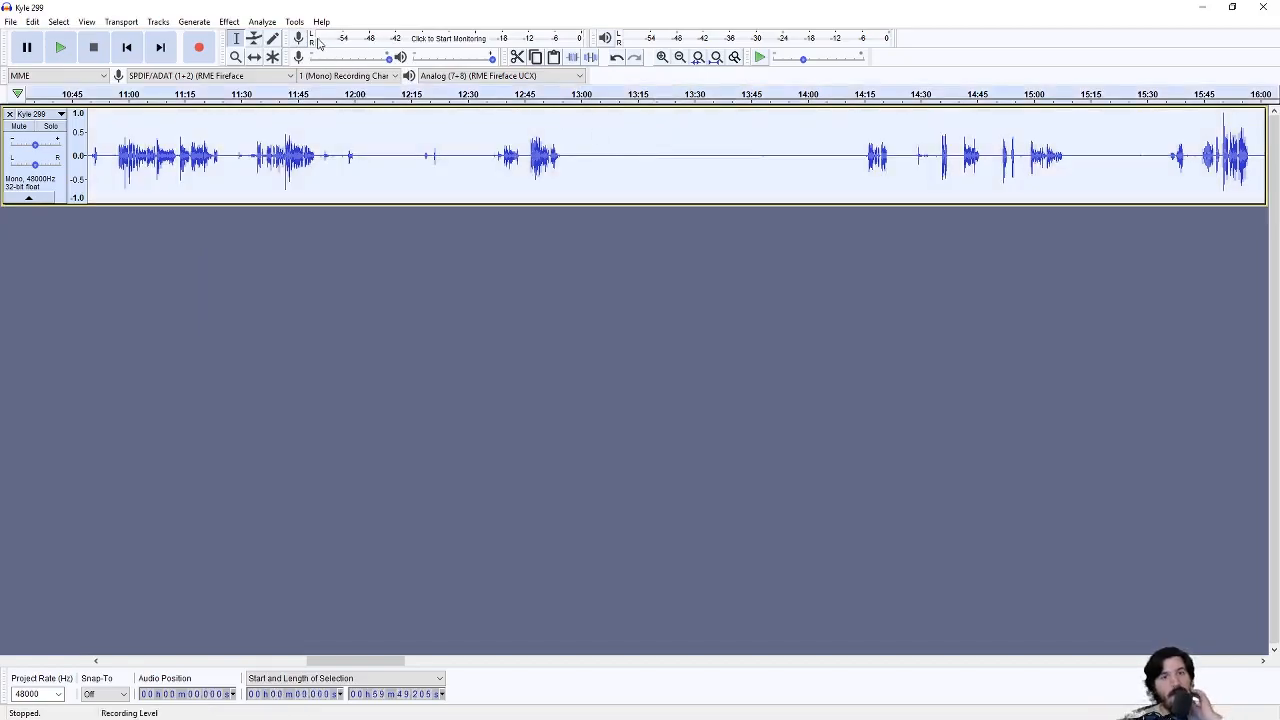
left_click(258, 22)
mouse_move(239, 24)
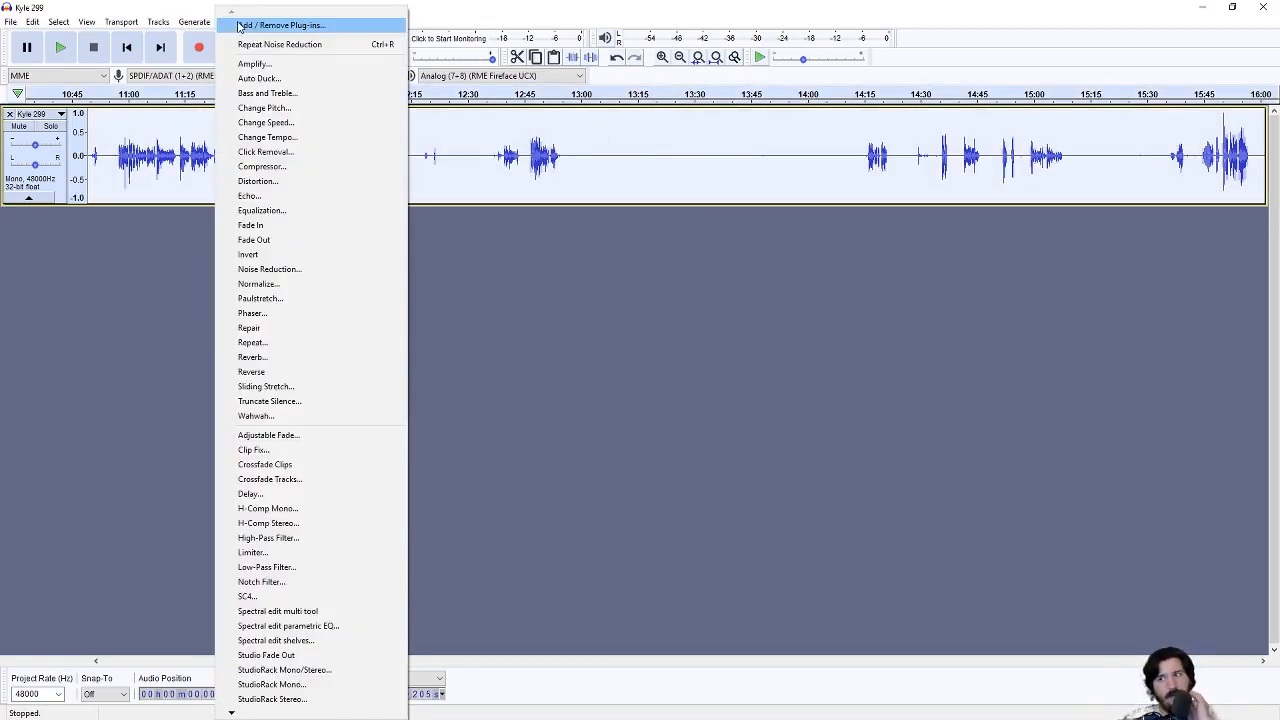
left_click(346, 269)
left_click(672, 474)
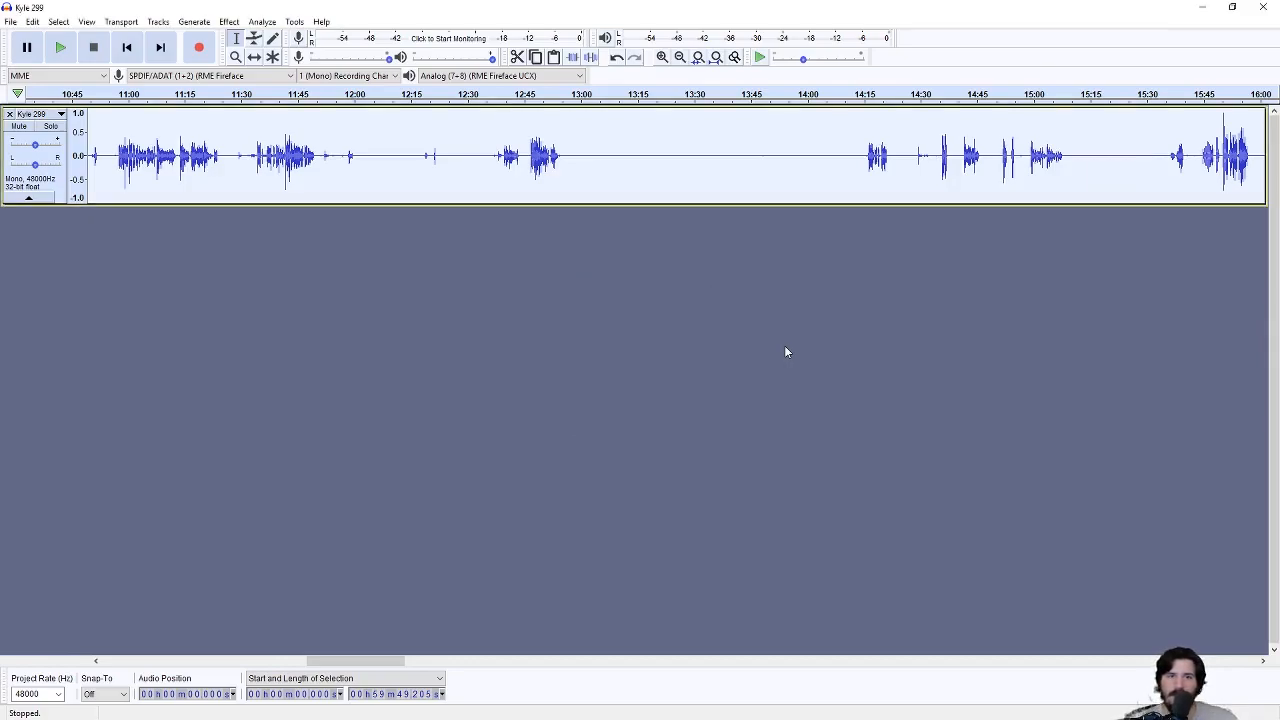
- Start a WAV export and set its destination to the this week\299 folder on the 2018 4TB (G:) drive
left_click(10, 21)
mouse_move(40, 119)
left_click(165, 132)
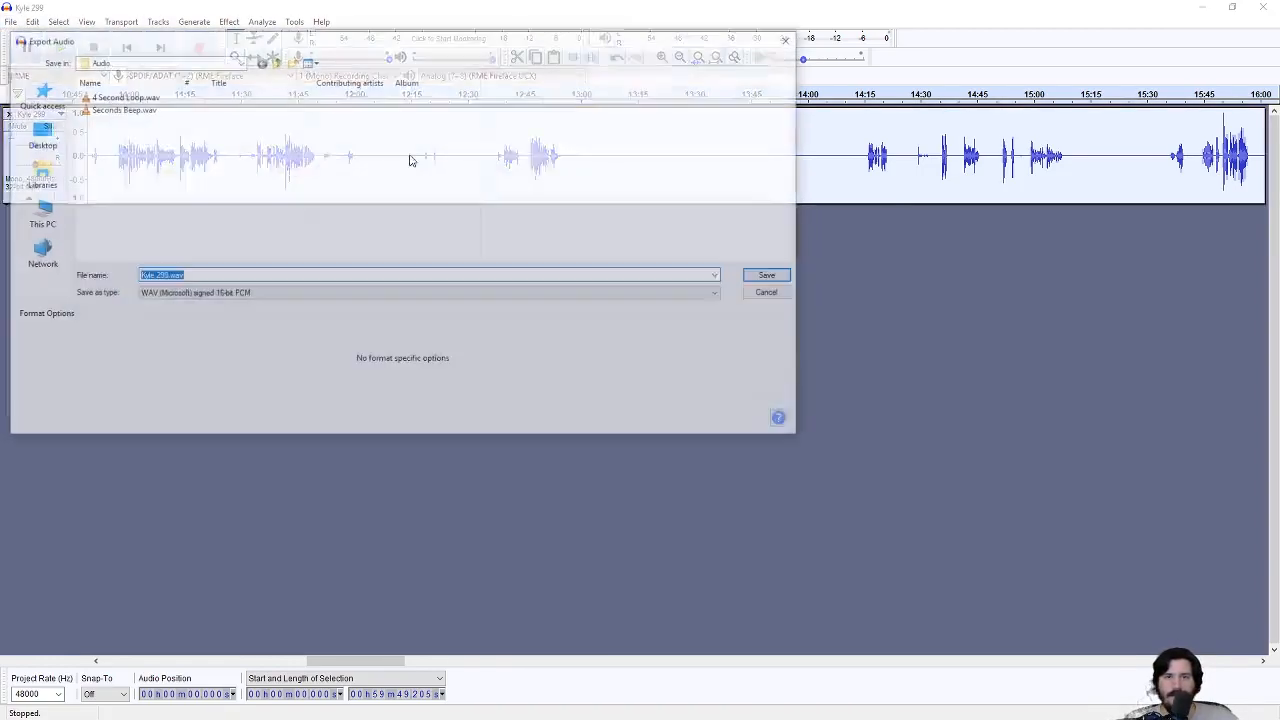
left_click(276, 61)
left_click(276, 61)
left_click(276, 61)
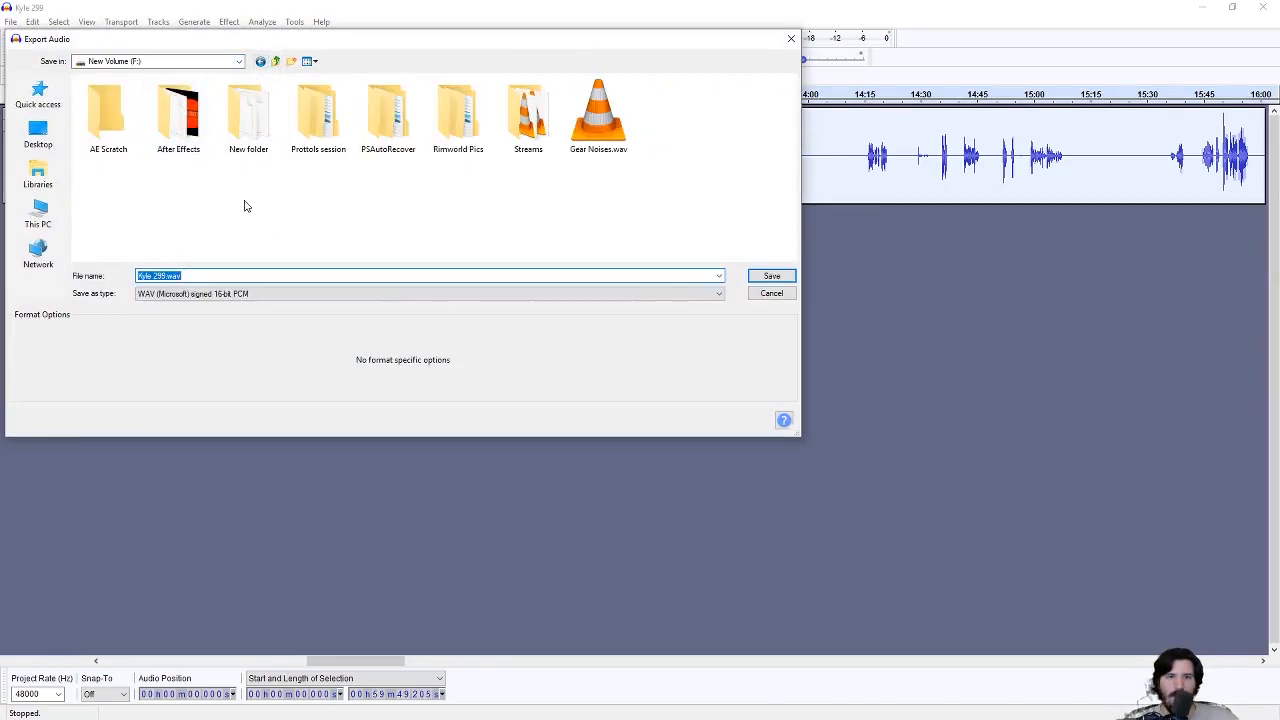
left_click(43, 225)
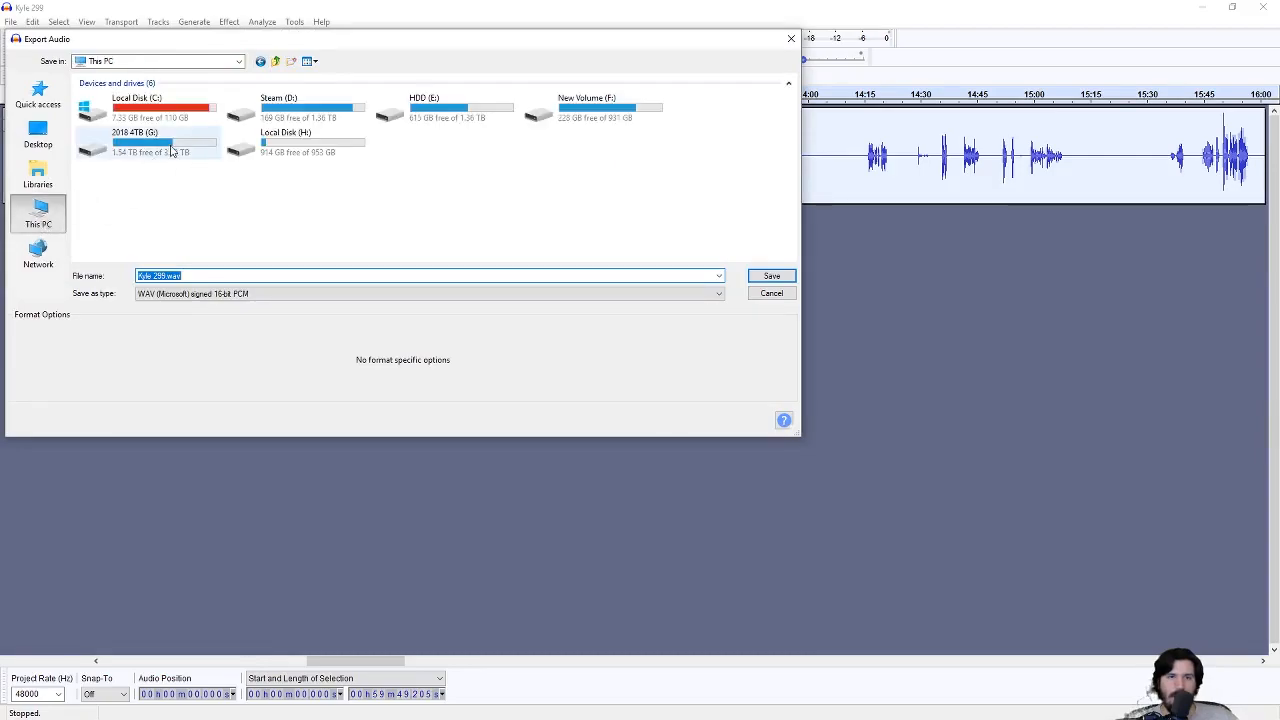
double_click(176, 146)
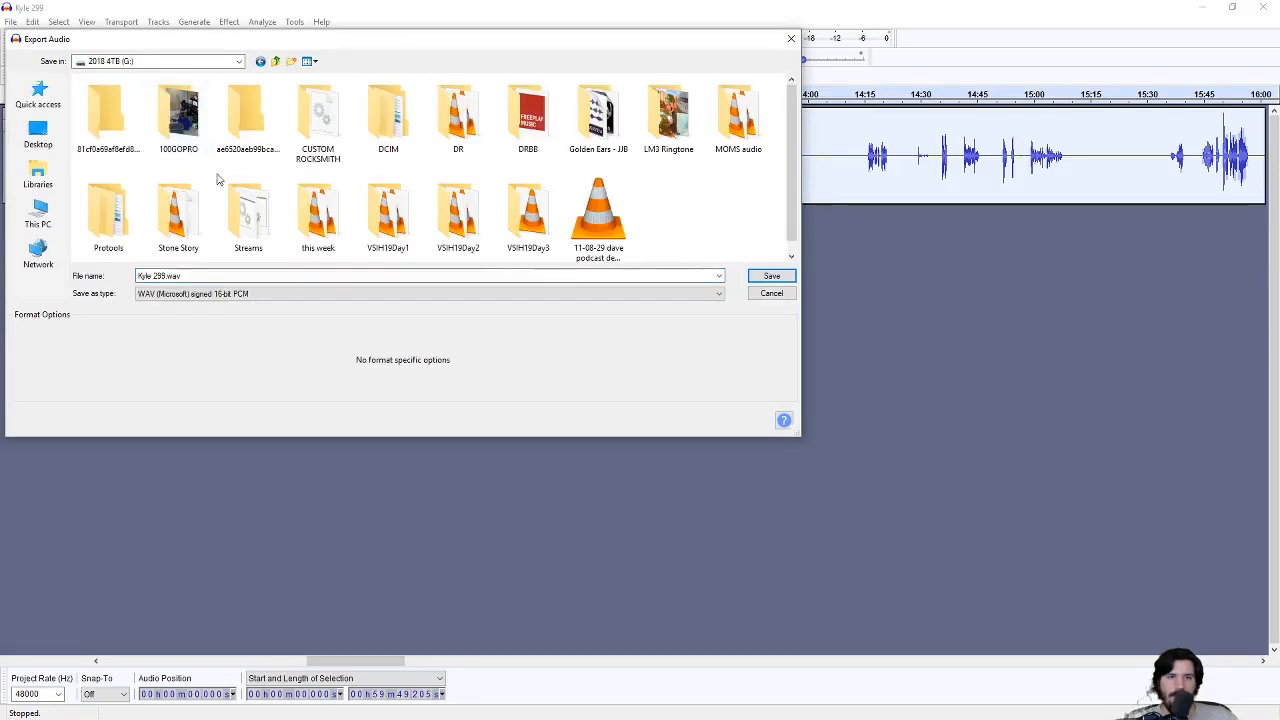
double_click(318, 215)
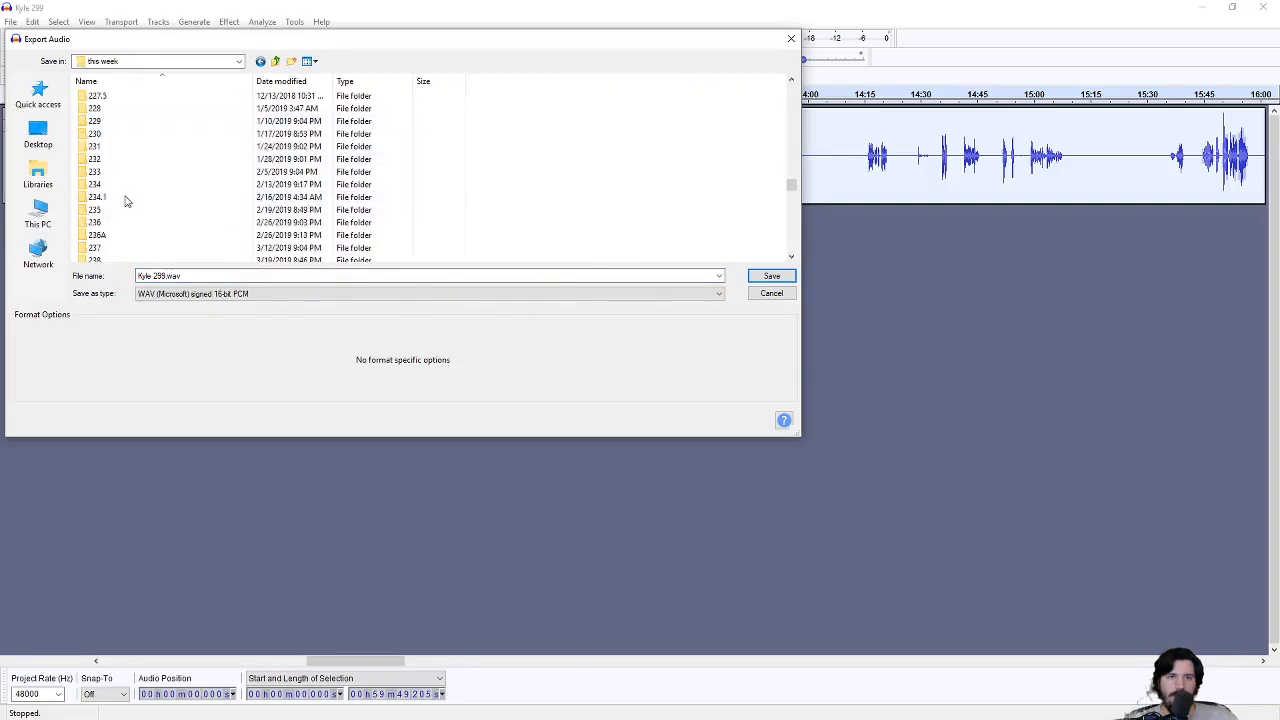
scroll(127, 201, "down", 15)
left_click(112, 110)
double_click(112, 112)
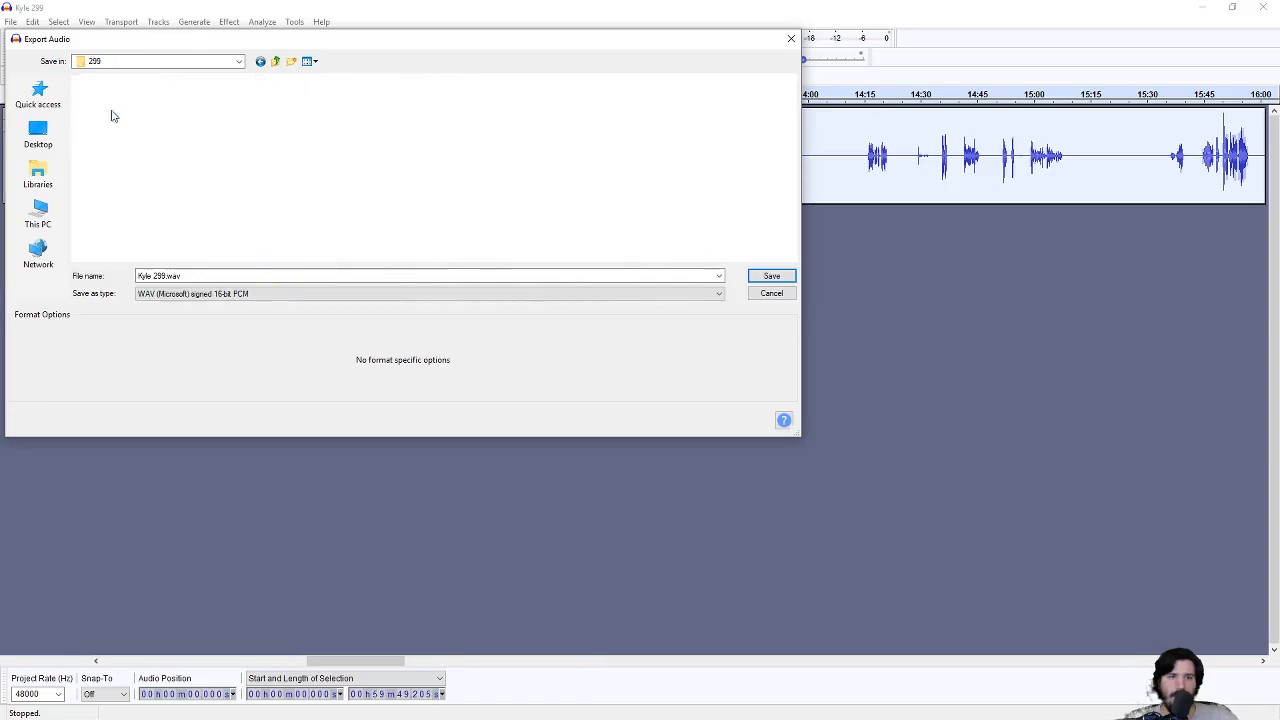
- Name the export Kyle 299F.wav and save it with the metadata tags left blank
double_click(167, 276)
key("Right")
key("Left")
key("Left")
key("Left")
key("Left")
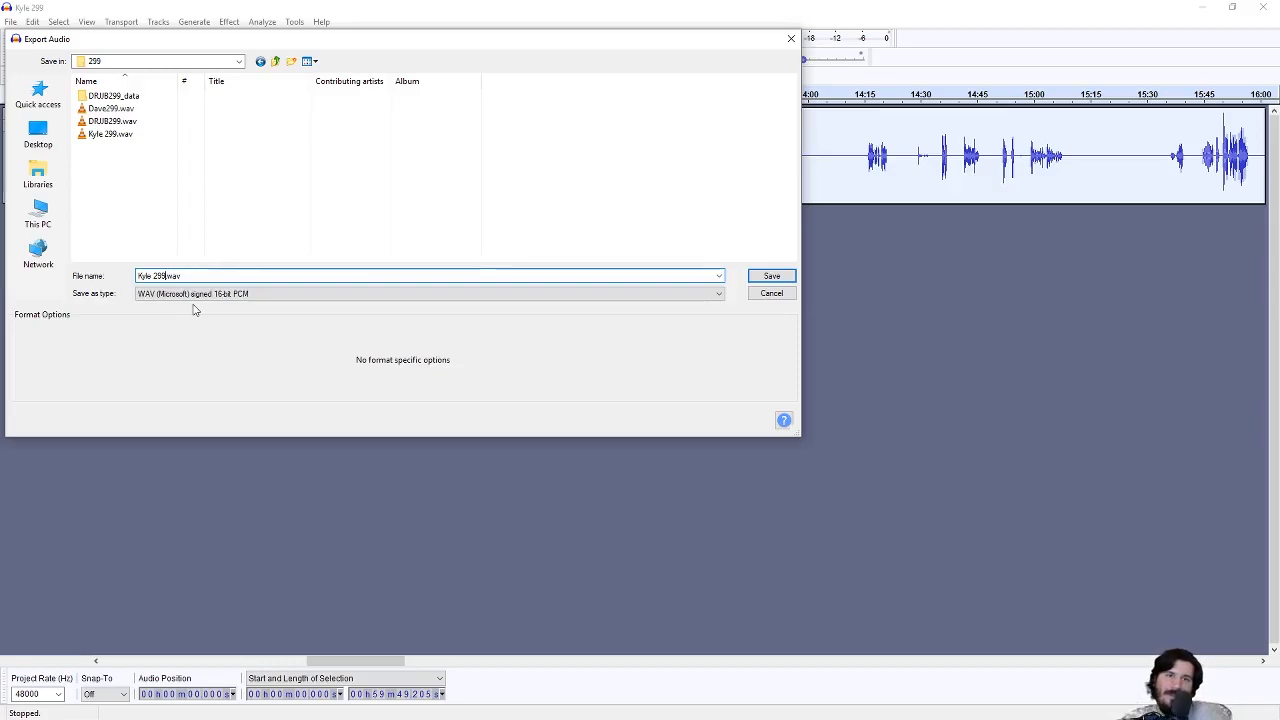
type("-")
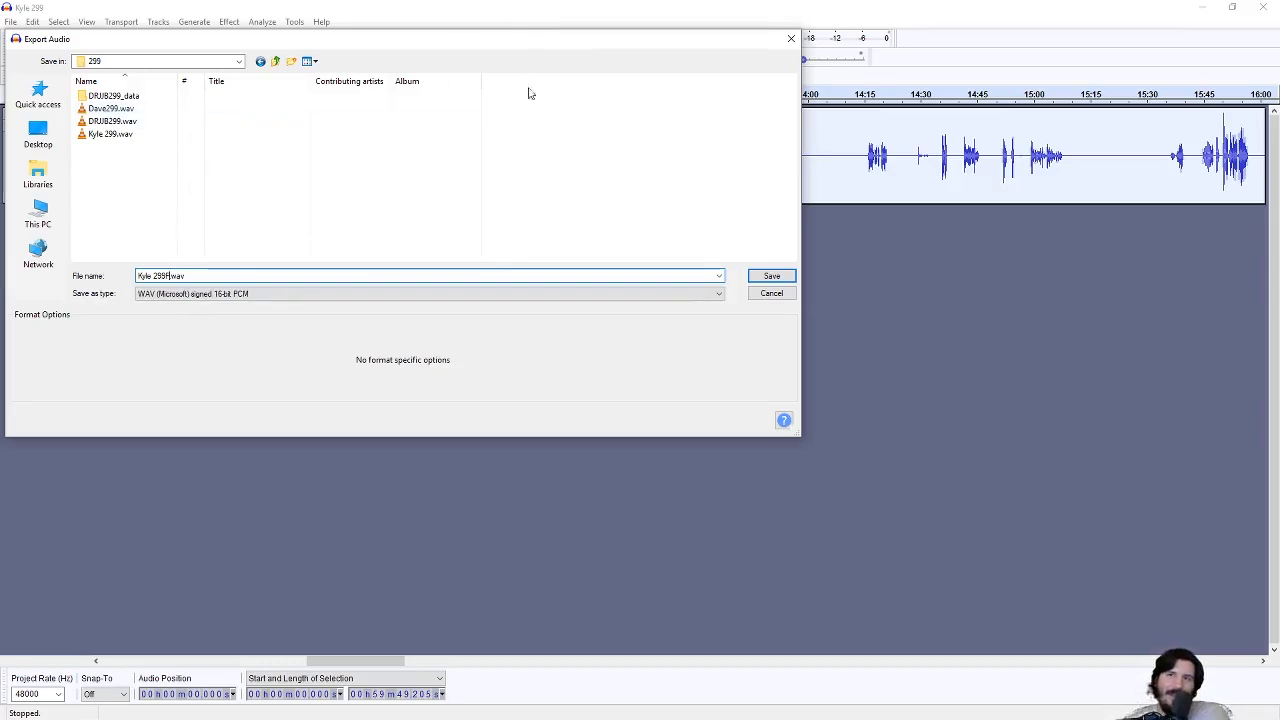
left_click(768, 278)
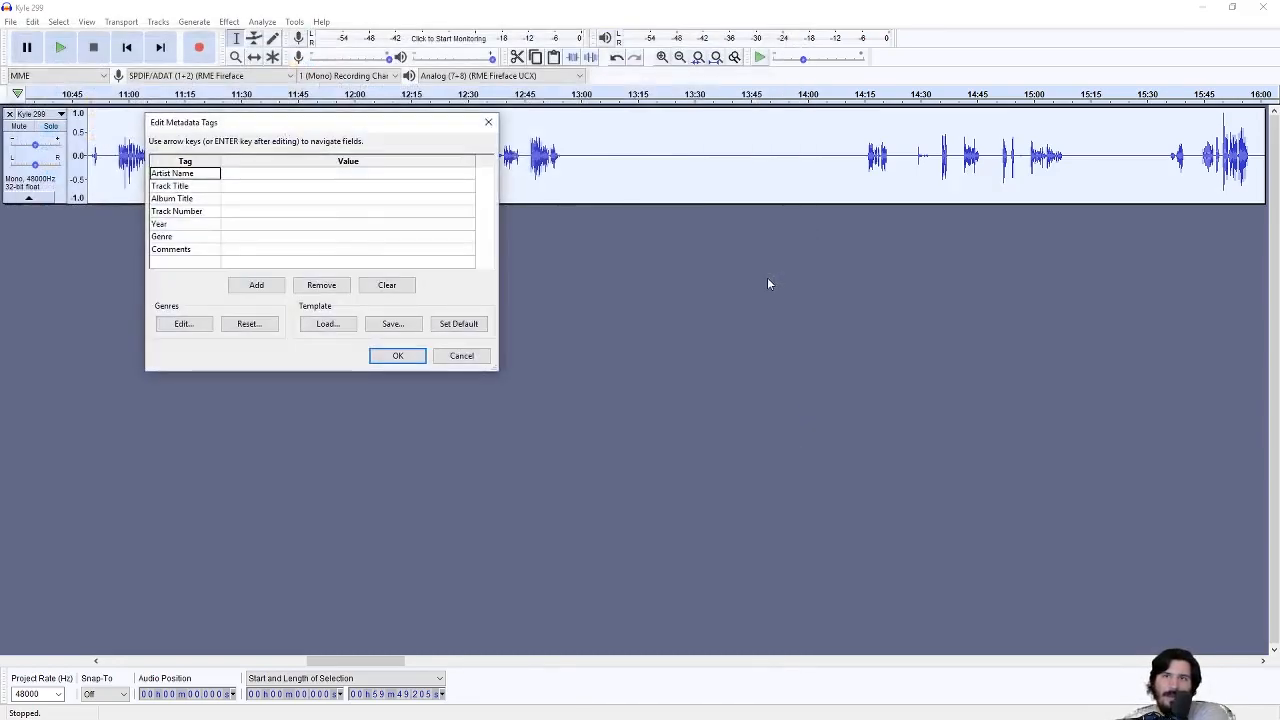
left_click(403, 358)
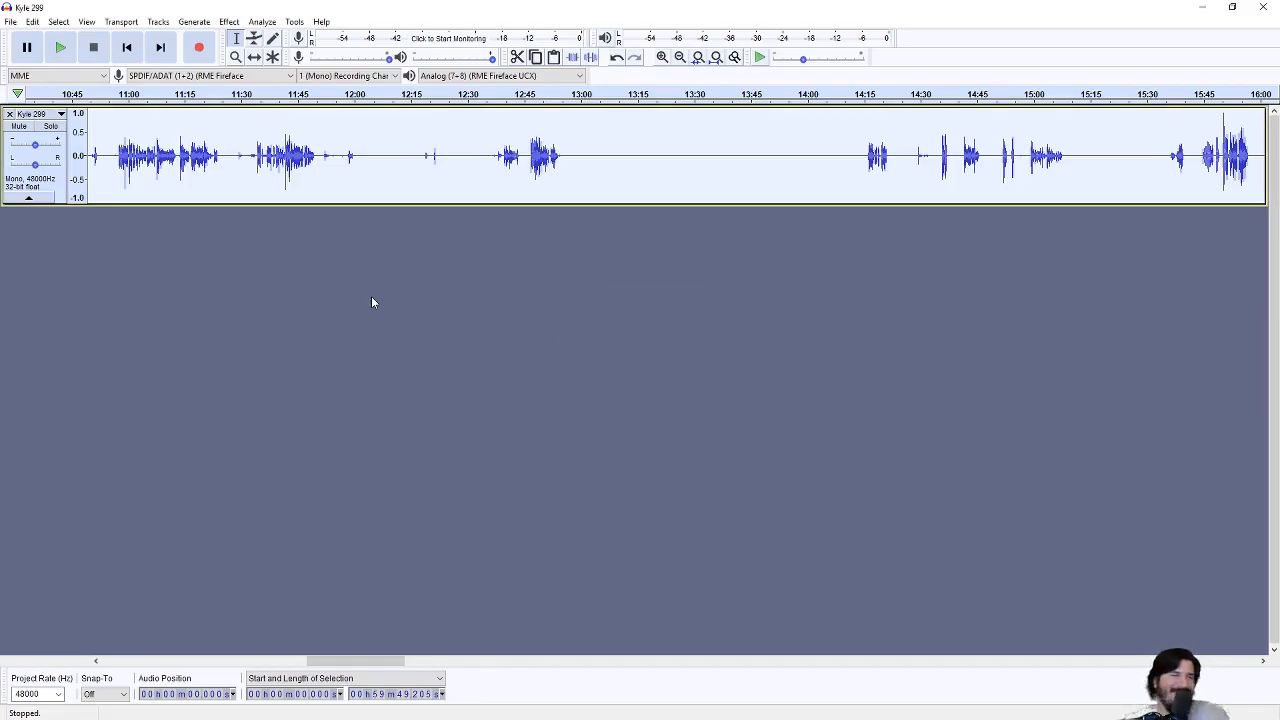
- Remove the Kyle 299 track from the project and import Dave299.wav from the 299 folder
left_click(9, 114)
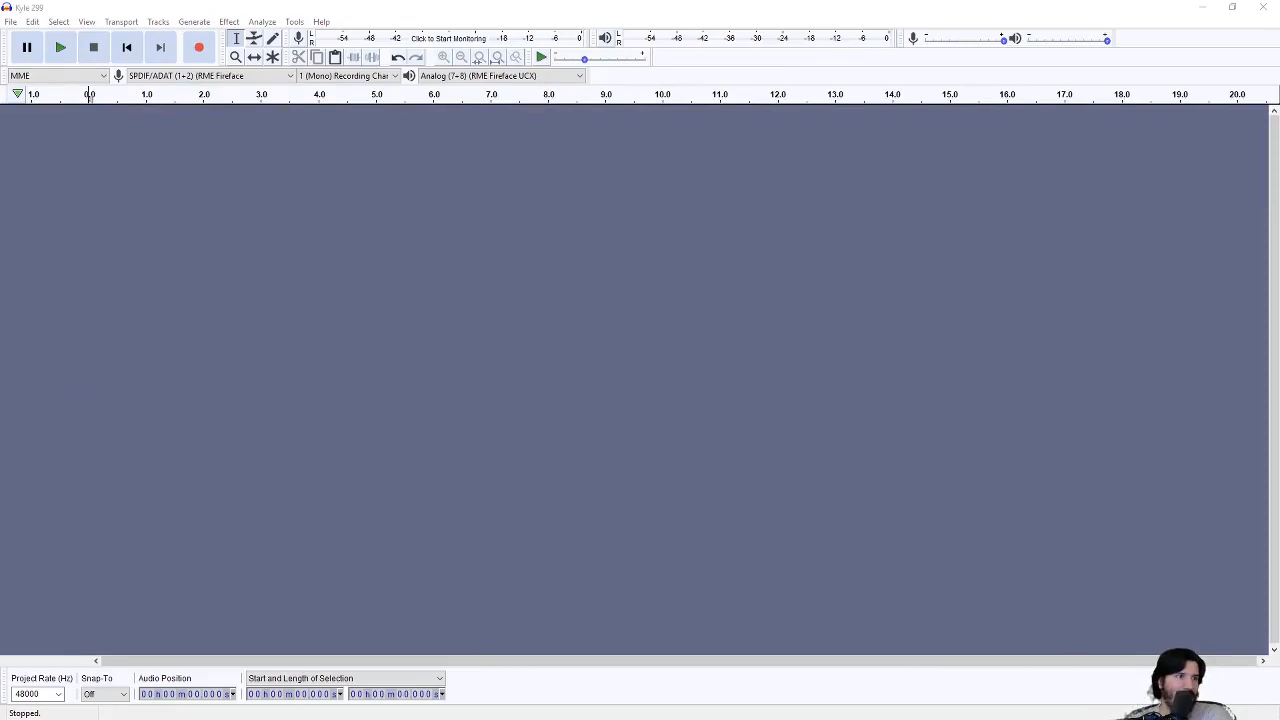
key("alt+Tab")
left_click_drag(623, 312, 272, 344)
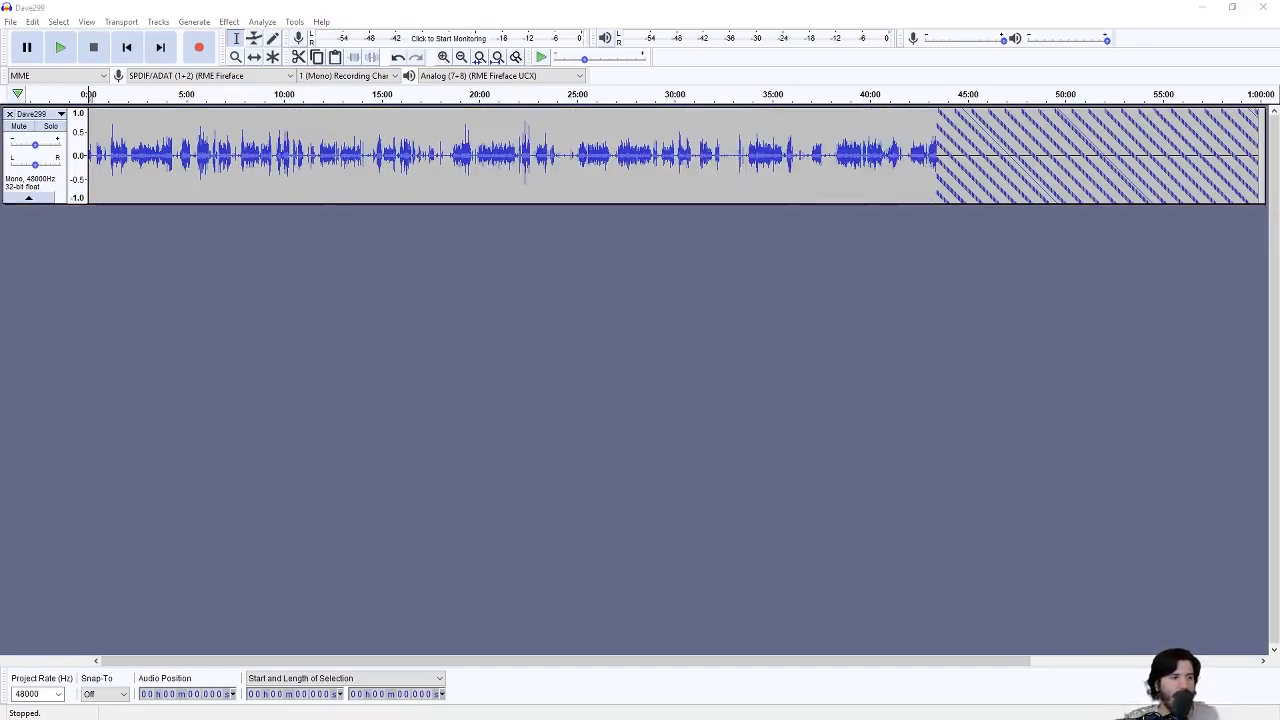
- Import the original Kyle 299.wav beneath the Dave299 track to compare their waveforms, and remove it again
key("alt+Tab")
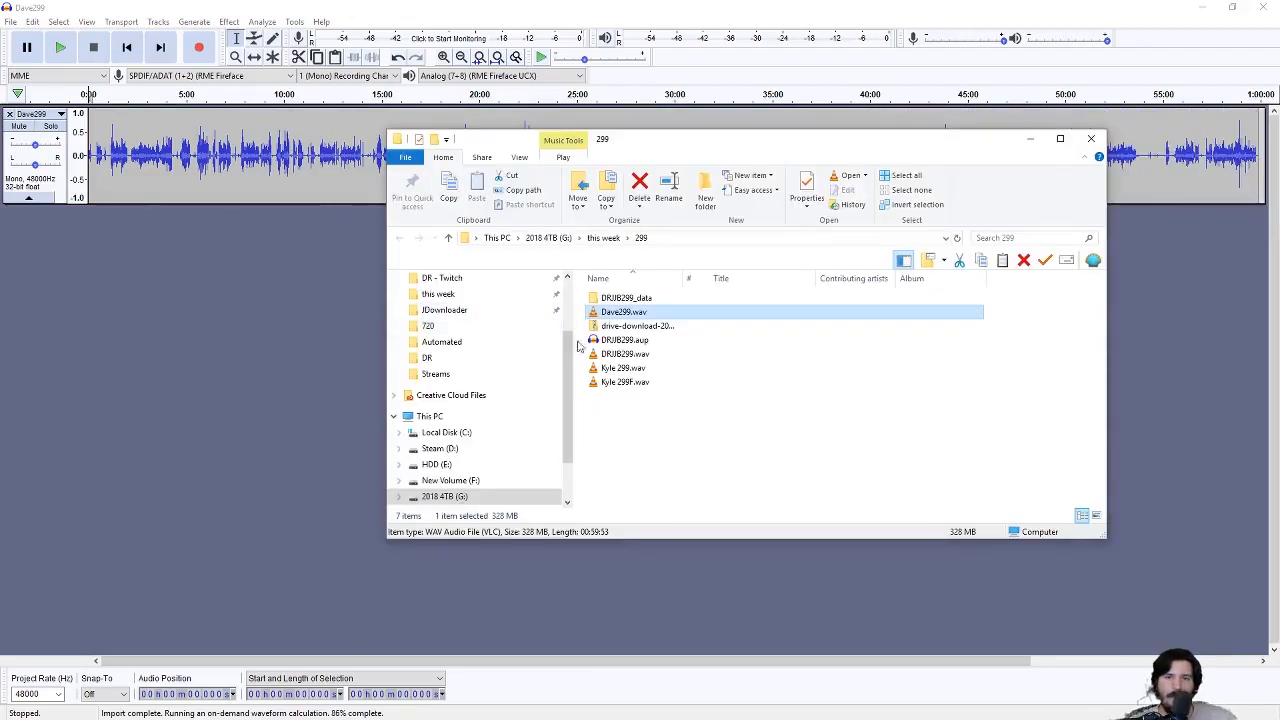
left_click_drag(630, 370, 280, 395)
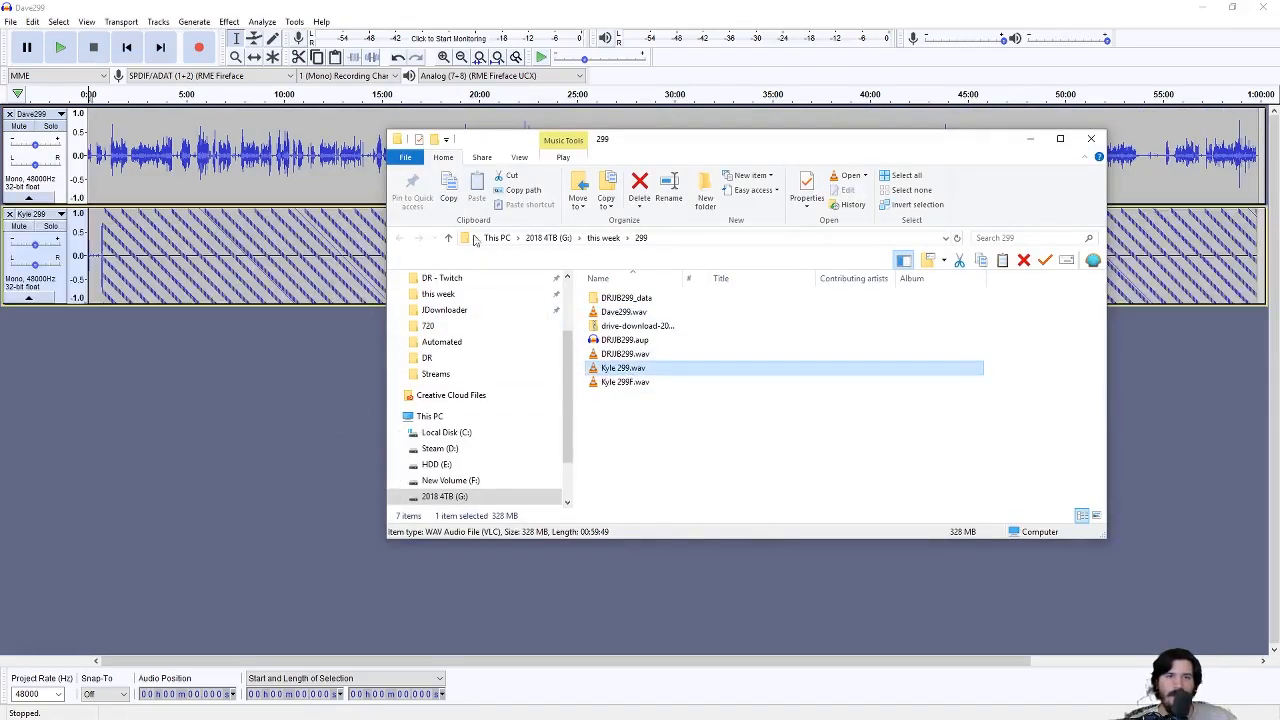
mouse_move(707, 147)
left_mouse_down()
mouse_move(725, 290)
mouse_move(798, 381)
mouse_move(802, 366)
left_mouse_up()
left_click_drag(817, 347, 820, 346)
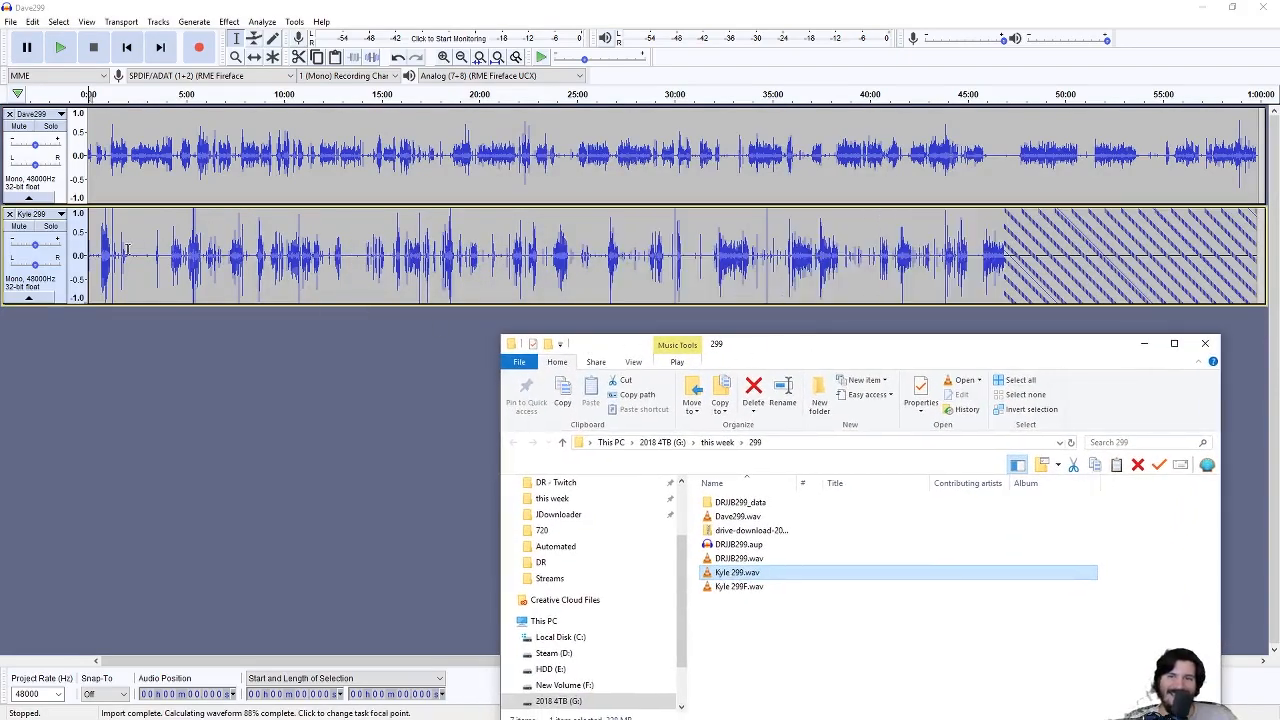
left_click(10, 215)
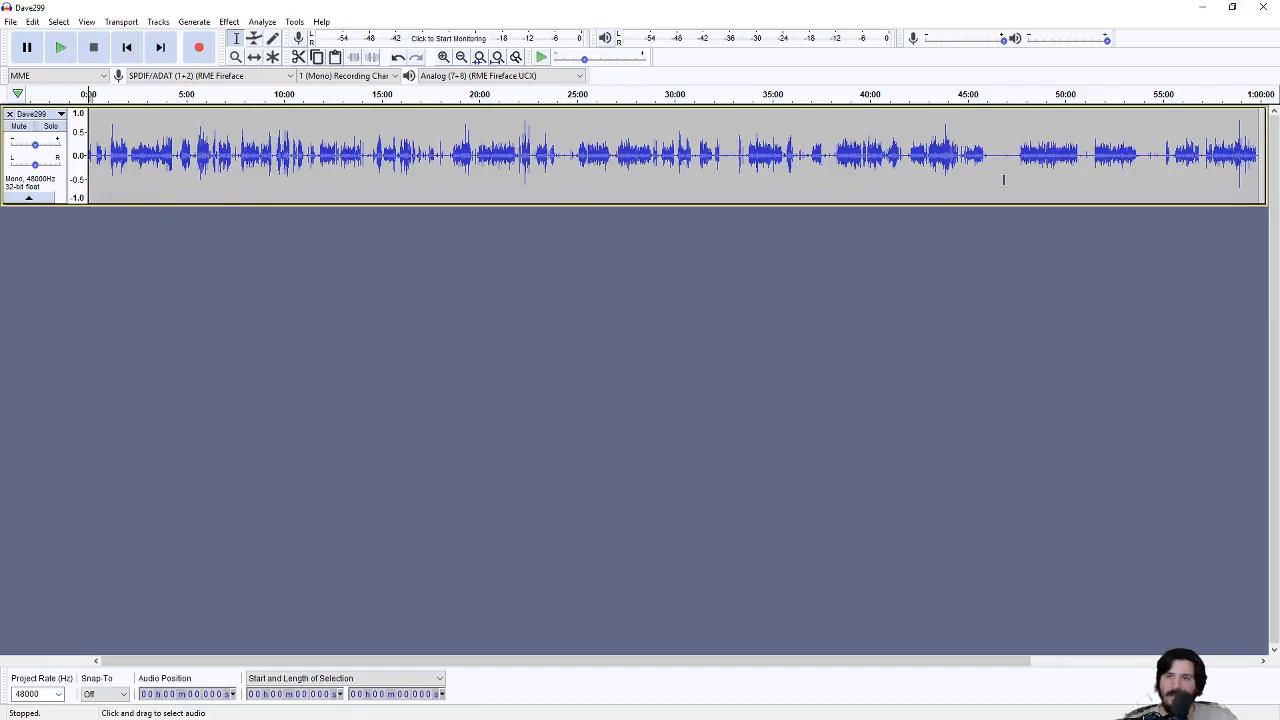
- Capture a Noise Reduction profile from the silent stretch of the Dave299 track, about 46:06 to 46:57
left_click(995, 146)
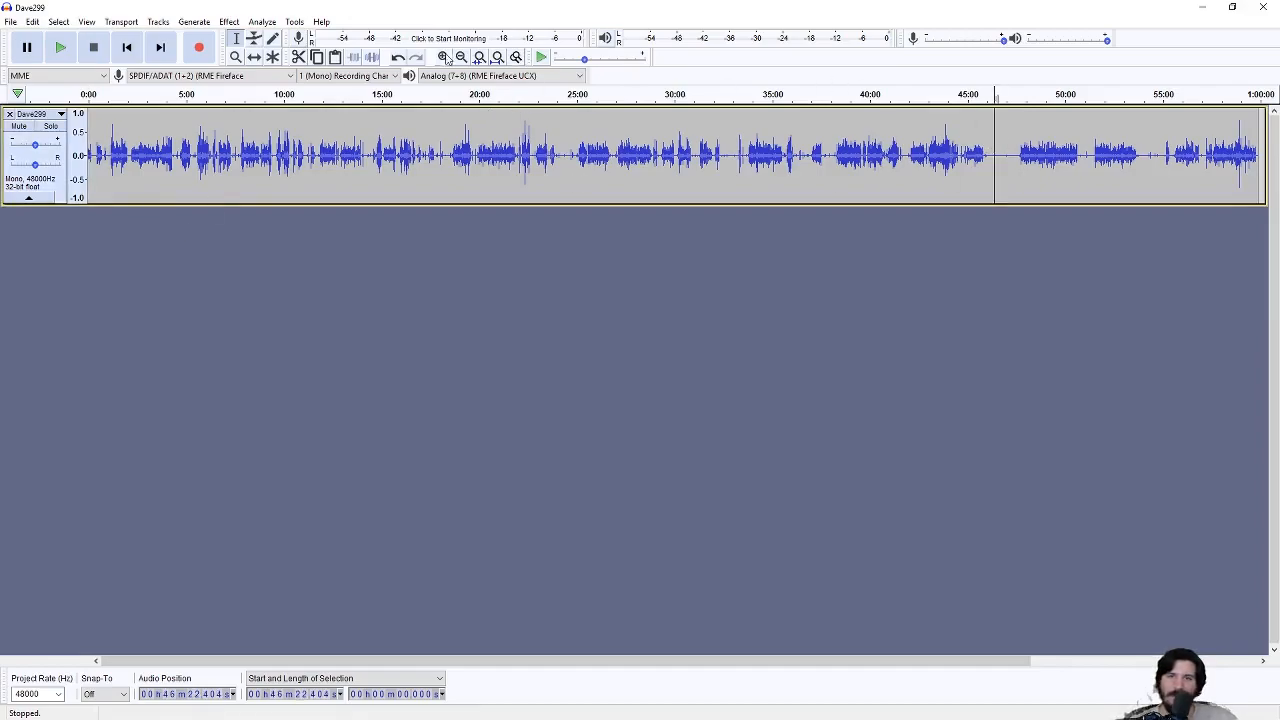
left_click(443, 57)
left_click(443, 57)
left_click(443, 57)
left_click_drag(634, 147, 765, 134)
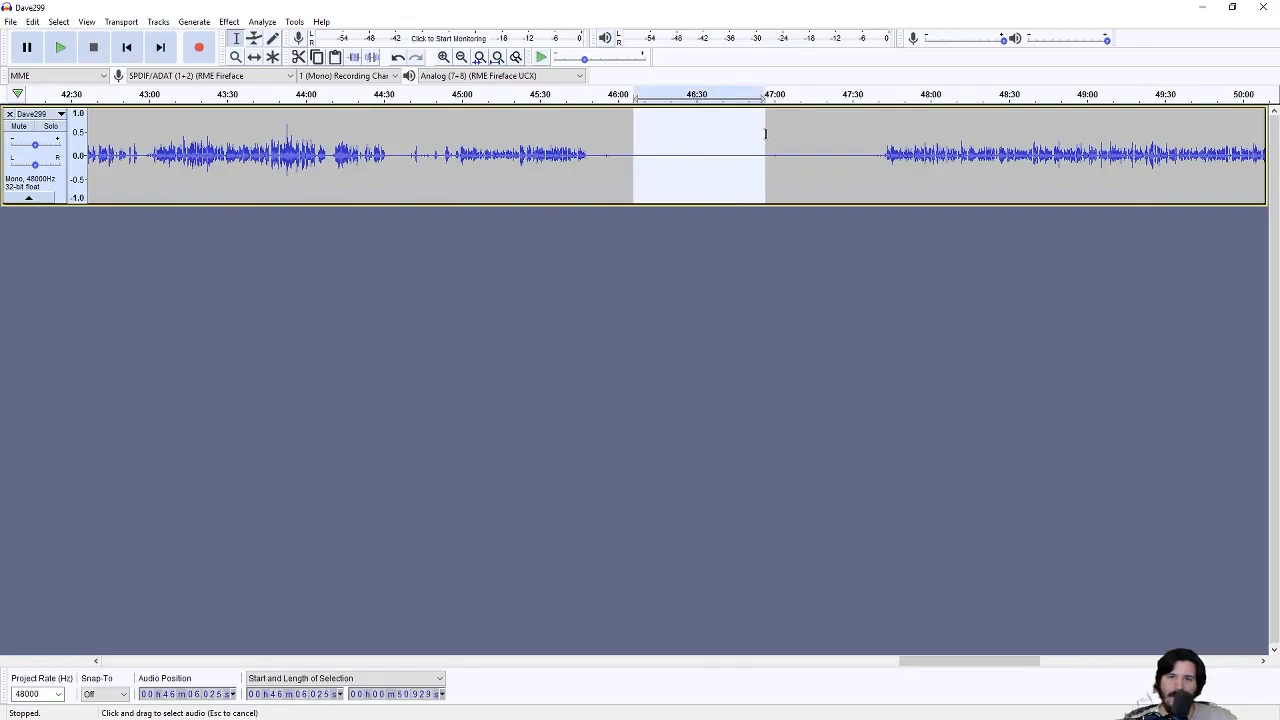
left_click(194, 21)
mouse_move(229, 21)
left_click(268, 269)
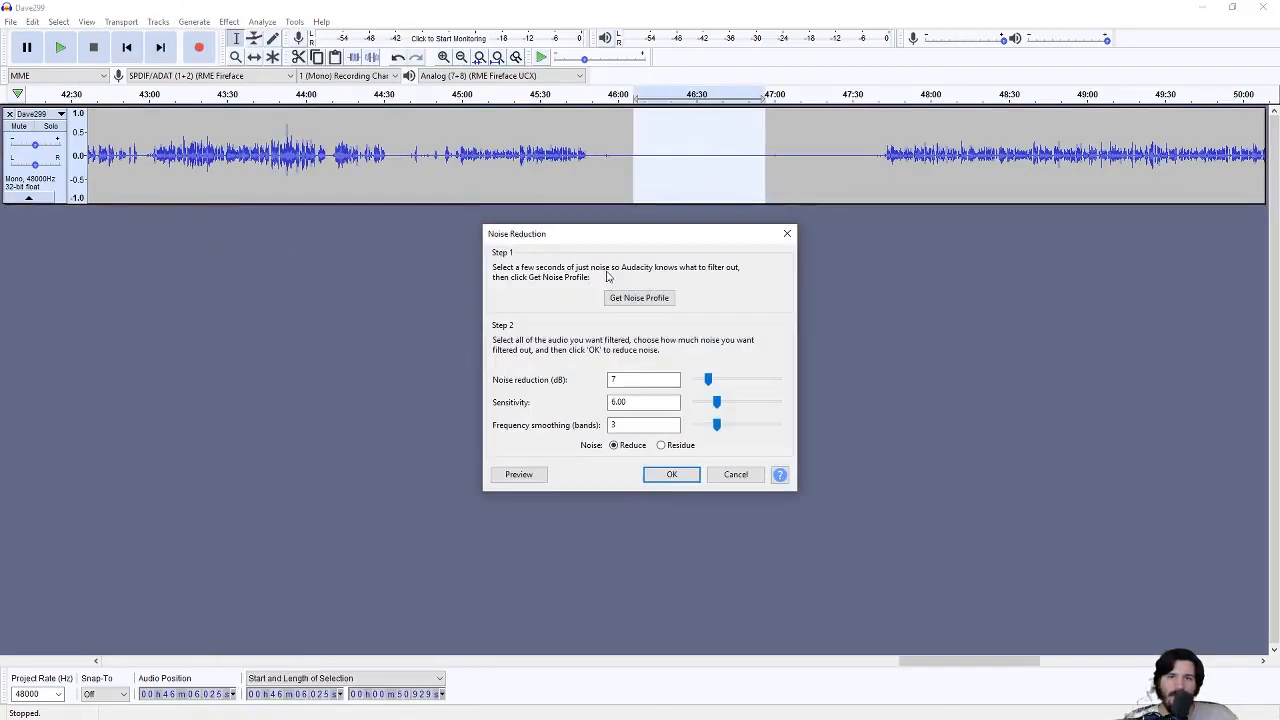
left_click(639, 298)
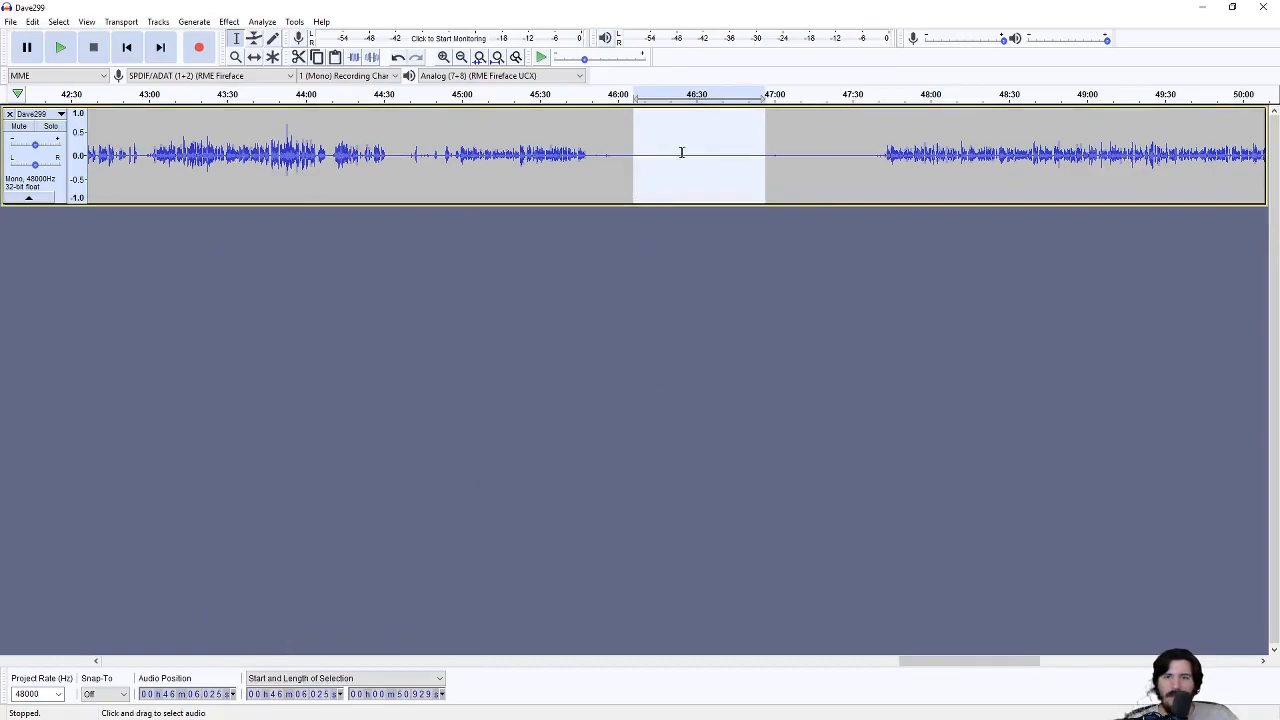
- Apply Noise Reduction to the entire Dave299 track using its newly captured noise profile
double_click(680, 149)
left_click(210, 21)
mouse_move(229, 21)
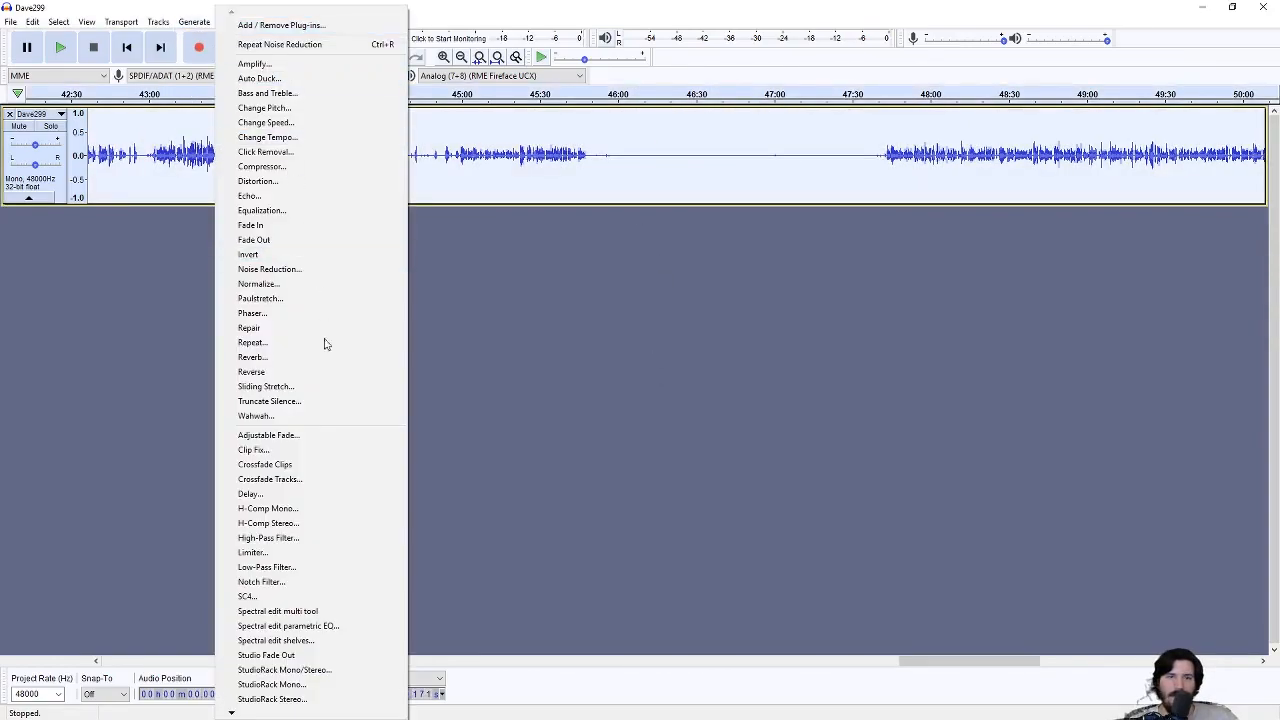
left_click(325, 270)
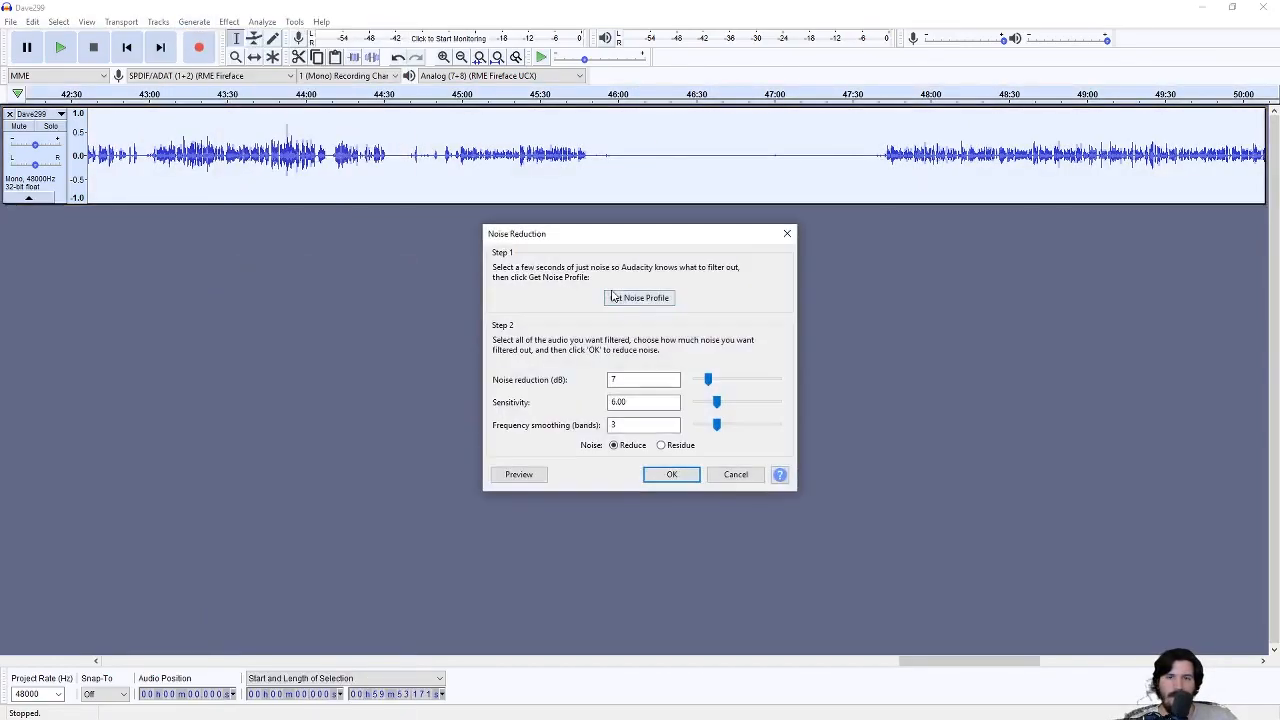
left_click(664, 475)
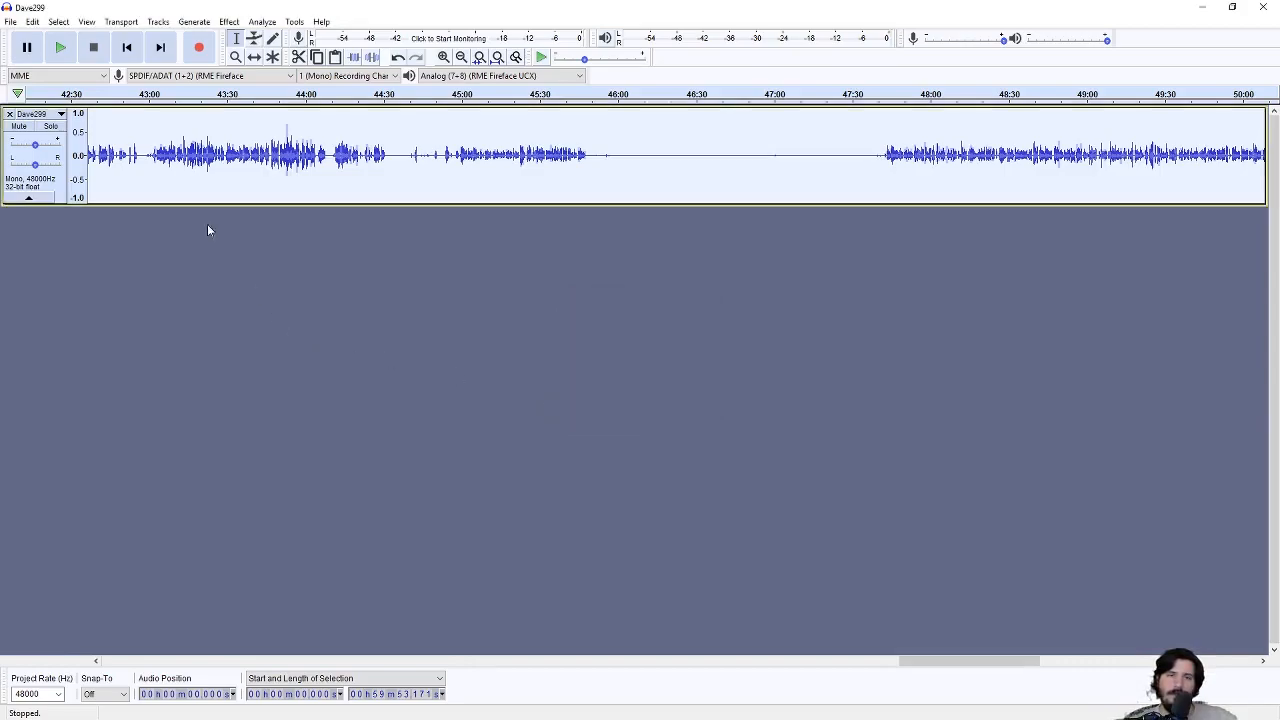
- Export the noise-reduced Dave299 track as Dave299F.wav in the 299 folder, using signed 16-bit PCM WAV
left_click(10, 21)
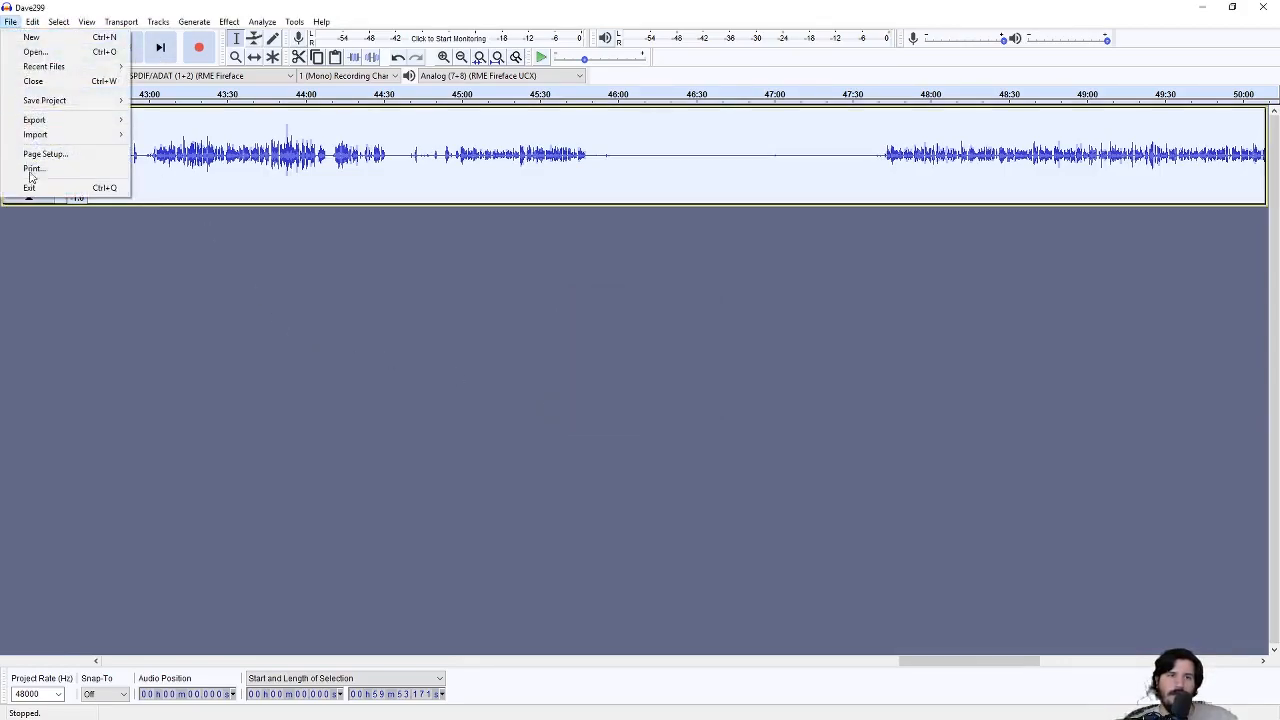
mouse_move(40, 119)
left_click(201, 138)
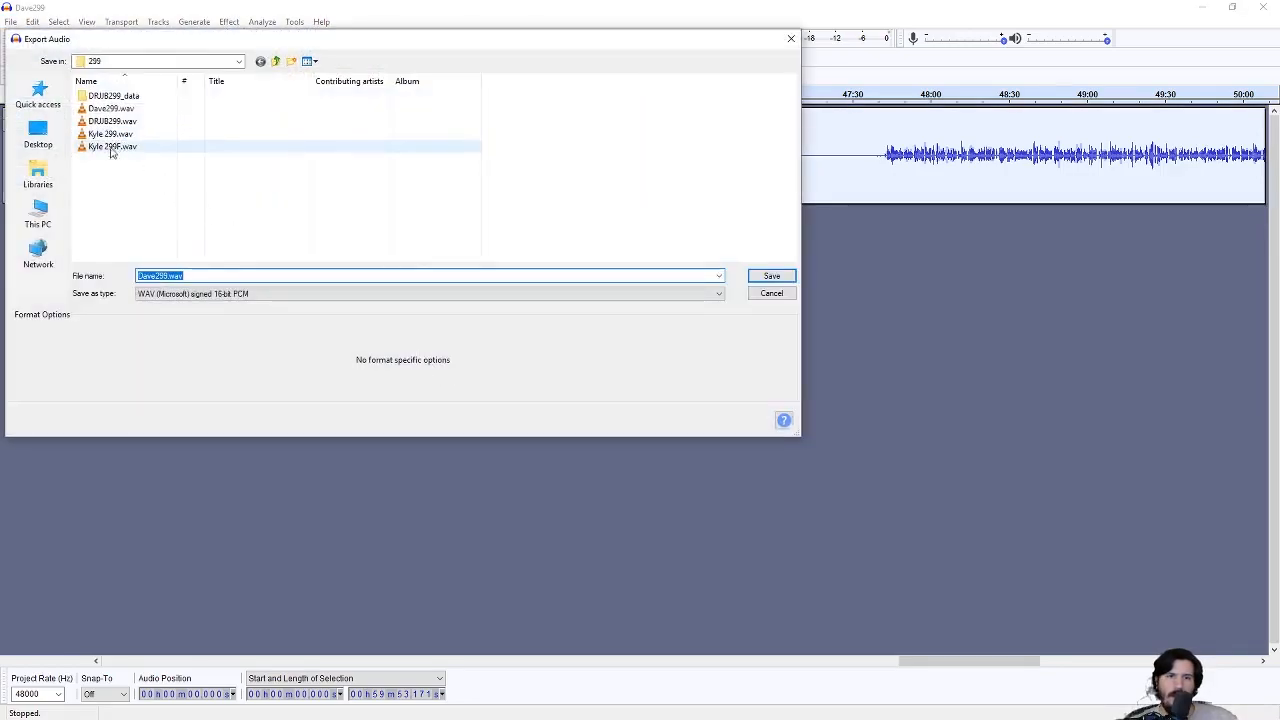
left_click(110, 108)
left_click(180, 277)
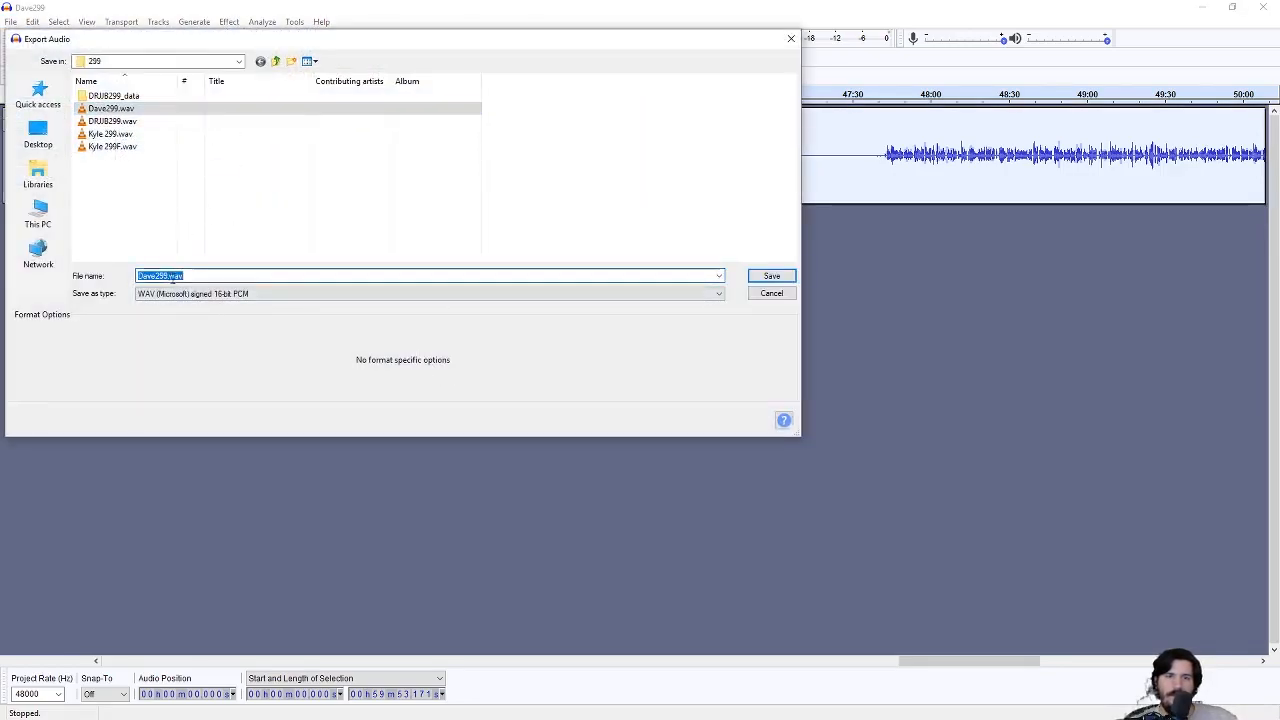
key("Left")
key("Left")
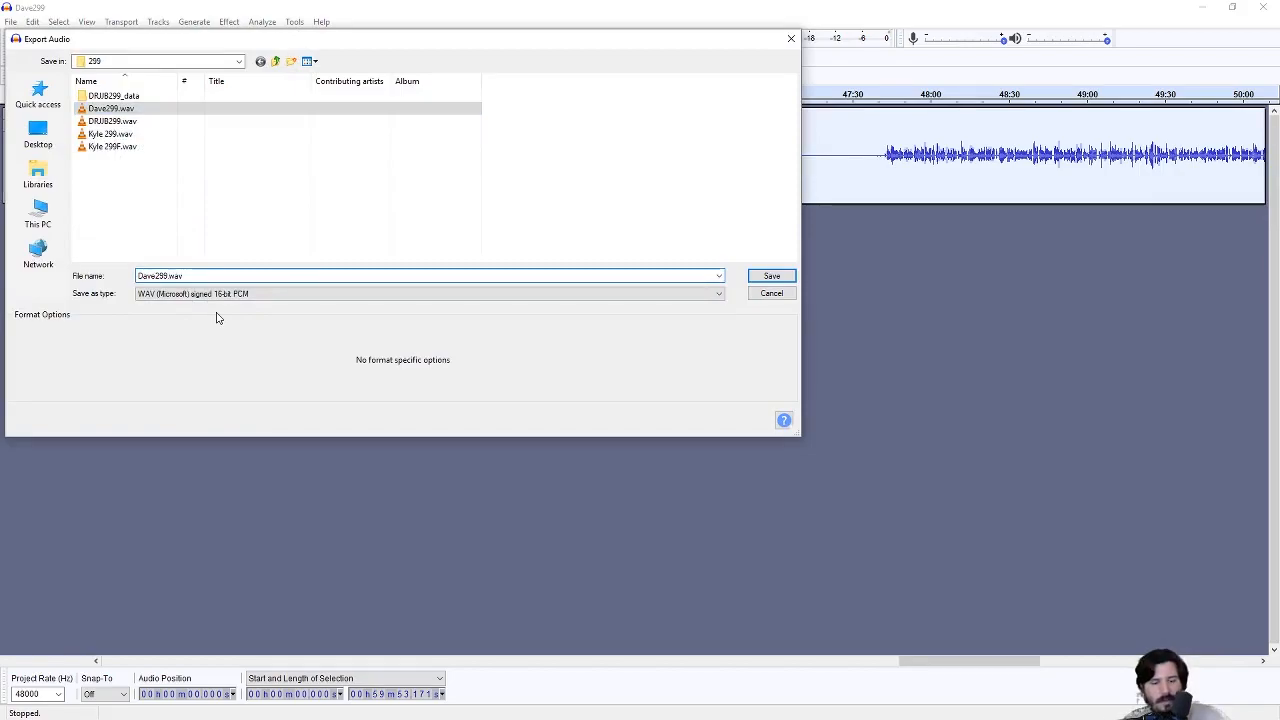
key("Return")
key("Return")
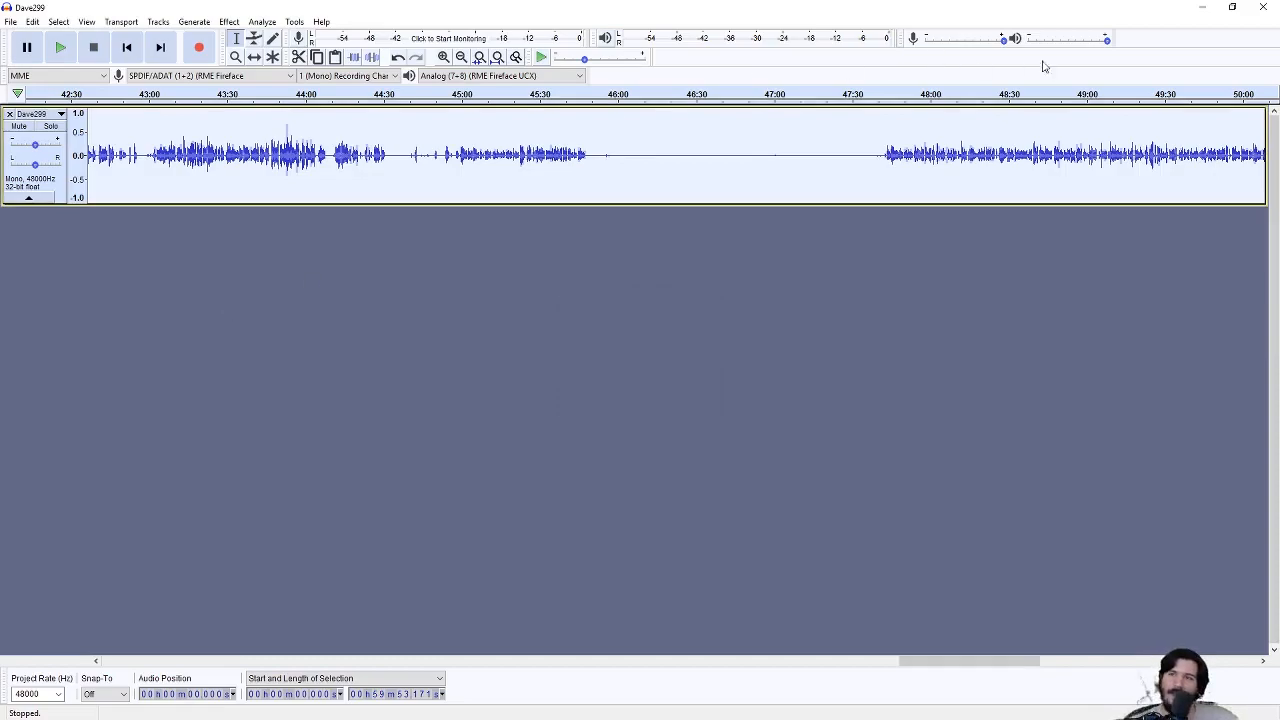
- Close Audacity without saving the Dave299 project and switch to the DRBB-19-09-14 session in Pro Tools
left_click(1263, 7)
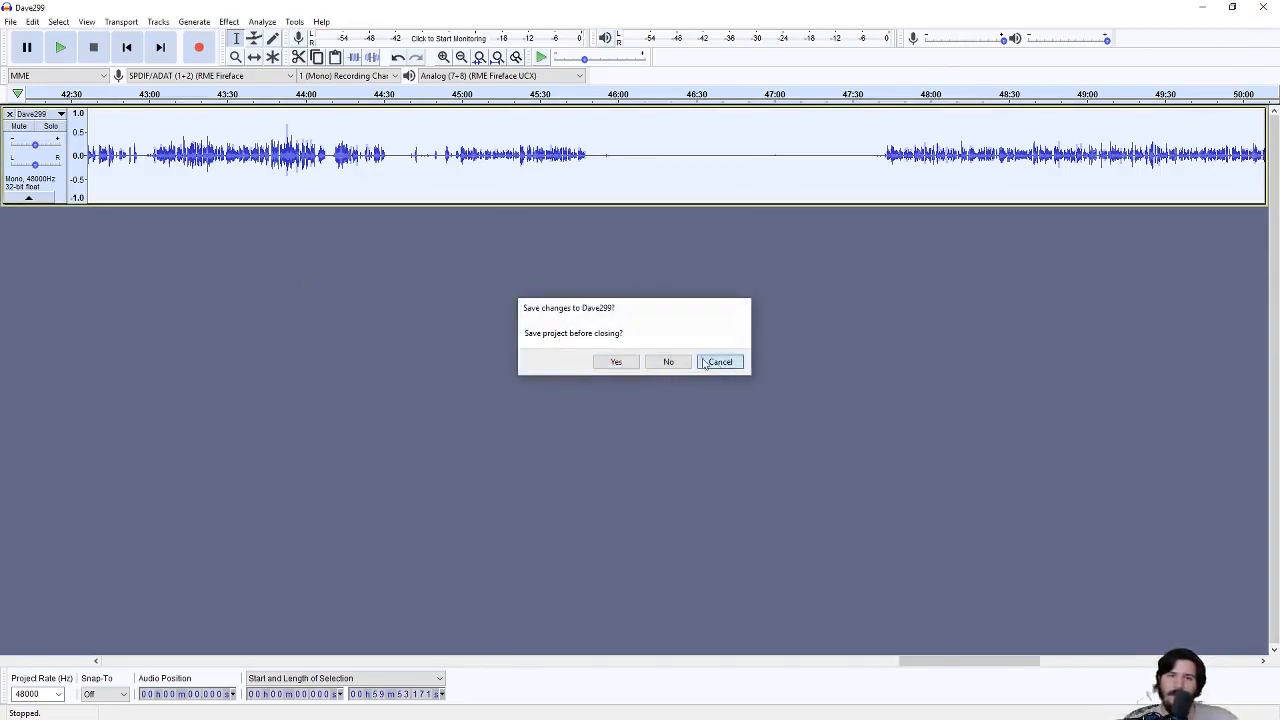
left_click(668, 361)
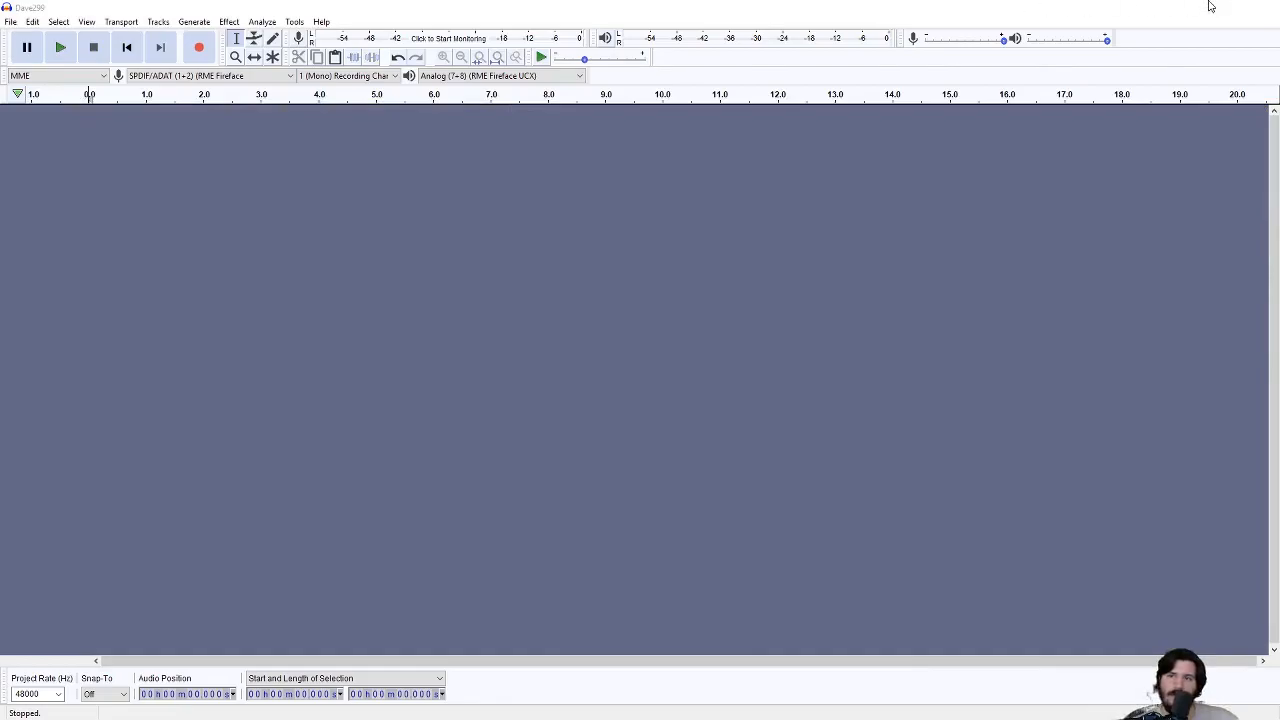
left_click(1209, 6)
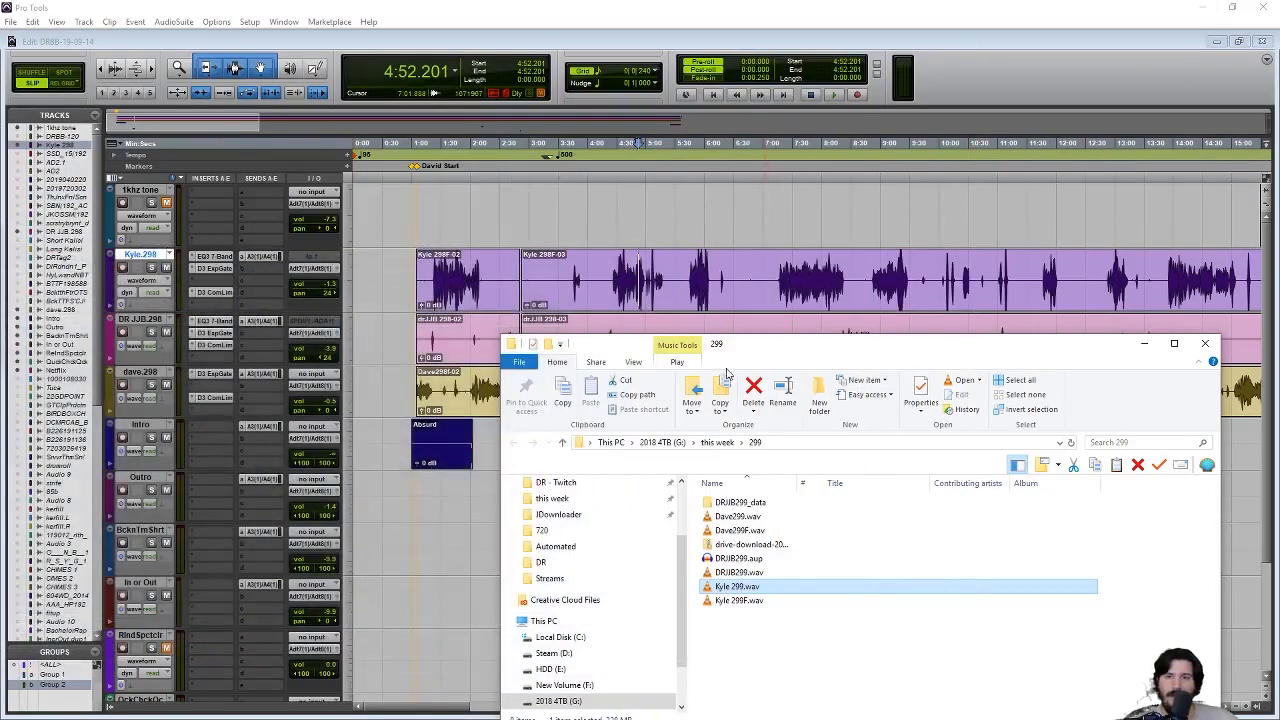
left_click(971, 25)
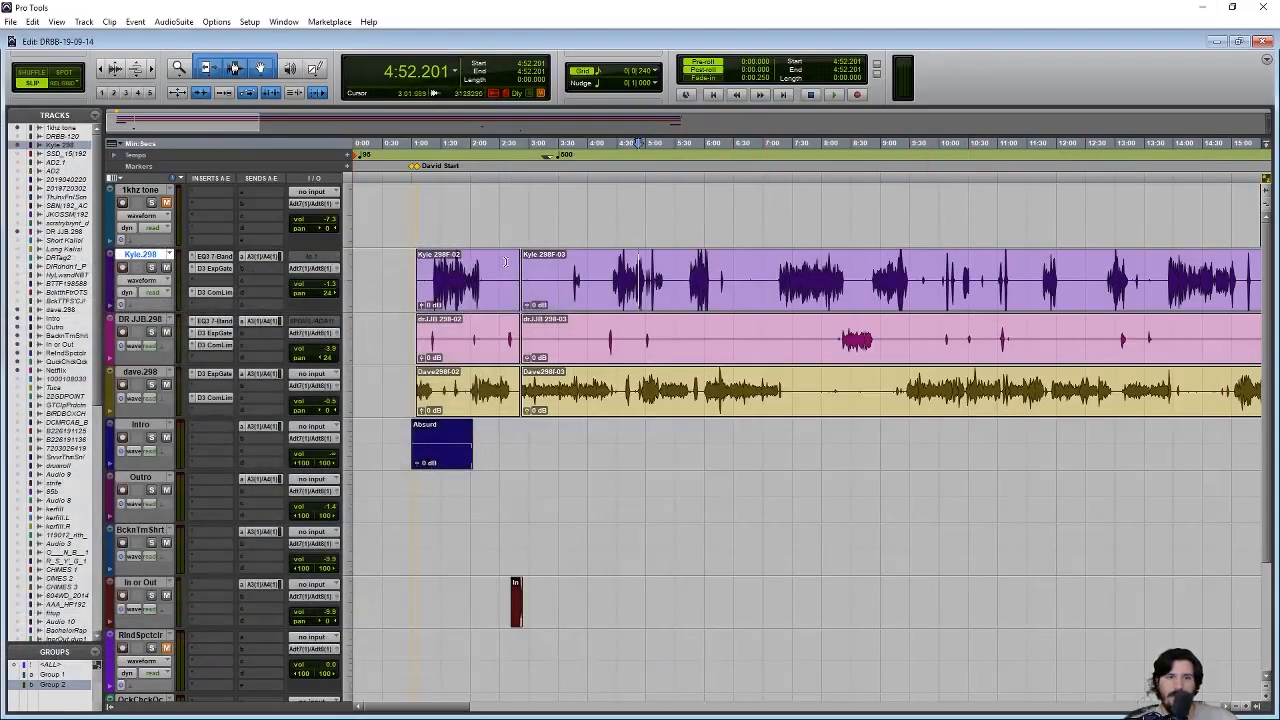
- Play the episode 298 opening from about 0:48, and replay the transition from the Absurd intro music into the voices from about 1:00
left_click(395, 283)
key("space")
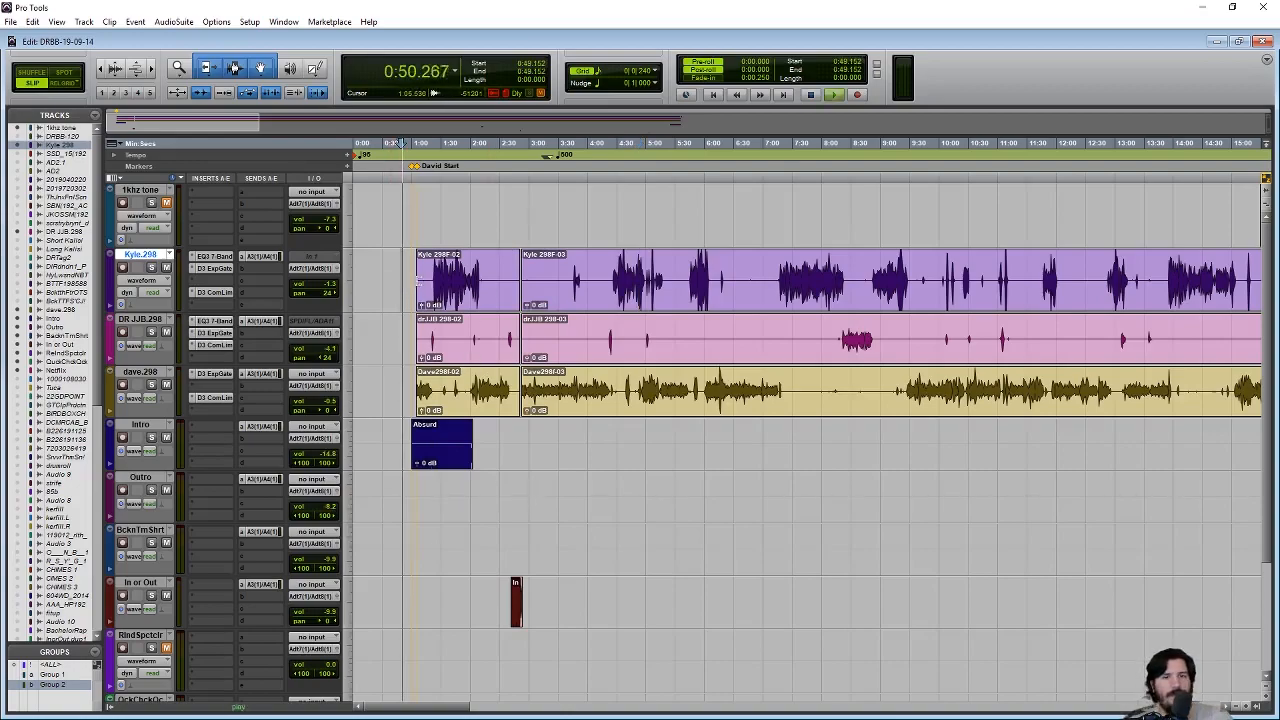
key("t")
key("t")
key("t")
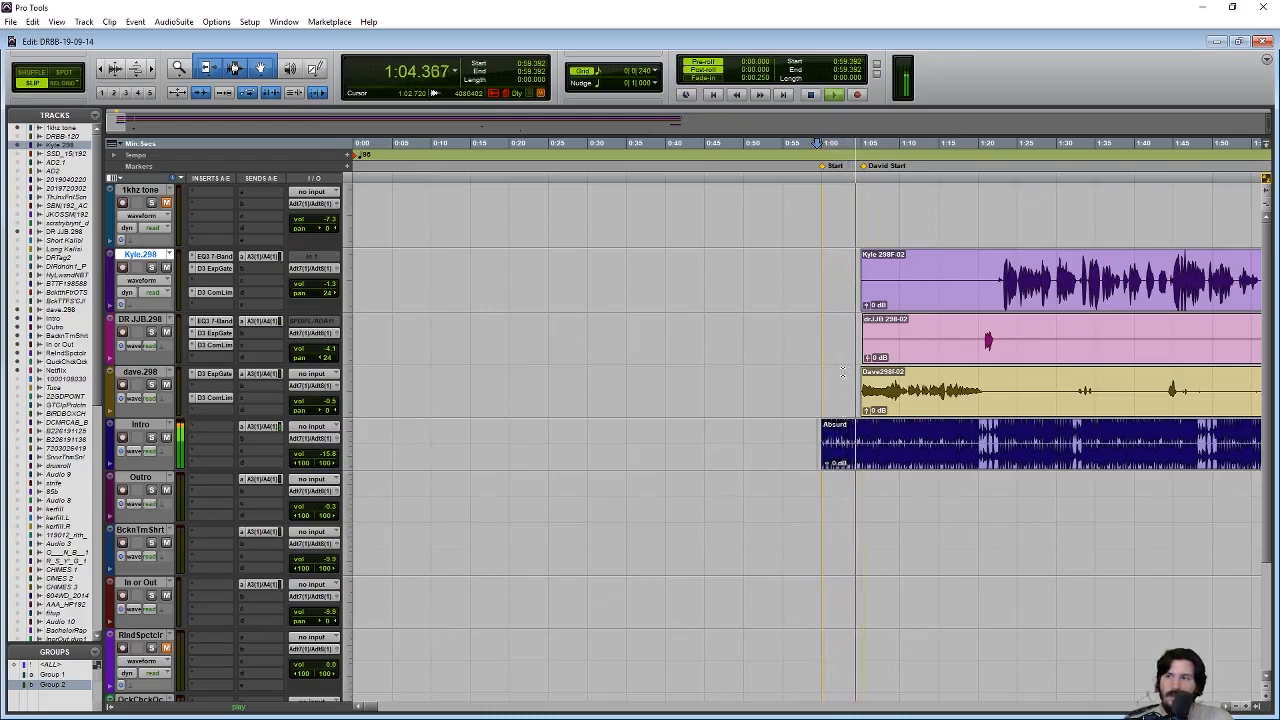
key("space")
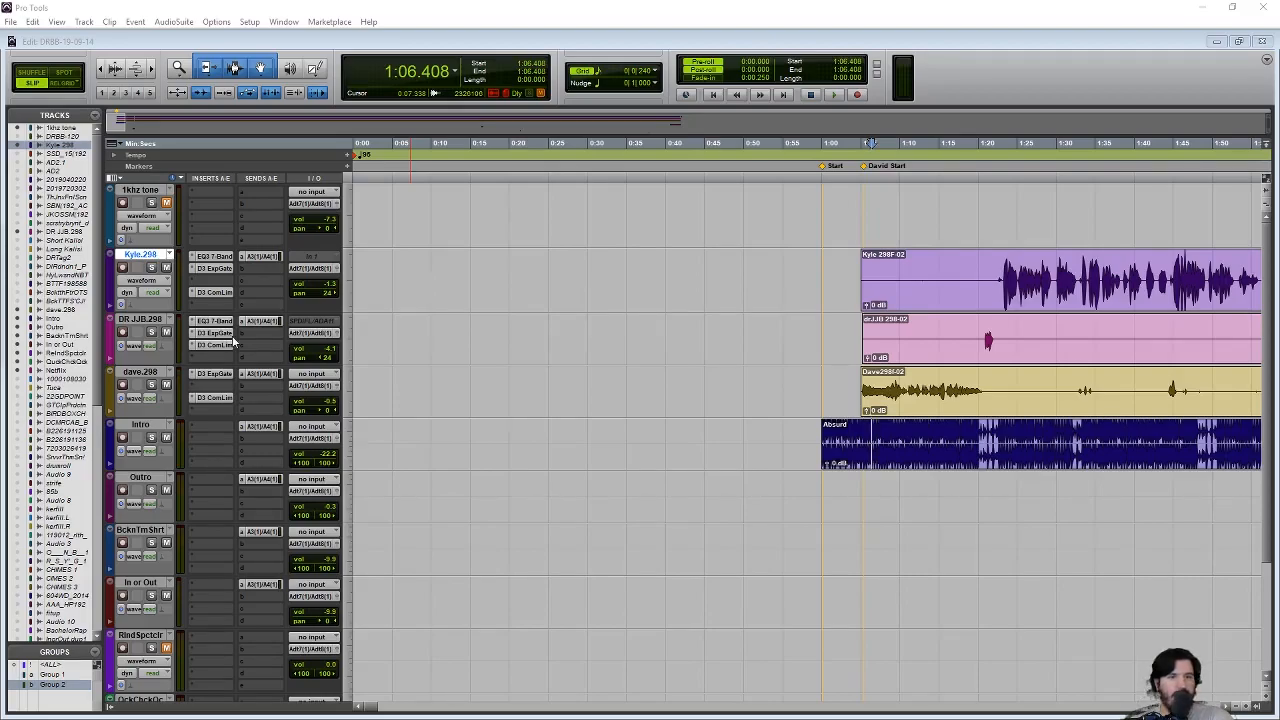
left_click(818, 432)
key("space")
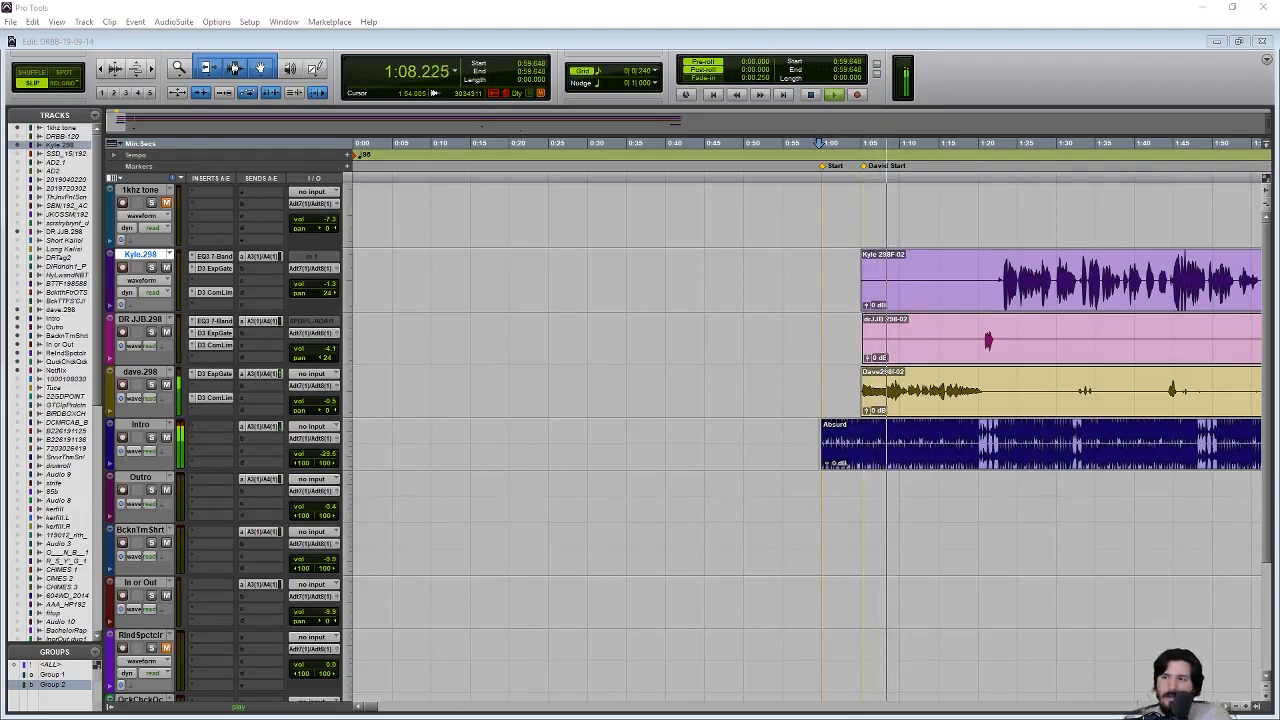
left_click(763, 457)
key("space")
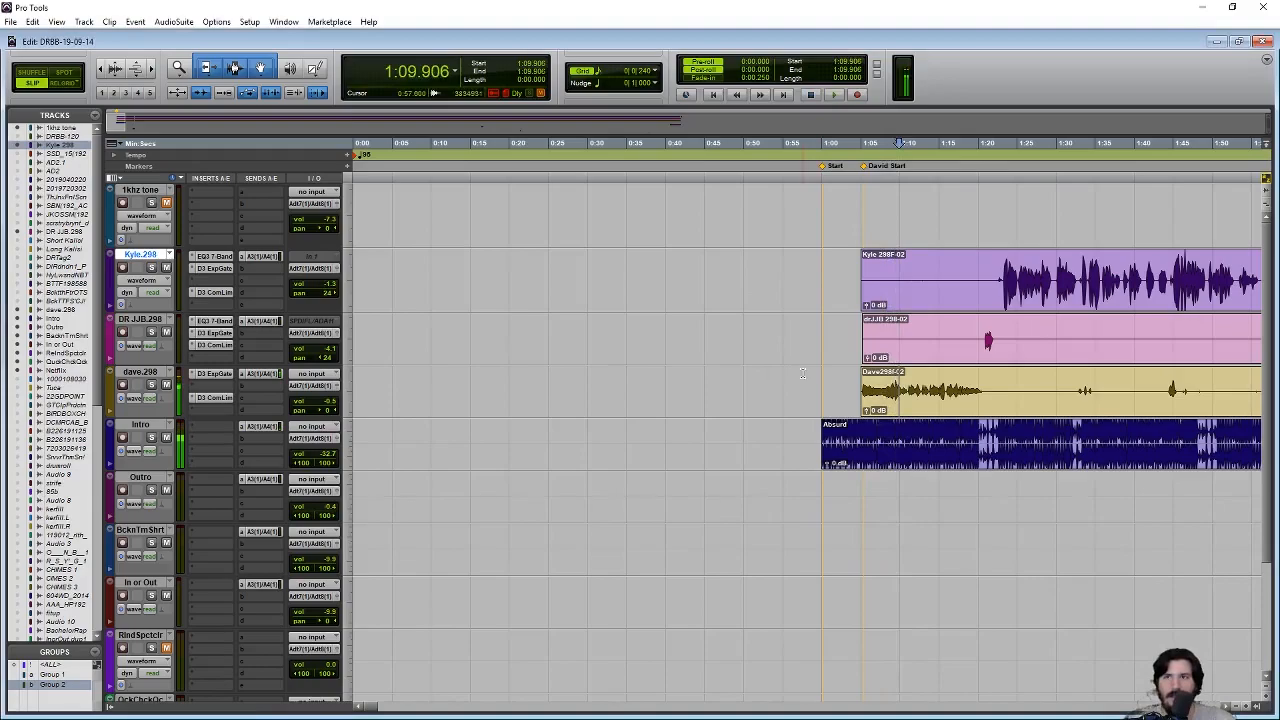
- Create new playlists Kyle.299, DR JJB.299 and dave.299 on the three voice tracks
scroll(780, 370, "down", 2)
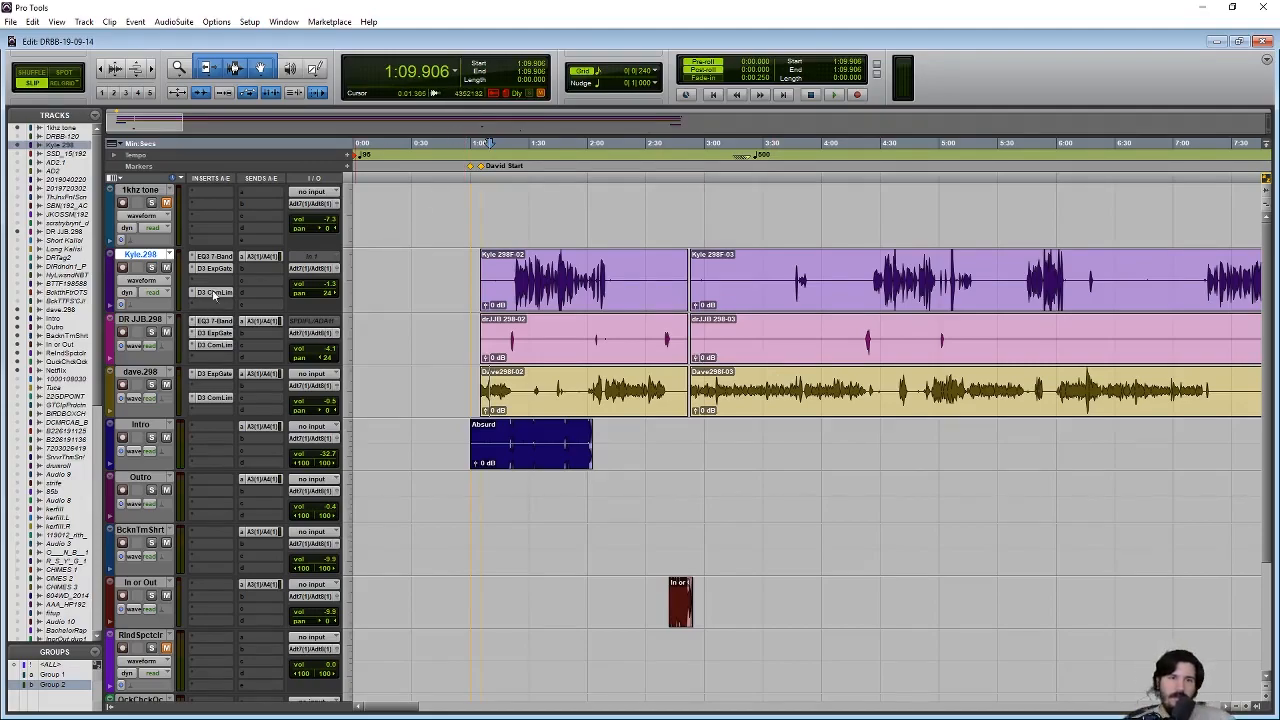
left_click(170, 257)
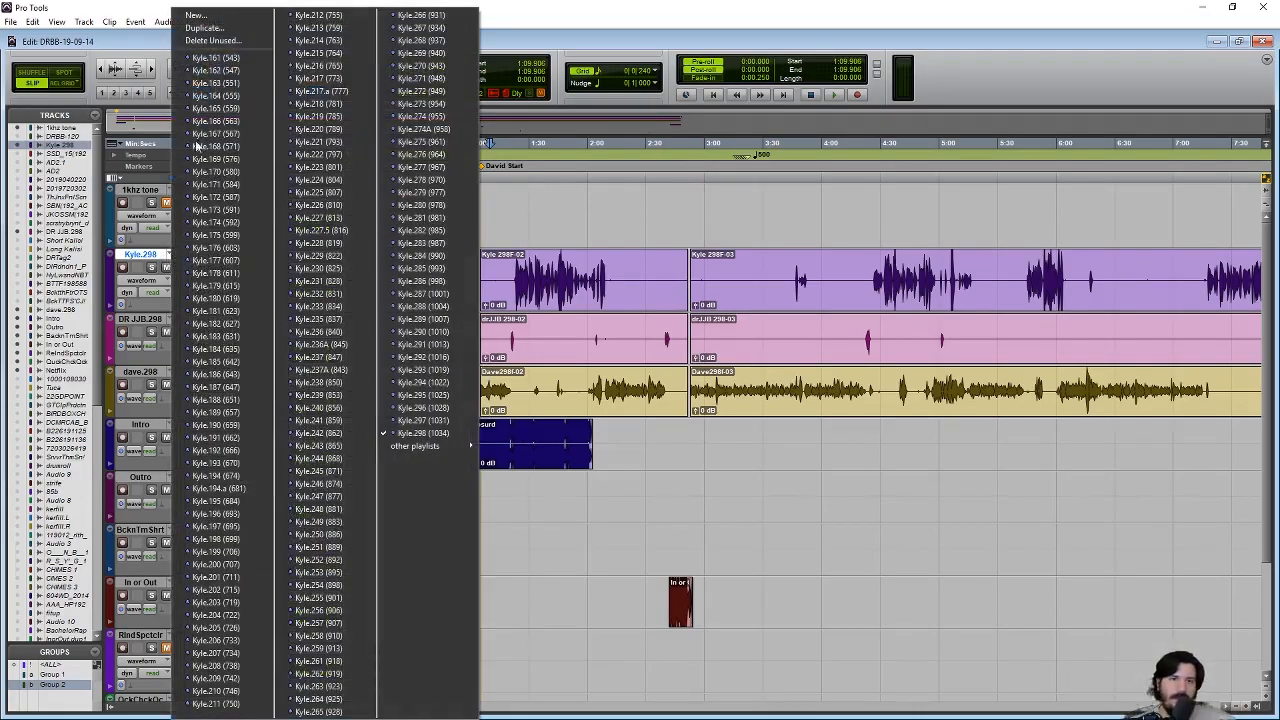
left_click(200, 14)
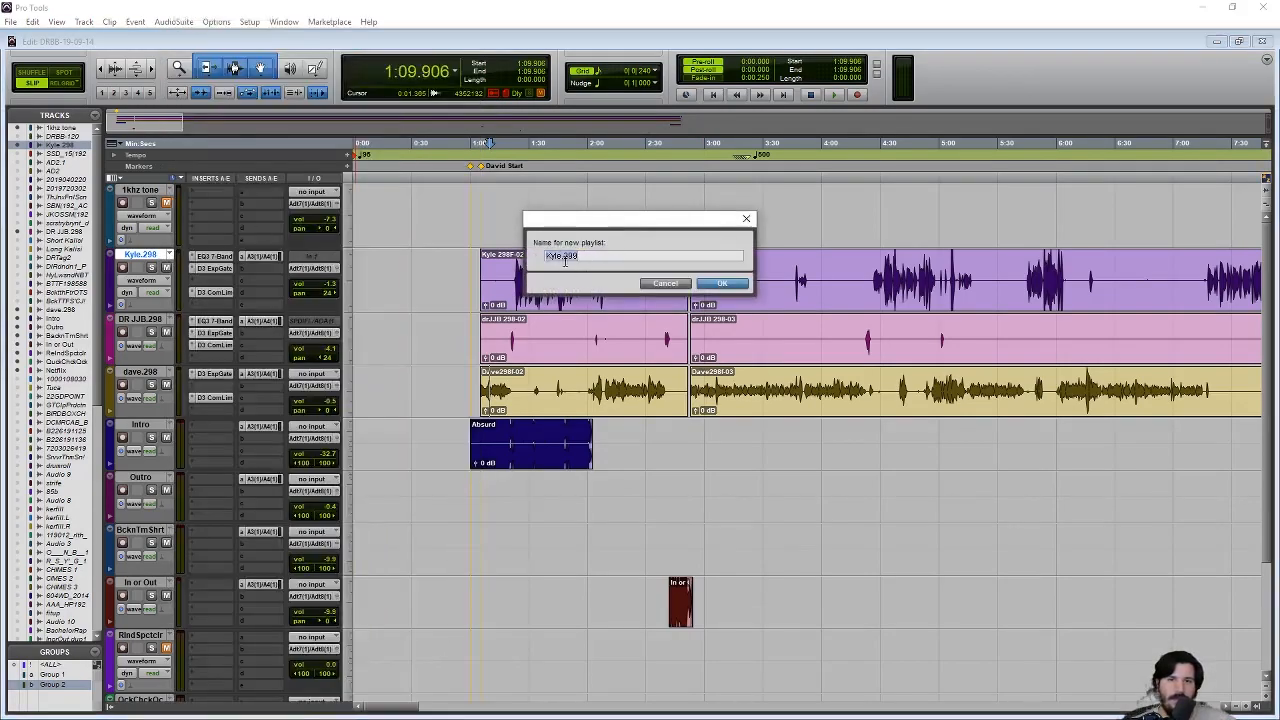
left_click(724, 283)
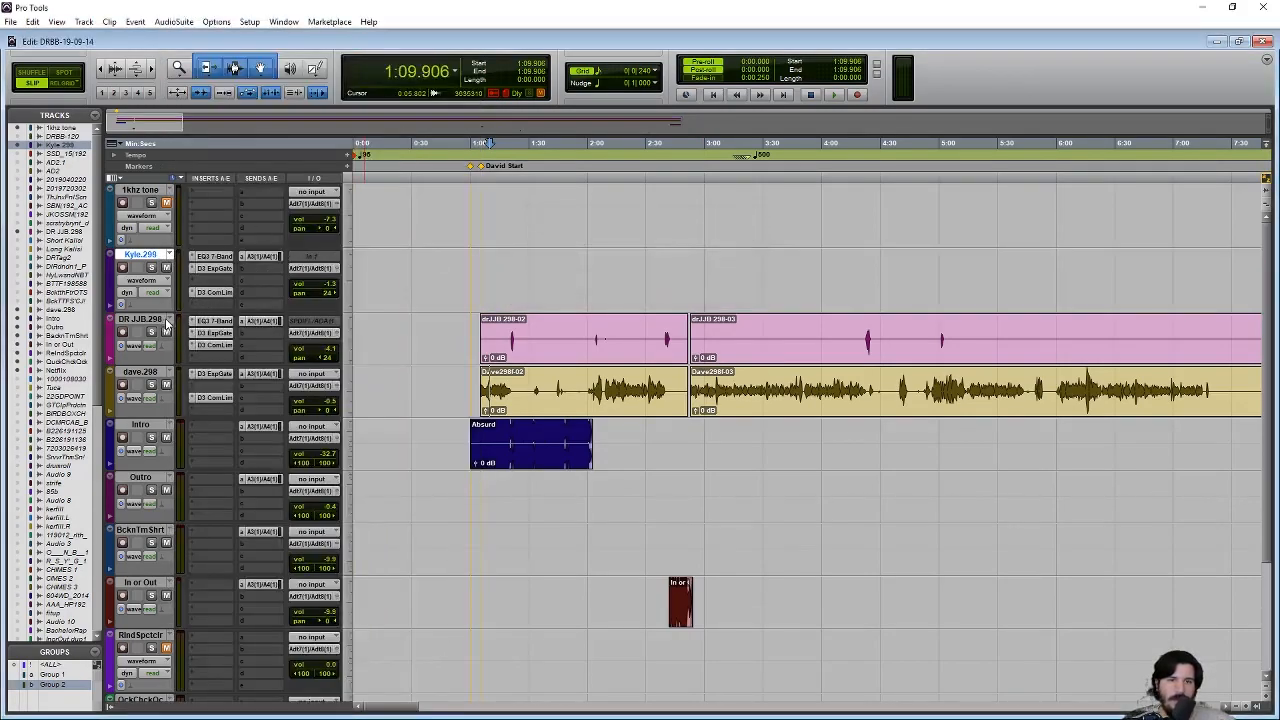
left_click(169, 320)
left_click(200, 14)
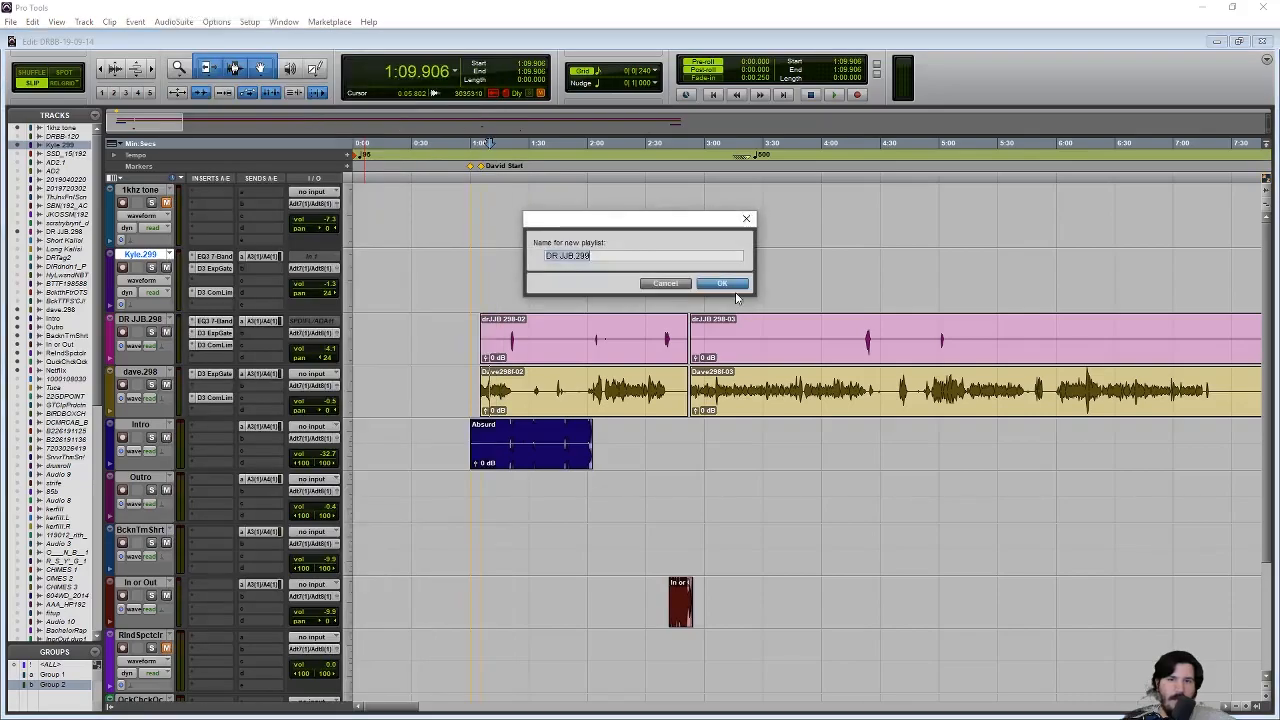
left_click(724, 284)
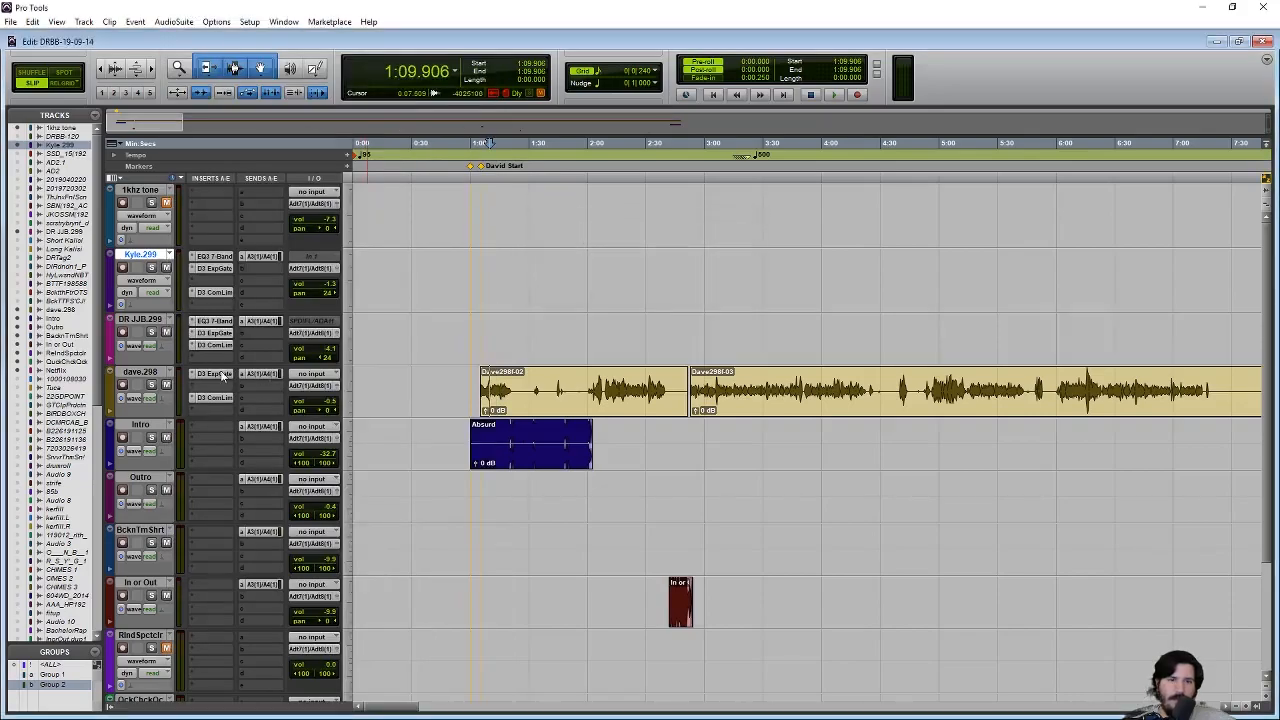
left_click(170, 373)
left_click(200, 14)
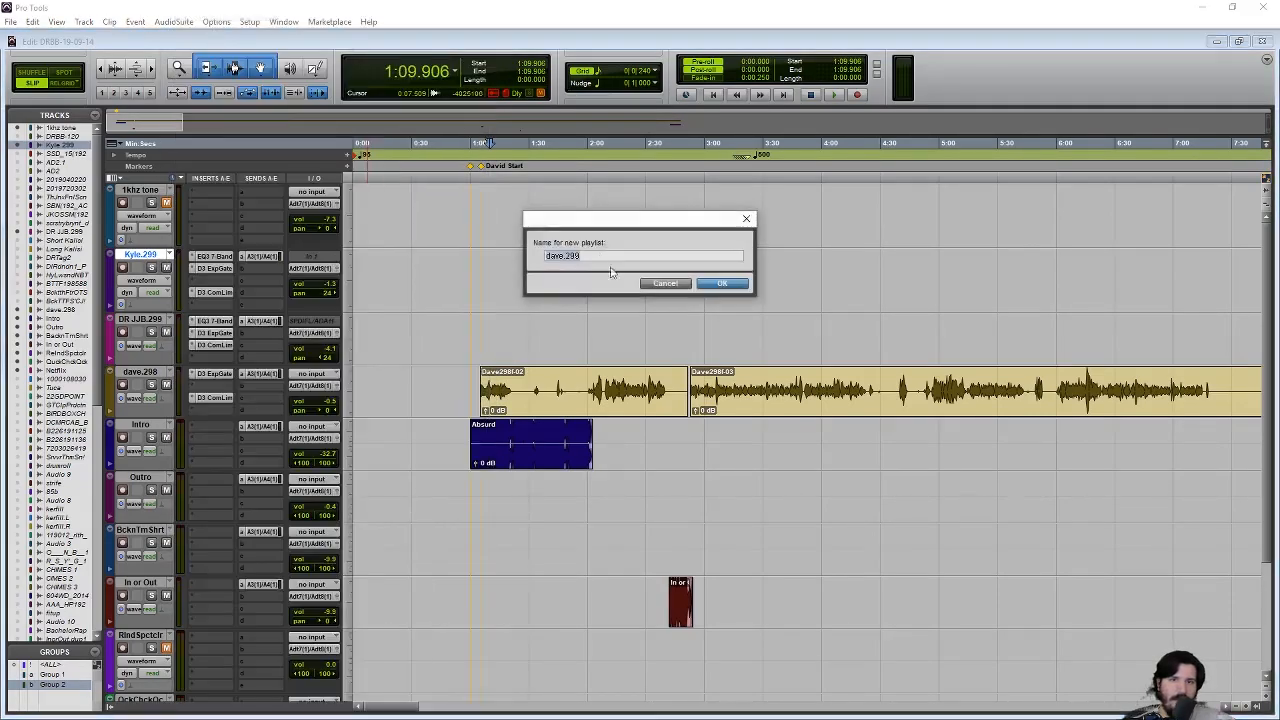
left_click(735, 287)
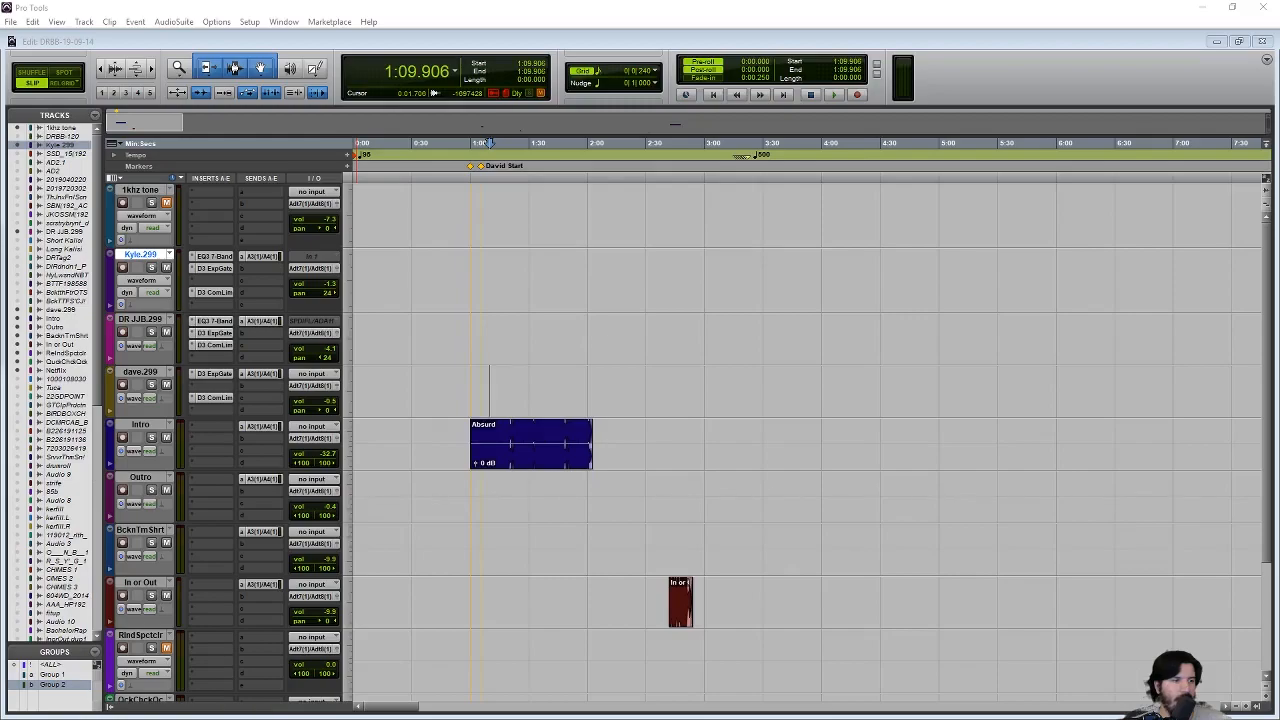
- Place Dave299F.wav, DRJJB299.wav and Kyle 299F.wav from the 299 folder on their matching voice tracks, starting at about 0:47 to 0:48
key("alt+Tab")
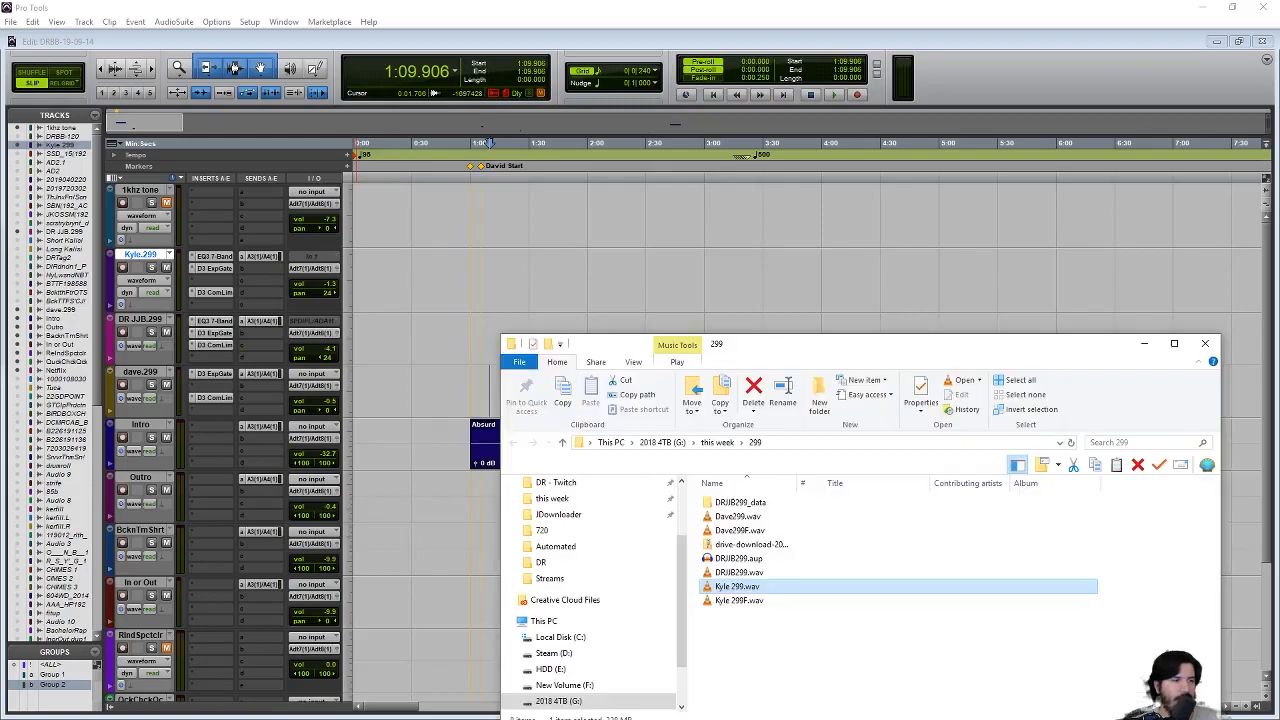
left_click_drag(741, 536, 449, 388)
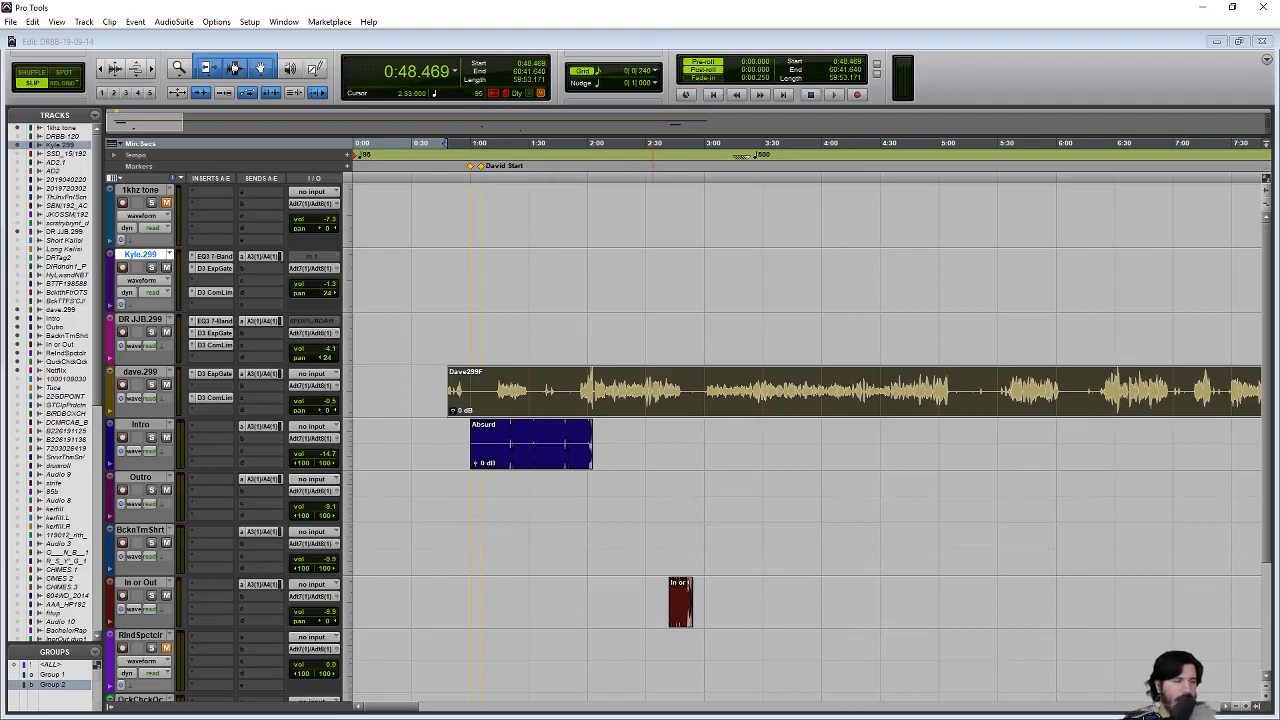
key("alt+Tab")
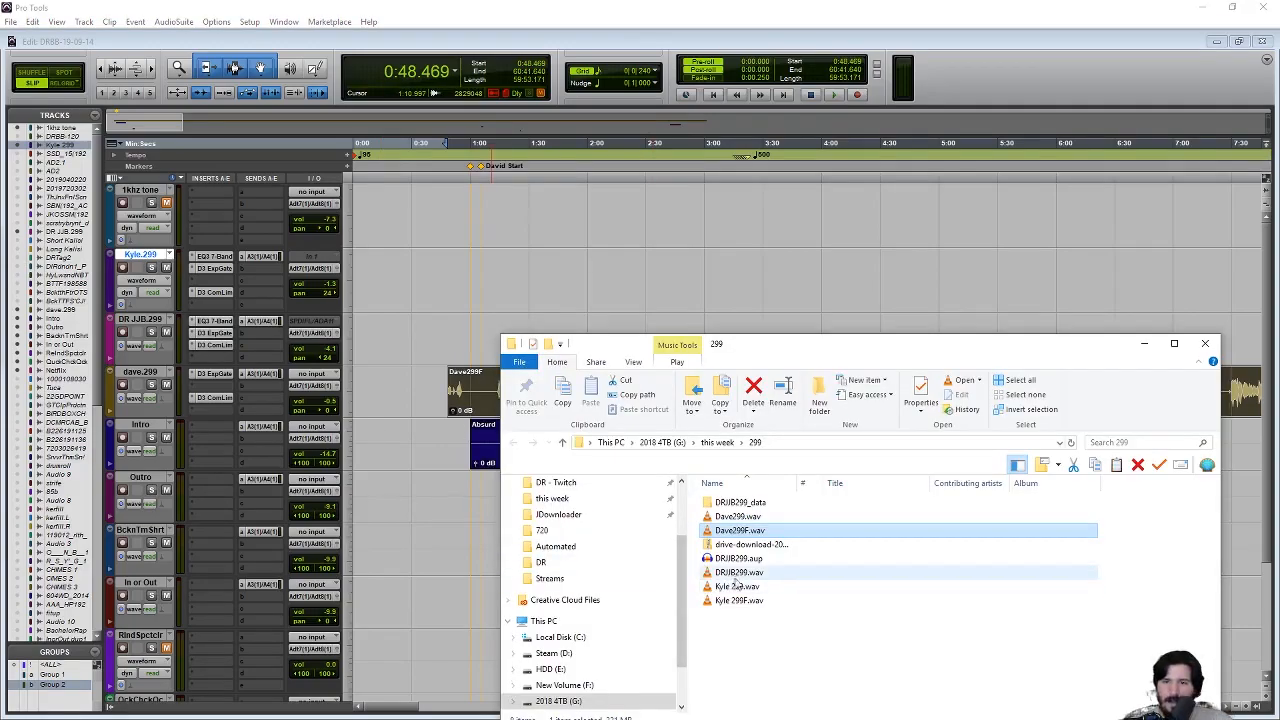
left_click_drag(738, 572, 449, 351)
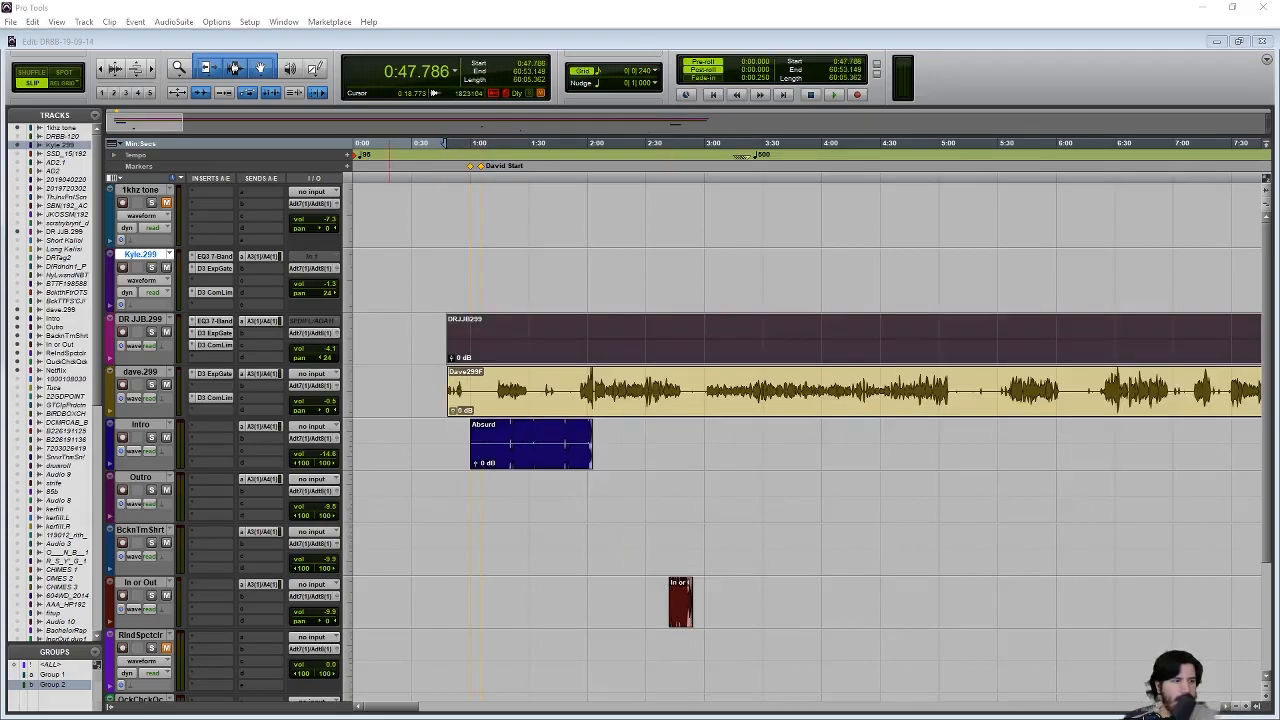
key("alt+Tab")
left_click_drag(735, 601, 443, 284)
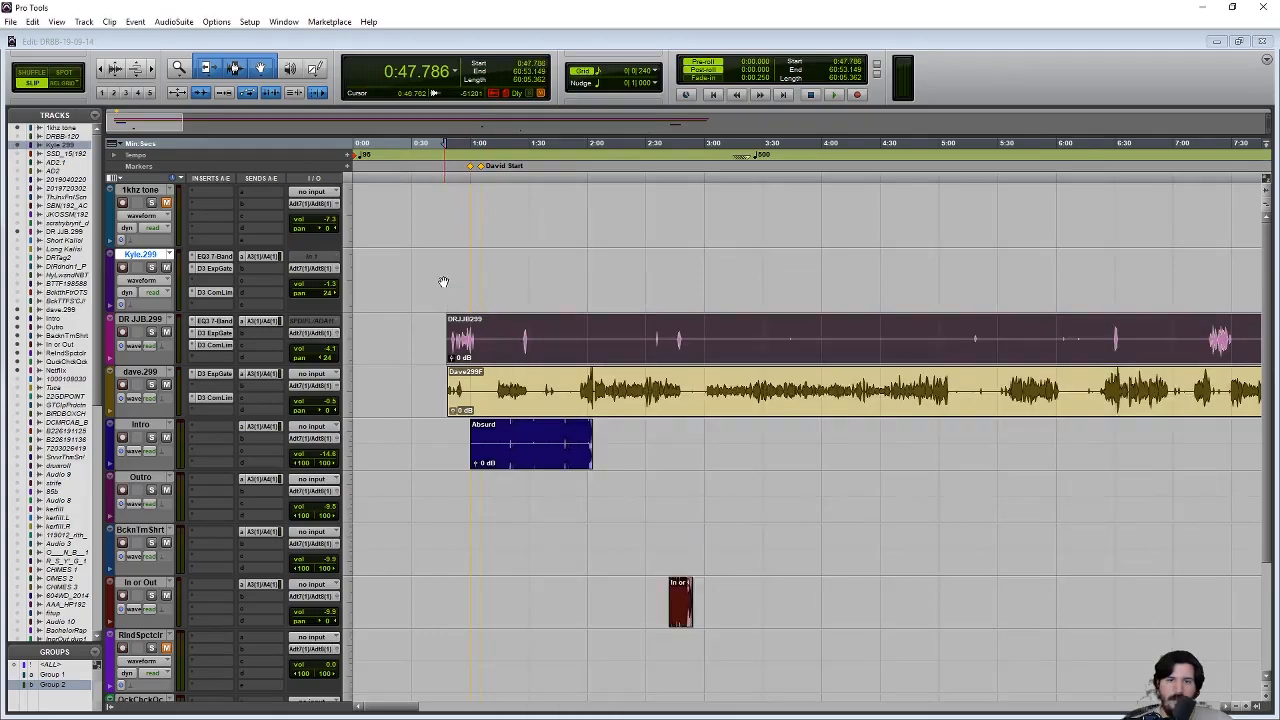
- Shift the DRJJB299 clip along its track so that it starts at about 0:49.1
key("space")
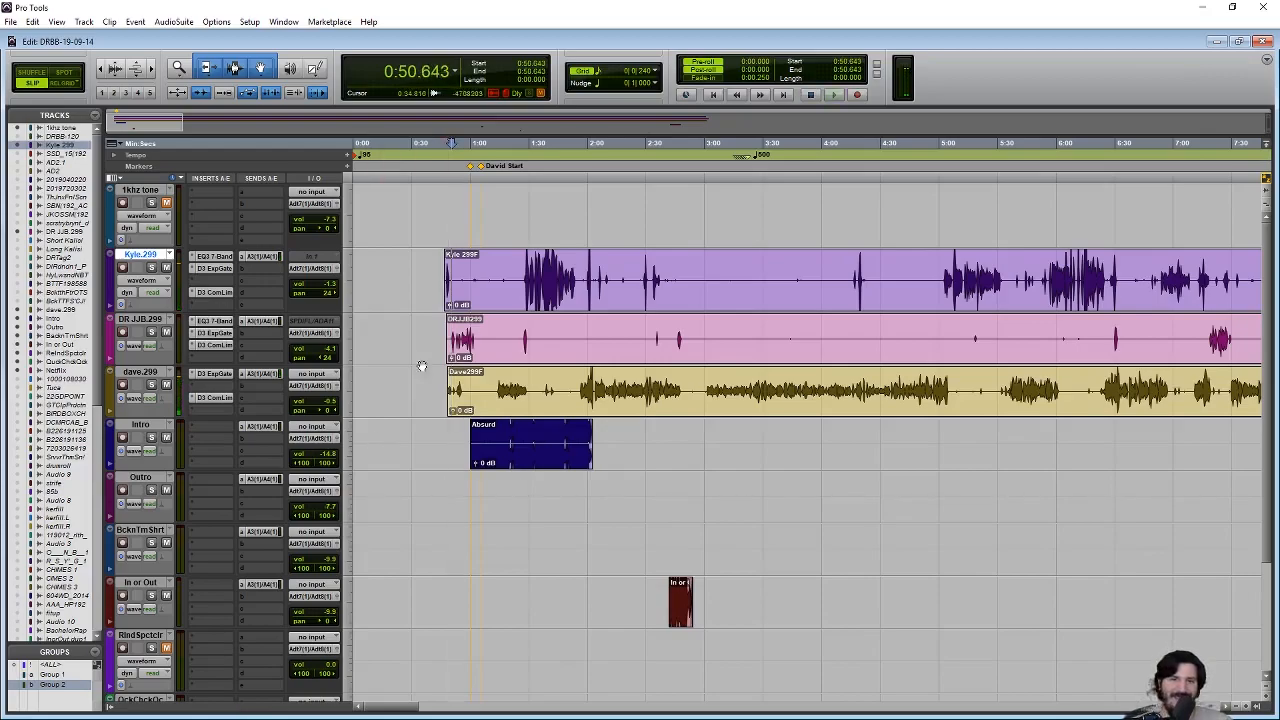
left_click(440, 328)
key("t")
key("t")
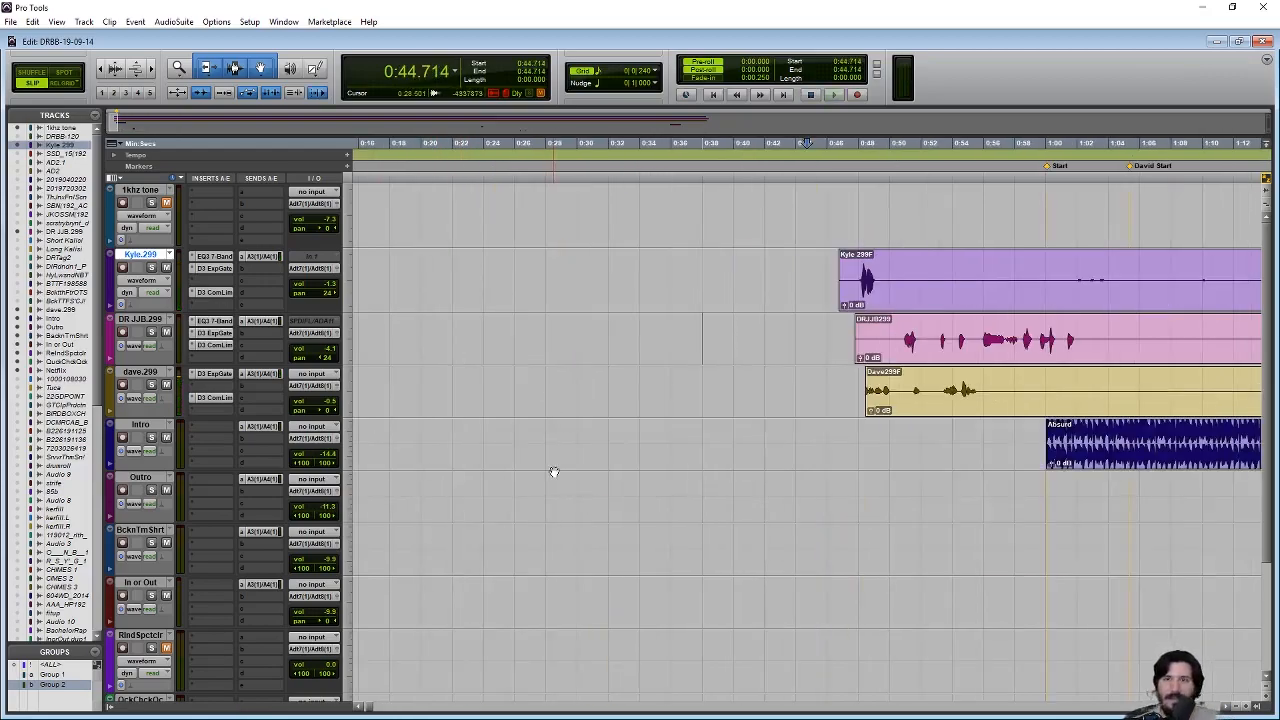
key("t")
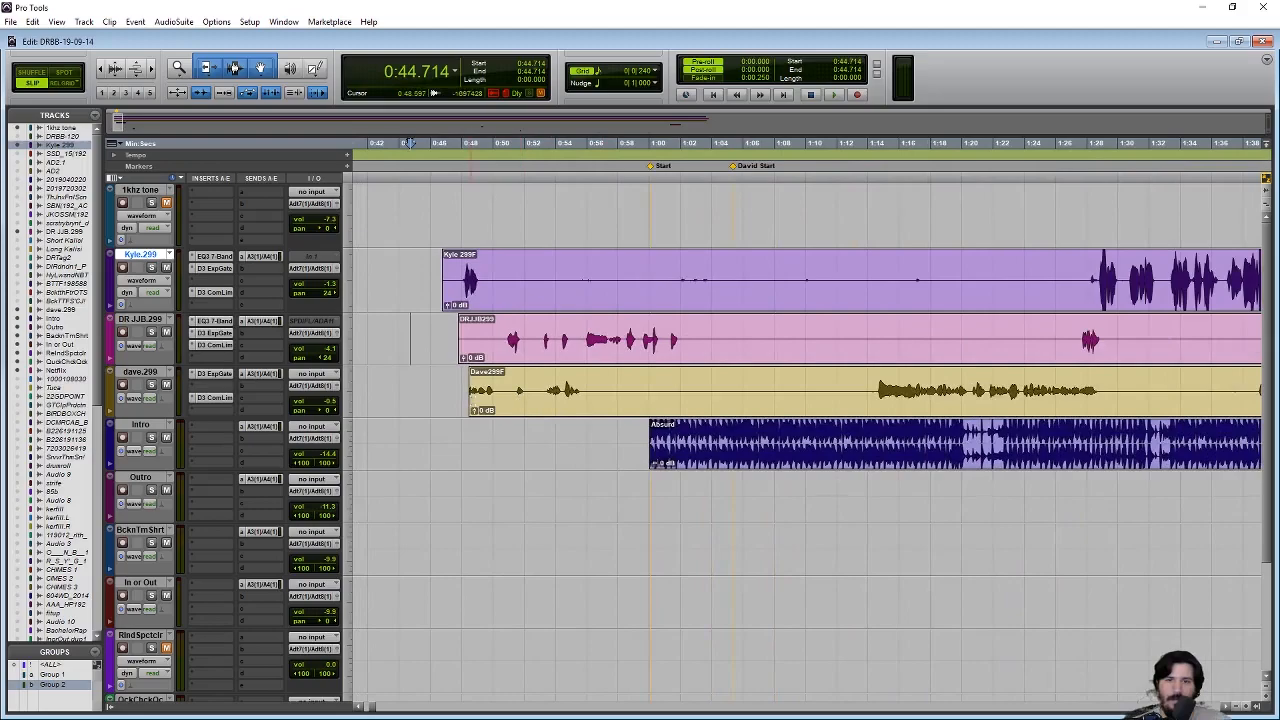
key("ctrl+]")
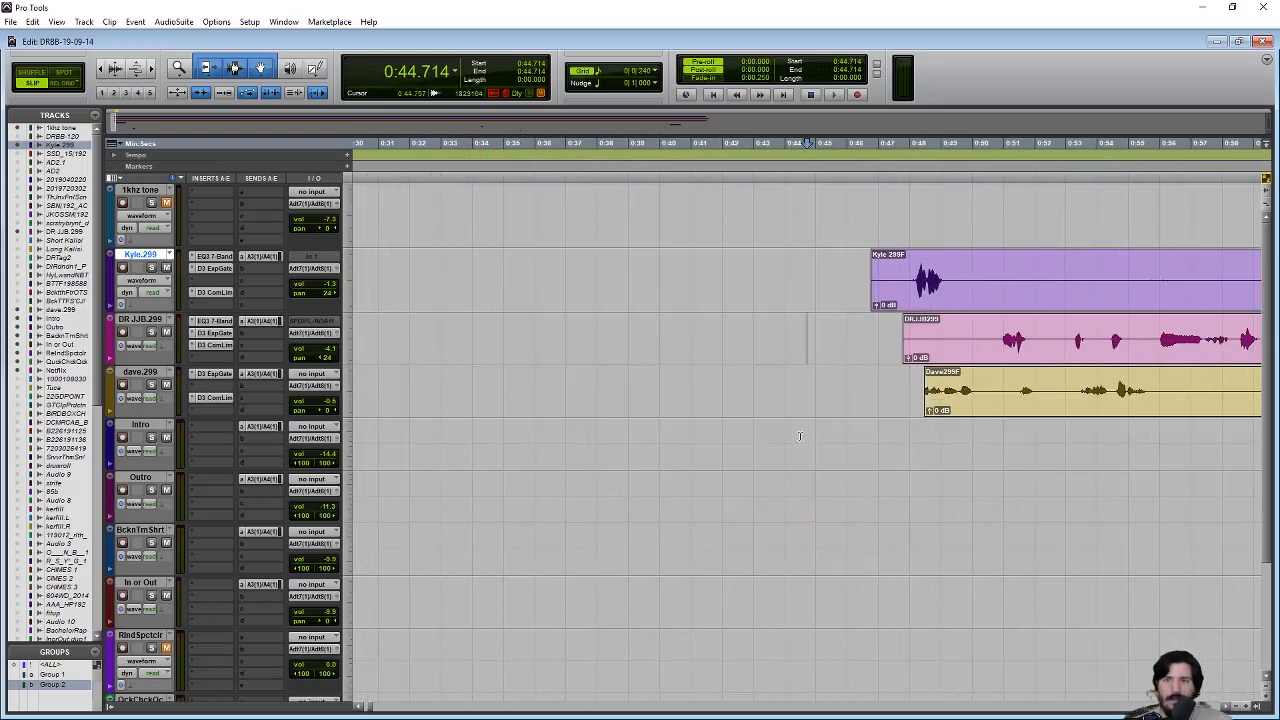
scroll(760, 445, "right", 5)
left_click_drag(588, 340, 639, 343)
left_click_drag(657, 354, 705, 356)
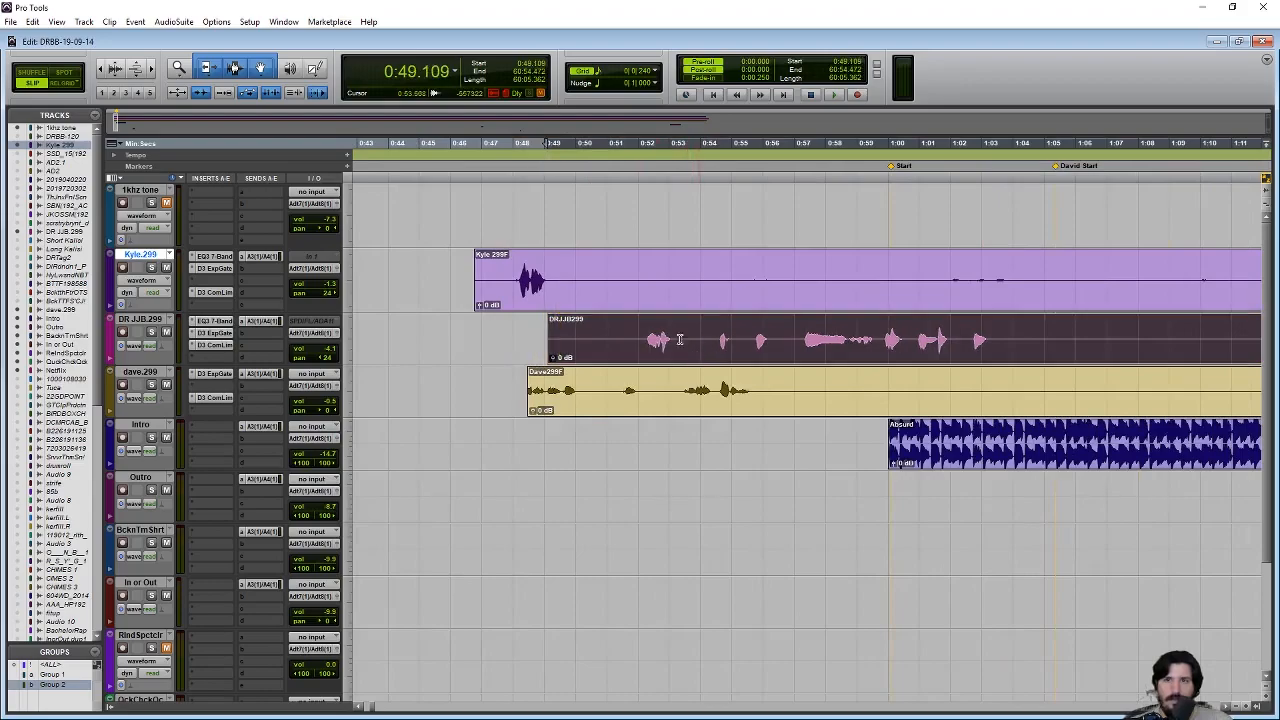
- Shift the Kyle 299F clip to start at about 0:48.9 and play the three voices together from about 0:48.3
left_click(579, 298)
left_click_drag(652, 304, 641, 306)
left_click(522, 309)
key("space")
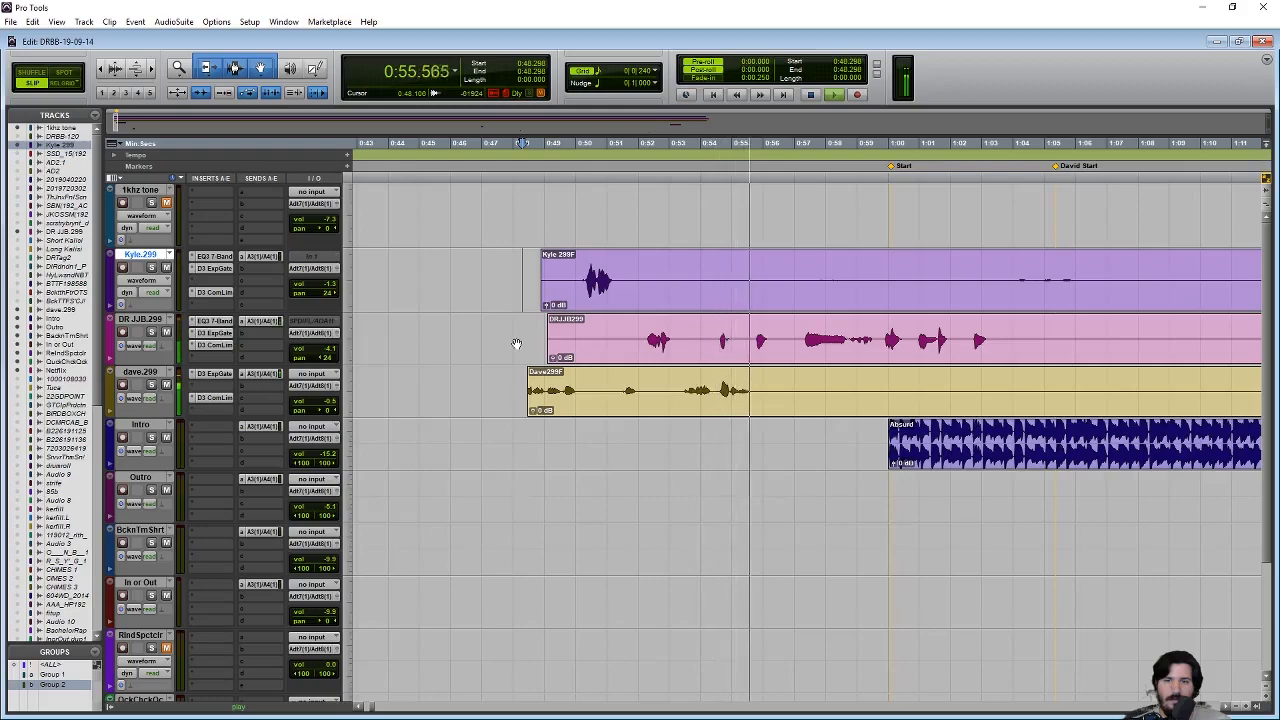
- Delete the opening section of all three voice tracks, from their beginning up to about 1:14.4
left_click_drag(500, 262, 900, 397)
key("Delete")
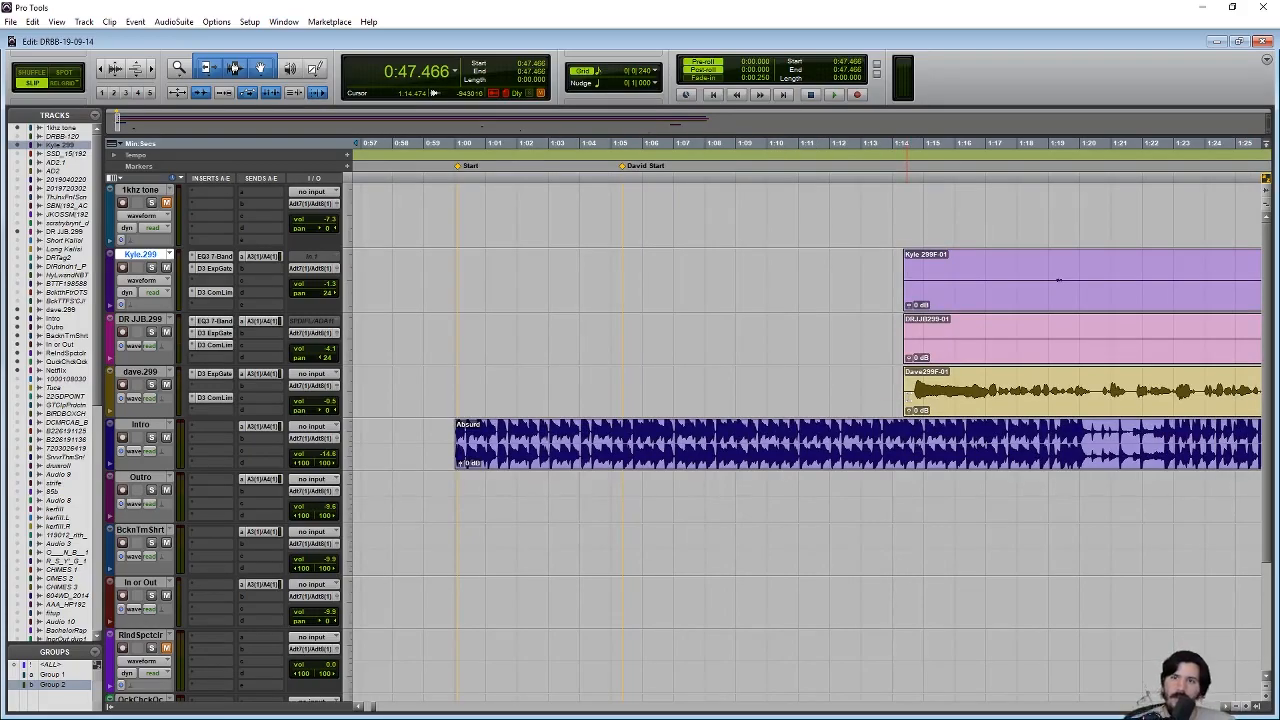
- Select the trimmed clips on all three voice tracks and move them together to start at about 1:04.8
left_click(970, 400)
left_click(975, 355)
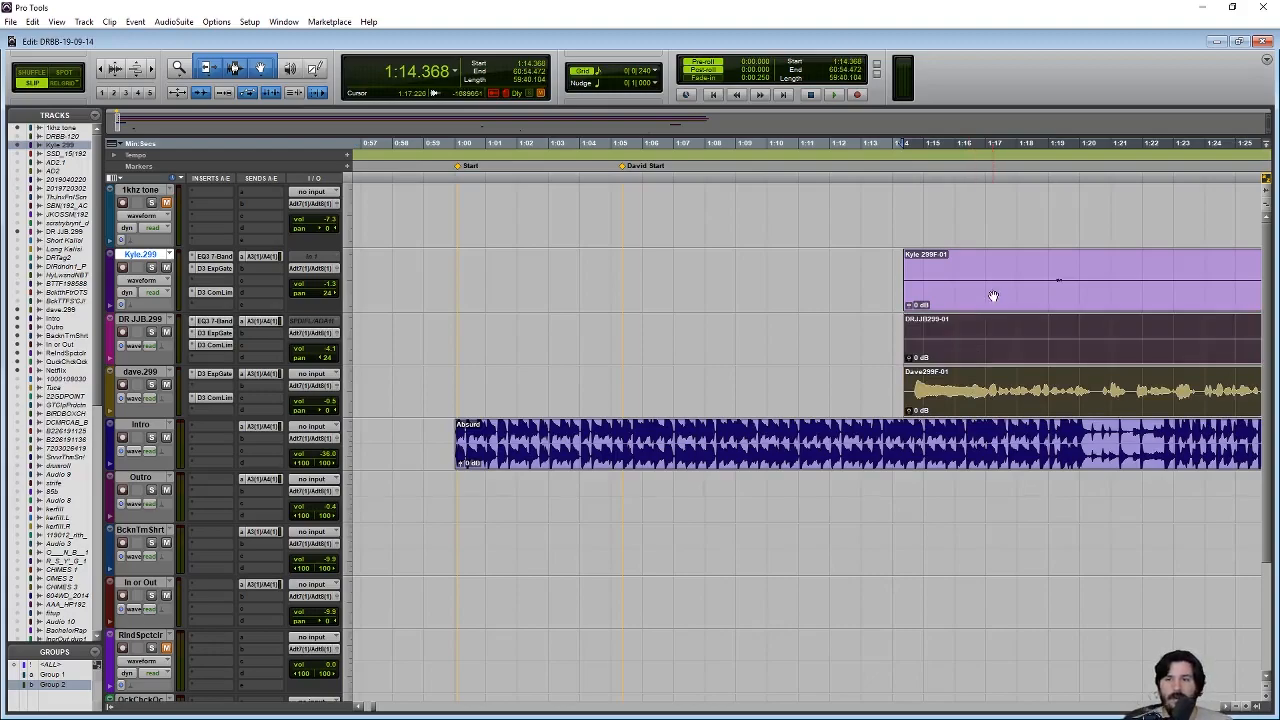
left_click(991, 297)
left_click(970, 343, "shift")
left_click(966, 402, "shift")
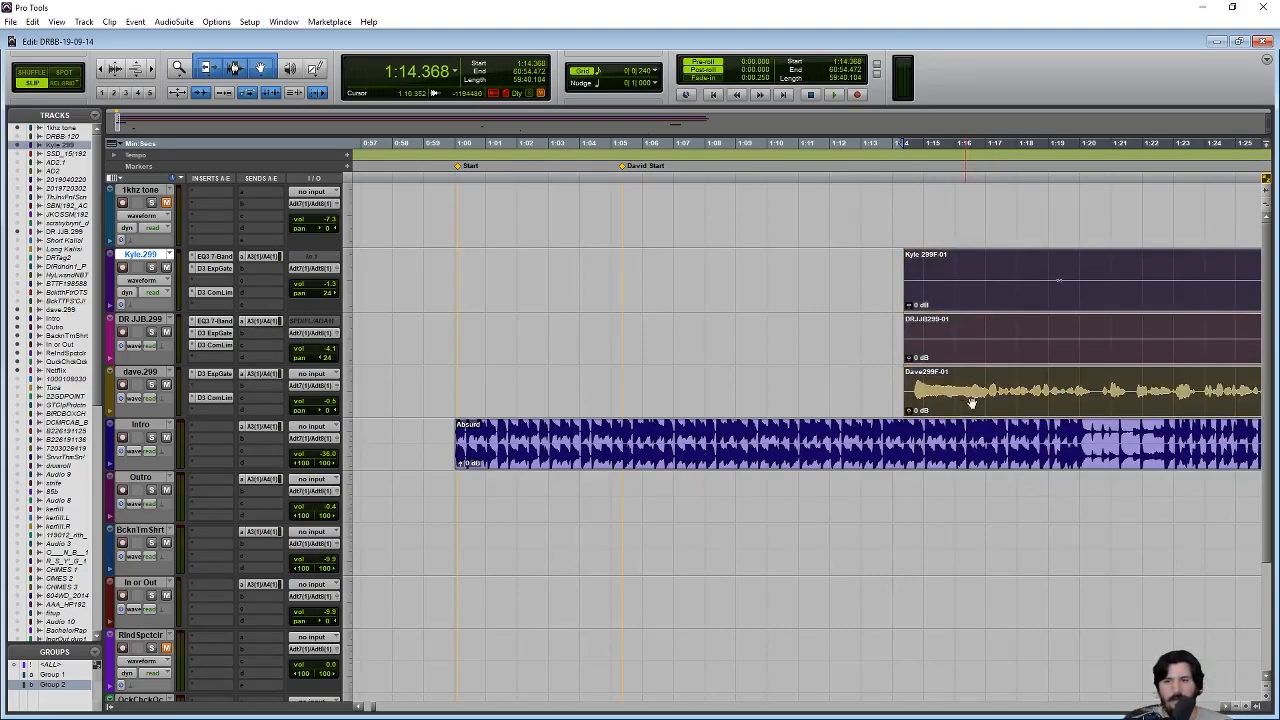
left_click_drag(999, 405, 700, 418)
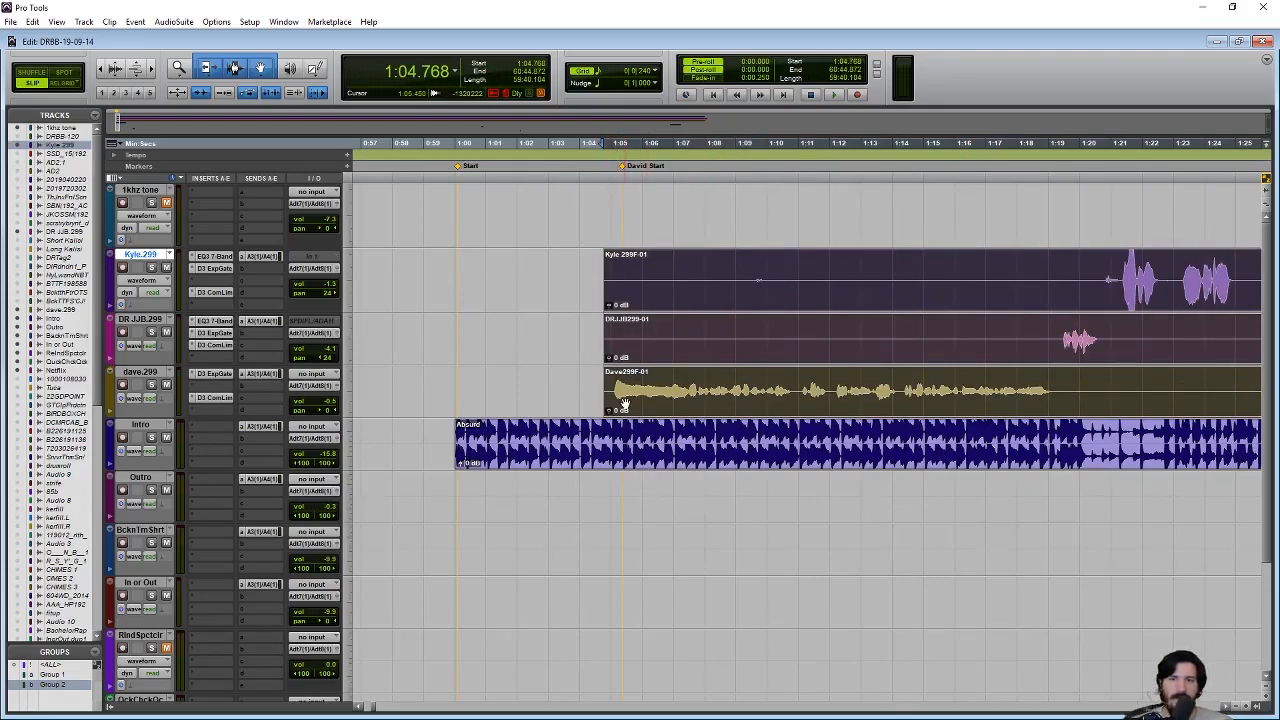
- Fine-adjust the three voice clips together to start at about 1:04.97, lining up the first speech with the marker near 1:05
key("t")
key("t")
key("t")
key("t")
left_click_drag(931, 401, 1035, 404)
key("r")
key("r")
key("r")
key("r")
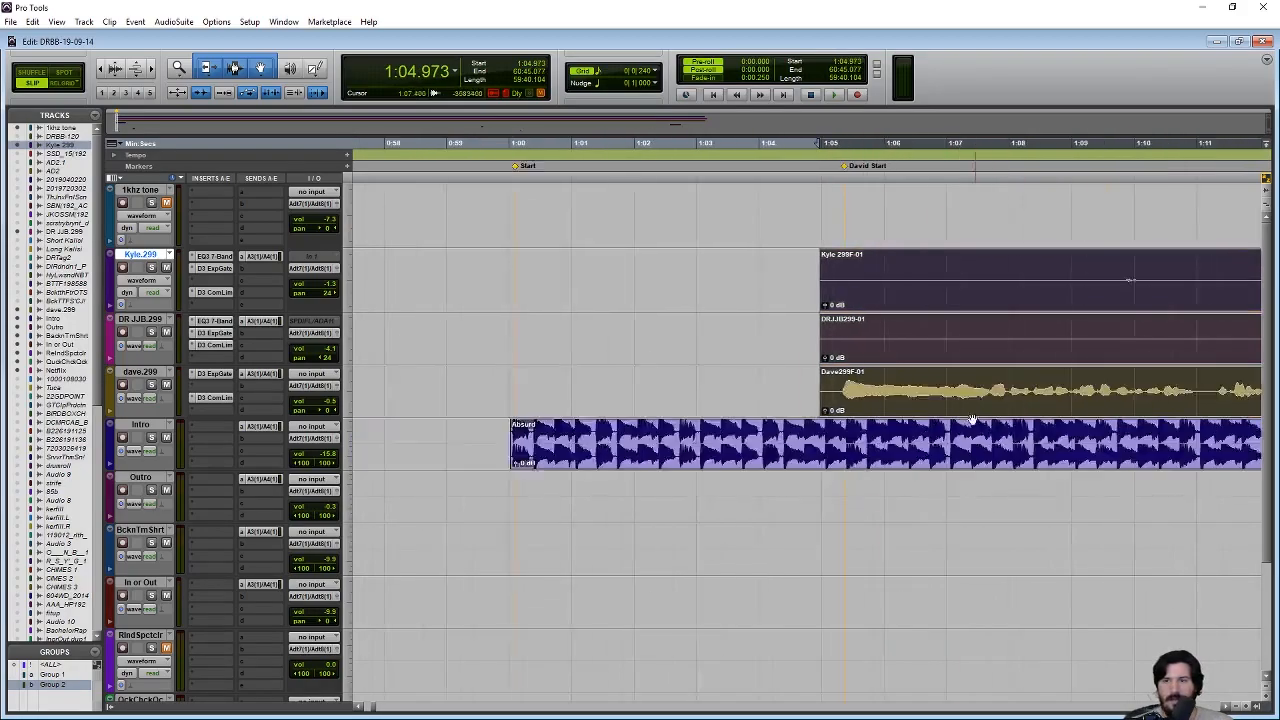
- Play the voices against the intro music, checking the opening and the first speaker changes from about 1:18 to 1:23
left_click(764, 381)
key("space")
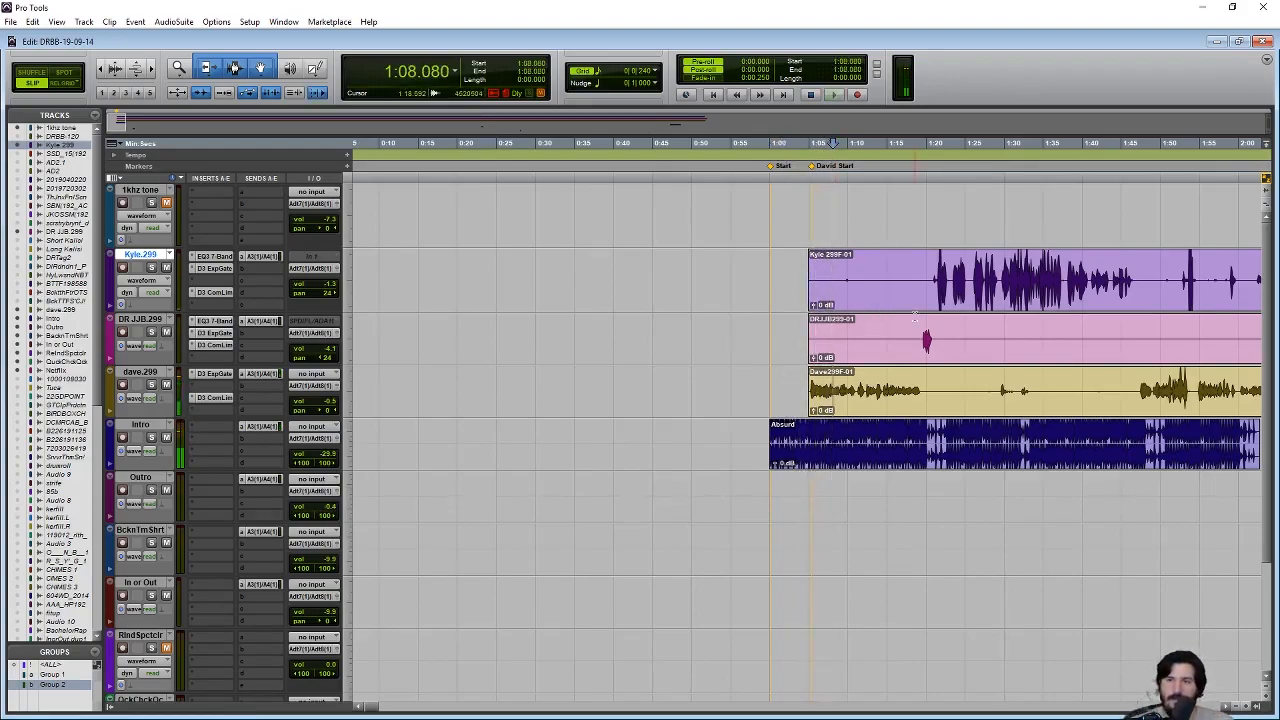
key("space")
key("t")
key("t")
scroll(886, 368, "right", 5)
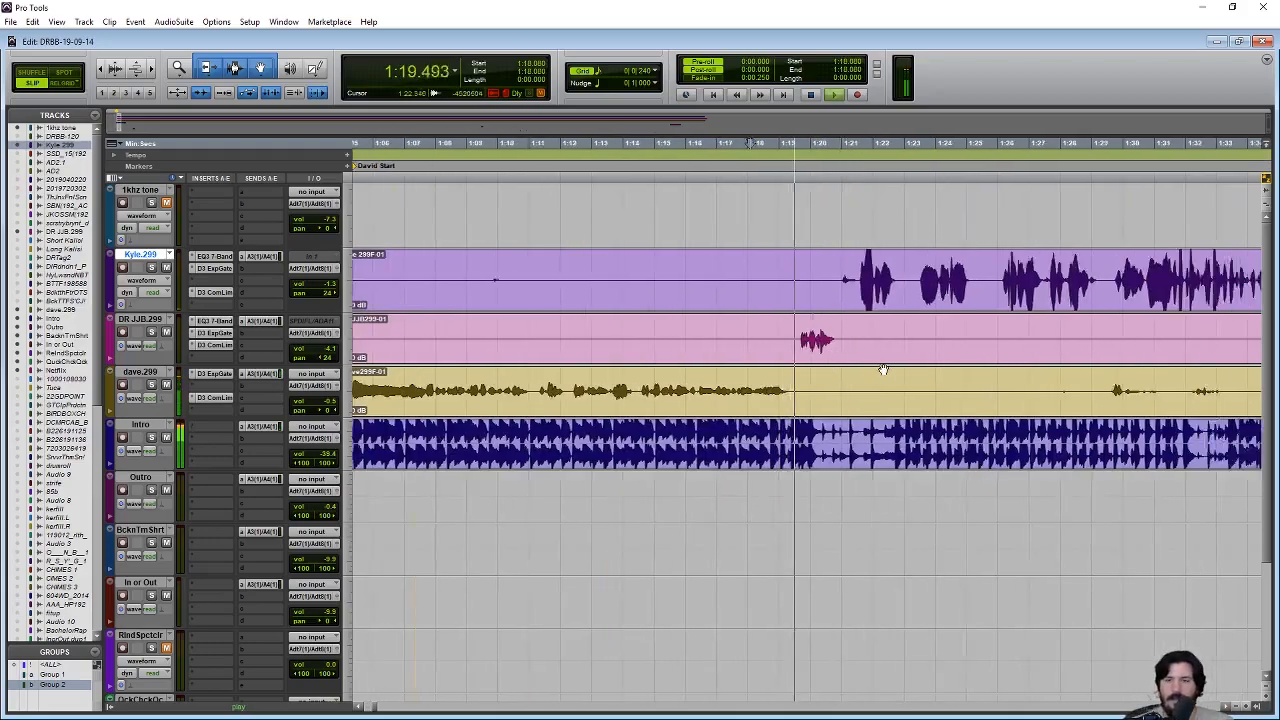
scroll(806, 363, "right", 3)
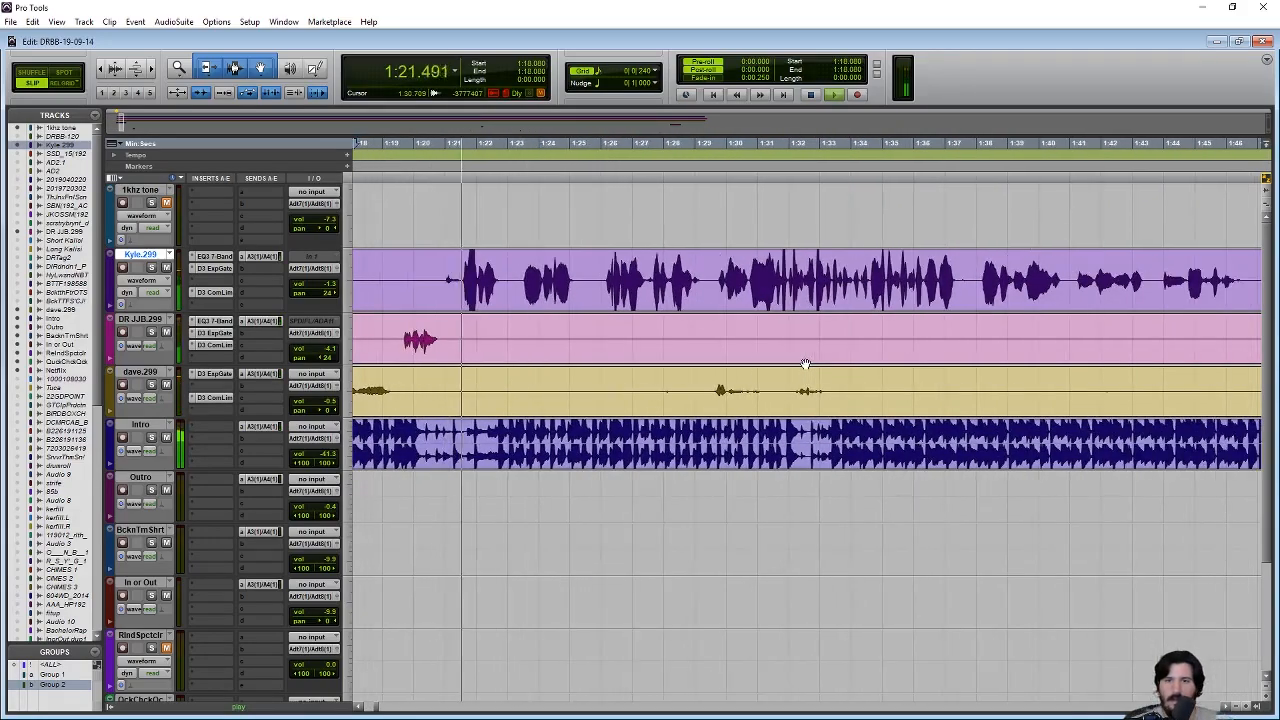
key("space")
scroll(806, 364, "right", 5)
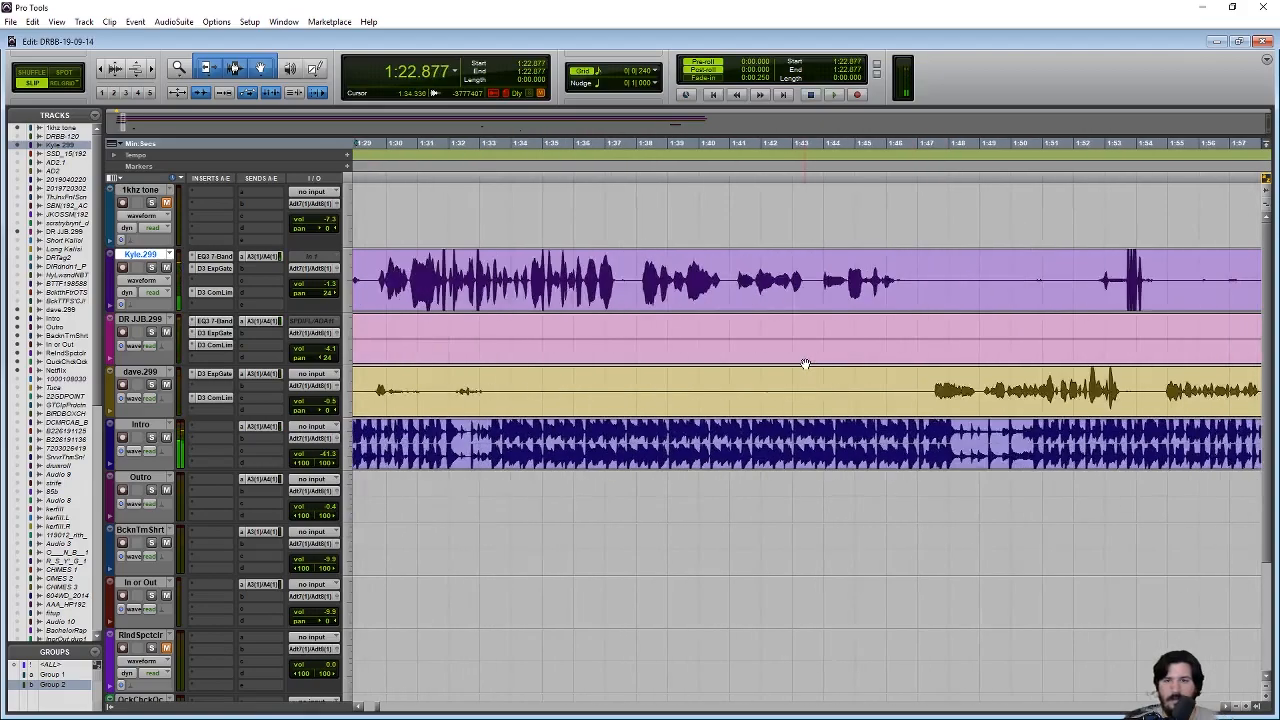
scroll(796, 368, "right", 6)
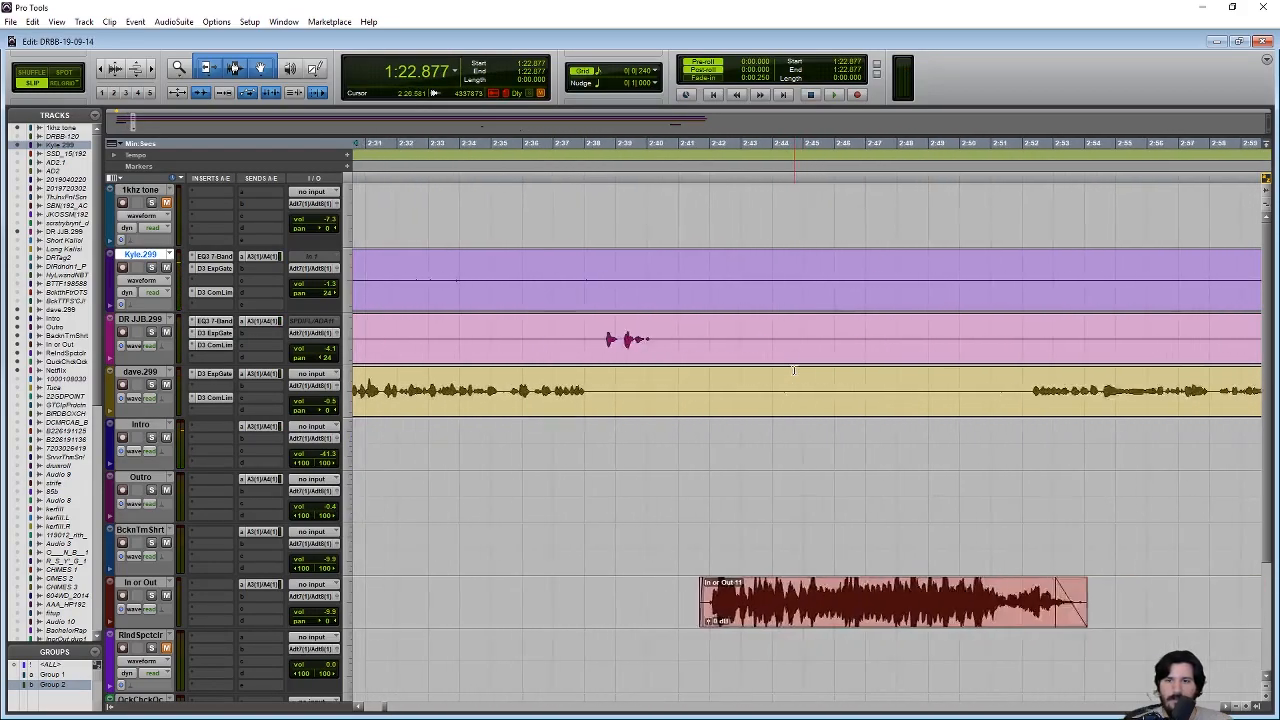
- Play the speech from about 2:36.5 and move the In or Out music clip earlier, to start at about 2:39.7
key("space")
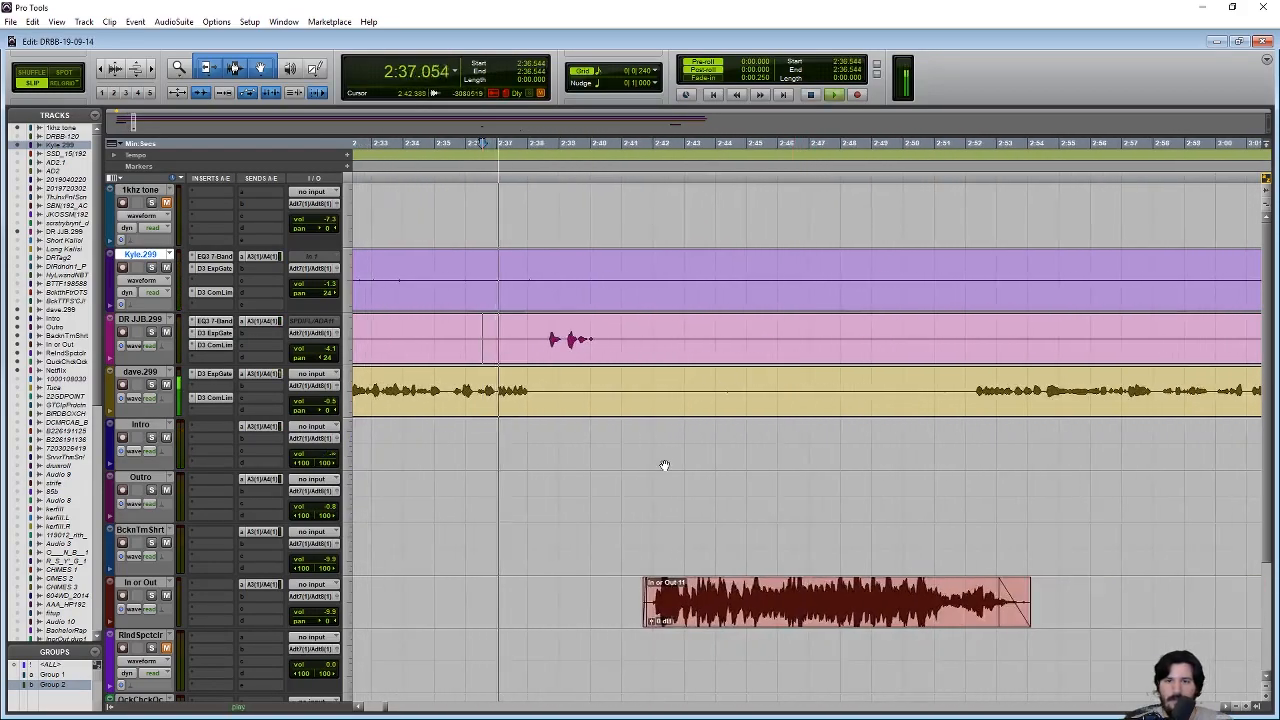
left_click_drag(704, 610, 668, 609)
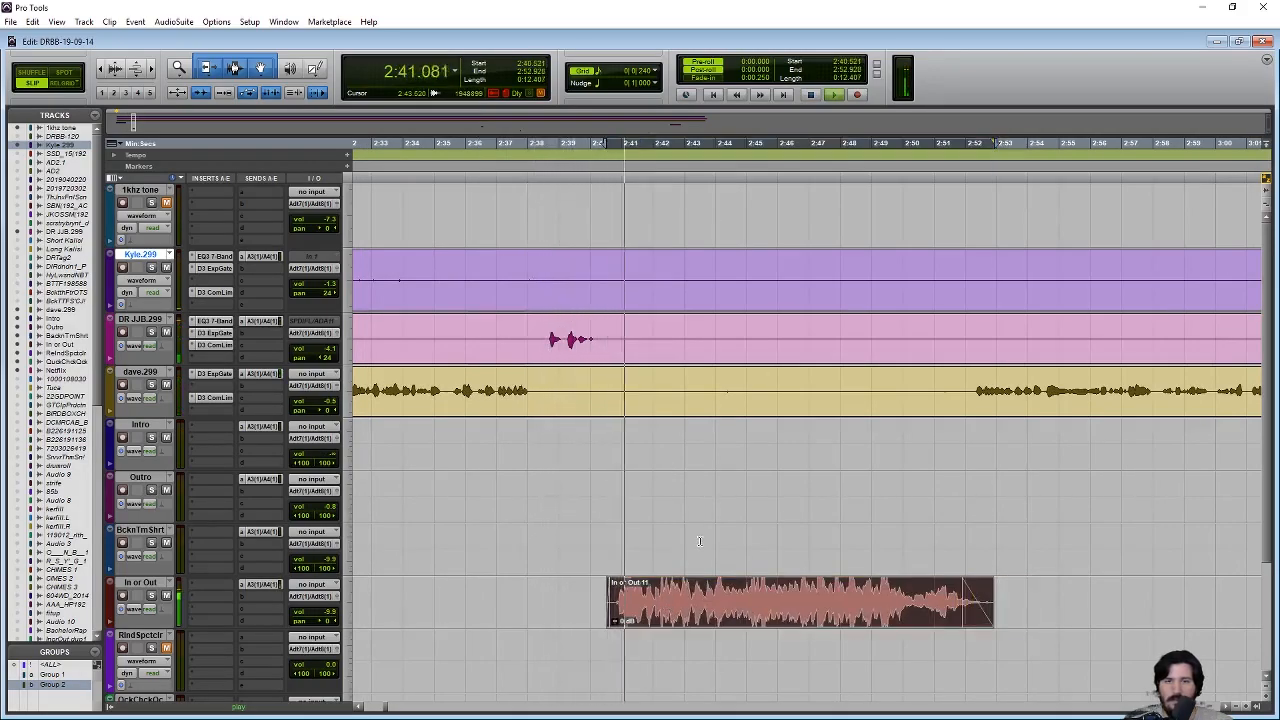
key("space")
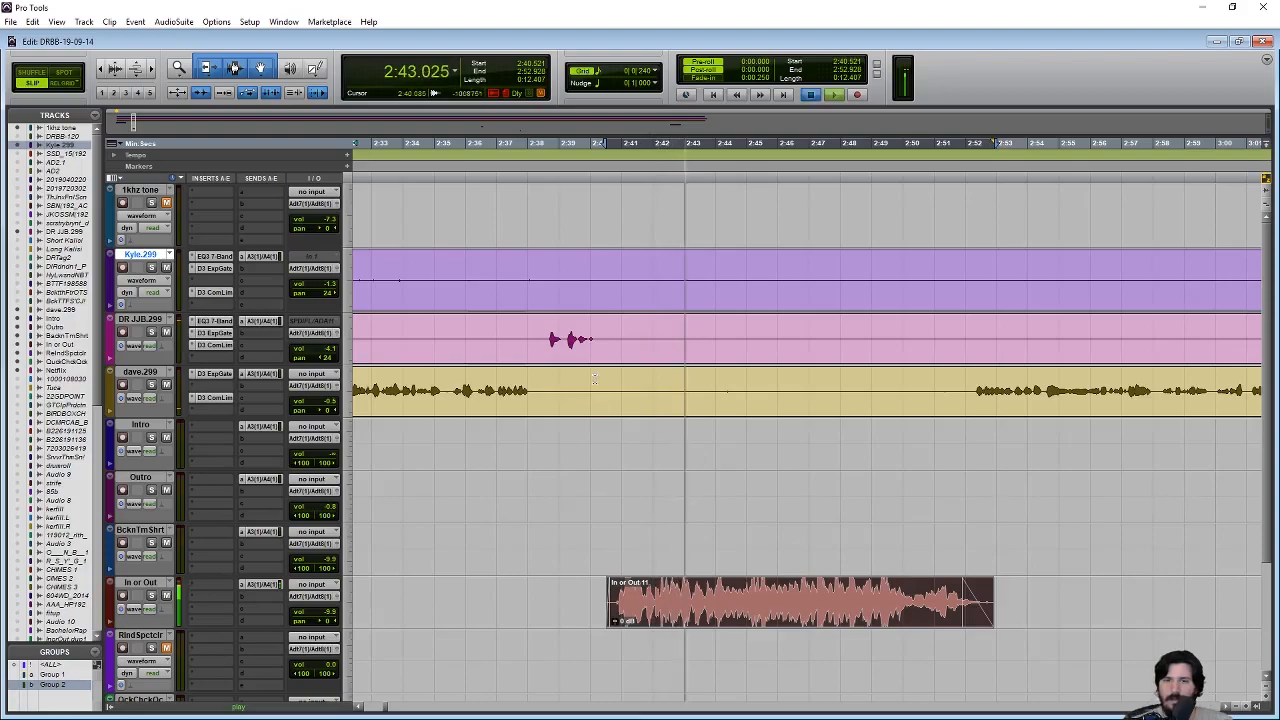
key("space")
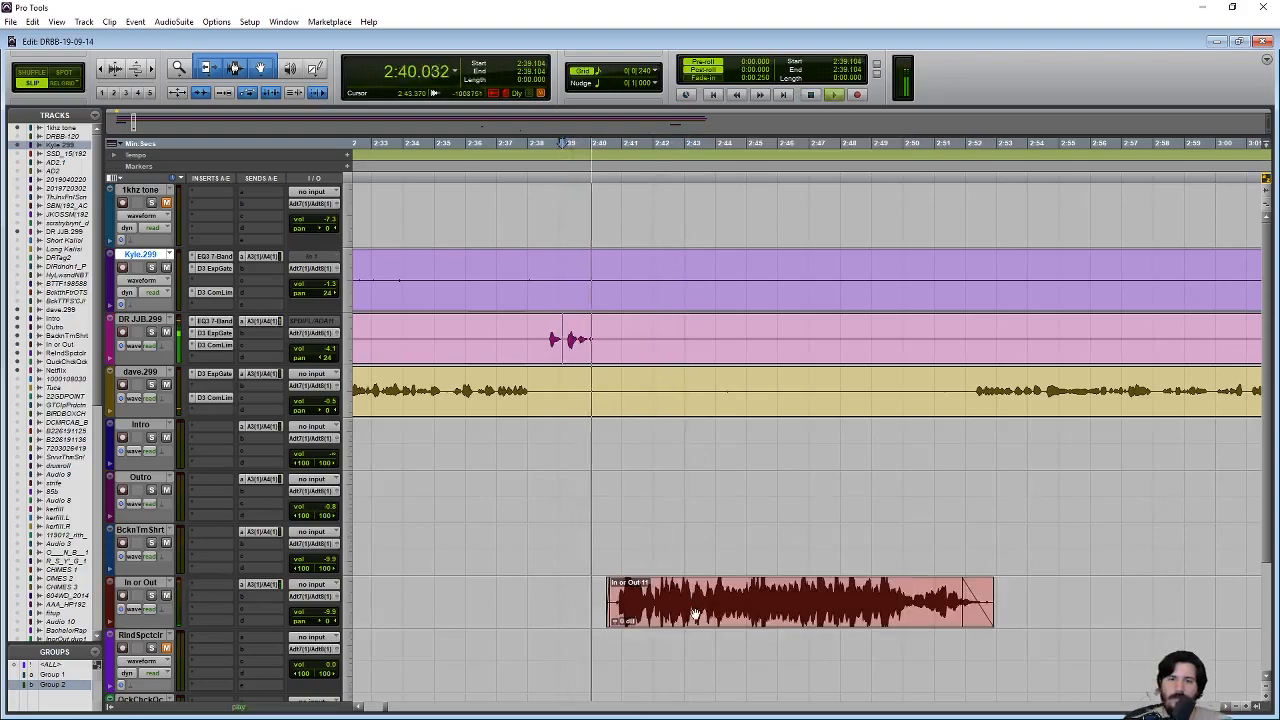
left_click_drag(695, 613, 670, 613)
key("space")
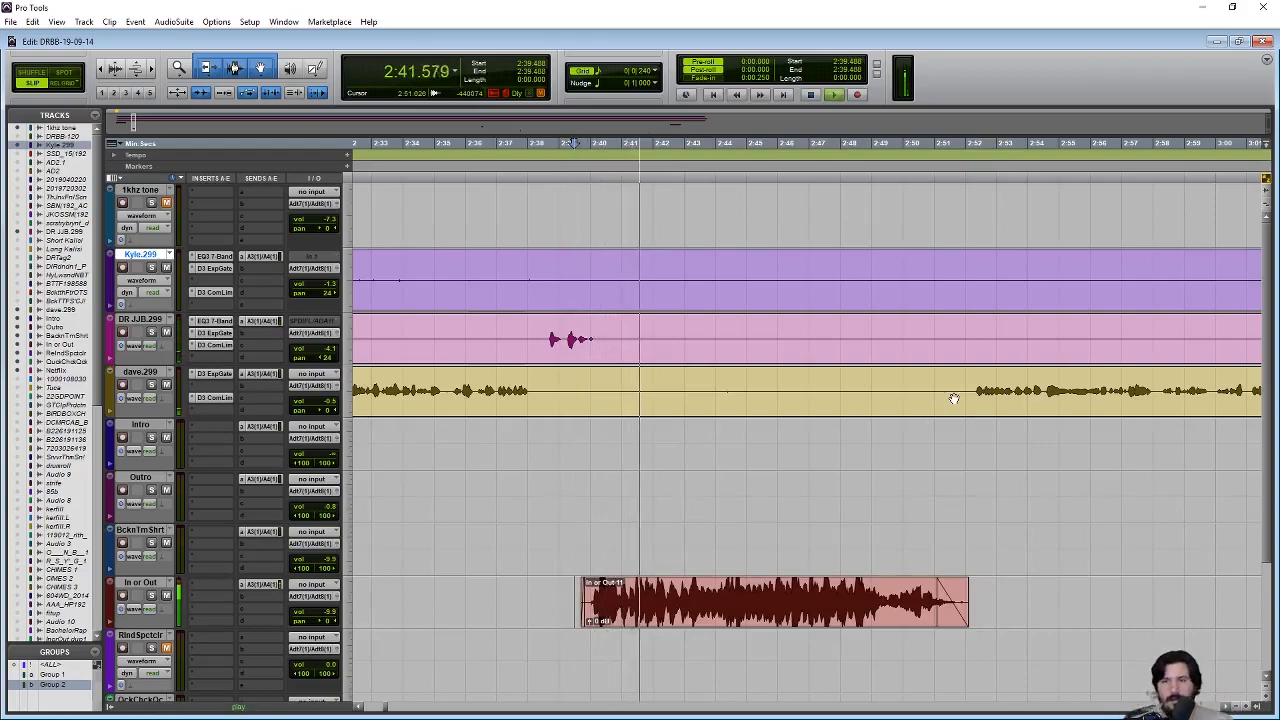
- Delete the silence from about 2:46.3 to 2:51.6 on all three voice tracks and move the following clips to start at about 2:50.4
left_click_drag(953, 394, 788, 245)
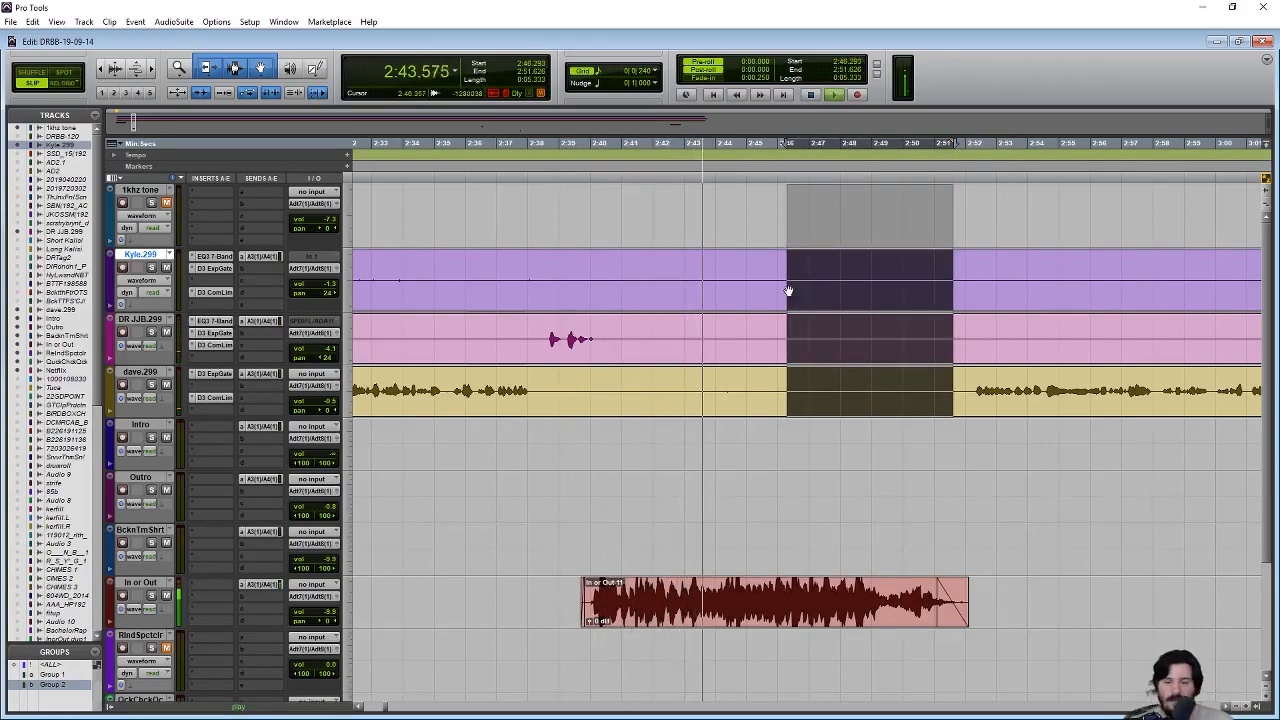
key("Delete")
left_click(997, 306)
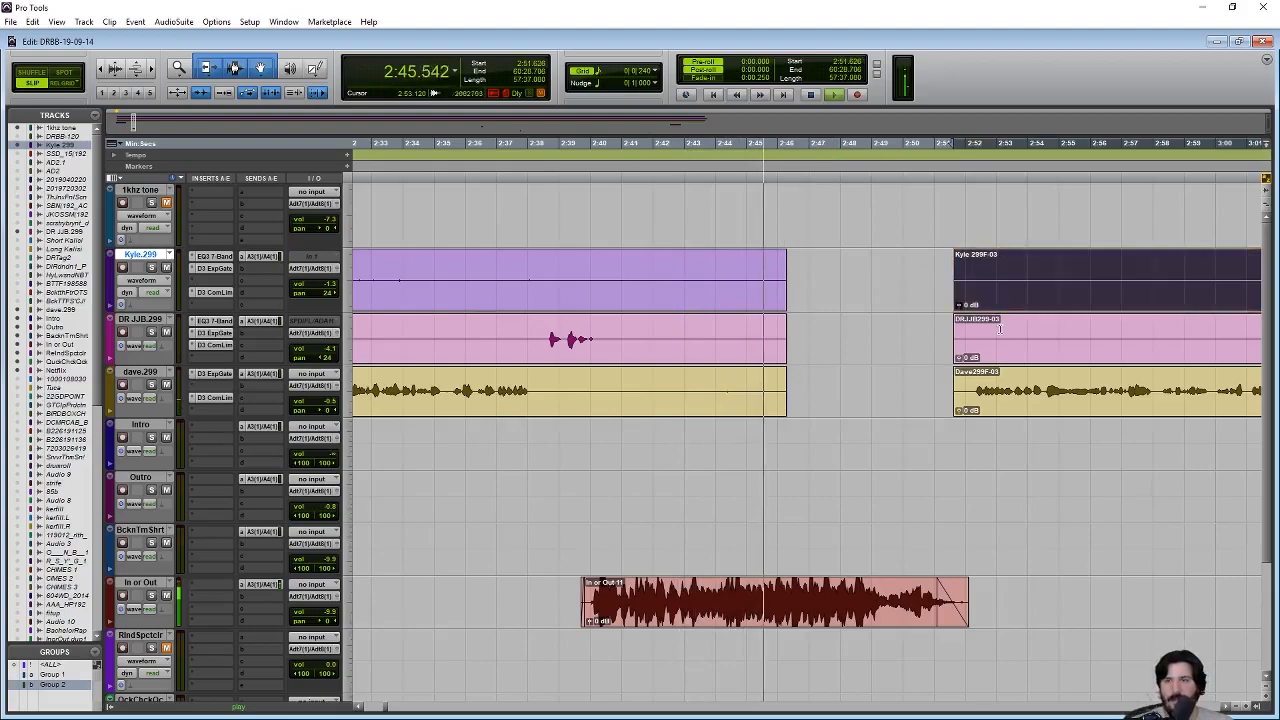
left_click(994, 355, "shift")
left_click(992, 408, "shift")
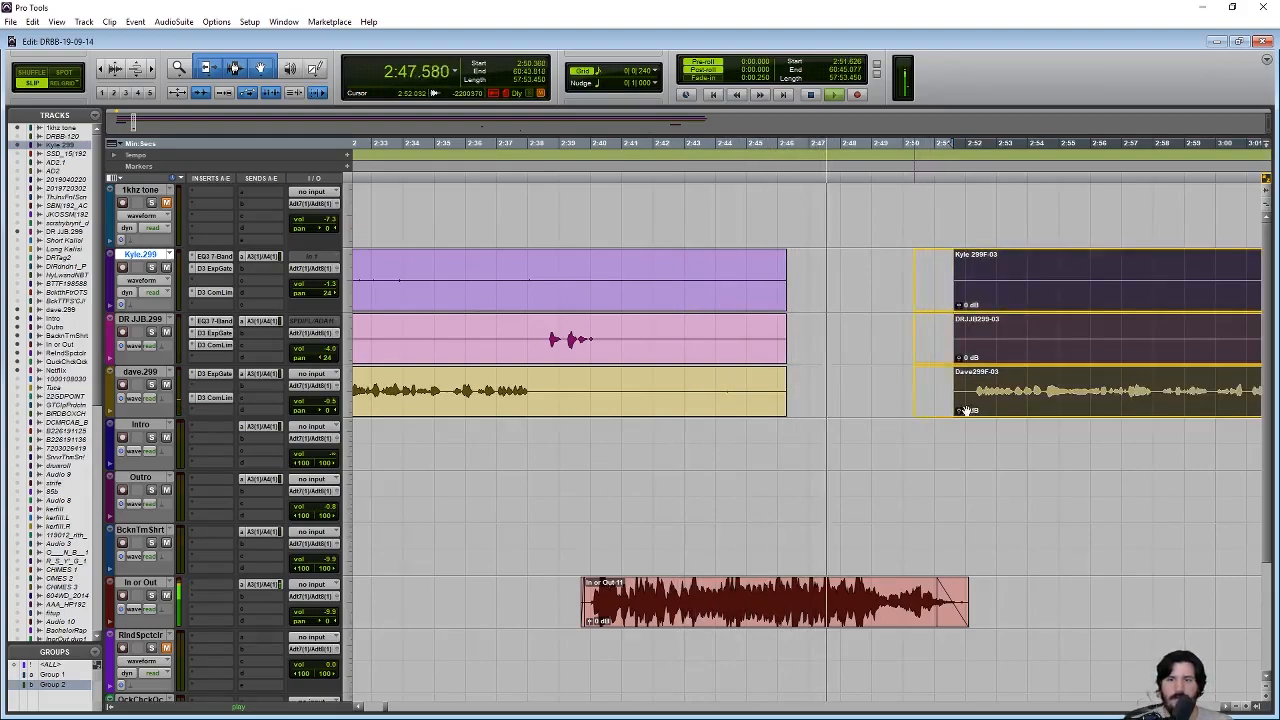
left_click_drag(992, 408, 978, 421)
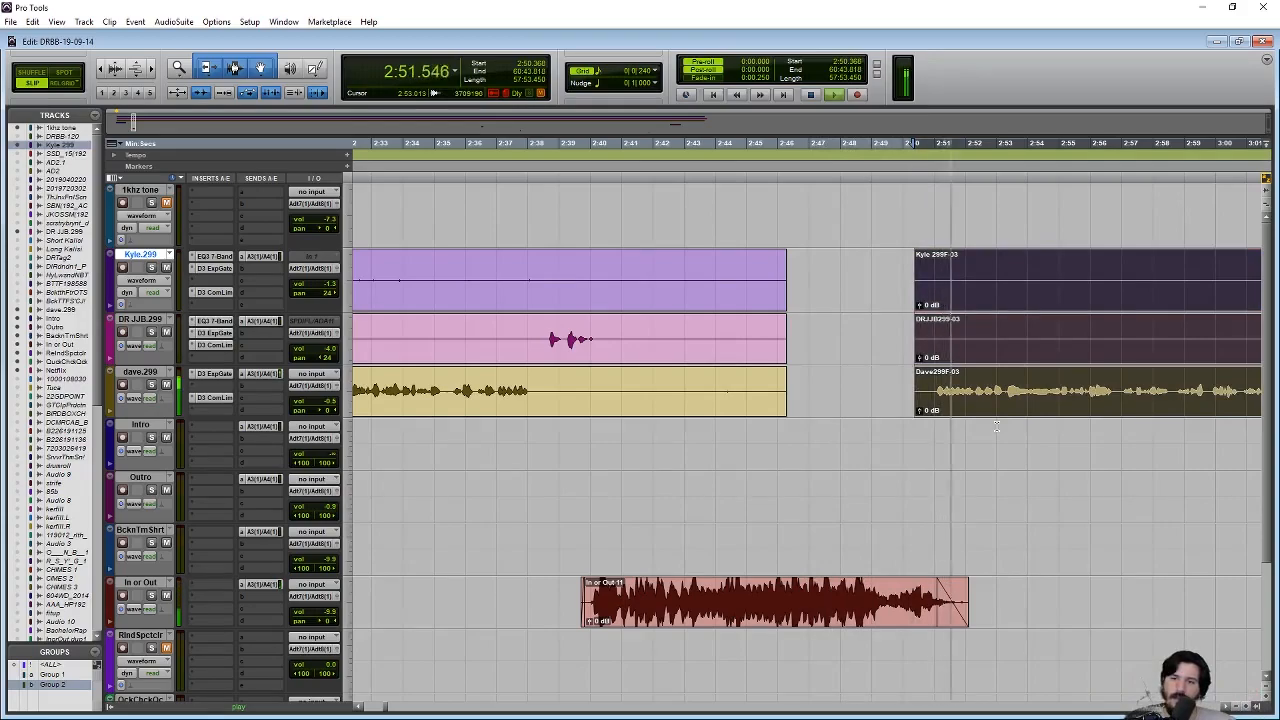
key("space")
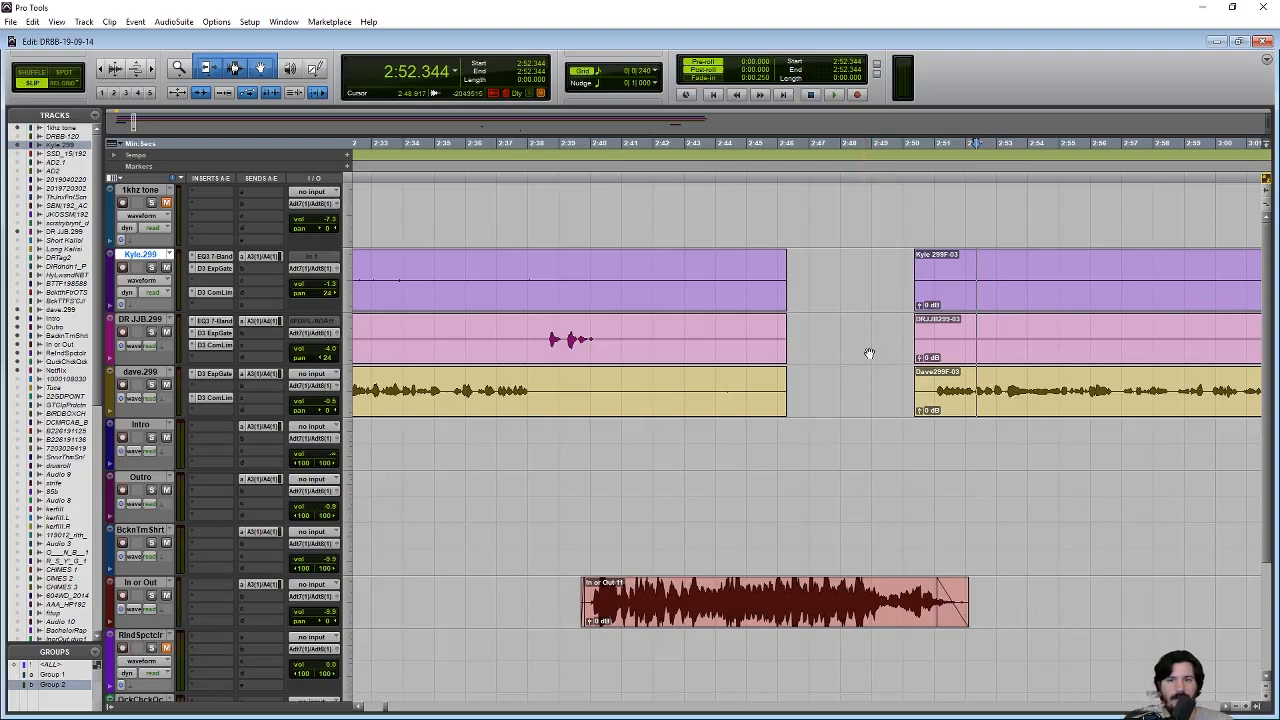
- Listen to the speaker changes on the voice tracks at about 4:52, 5:20 and 5:48 to check their sync
key("r")
key("r")
scroll(823, 467, "right", 3)
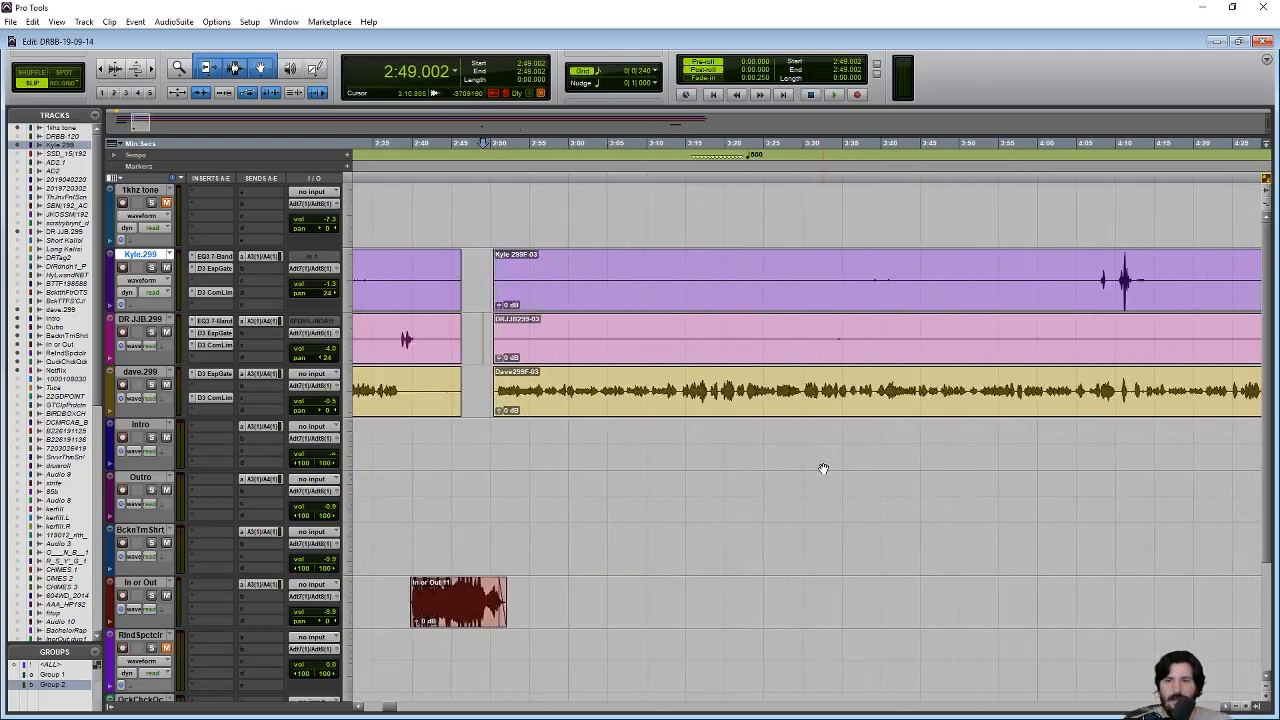
scroll(823, 467, "right", 3)
key("space")
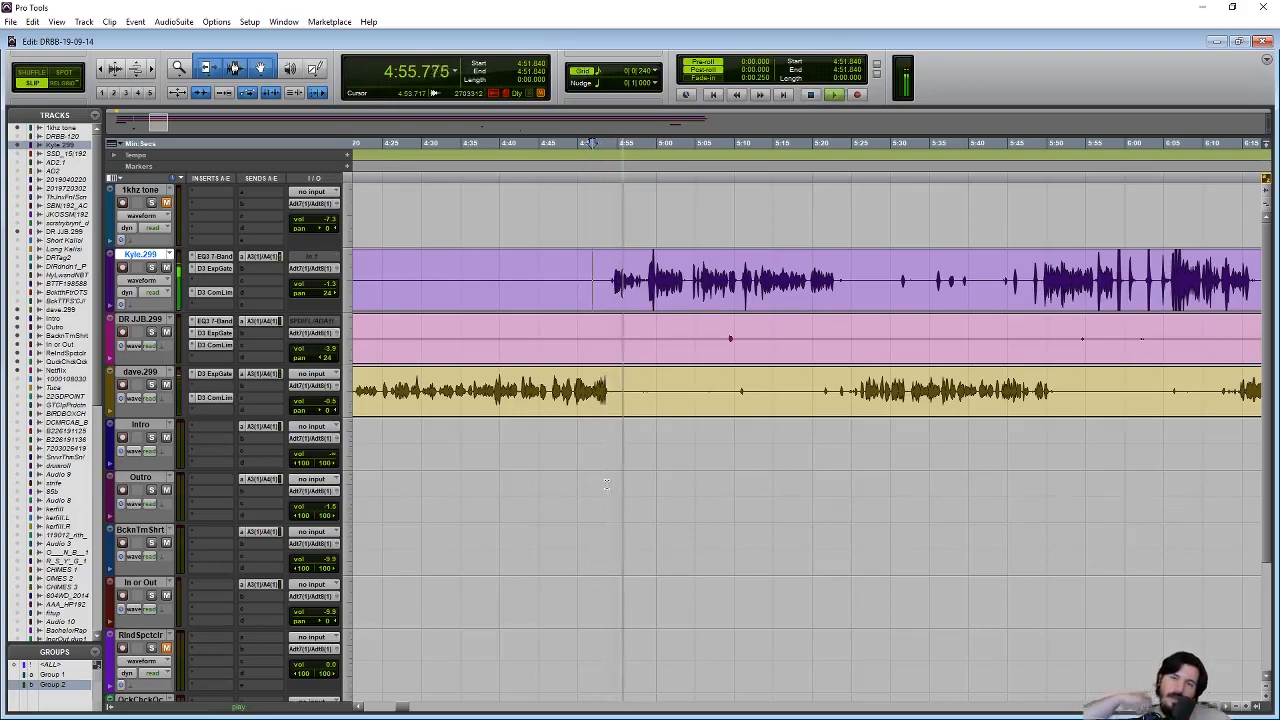
left_click(813, 395)
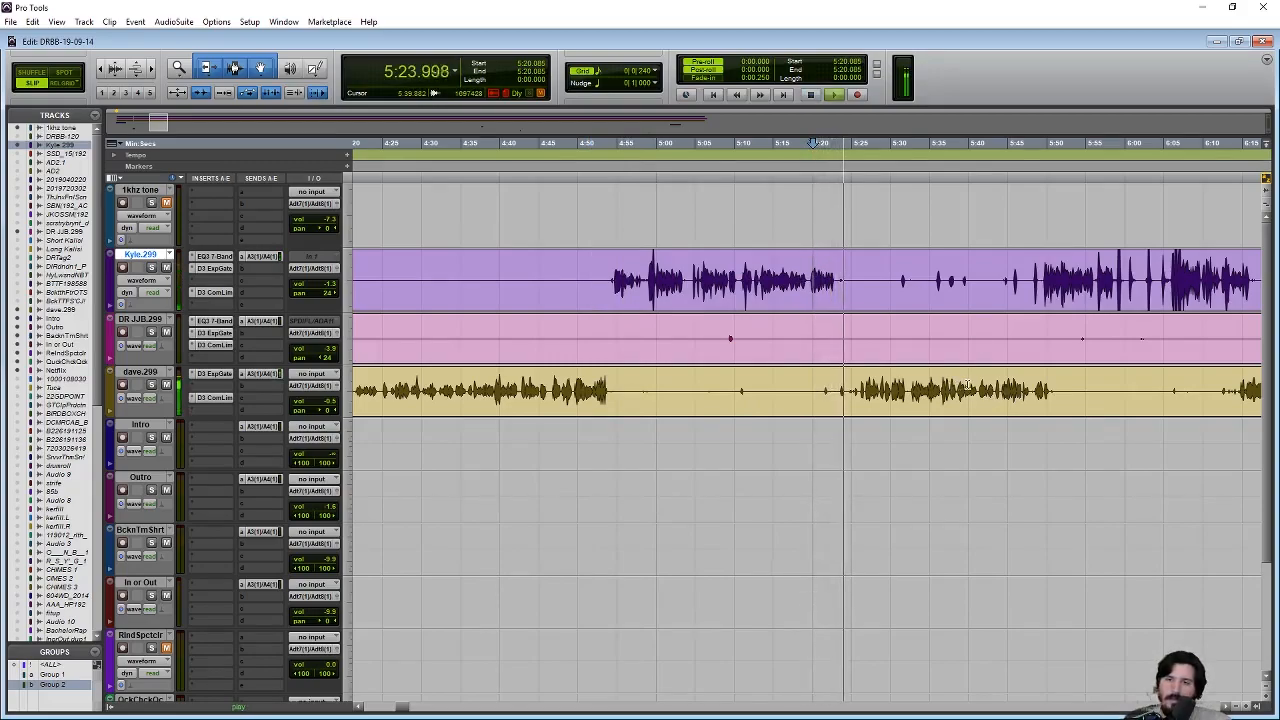
scroll(967, 384, "right", 3)
key("space")
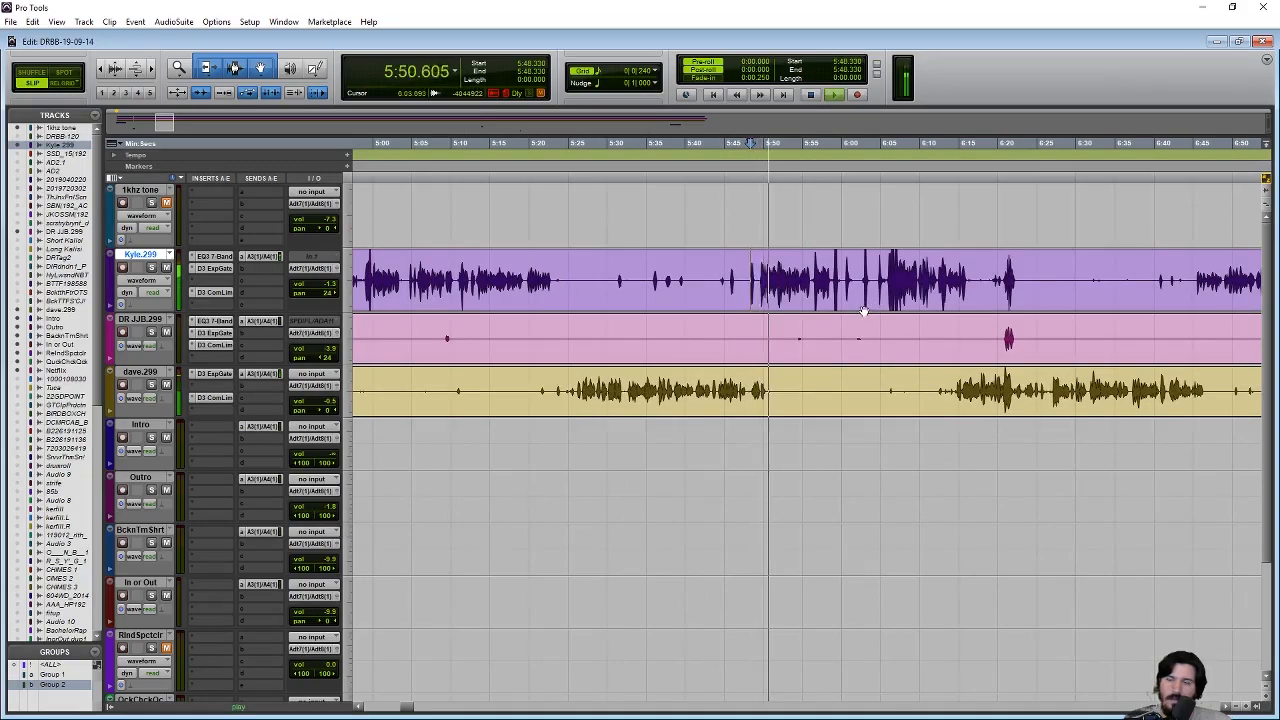
- Check the timing between speakers by playing the voice tracks from about 6:14, 6:45 and 6:43
scroll(869, 310, "right", 2)
left_click(727, 274)
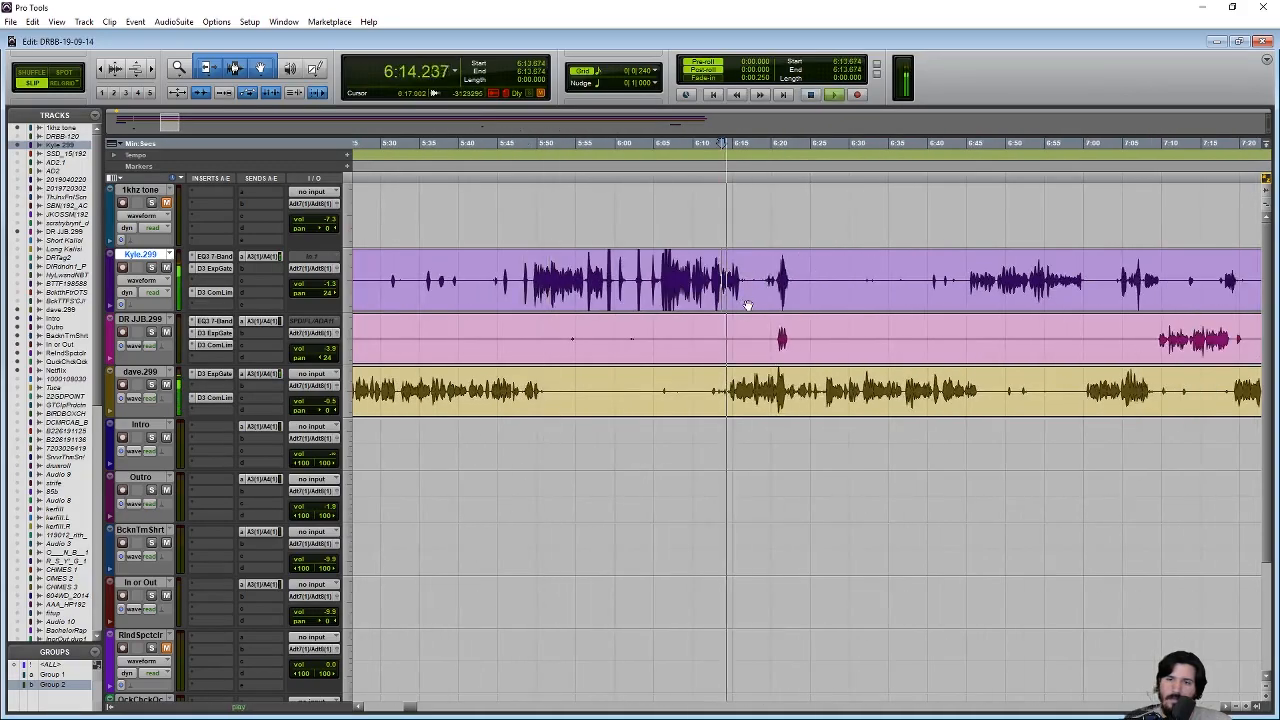
key("space")
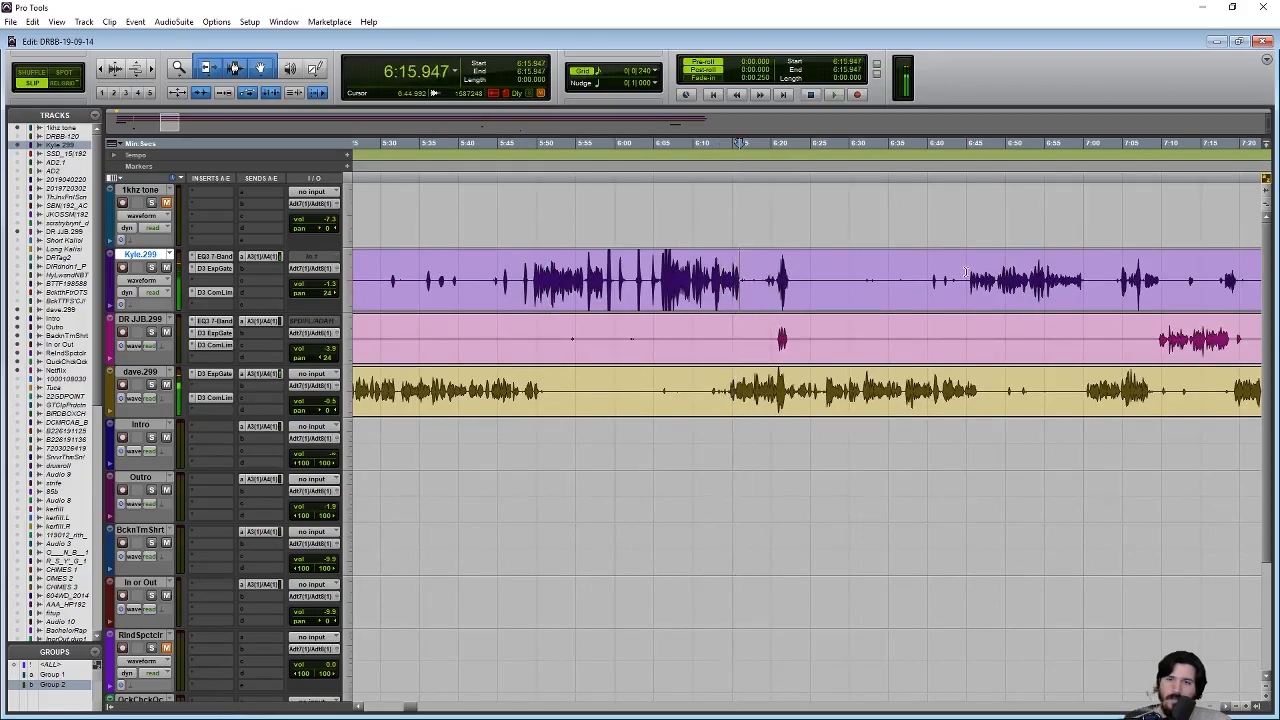
scroll(880, 282, "right", 2)
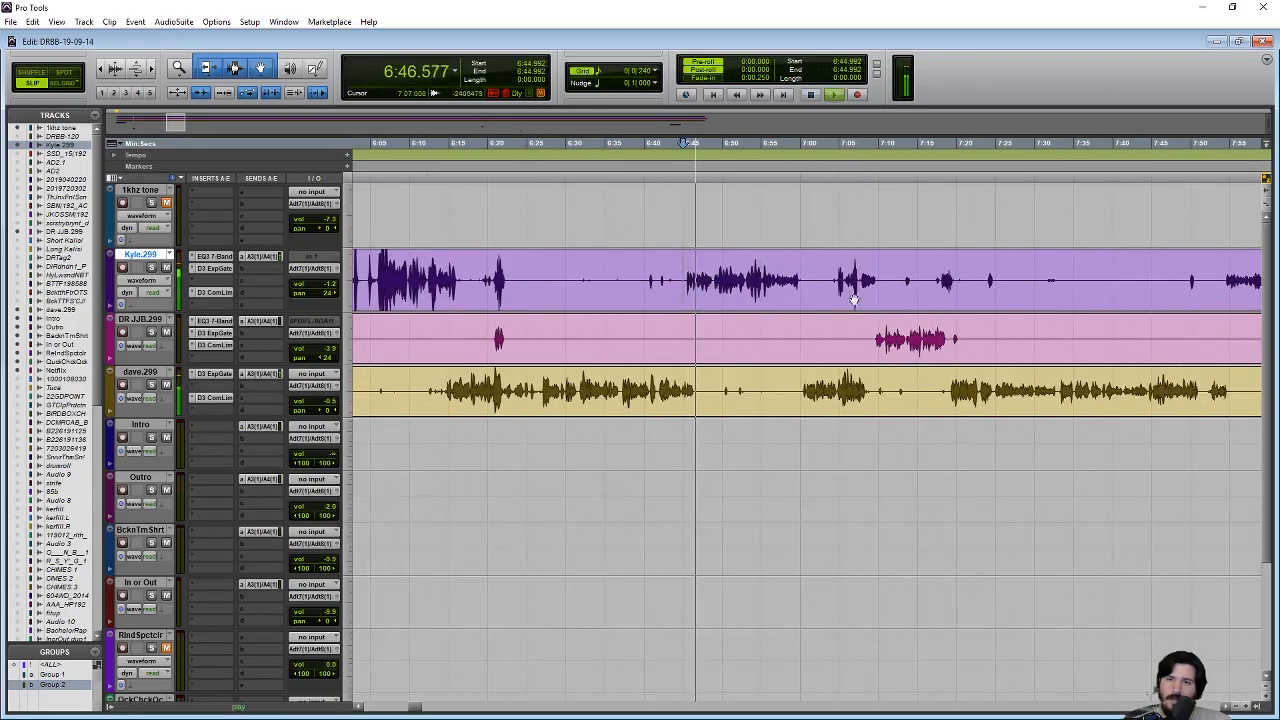
key("space")
left_click(669, 280)
key("space")
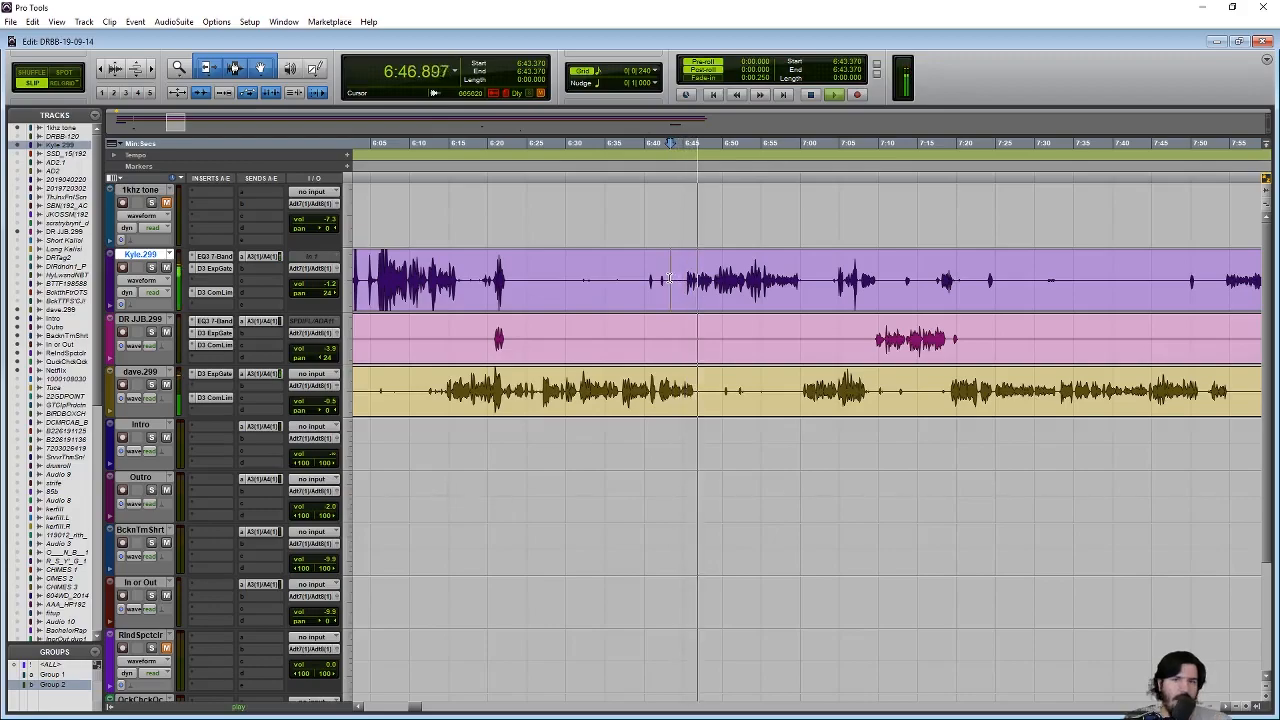
- Examine the overlap between the dave.299 and Kyle.299 tracks up close, replaying it from about 6:43 to 6:46
key("t")
key("t")
key("space")
left_click(854, 388)
key("n")
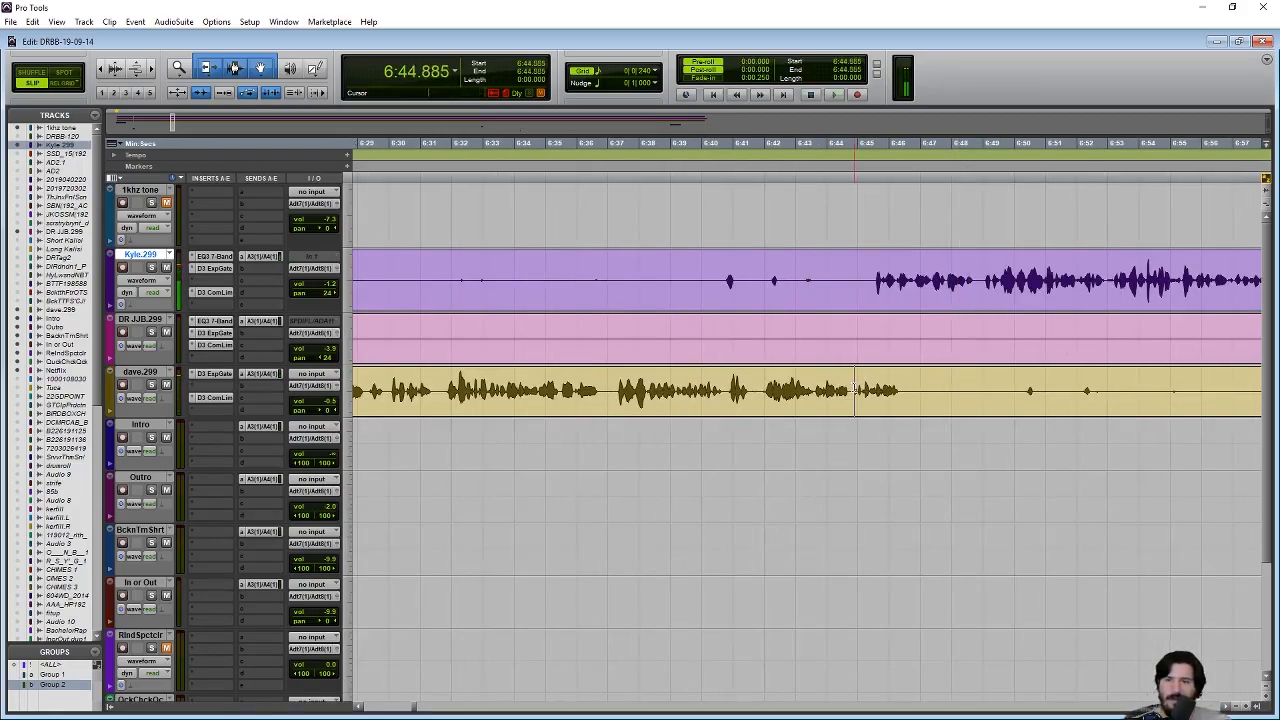
key("space")
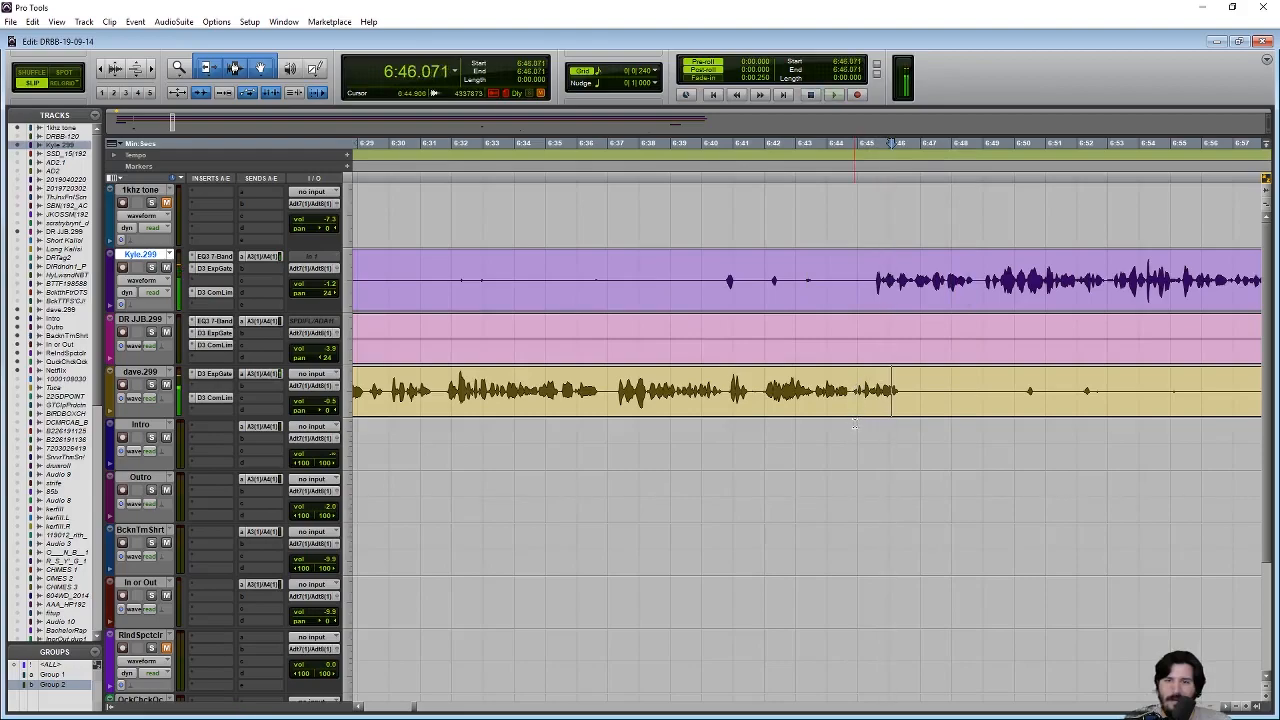
left_click(797, 385)
key("space")
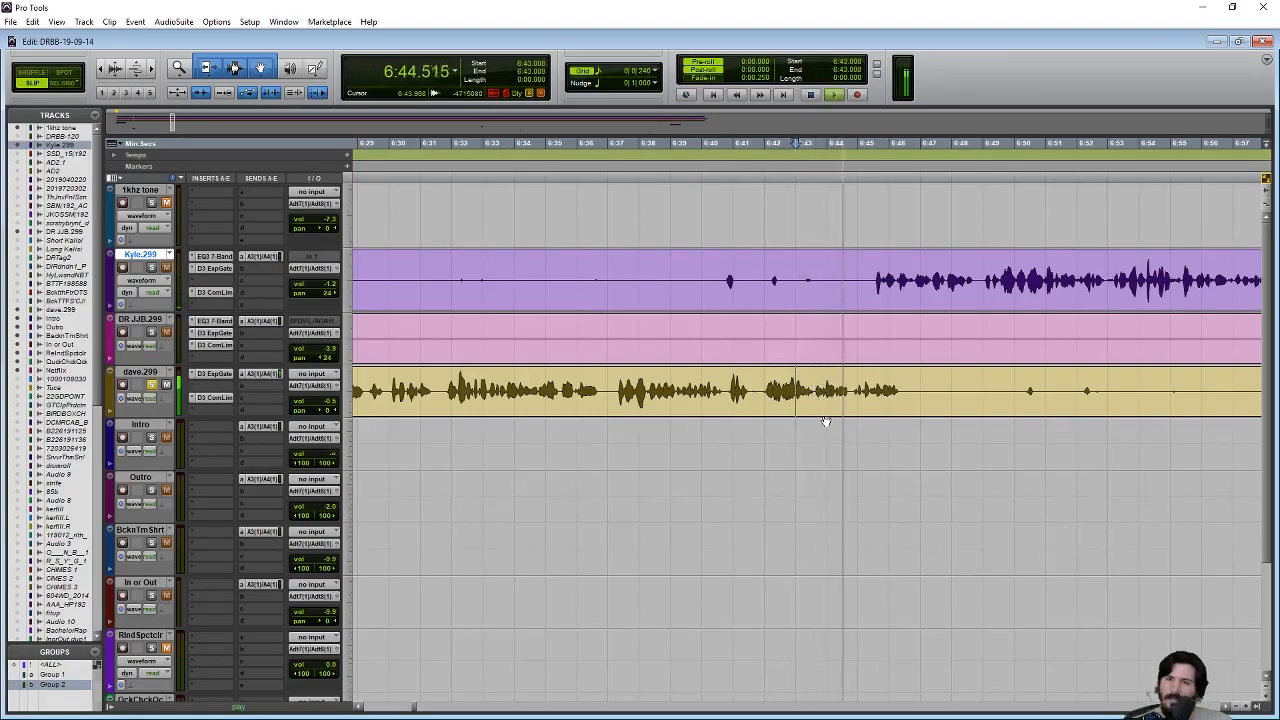
key("space")
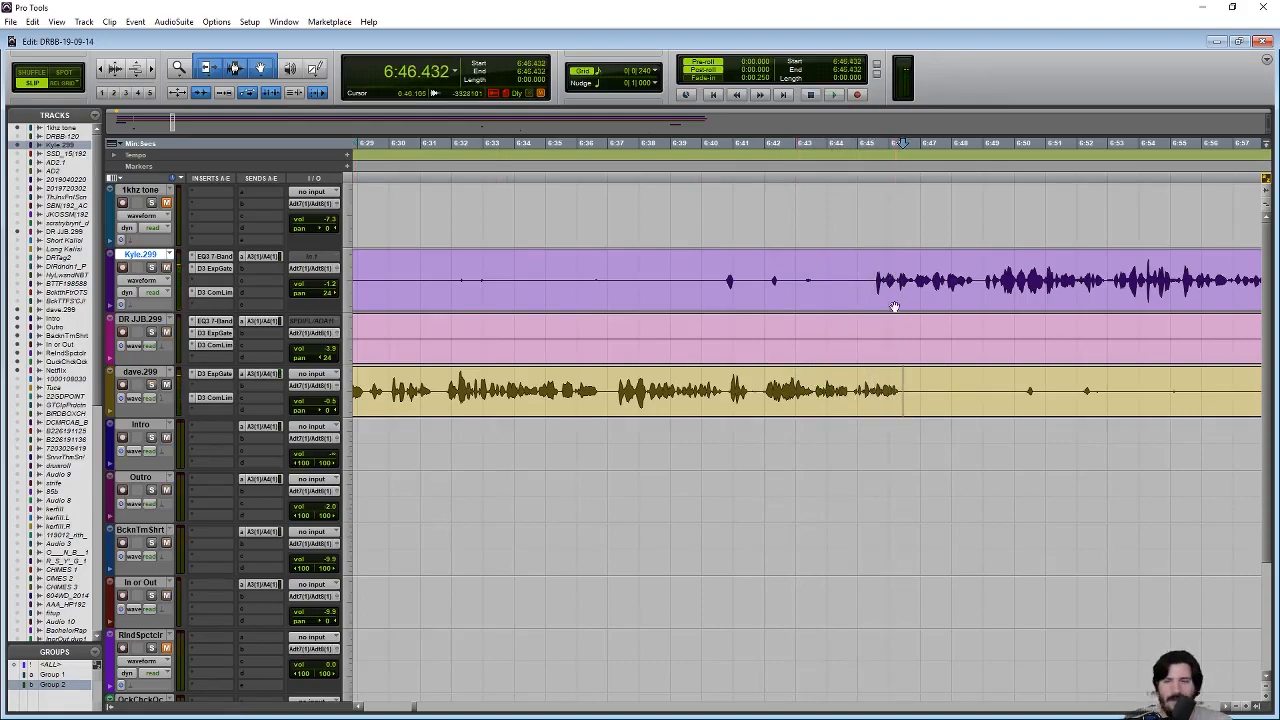
- Review the remaining voice waveforms up to about 14:10 for timing problems, spot-checking the speaker change near 7:55
left_click(874, 277)
key("r")
key("r")
scroll(902, 345, "right", 5)
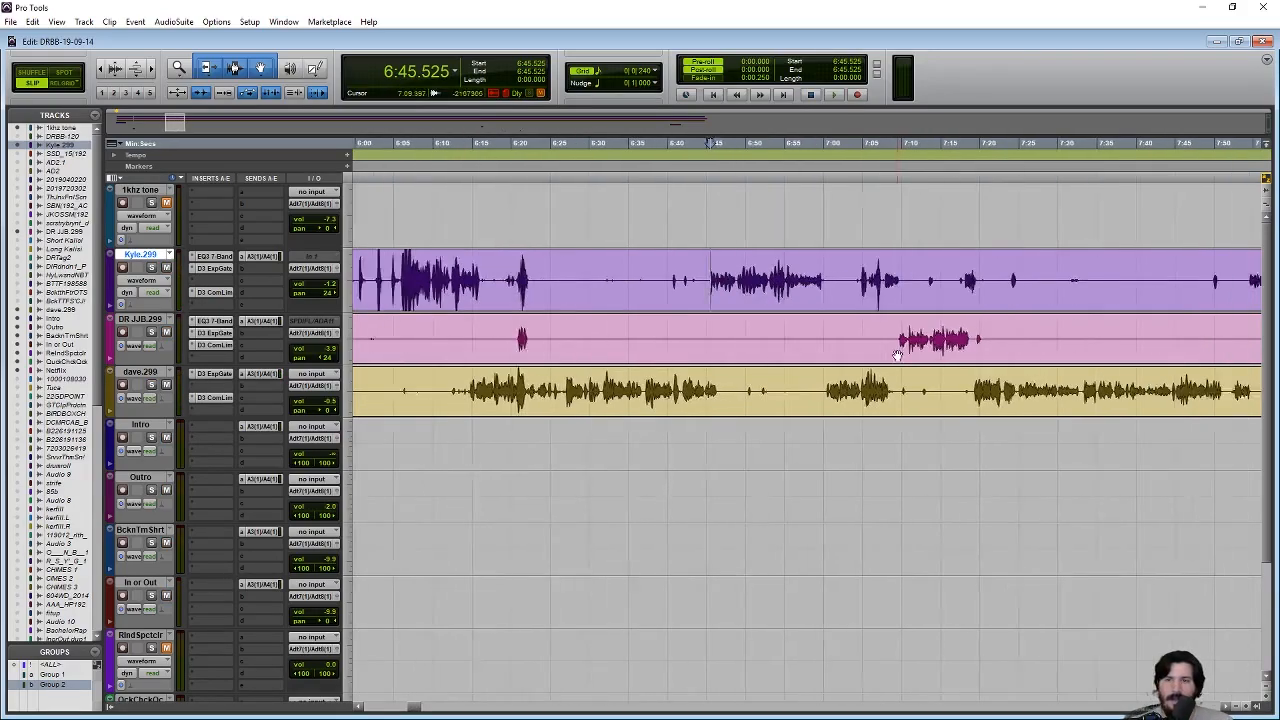
scroll(877, 375, "right", 6)
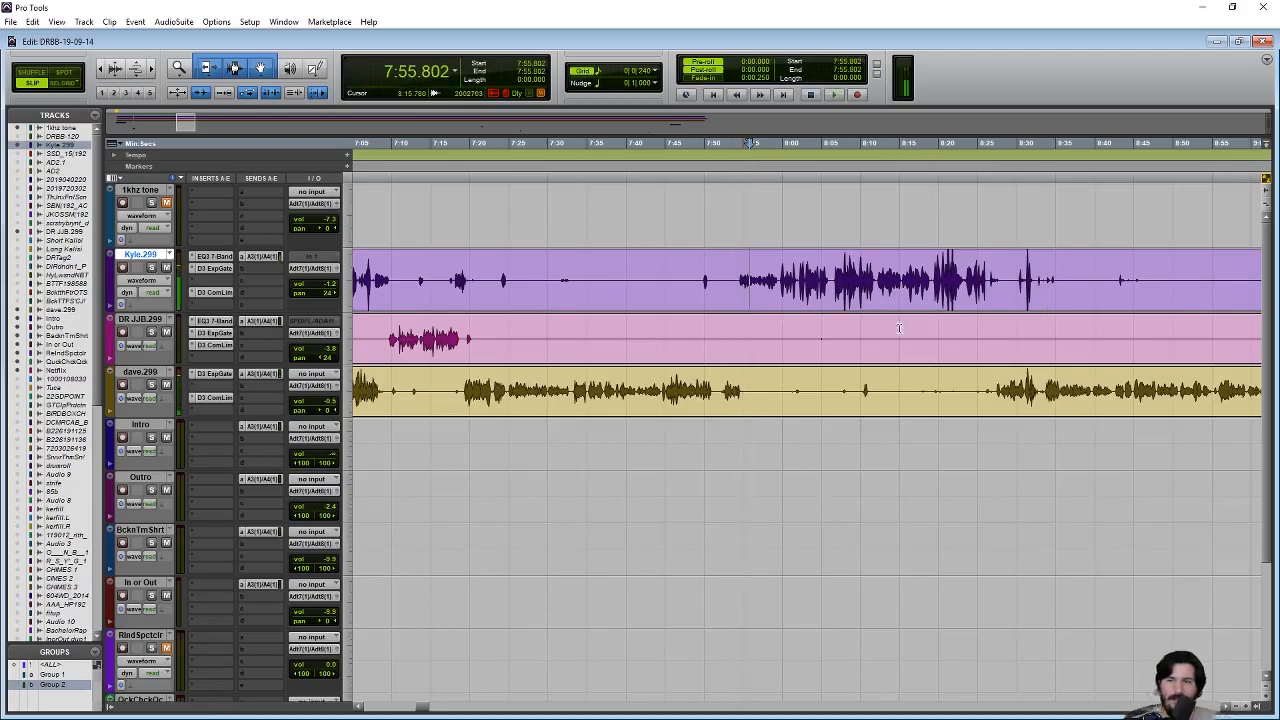
scroll(910, 325, "right", 7)
scroll(925, 360, "right", 20)
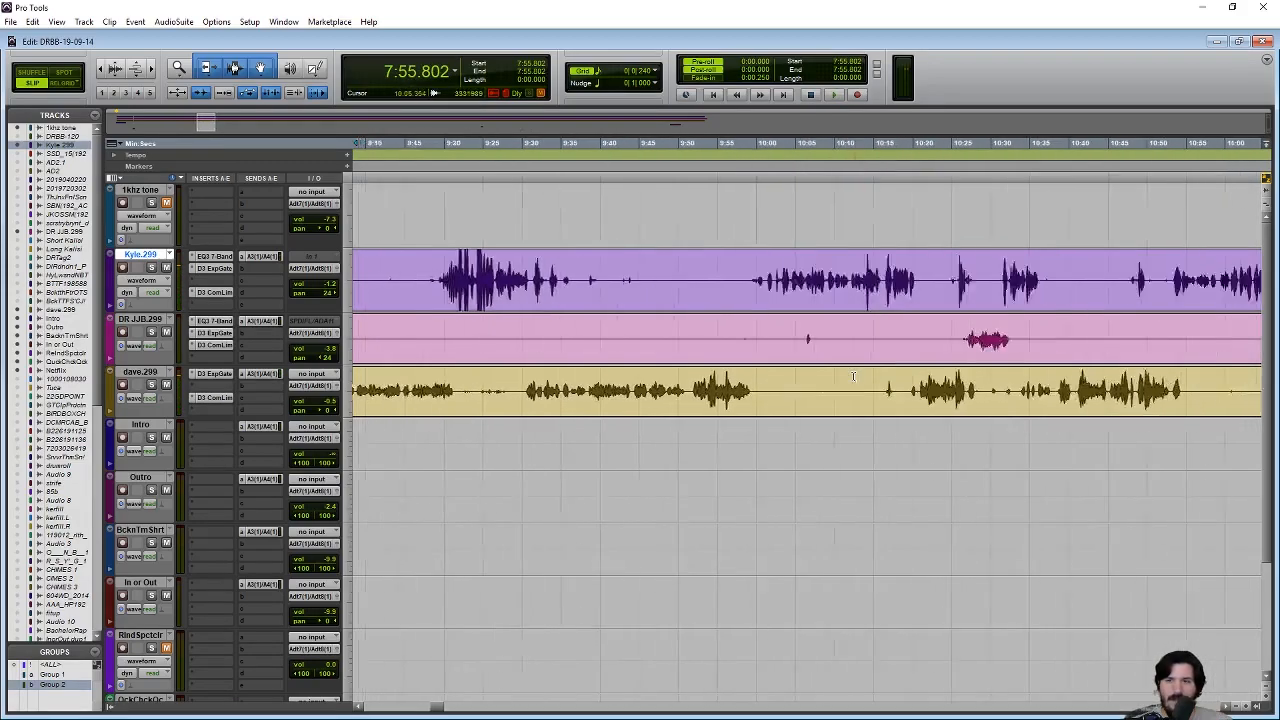
scroll(628, 331, "right", 7)
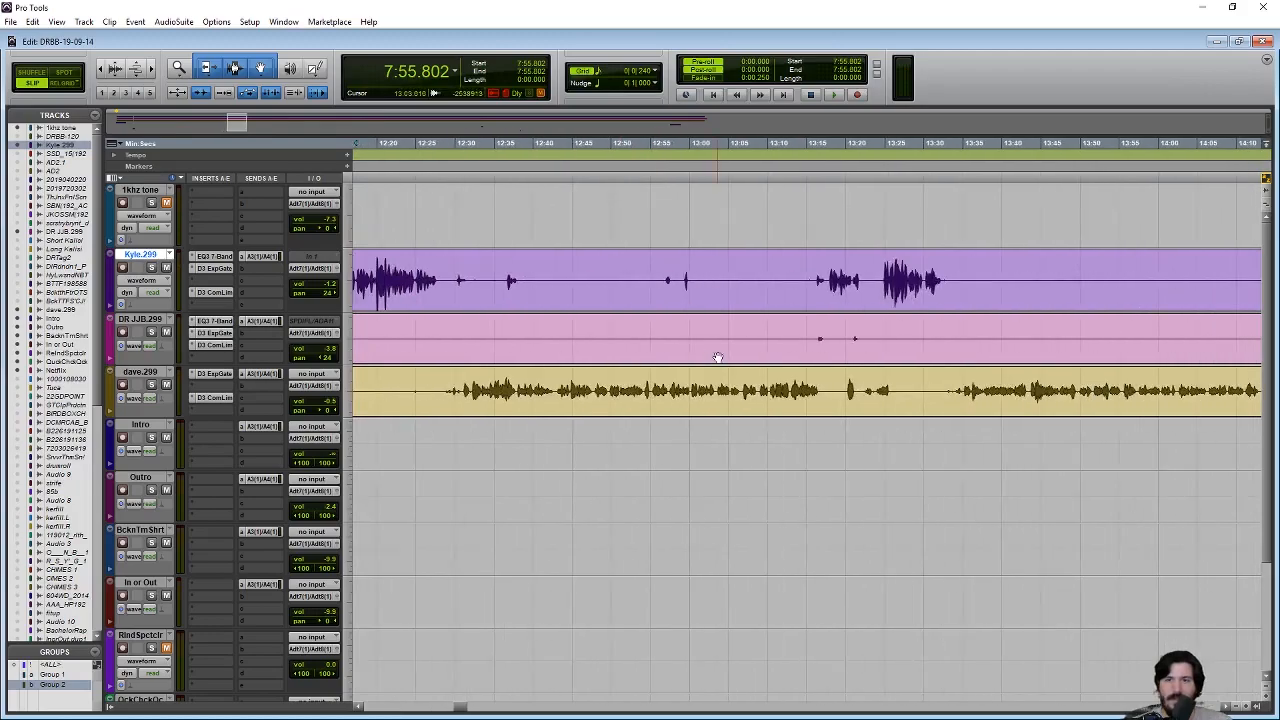
- Review the voice waveforms from about 13:07 to 36:30 for timing problems, playing the speaker change near 30:38
scroll(831, 414, "down", 6)
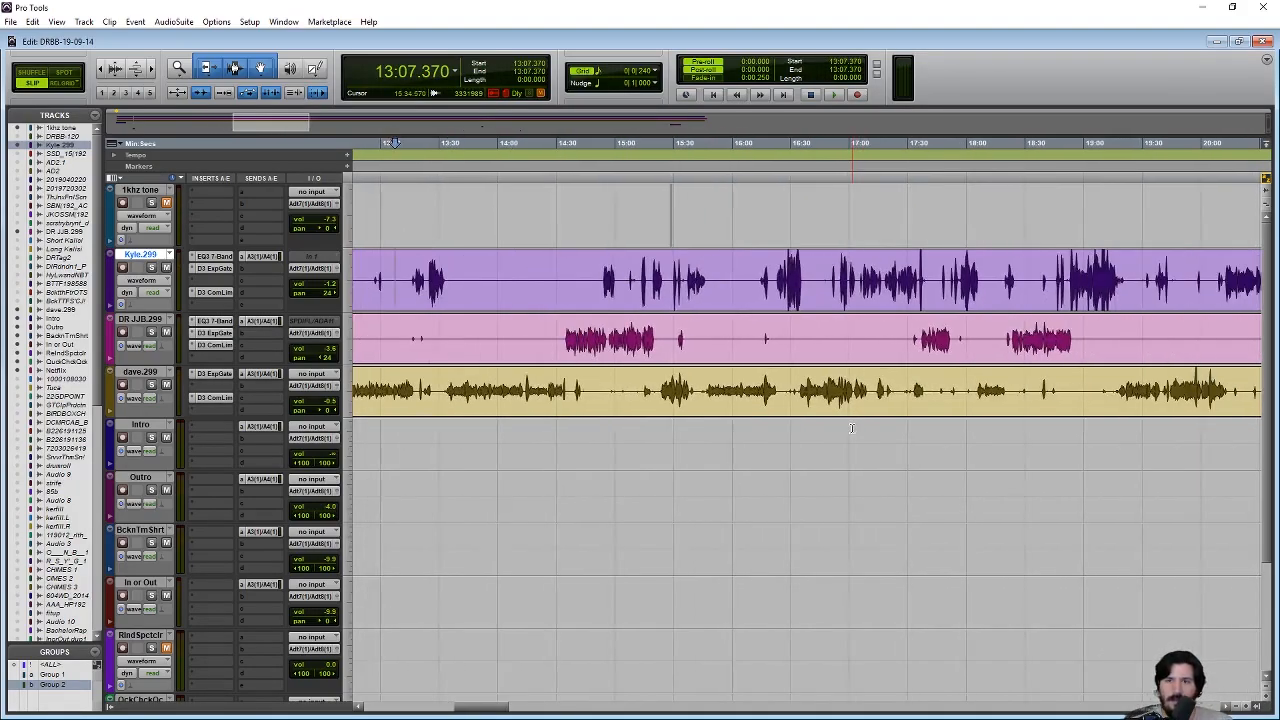
scroll(851, 428, "right", 10)
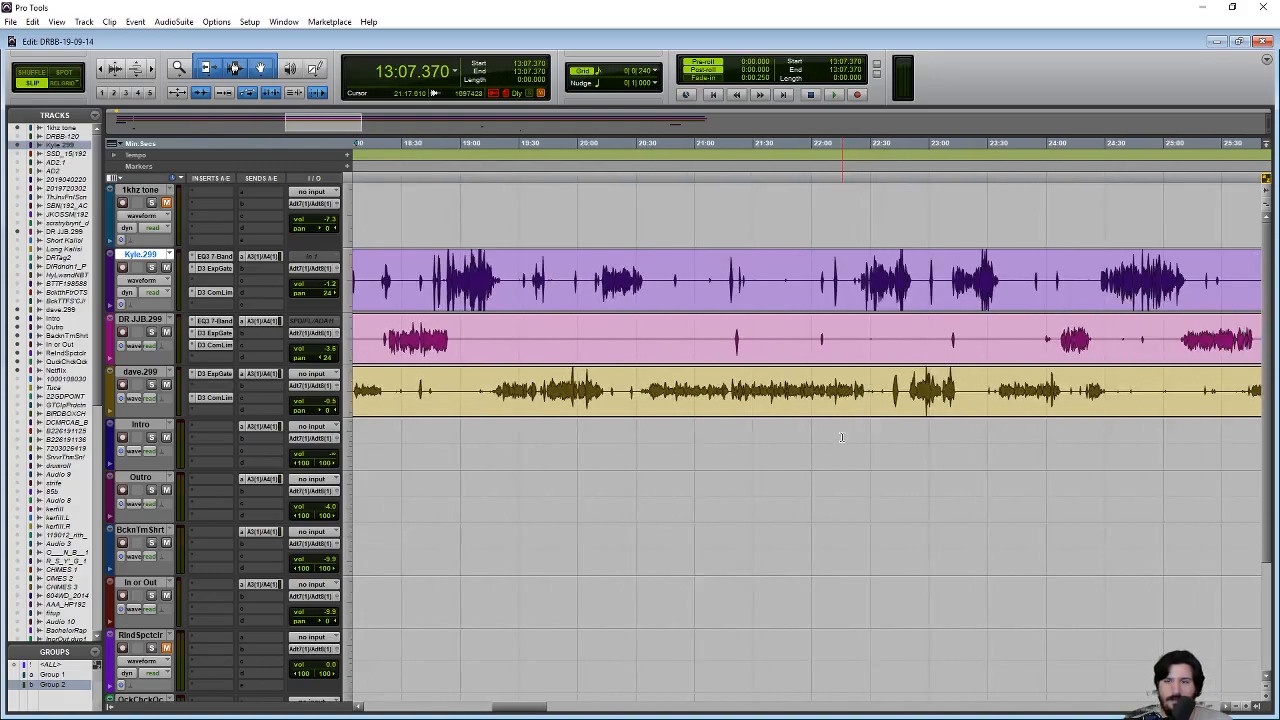
scroll(841, 437, "right", 1)
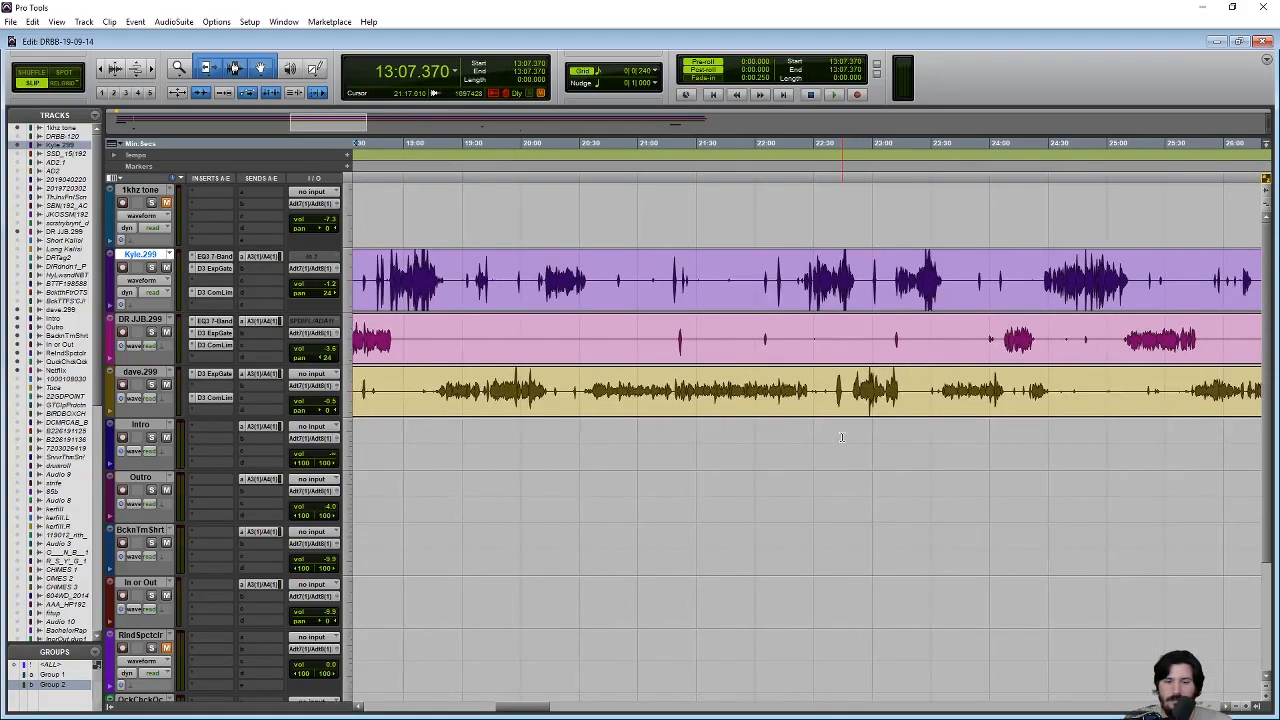
scroll(841, 437, "right", 16)
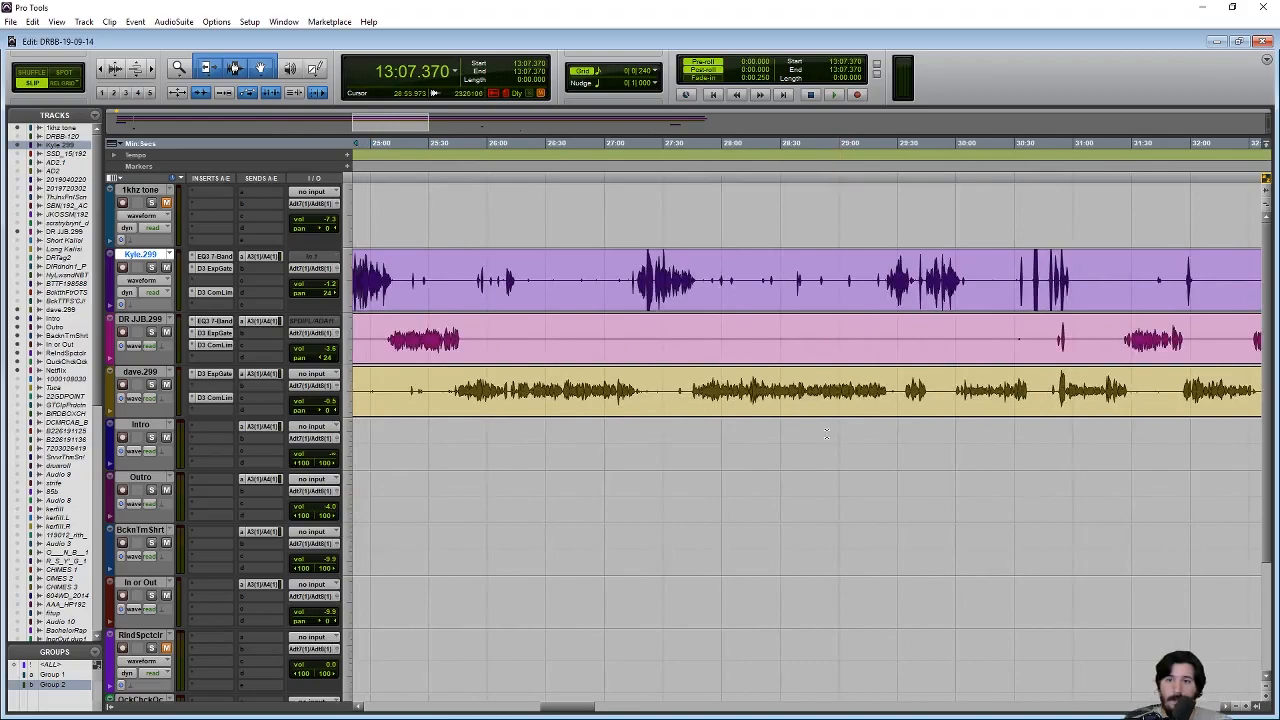
left_click(803, 277)
key("space")
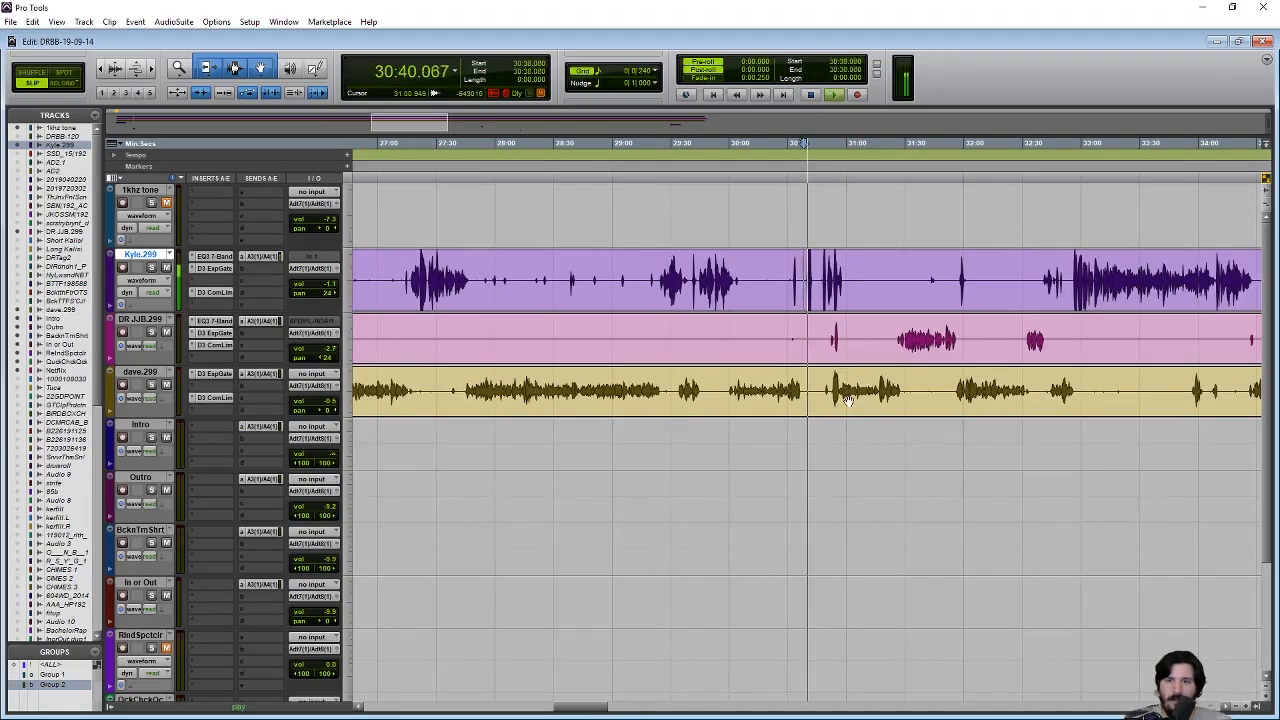
key("space")
scroll(817, 497, "right", 5)
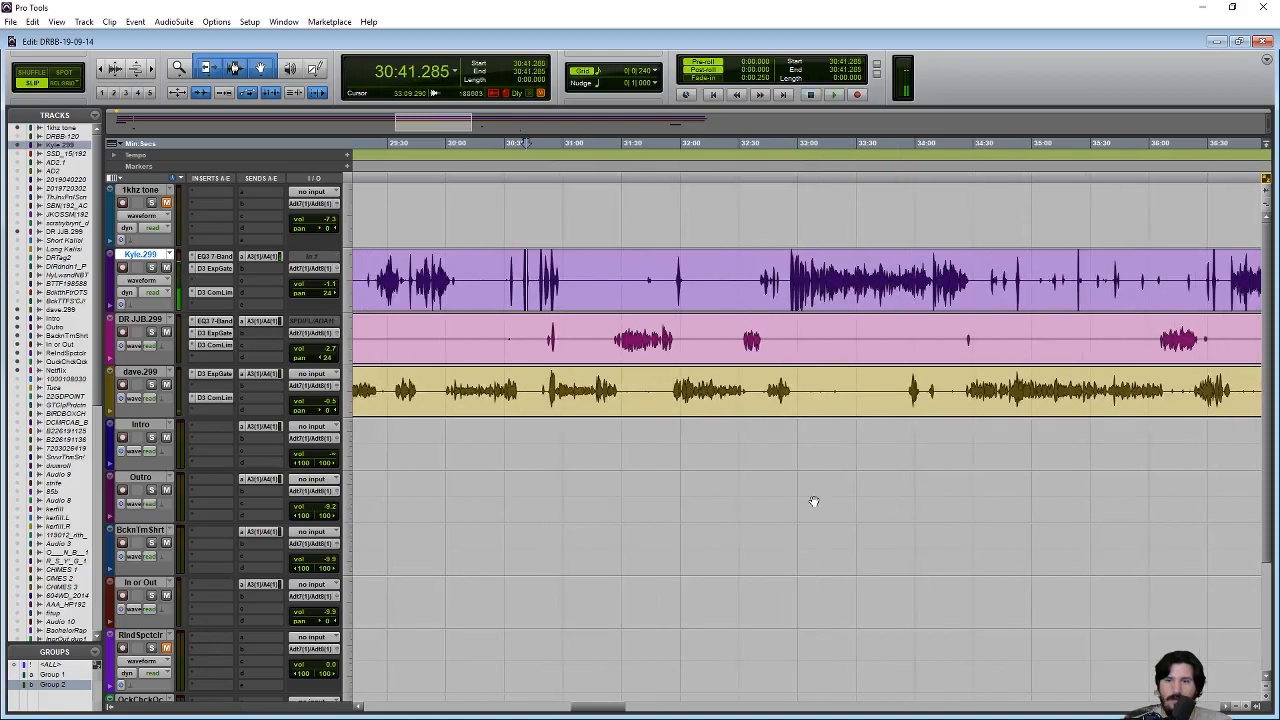
- Move the Back in Time Short clip to start at about 30:35.9, where the dave.299 speech ends, and play the transition
scroll(782, 503, "down", 2)
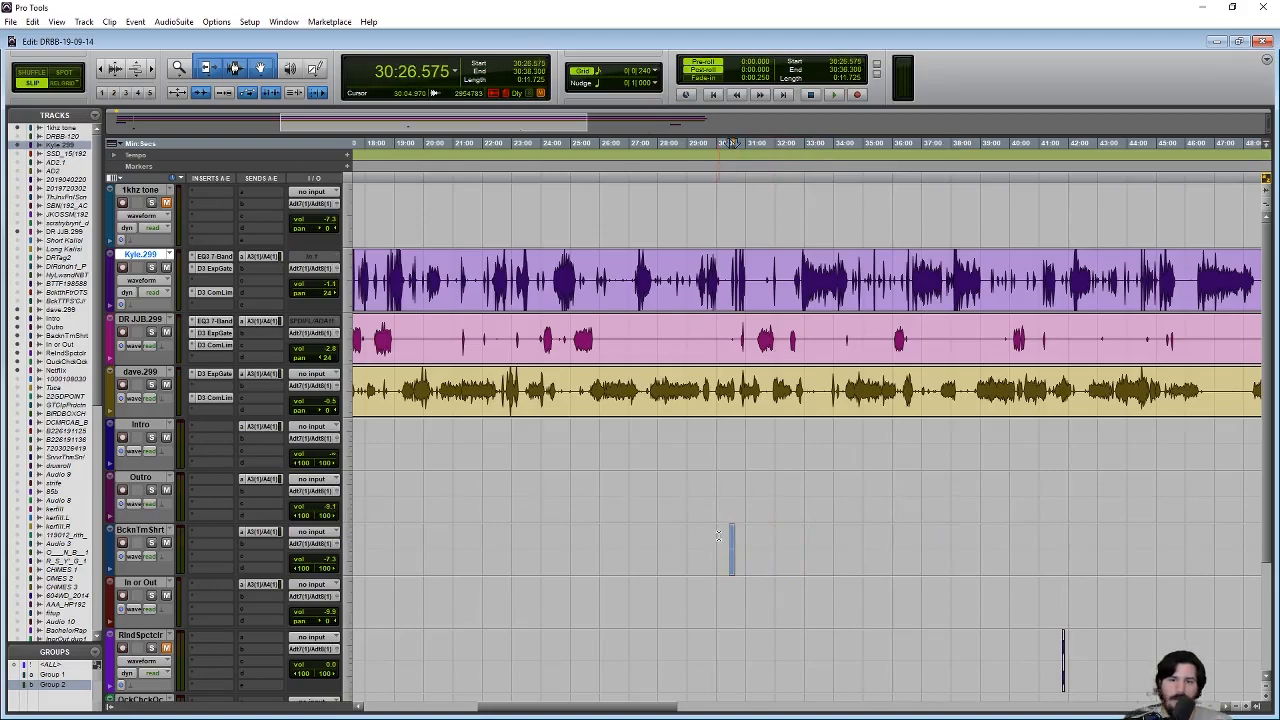
scroll(829, 523, "up", 6)
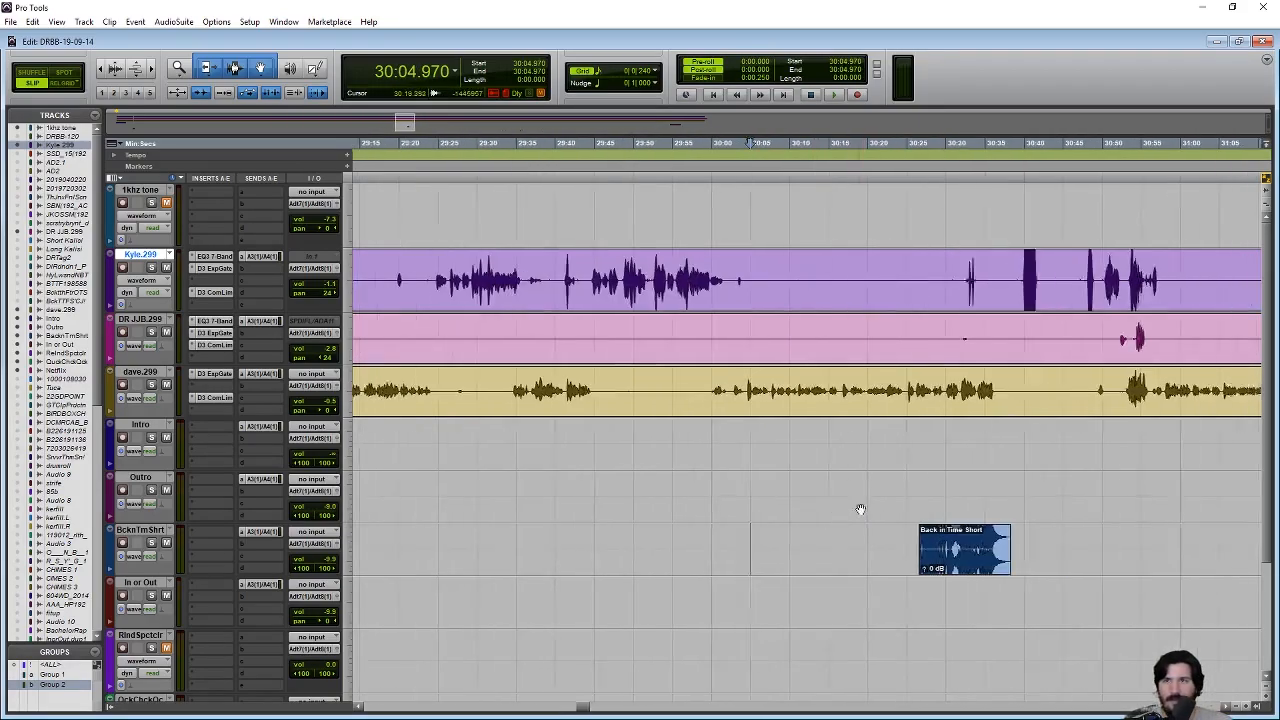
scroll(682, 476, "right", 3)
left_click_drag(567, 567, 592, 561)
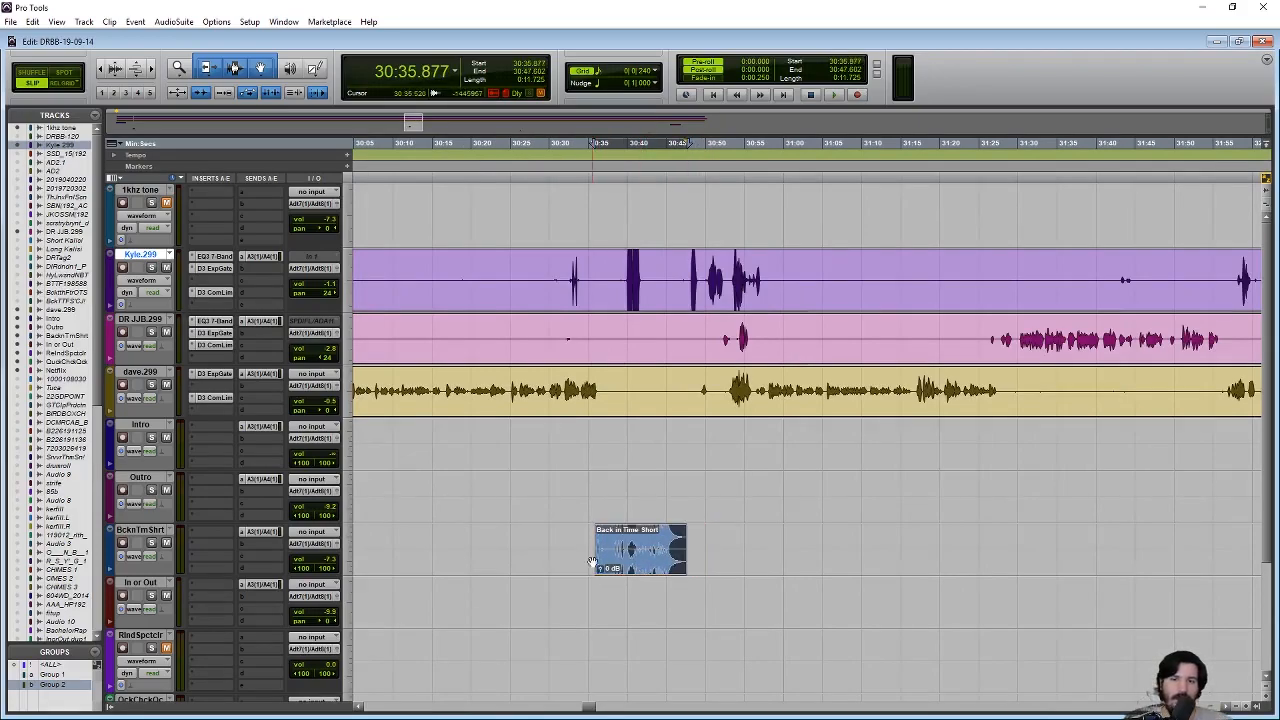
left_click(586, 533)
key("space")
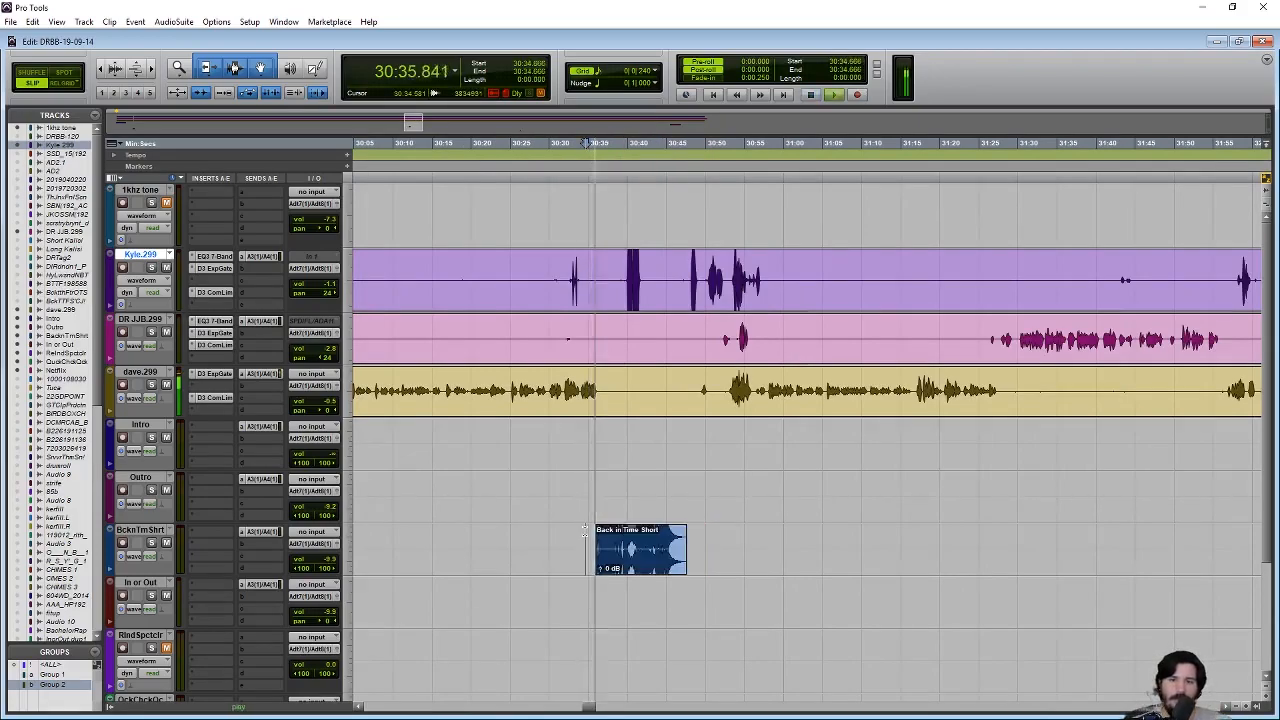
- Shift the Back in Time Short clip slightly later to start at about 30:36.1, playing the transition to check it
key("t")
key("t")
key("t")
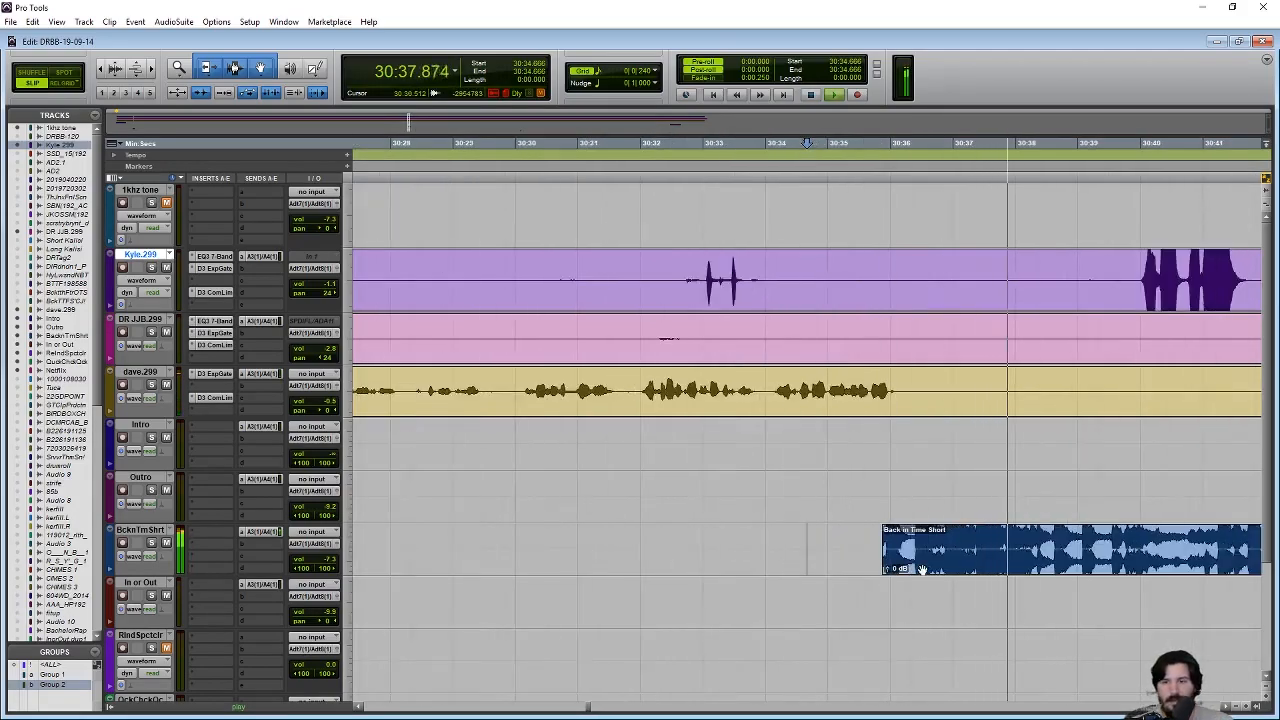
left_click_drag(922, 569, 945, 569)
left_click(846, 537)
key("space")
key("space")
left_click(851, 533)
key("space")
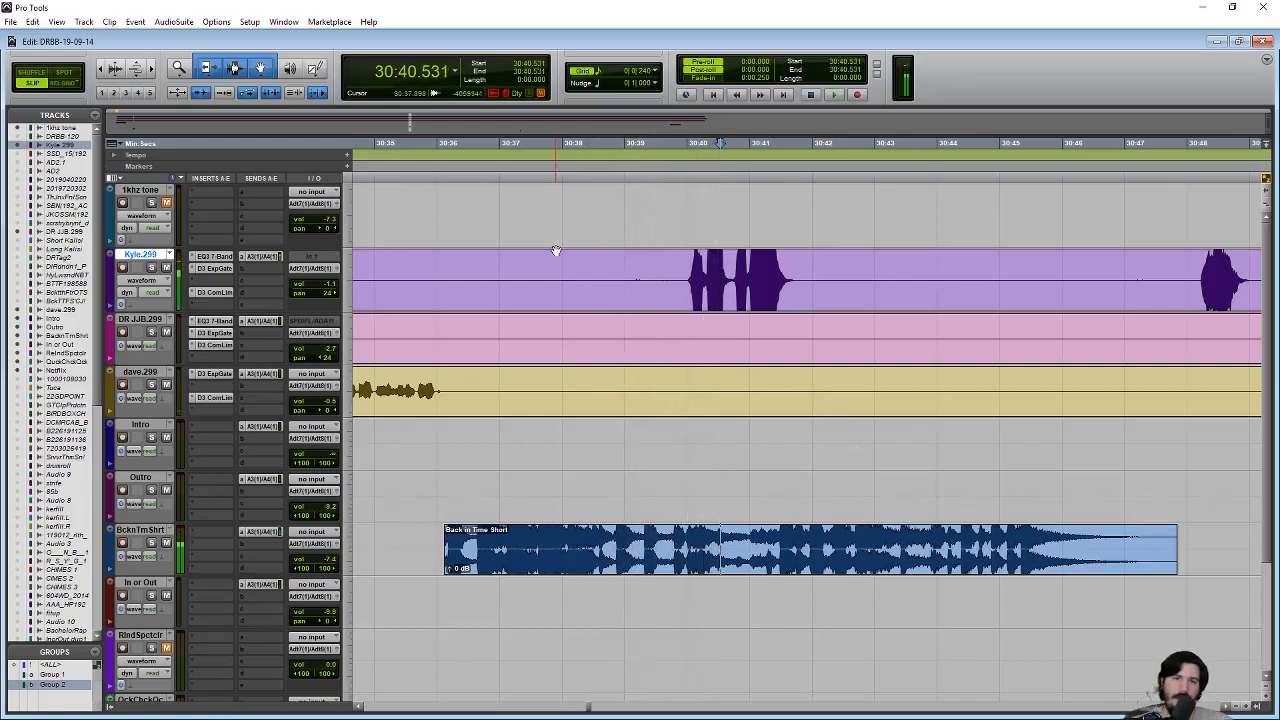
- Delete the silence on all three voice tracks from about 30:37.8 to 30:39.5 and from about 30:42.4 to 30:44.7
left_click_drag(546, 210, 651, 410)
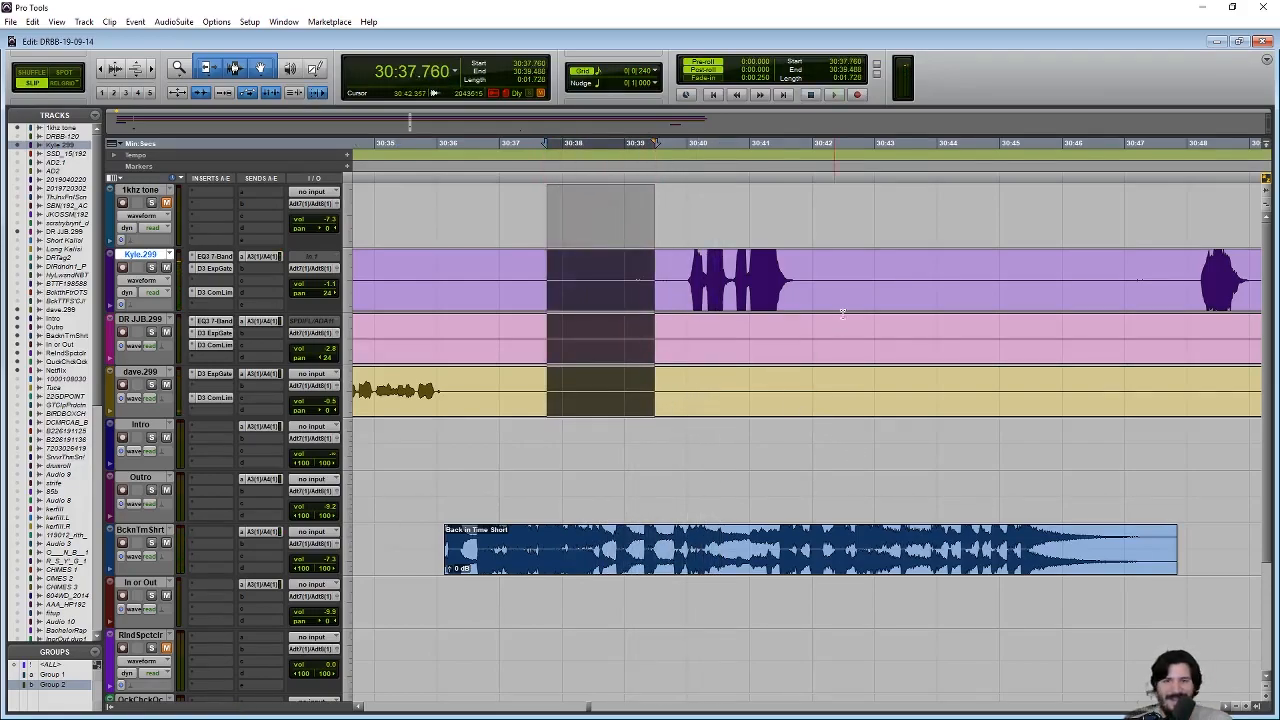
key("Delete")
left_click_drag(838, 325, 983, 436)
key("Delete")
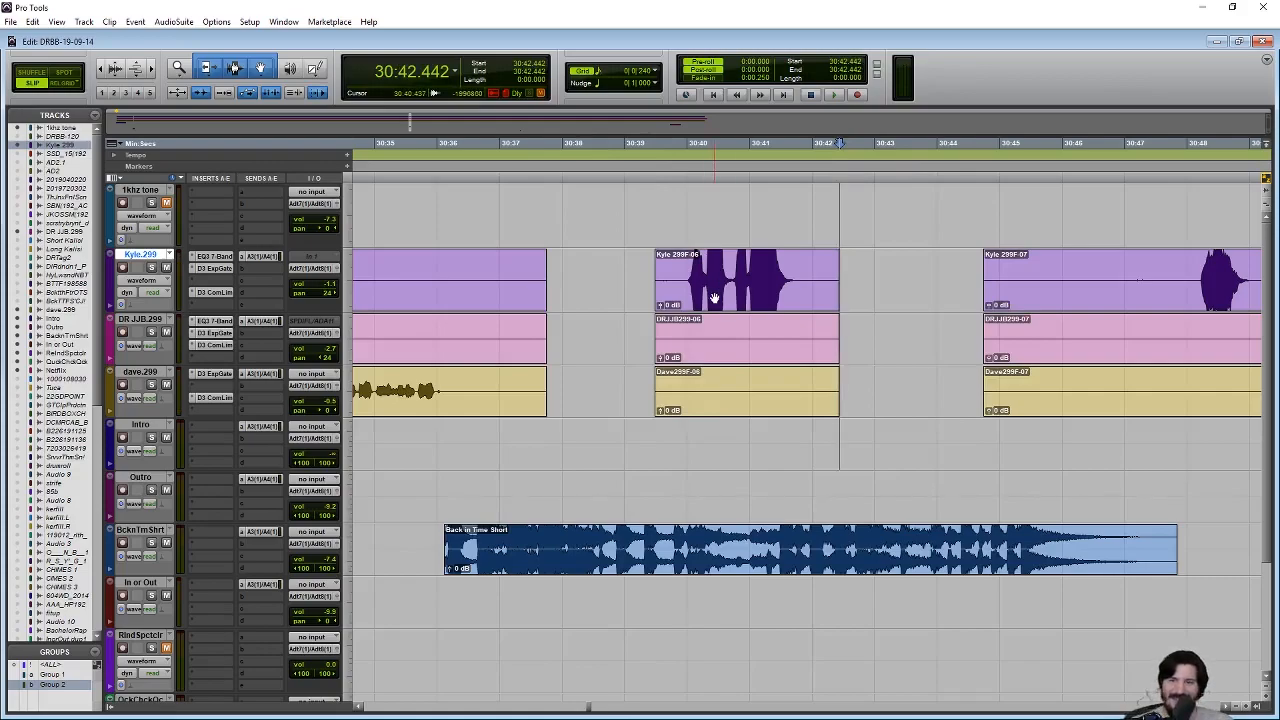
- Move the Kyle 299F-06, DRJJB299-06 and Dave299F-06 clips together to start at about 30:38.2, and play them with the music
left_click(714, 298)
left_click(726, 358, "shift")
left_click(728, 411)
left_click(730, 355, "shift")
left_click(731, 290, "shift")
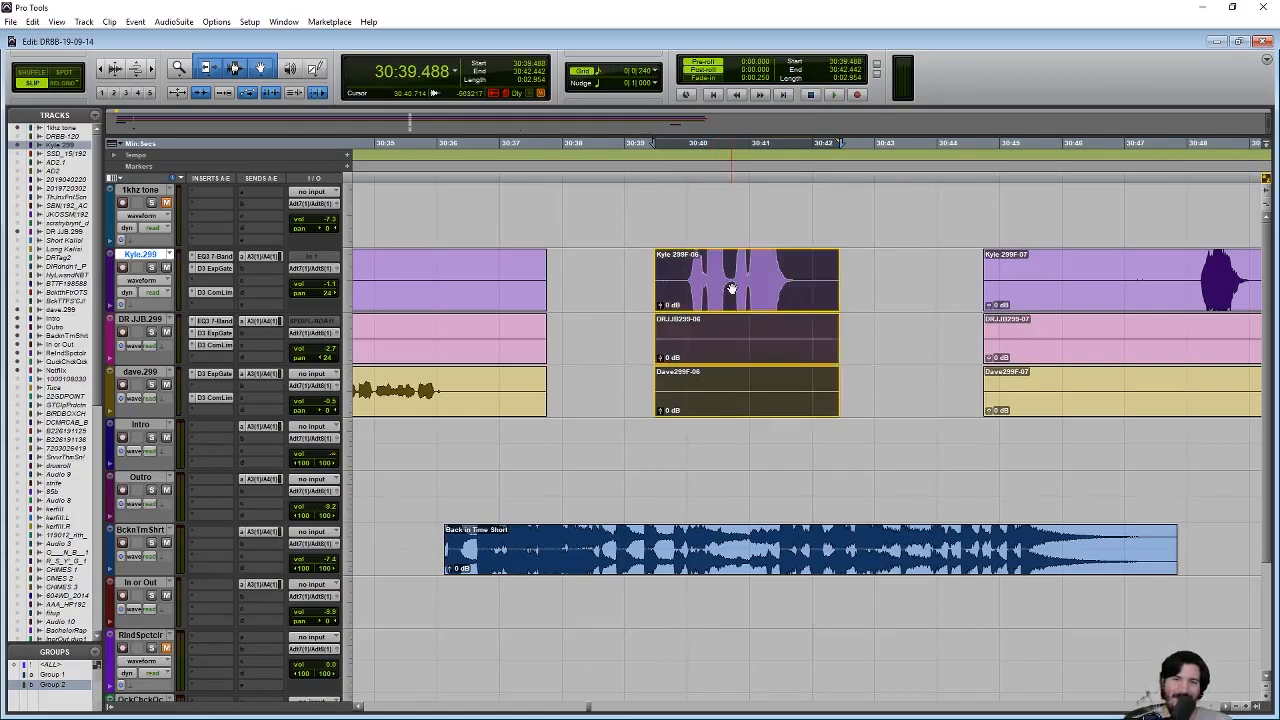
left_click_drag(758, 306, 598, 303)
left_click(574, 272)
key("space")
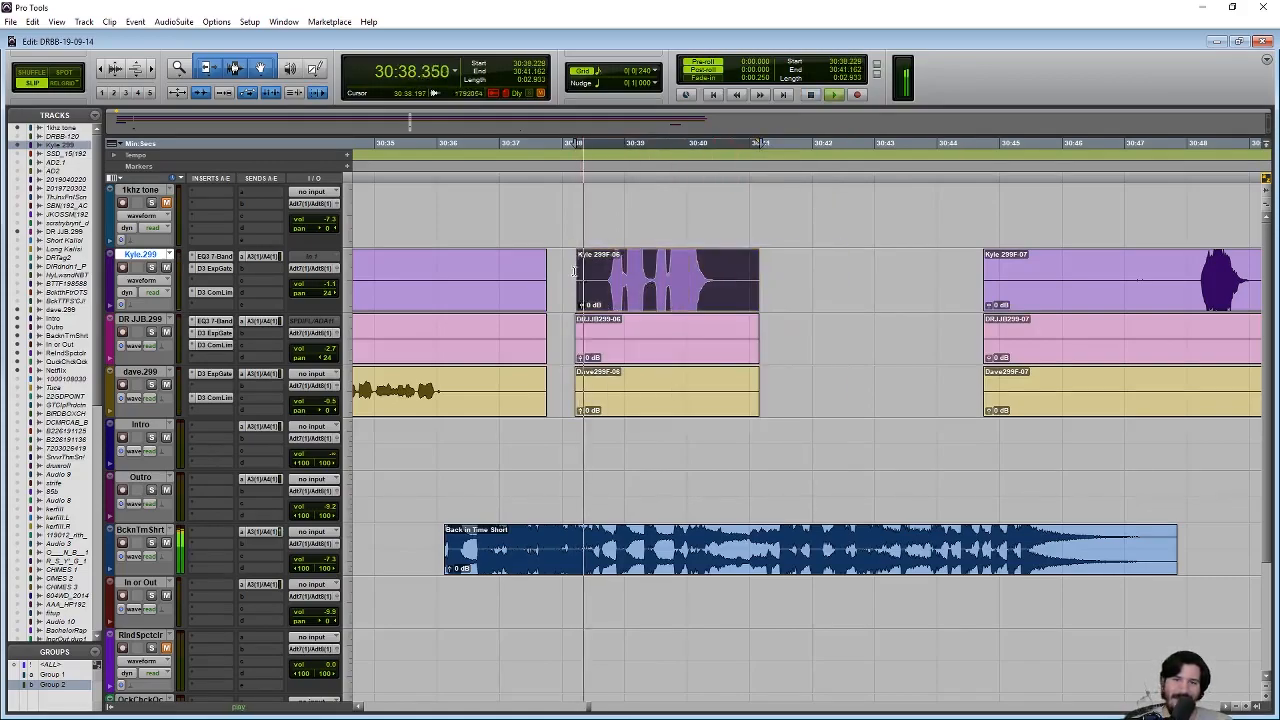
- Shift the Kyle 299F-06 clip to about 30:38.4 and delete the silent DRJJB299-06 and Dave299F-06 clips below it
left_click_drag(671, 303, 683, 304)
key("space")
left_click(623, 346)
key("Delete")
left_click(615, 398)
key("Delete")
key("space")
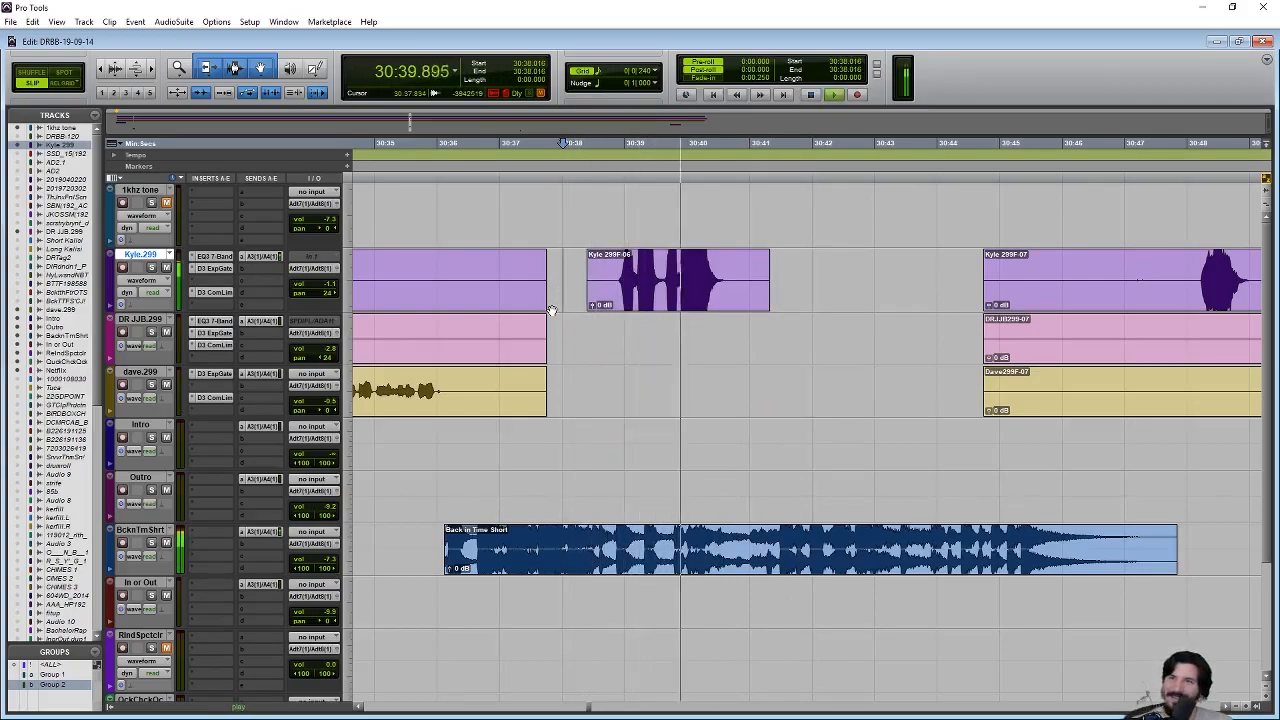
key("space")
- Nudge the Kyle 299F-06 clip later in small moves to start at about 30:38.6, replaying it against the music
left_click(563, 274)
key("space")
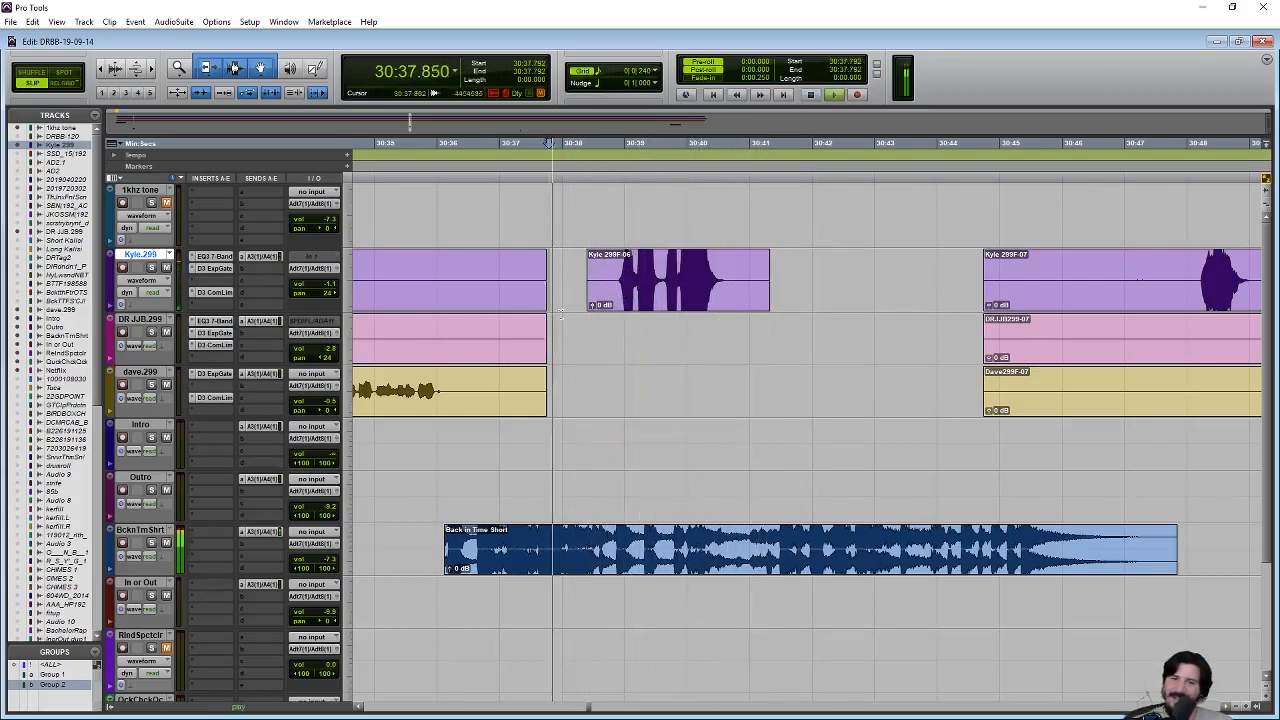
key("space")
left_click(679, 304)
left_click_drag(681, 303, 685, 303)
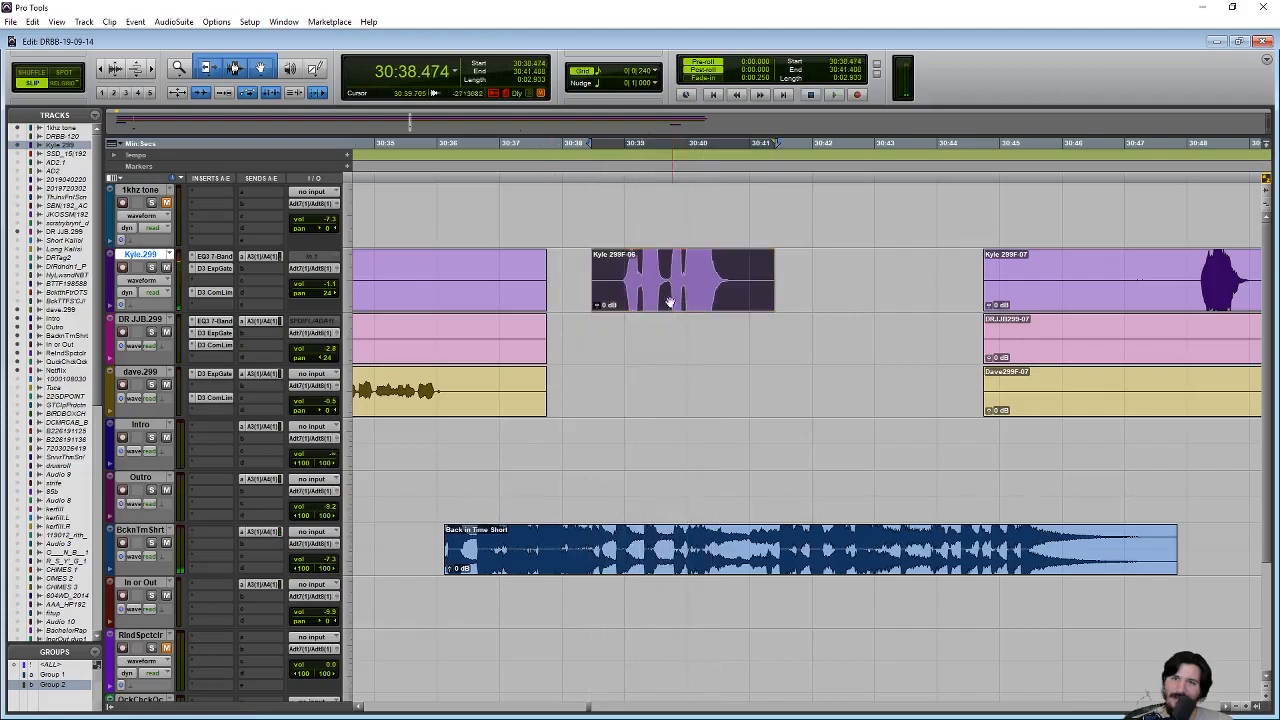
left_click(565, 270)
key("space")
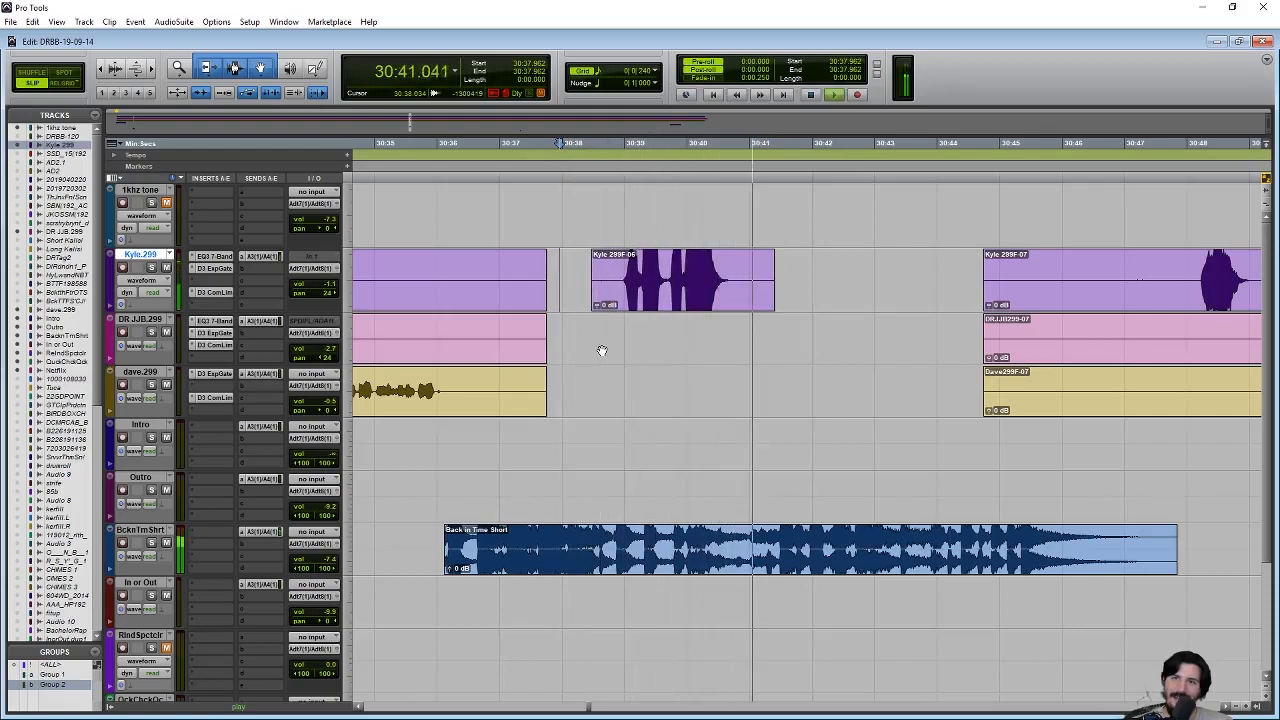
left_click(695, 307)
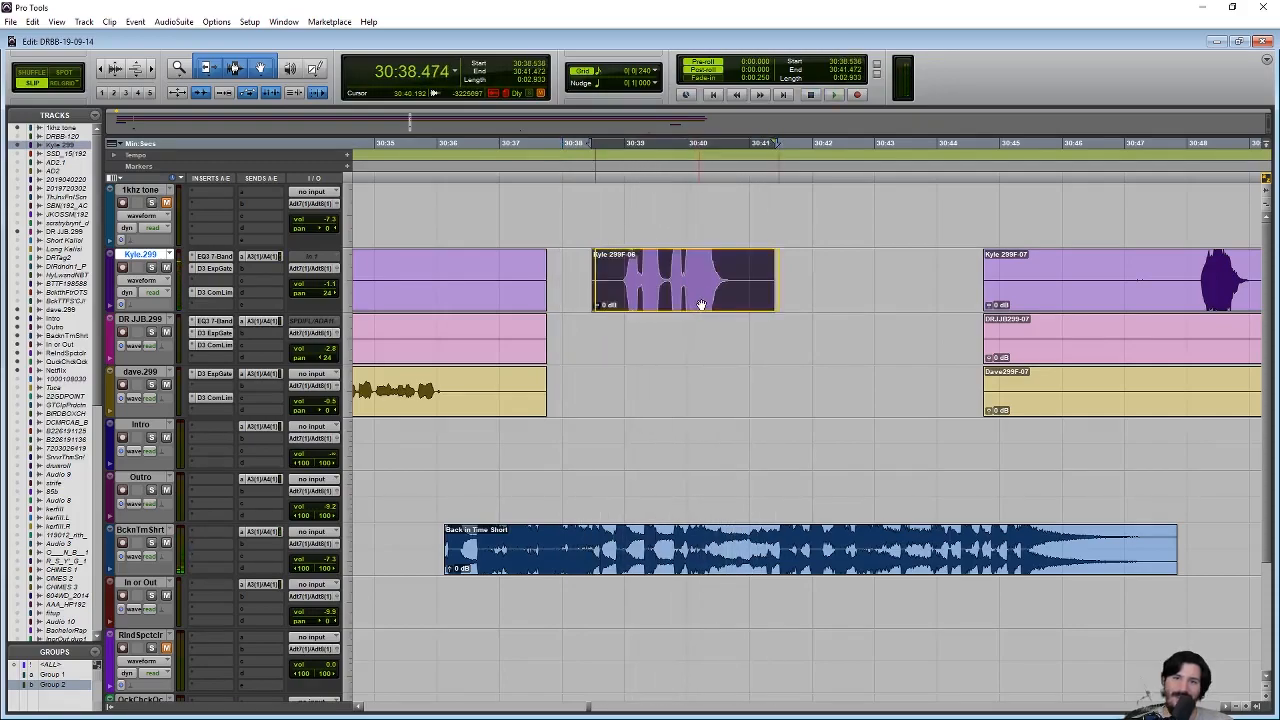
left_click_drag(696, 306, 702, 305)
left_click(579, 270)
key("space")
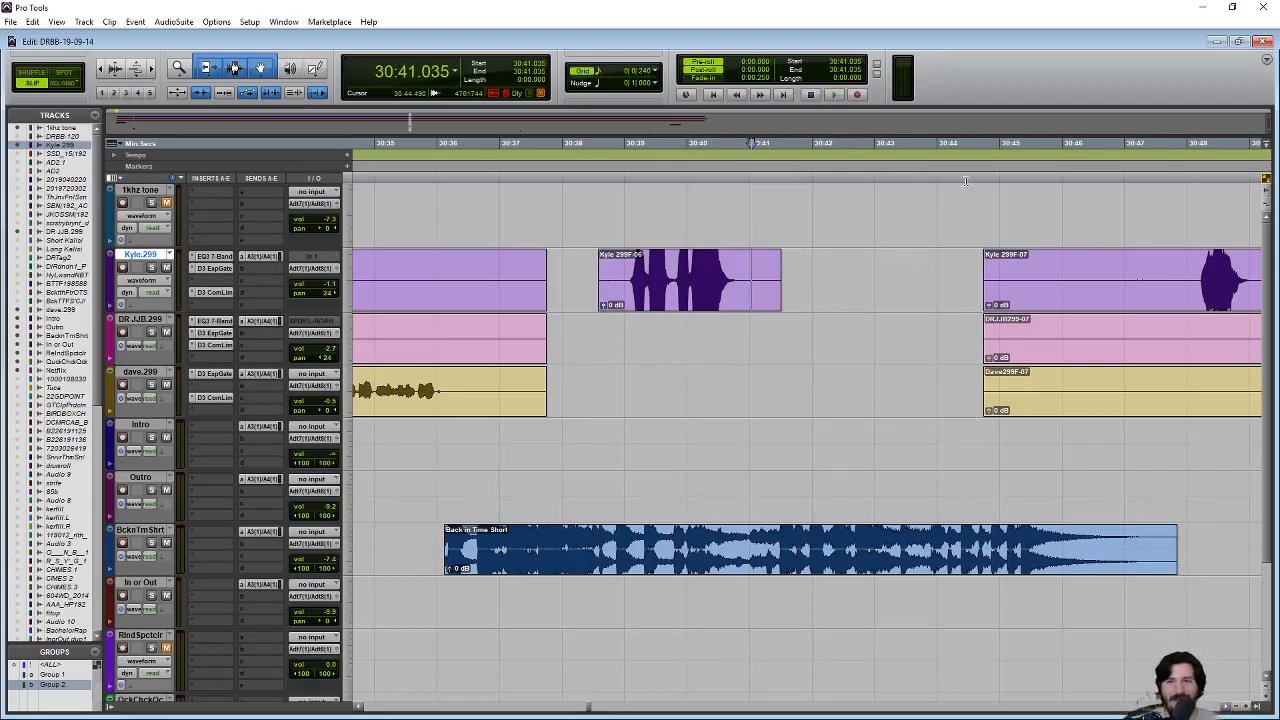
- Trim the start of the three 07 voice clips back to about 30:47.6, and play the section from the dave.299 speech
left_click_drag(960, 268, 1160, 398)
key("Delete")
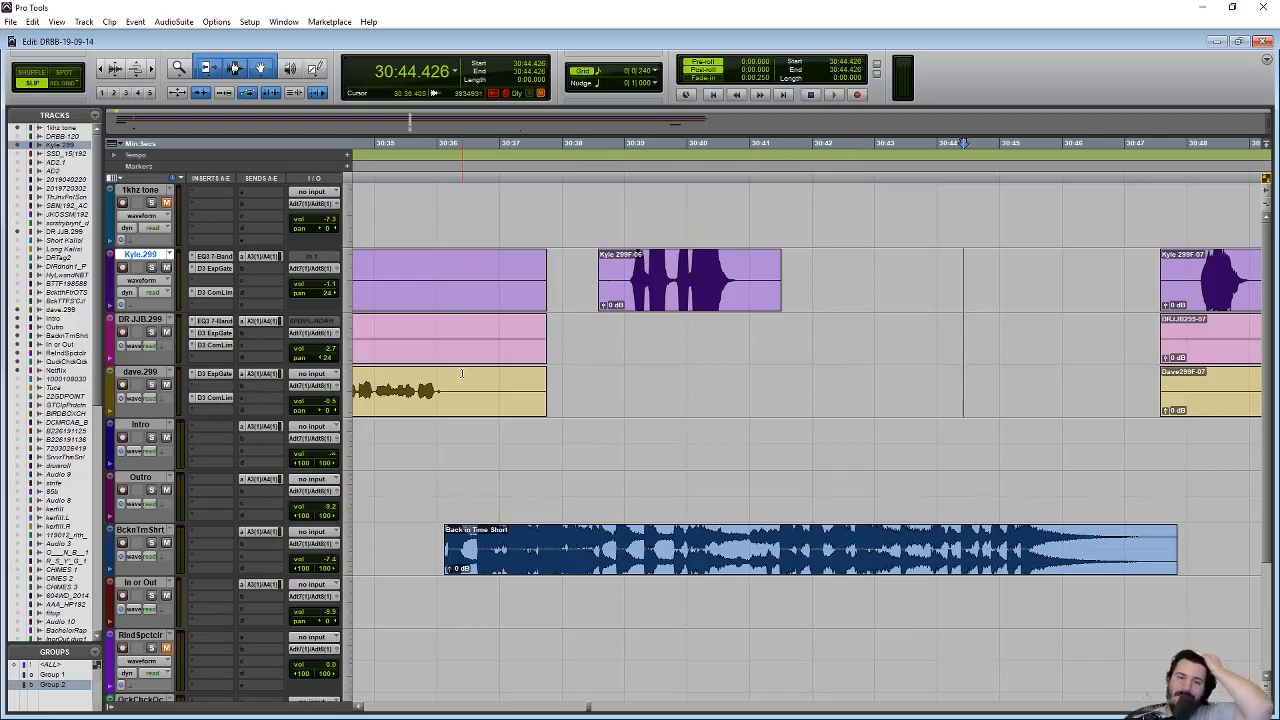
left_click(413, 390)
key("space")
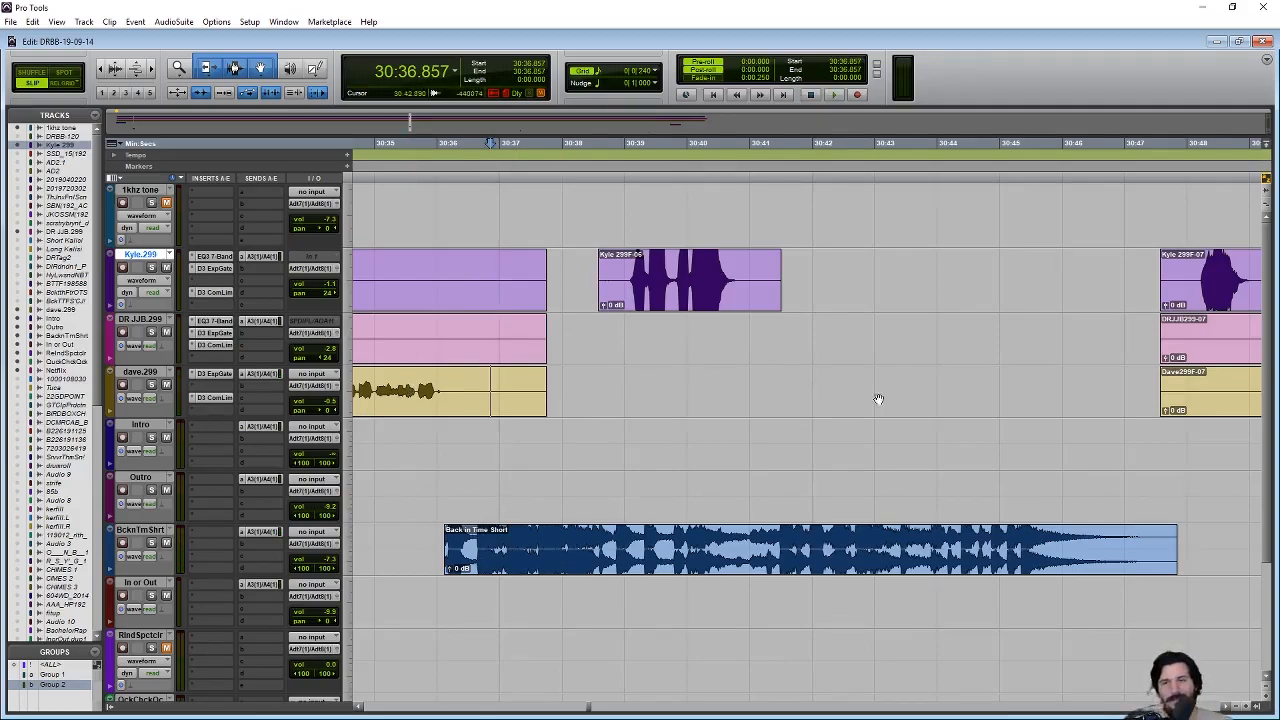
- Move the three 07 voice clips together to start at about 30:45.9, over the music's fading tail, and play the join
scroll(851, 405, "right", 5)
left_click(930, 408)
left_click(934, 352, "shift")
left_click(965, 291, "shift")
left_click_drag(990, 294, 886, 294)
key("space")
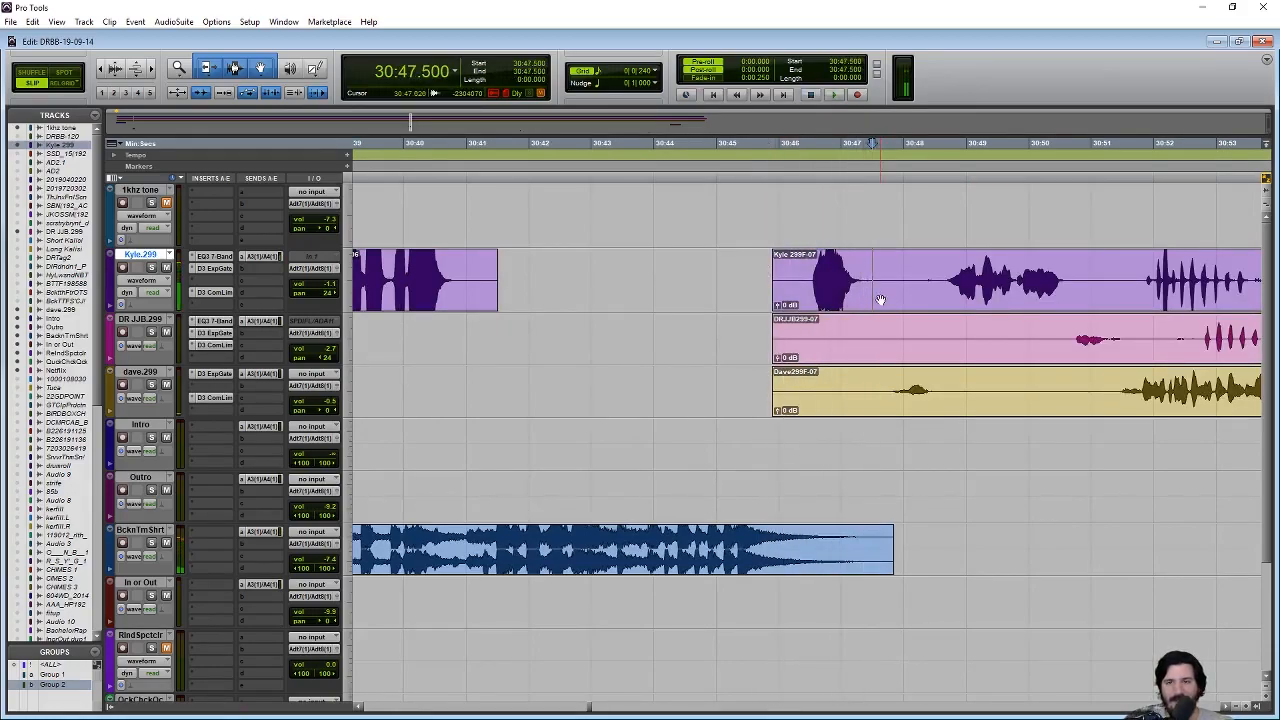
- Move the three 07 voice clips slightly earlier to start at about 30:45.5, and listen to the end of the music
key("space")
left_click(866, 300)
left_click(855, 350, "shift")
left_click(855, 400, "shift")
left_click_drag(862, 410, 835, 410)
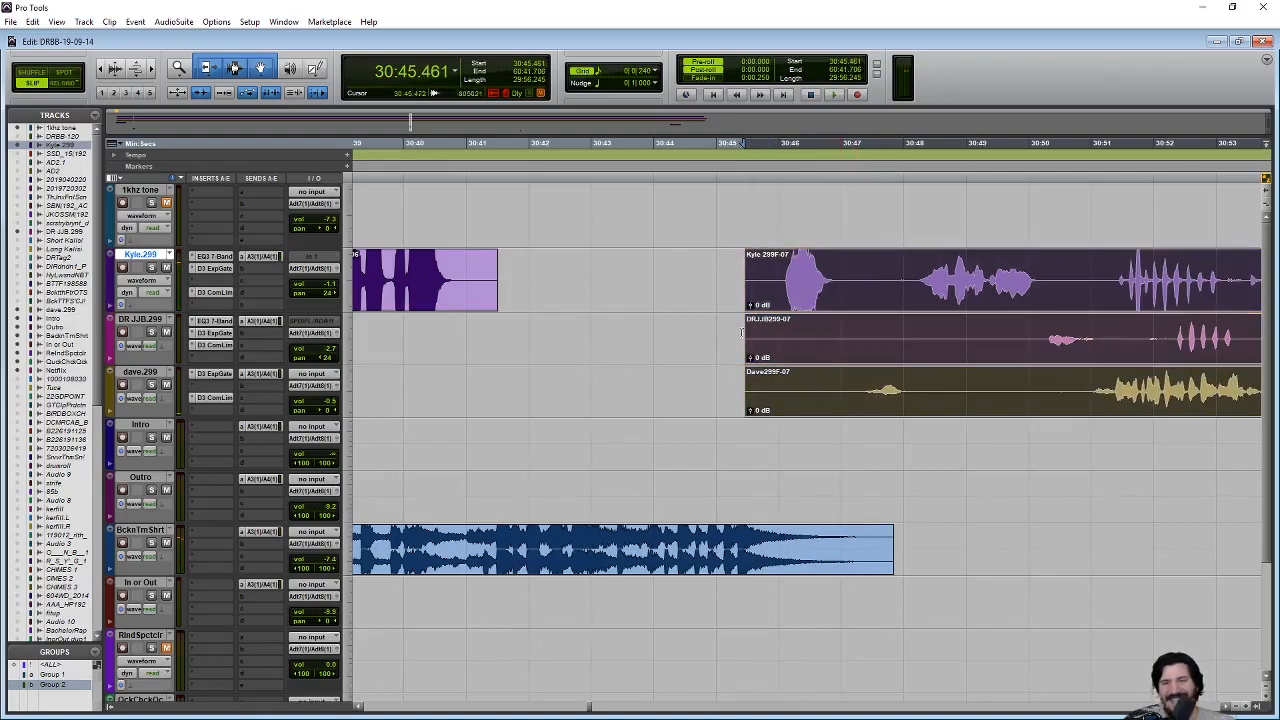
key("space")
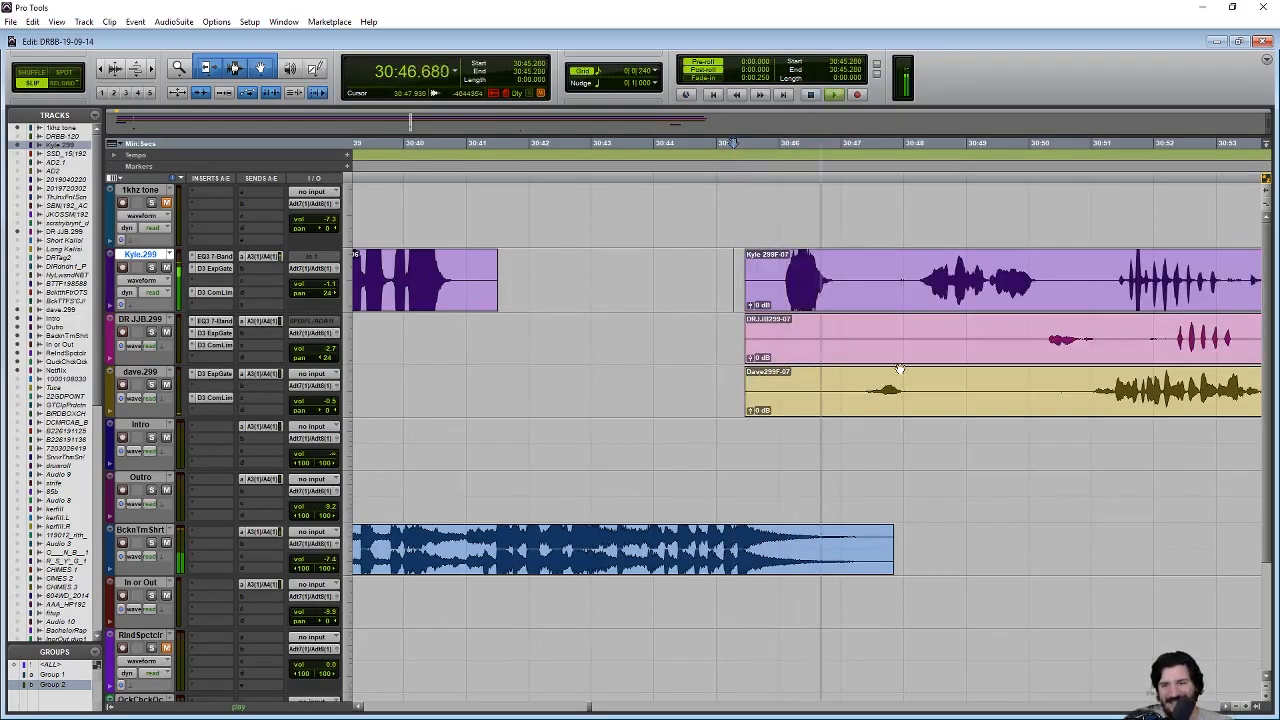
key("ctrl+bracketleft")
key("ctrl+bracketleft")
key("space")
- Examine the voice waveforms from about 30:48 to 39:56 for timing problems, returning to the section near 35:34
scroll(853, 380, "right", 15)
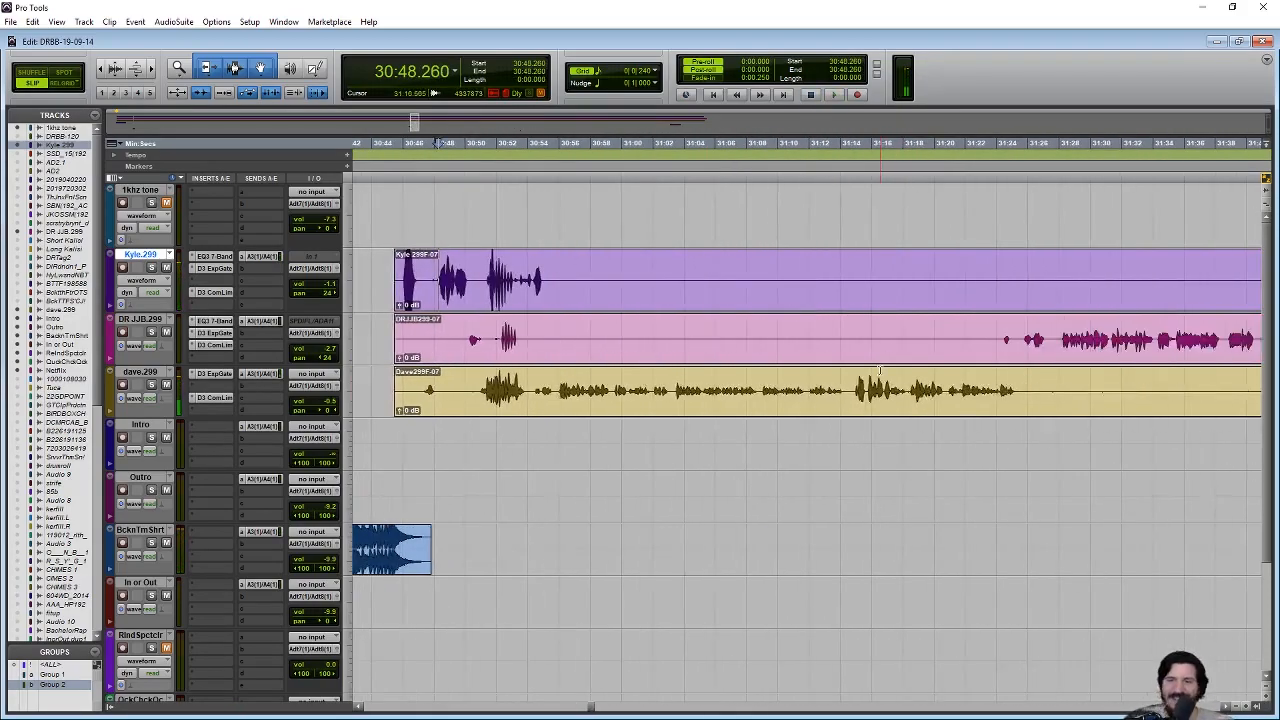
scroll(853, 380, "right", 13)
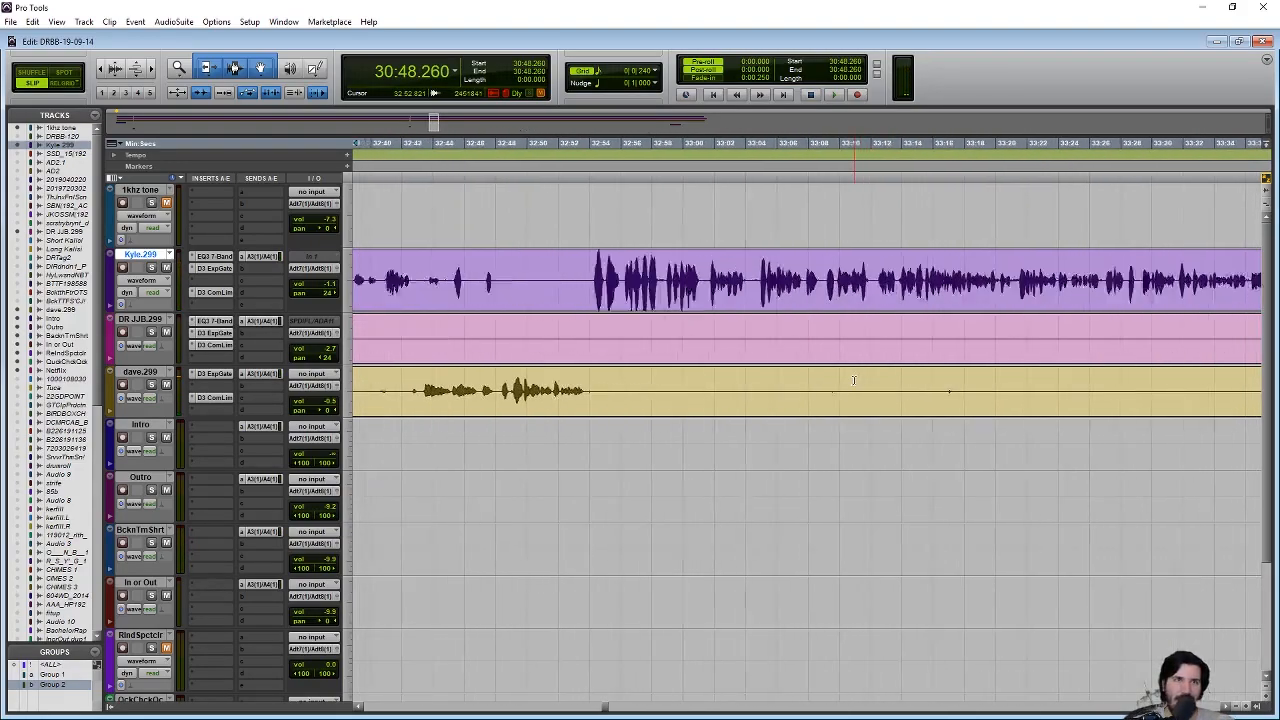
scroll(853, 380, "right", 13)
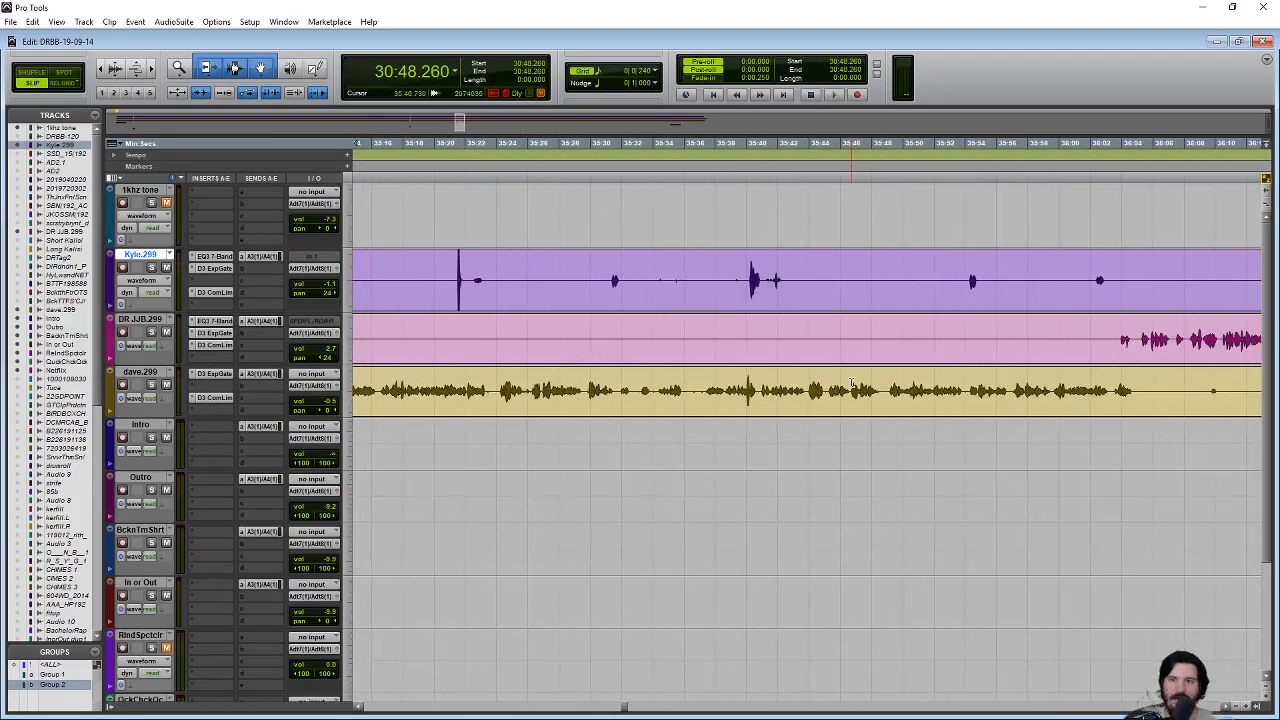
scroll(852, 380, "right", 16)
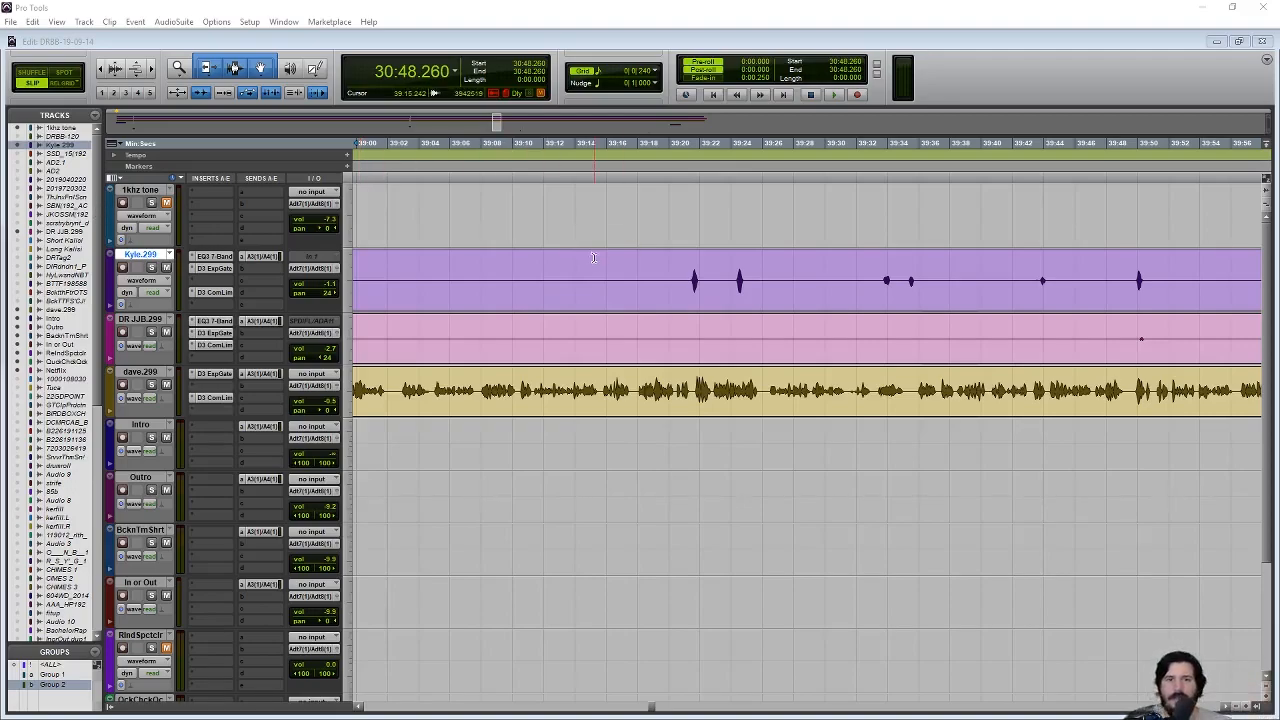
scroll(550, 302, "left", 10)
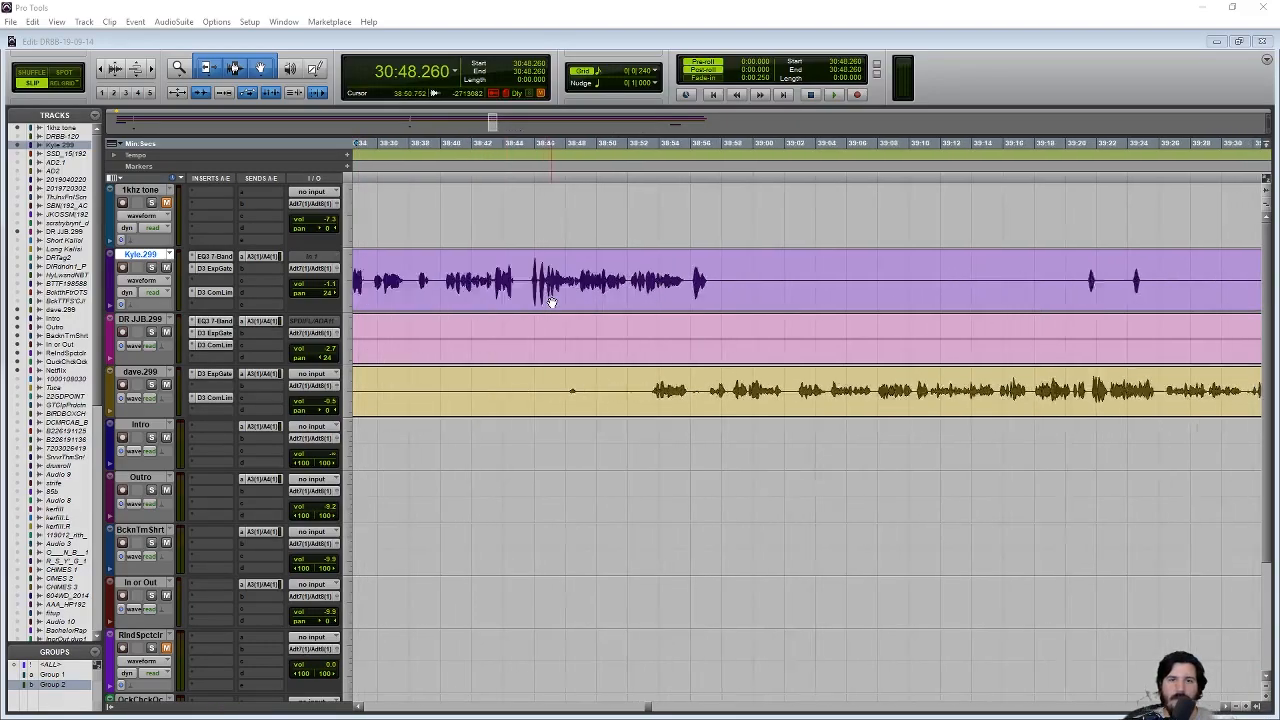
scroll(553, 302, "left", 20)
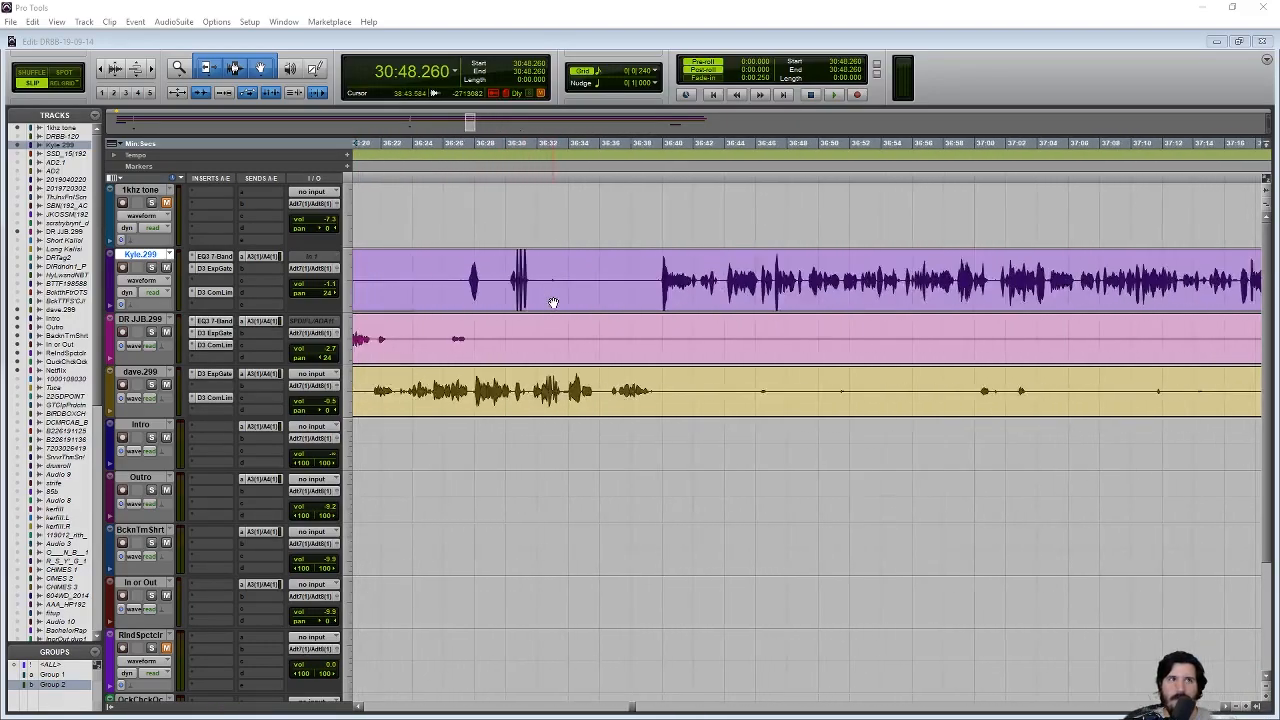
scroll(553, 302, "left", 20)
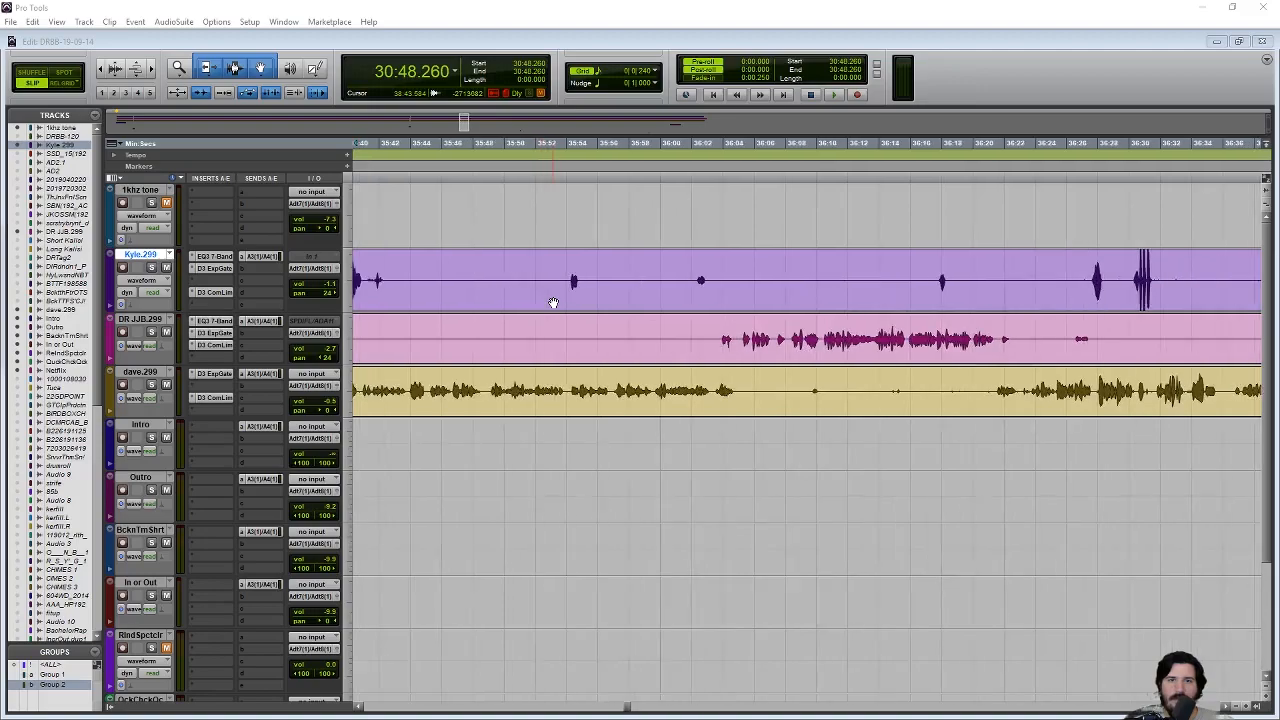
scroll(481, 298, "left", 3)
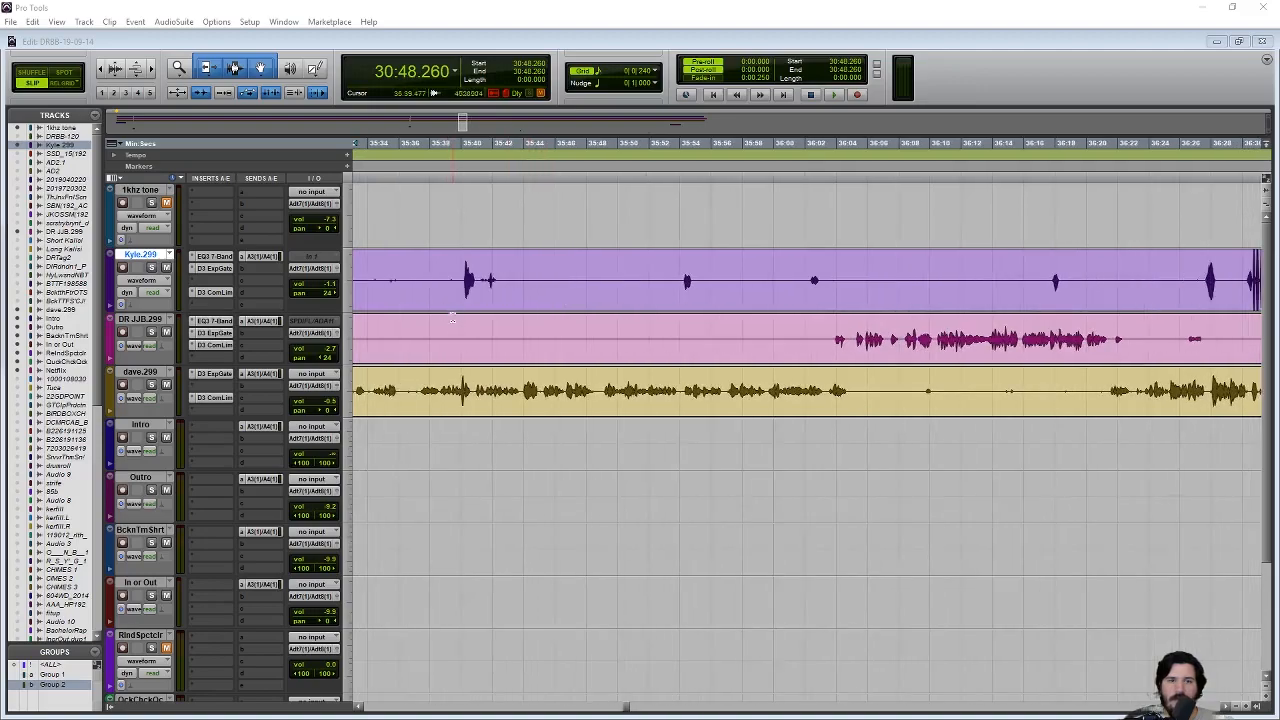
- Play the voices from about 35:36.6 and 34:23.9, and examine their waveforms between about 31:12 and 35:50 for timing problems
left_click(408, 378)
key("space")
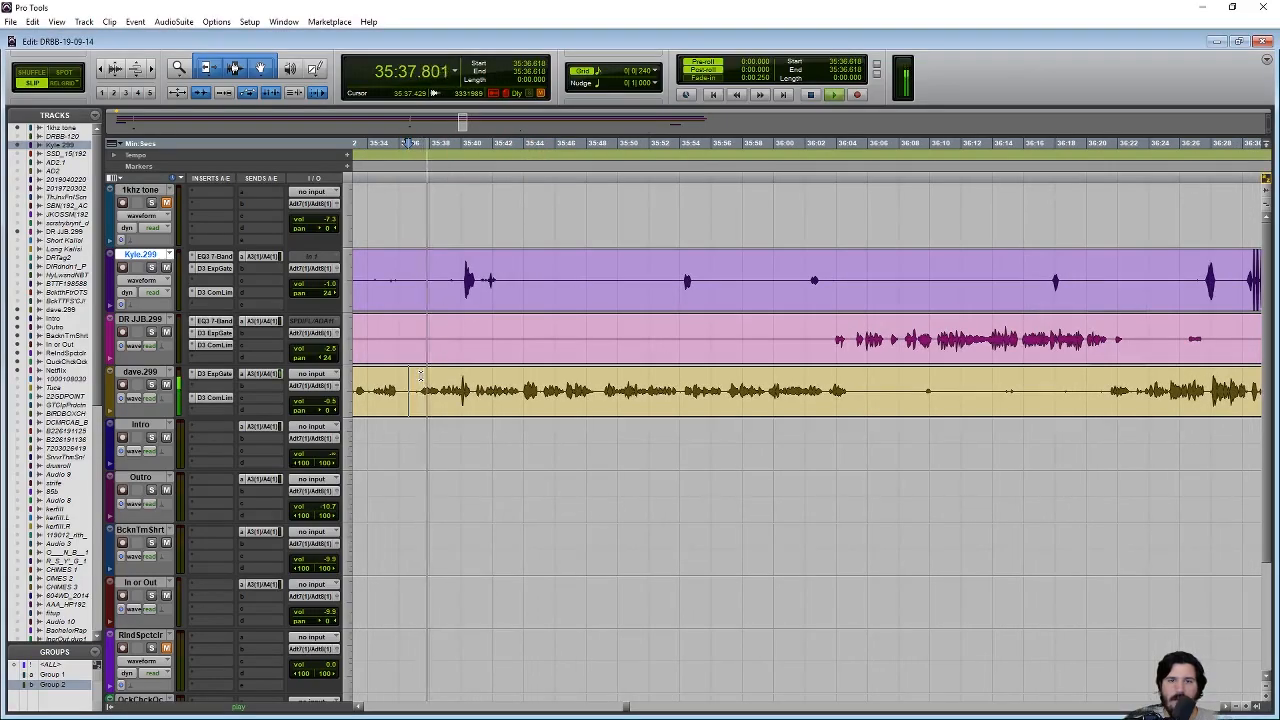
scroll(509, 374, "left", 3)
key("space")
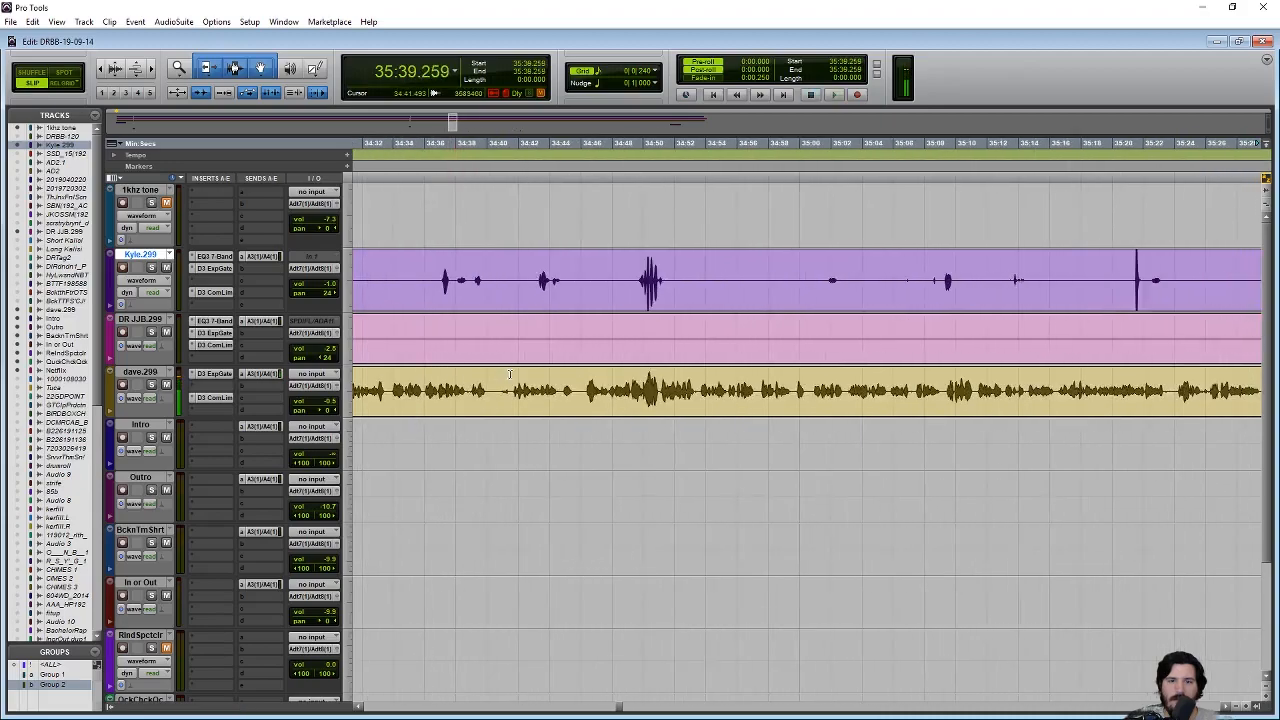
scroll(509, 374, "left", 2)
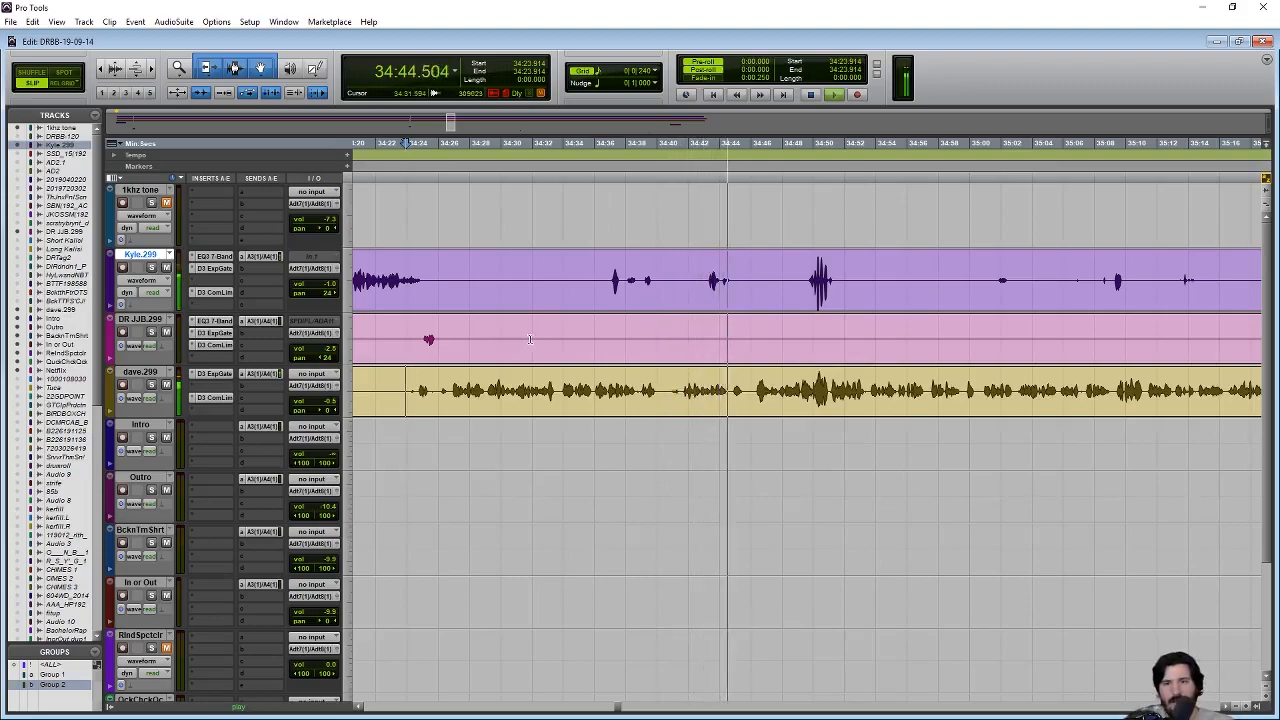
scroll(616, 350, "left", 10)
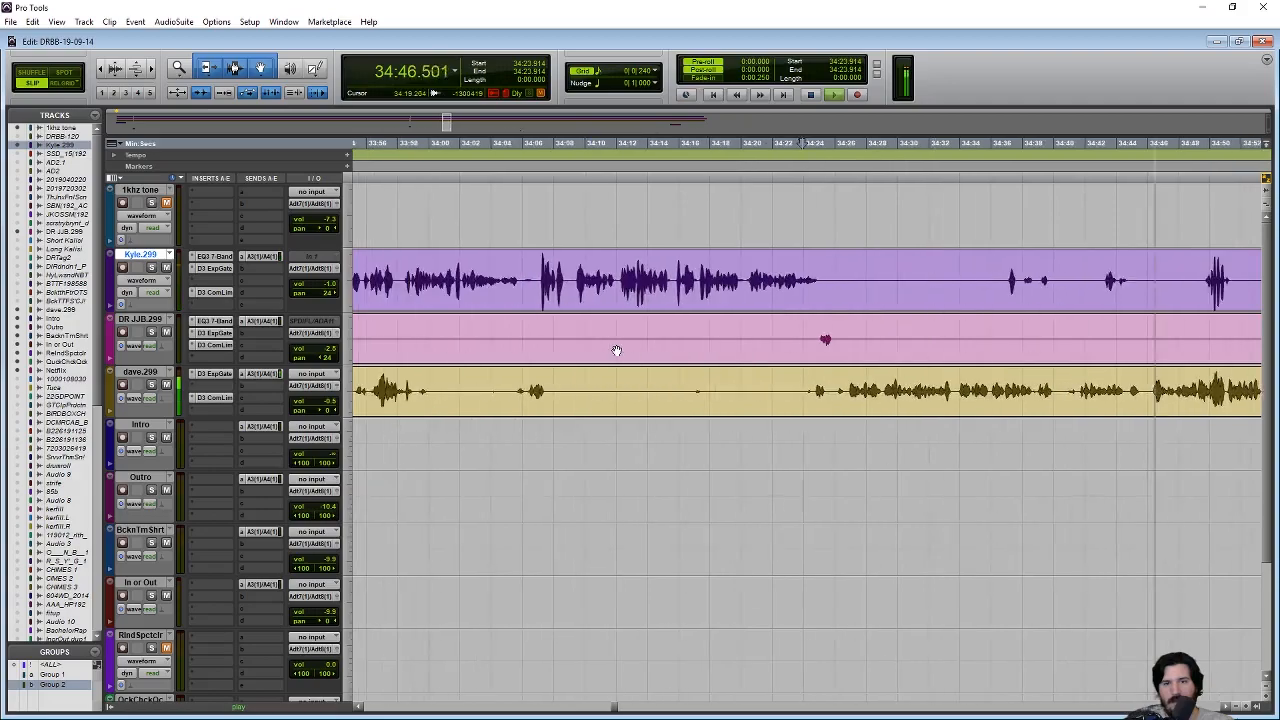
scroll(616, 350, "left", 10)
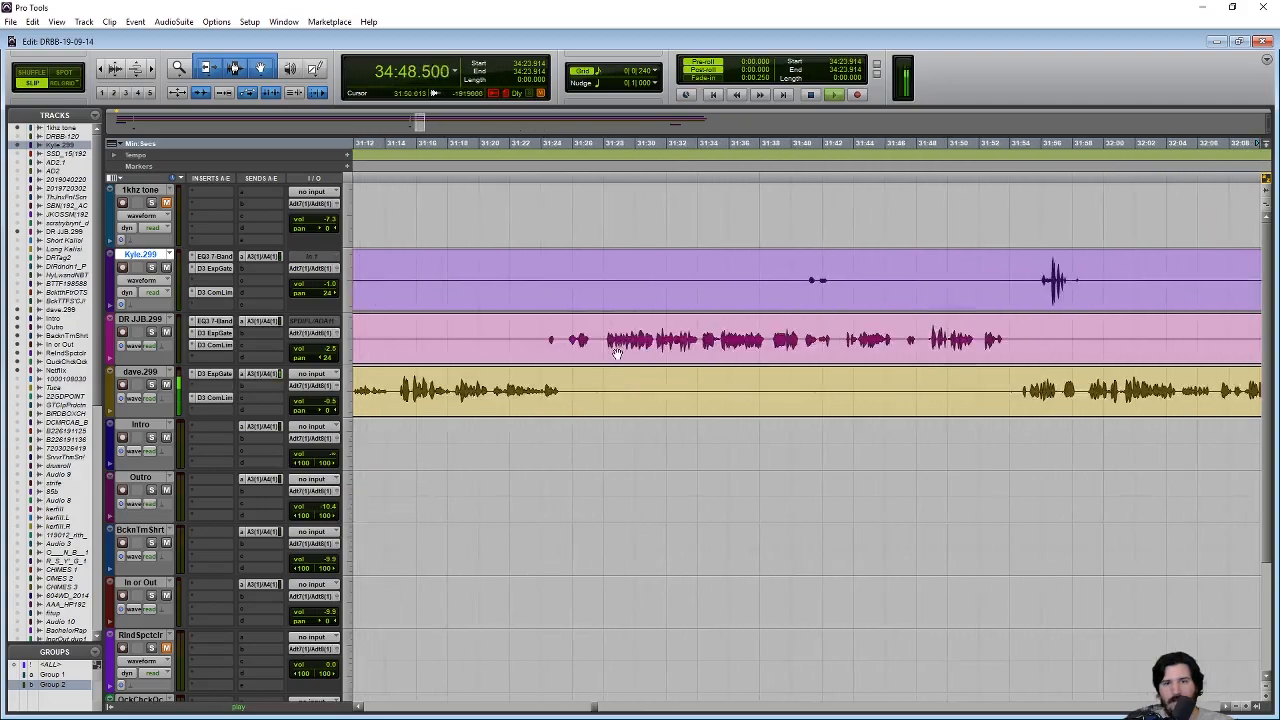
scroll(605, 360, "right", 10)
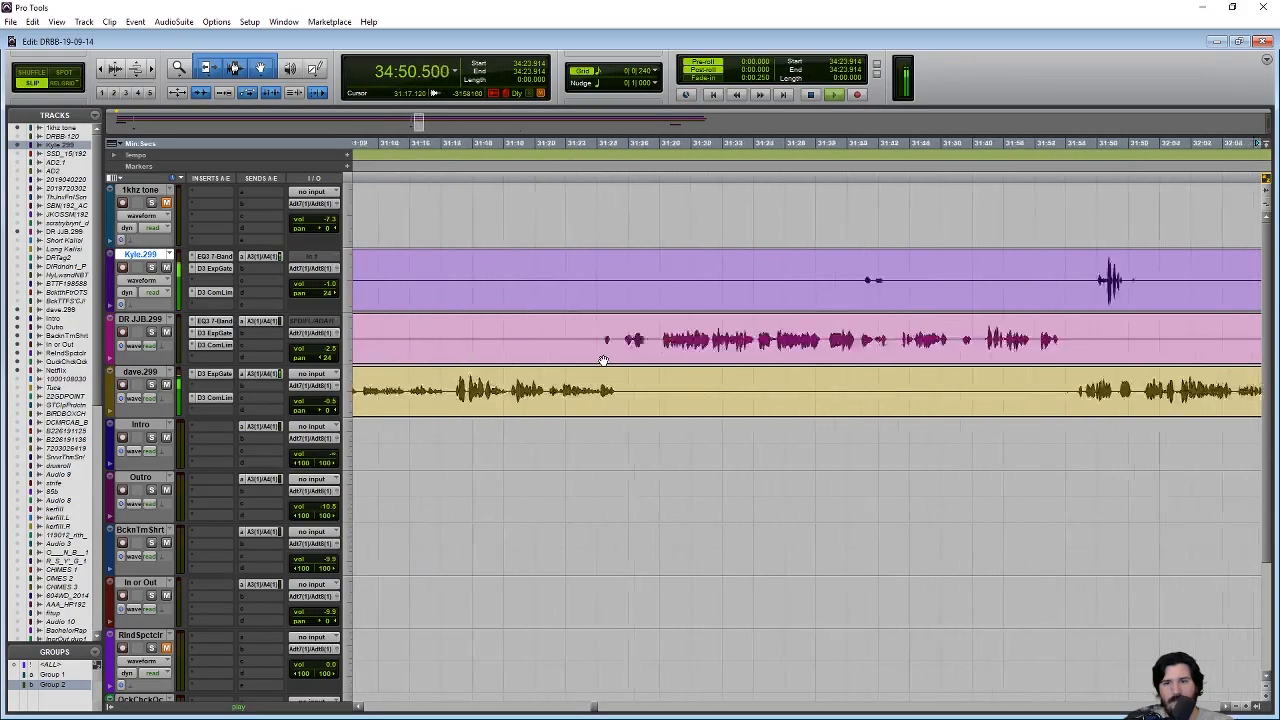
scroll(603, 361, "right", 10)
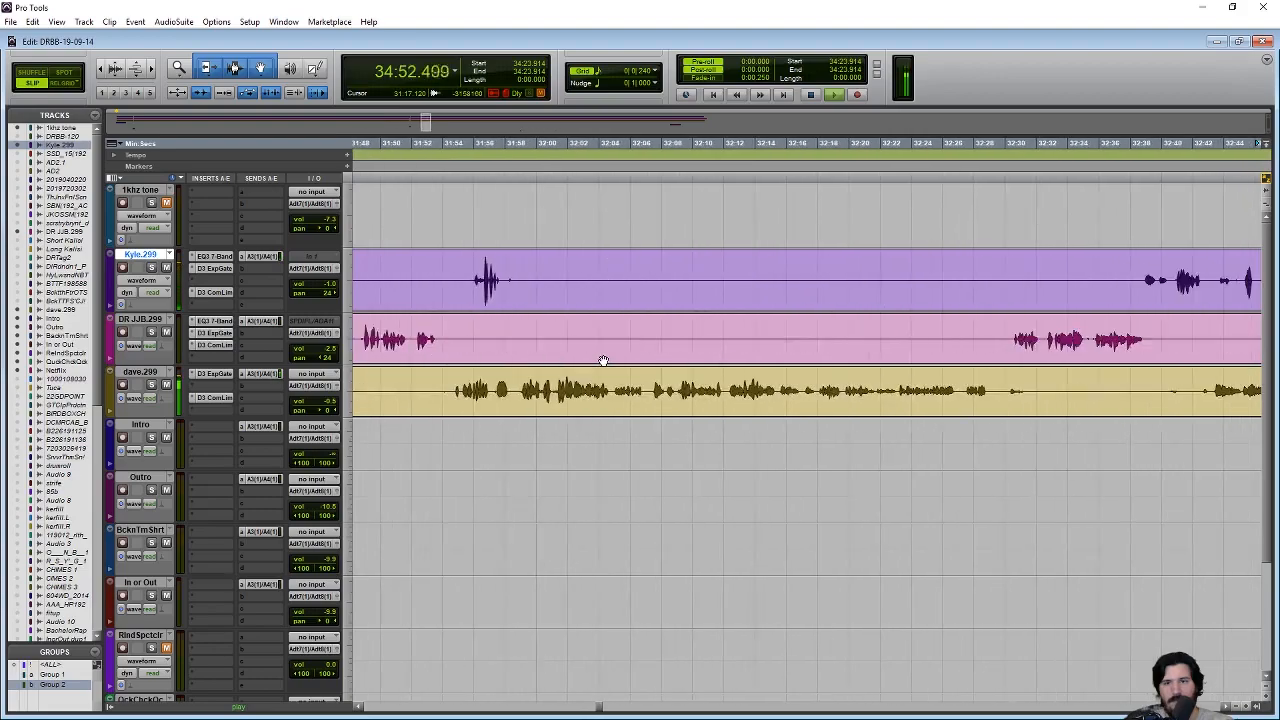
scroll(603, 361, "right", 15)
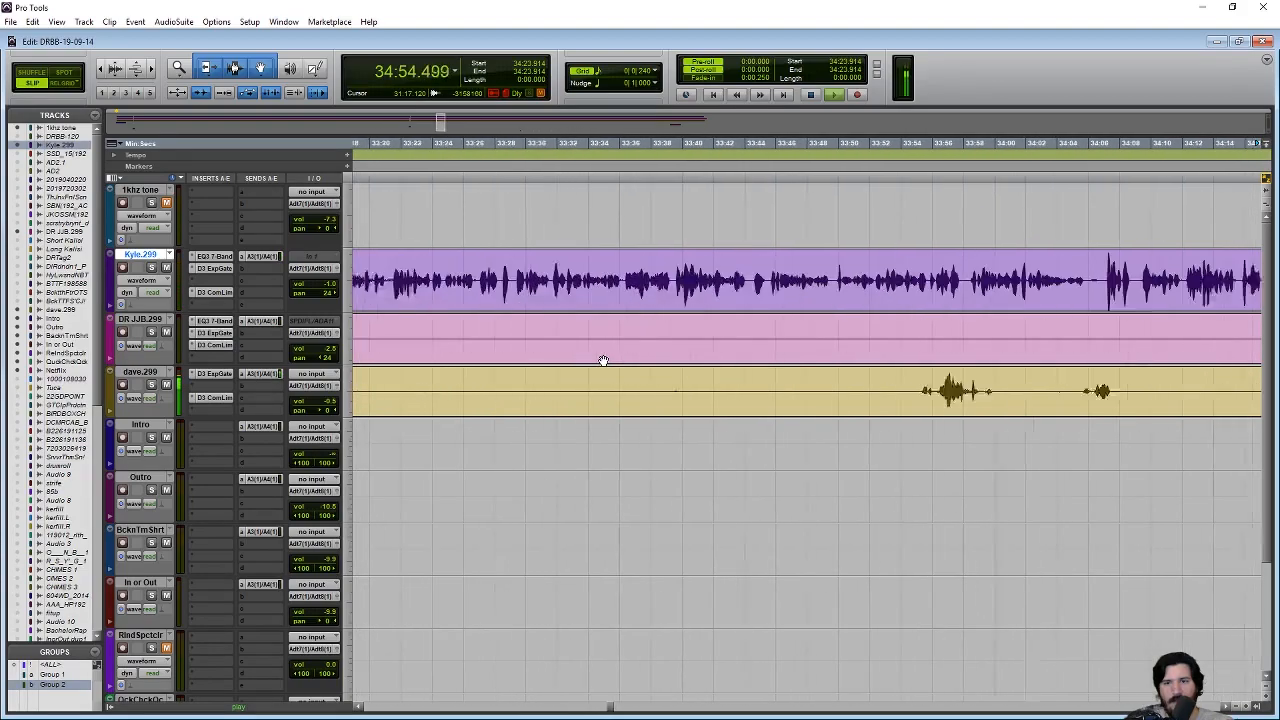
scroll(603, 361, "right", 3)
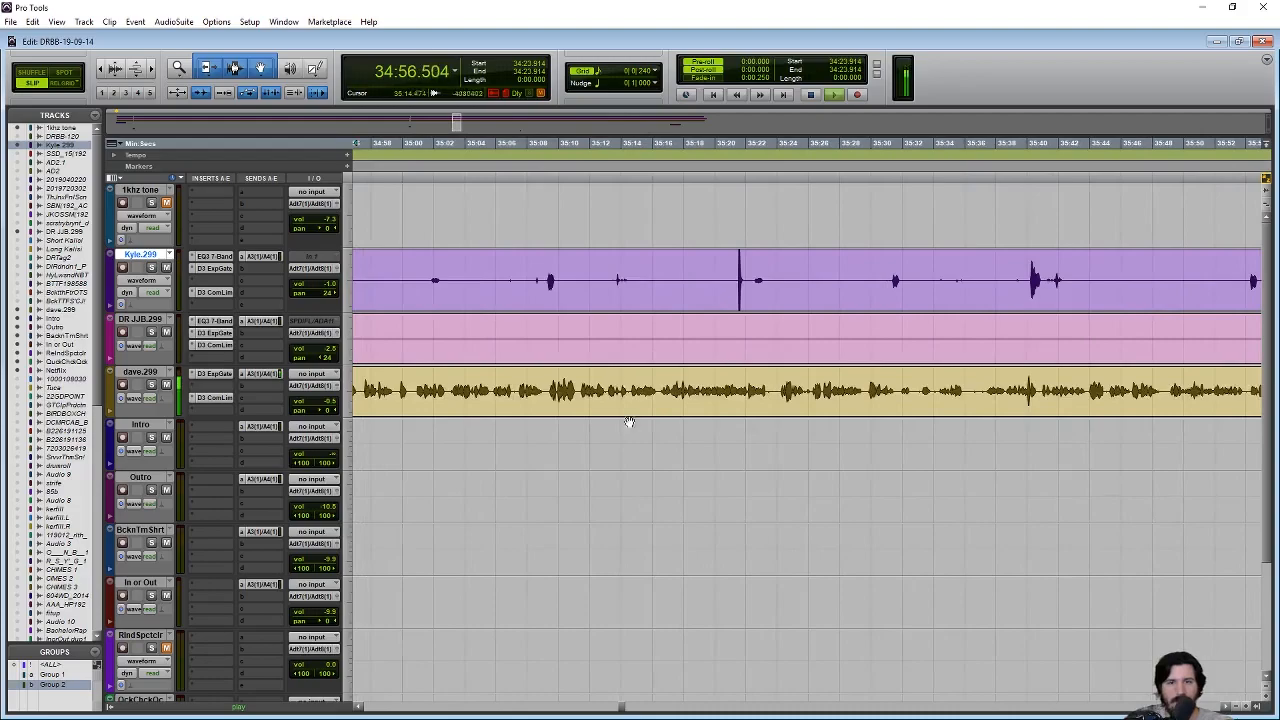
key("space")
- Move the Absurd_01 clip on the Outro track under the end of the conversation, starting at about 59:20.1
scroll(619, 438, "down", 2)
scroll(618, 437, "right", 5)
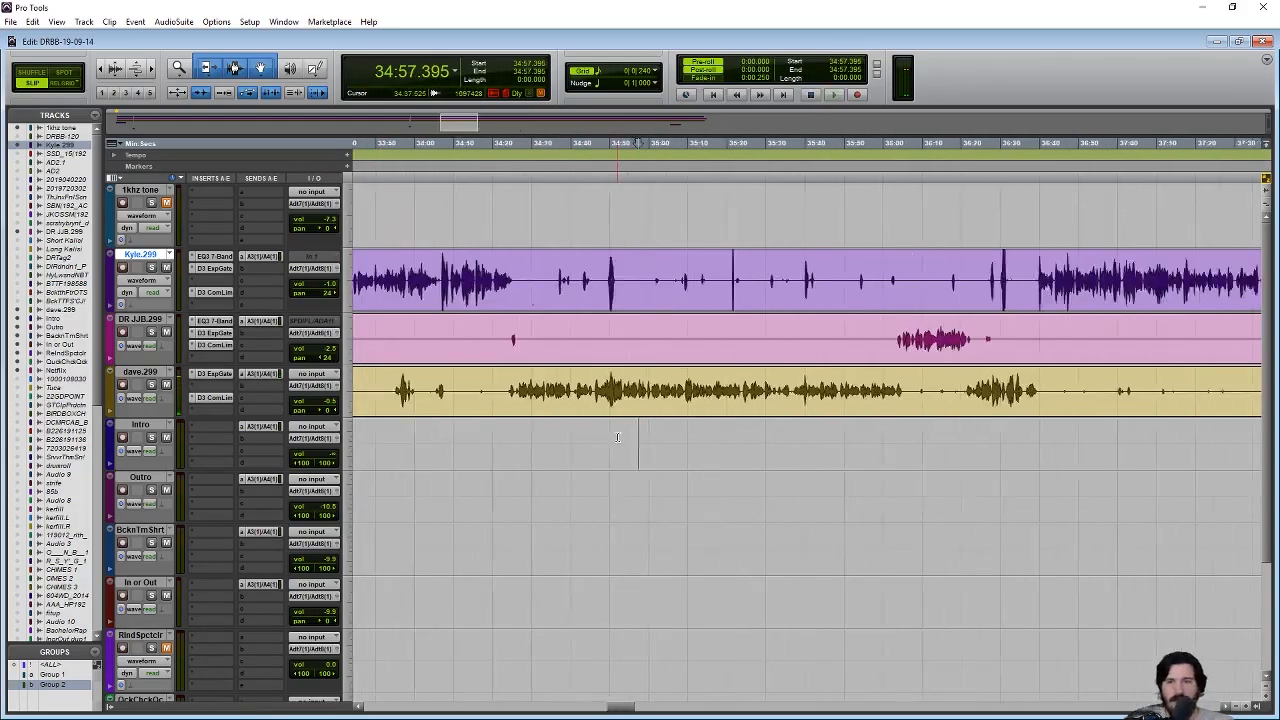
scroll(618, 437, "right", 10)
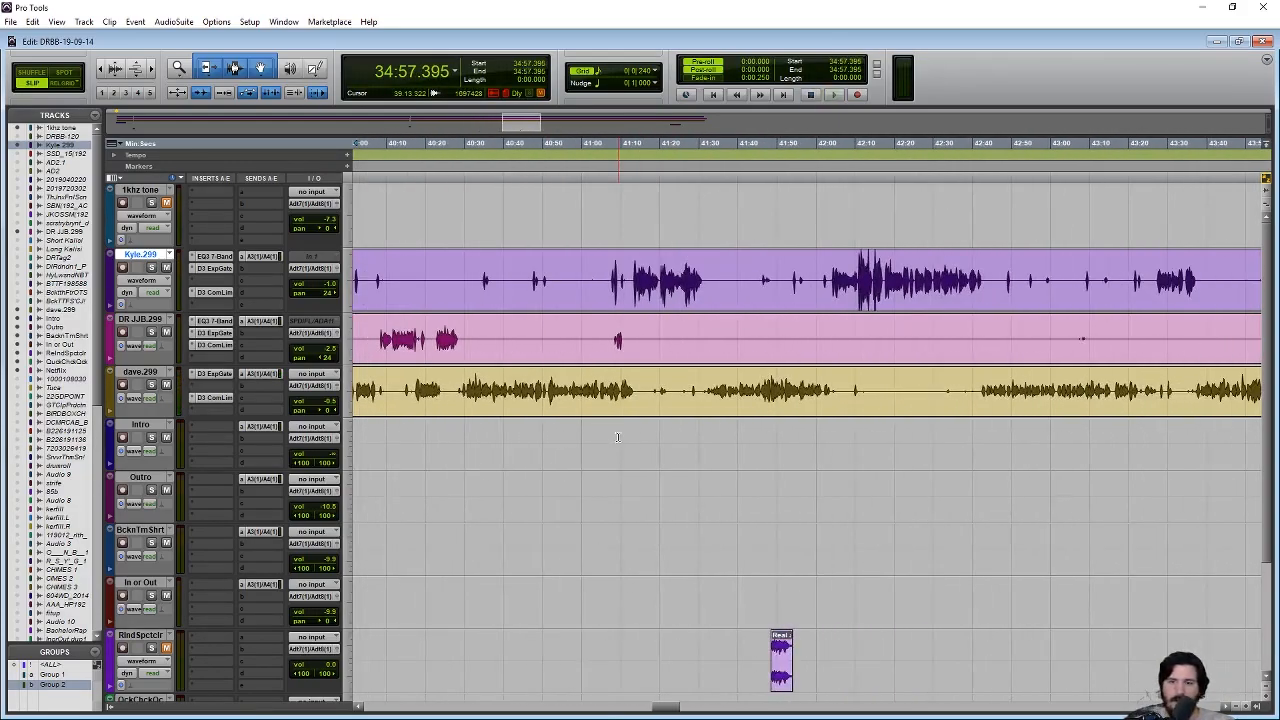
scroll(617, 437, "right", 20)
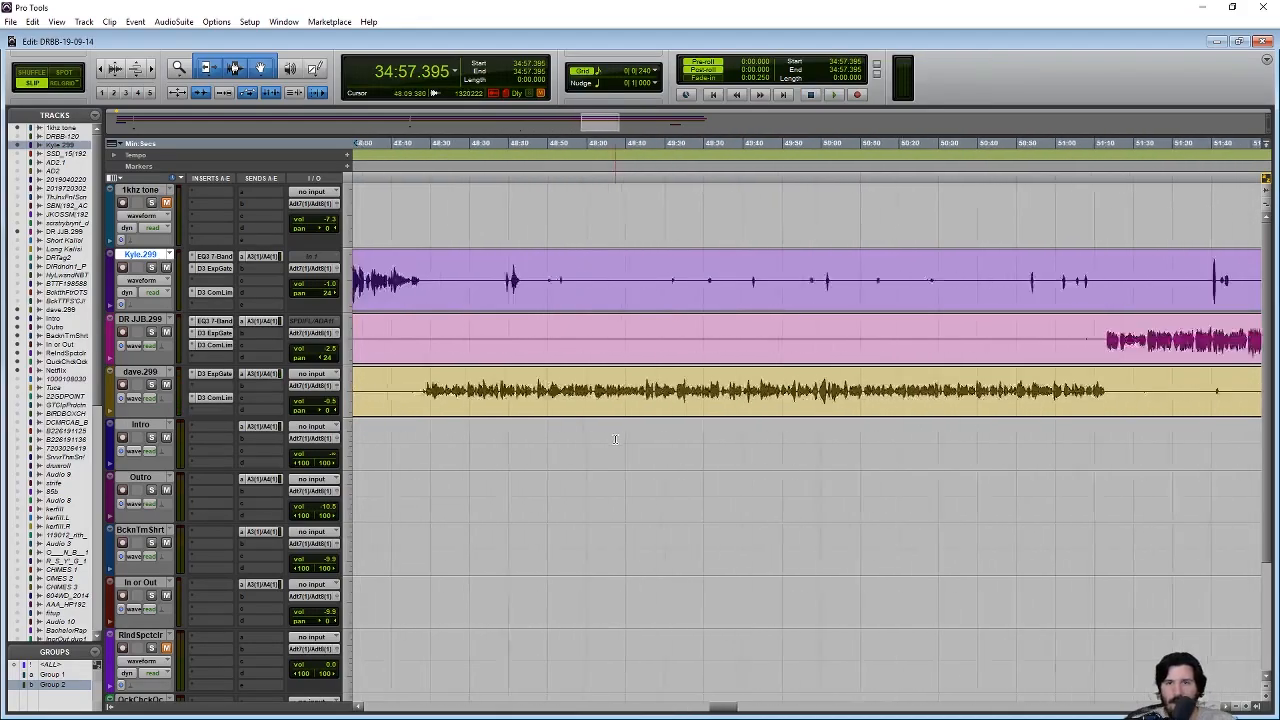
scroll(607, 439, "right", 12)
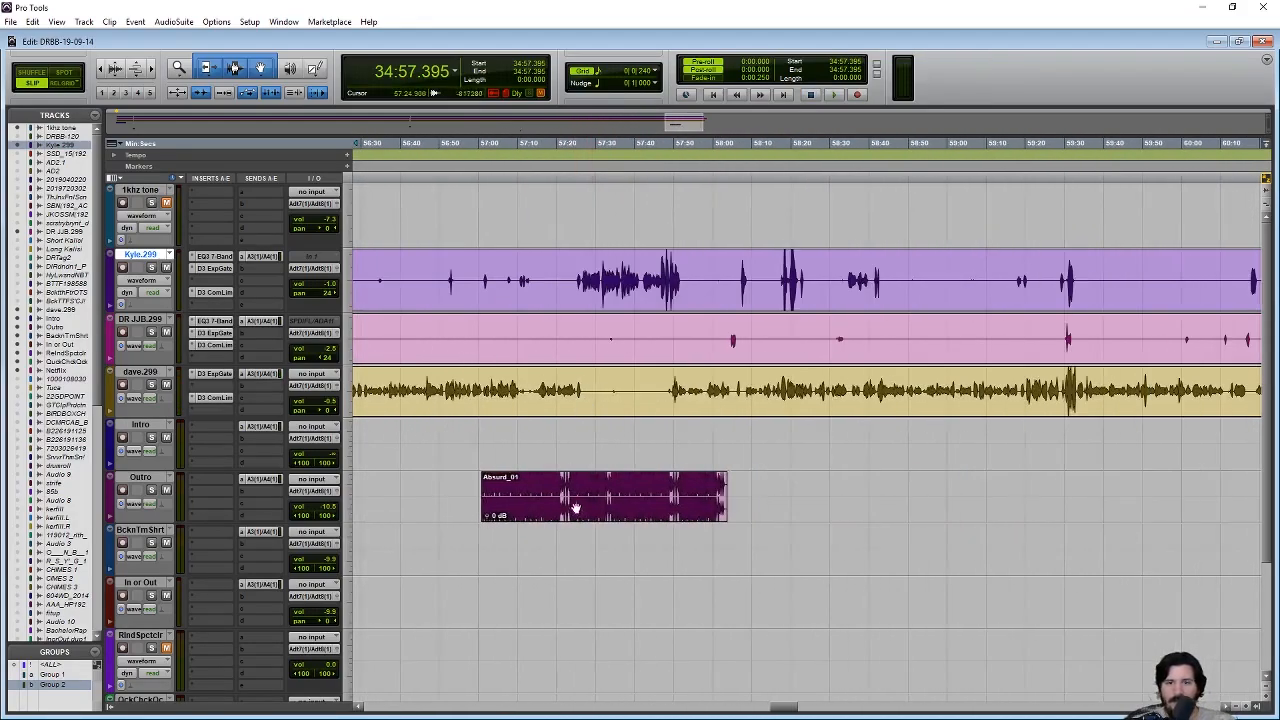
left_click_drag(610, 515, 1223, 498)
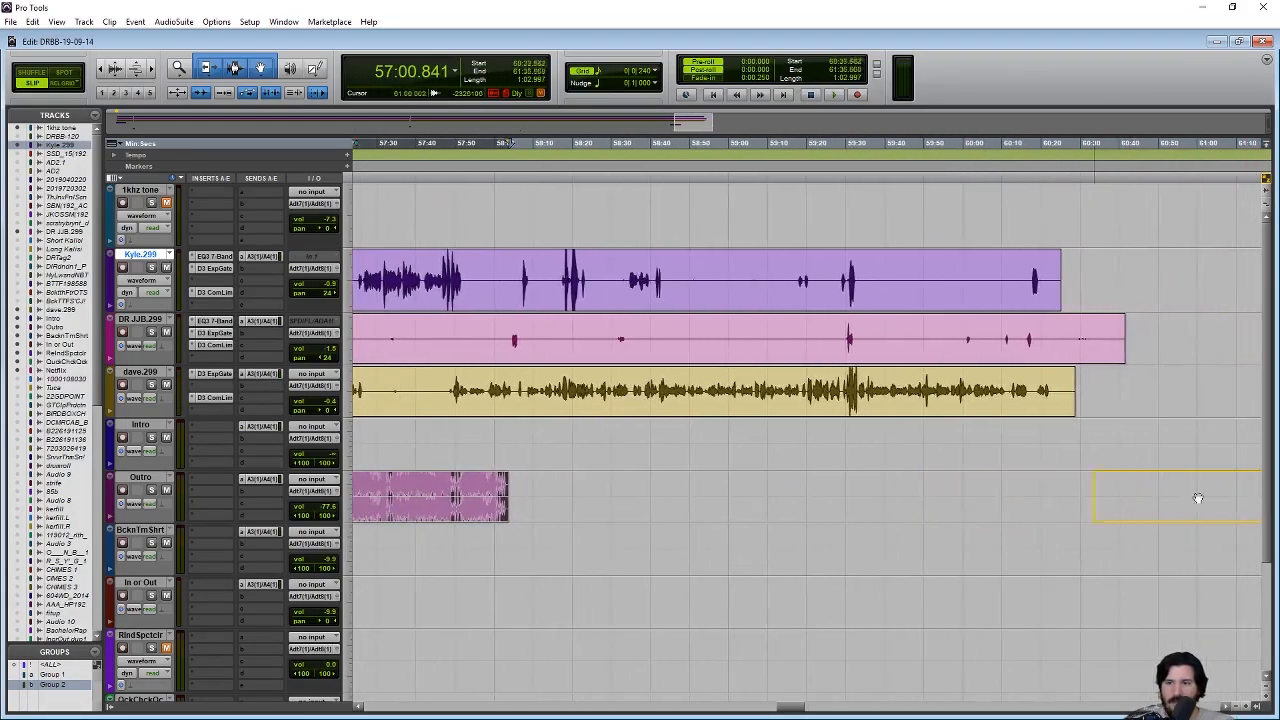
left_click_drag(936, 513, 936, 513)
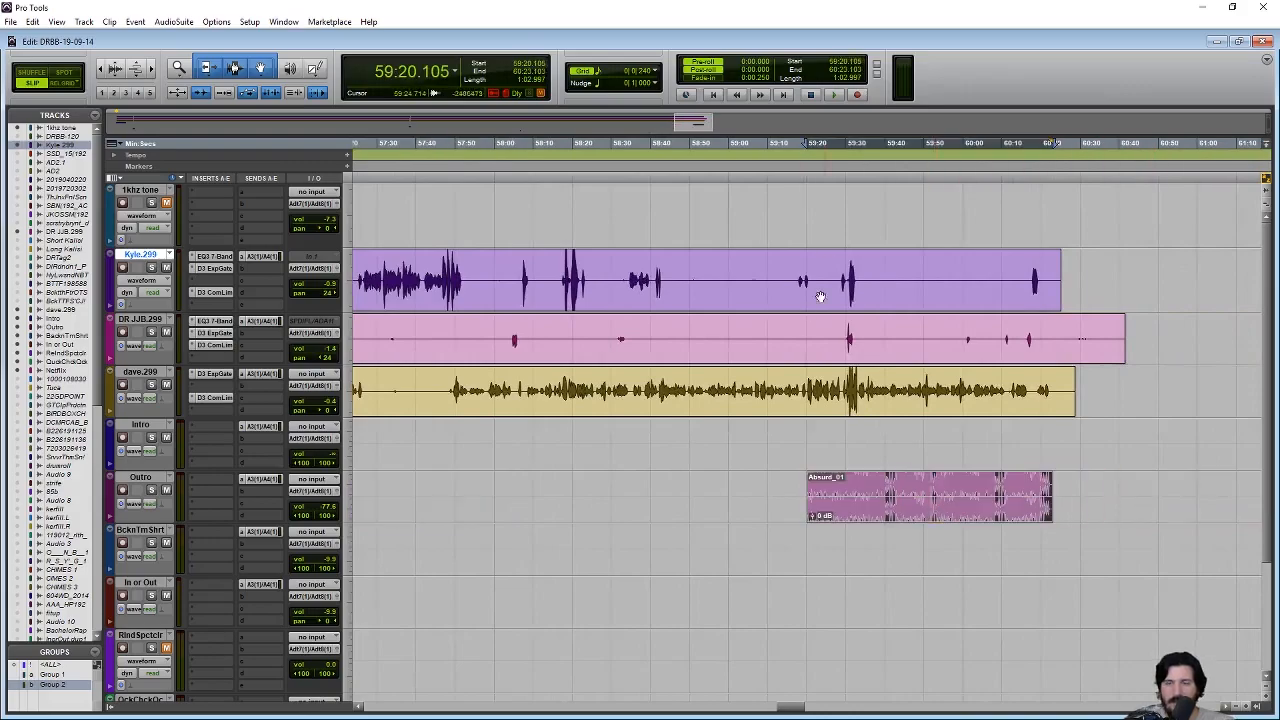
- Play the closing speech together with the outro music from about 60:06.7, with the final seconds enlarged
left_click(989, 328)
key("space")
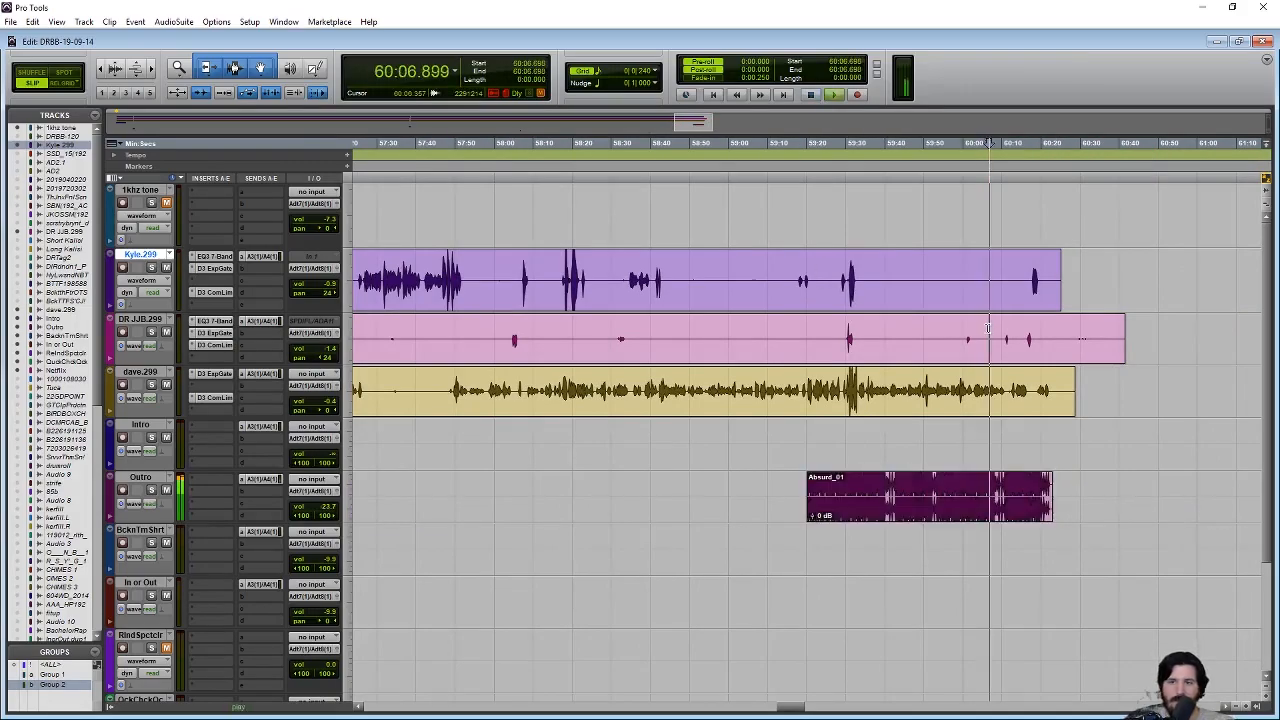
key("t")
key("t")
key("t")
scroll(980, 388, "right", 5)
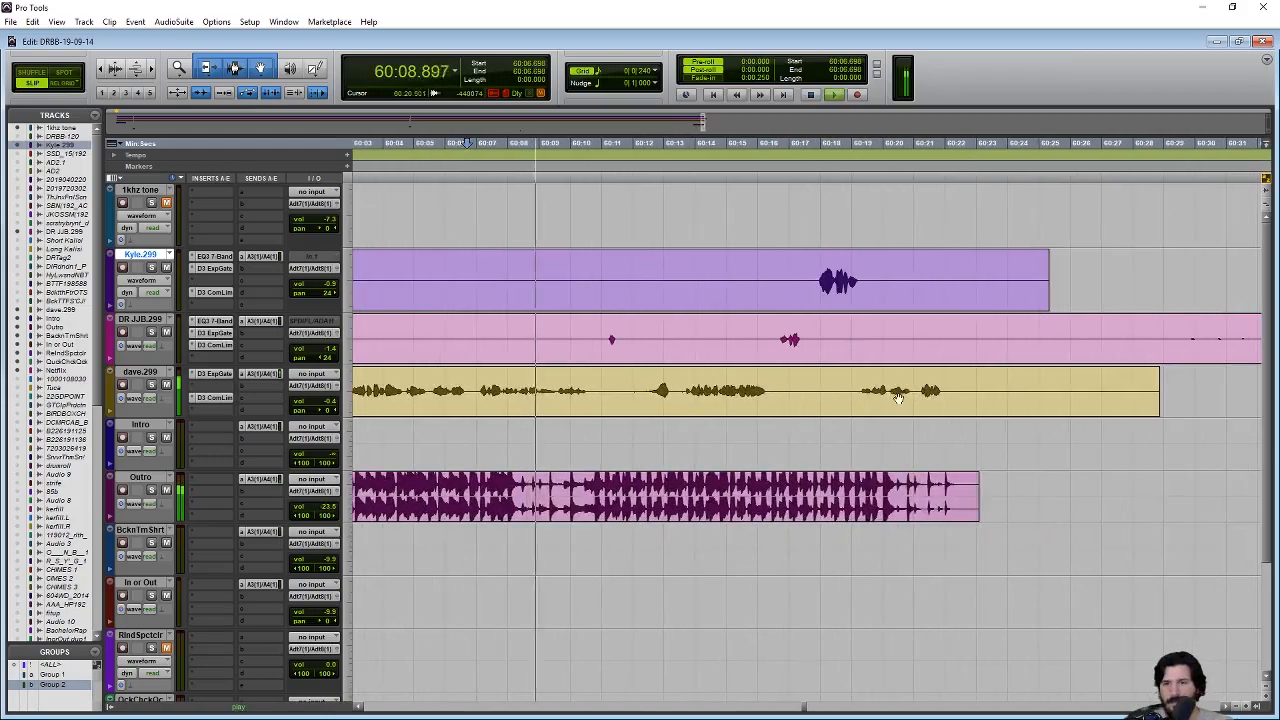
- Shift the outro clip slightly later to start at about 59:21.7, and play its ending against the last spoken words
left_click(755, 372)
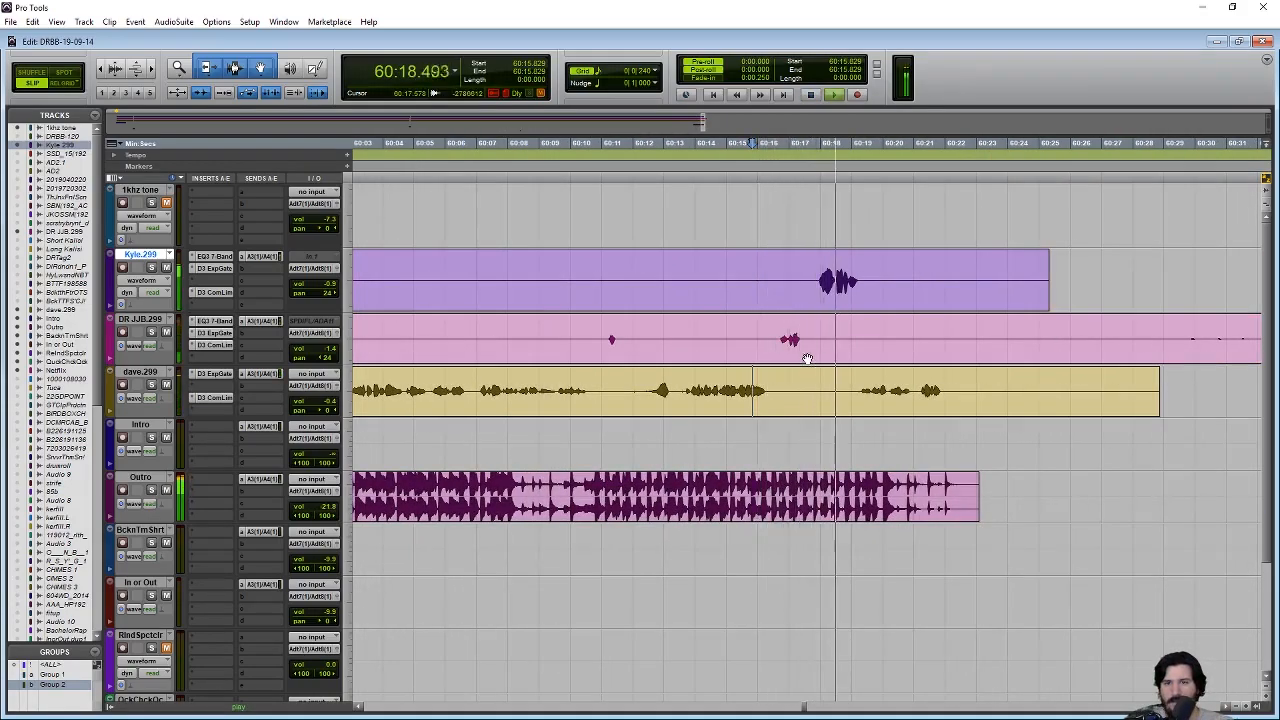
left_click_drag(858, 510, 924, 509)
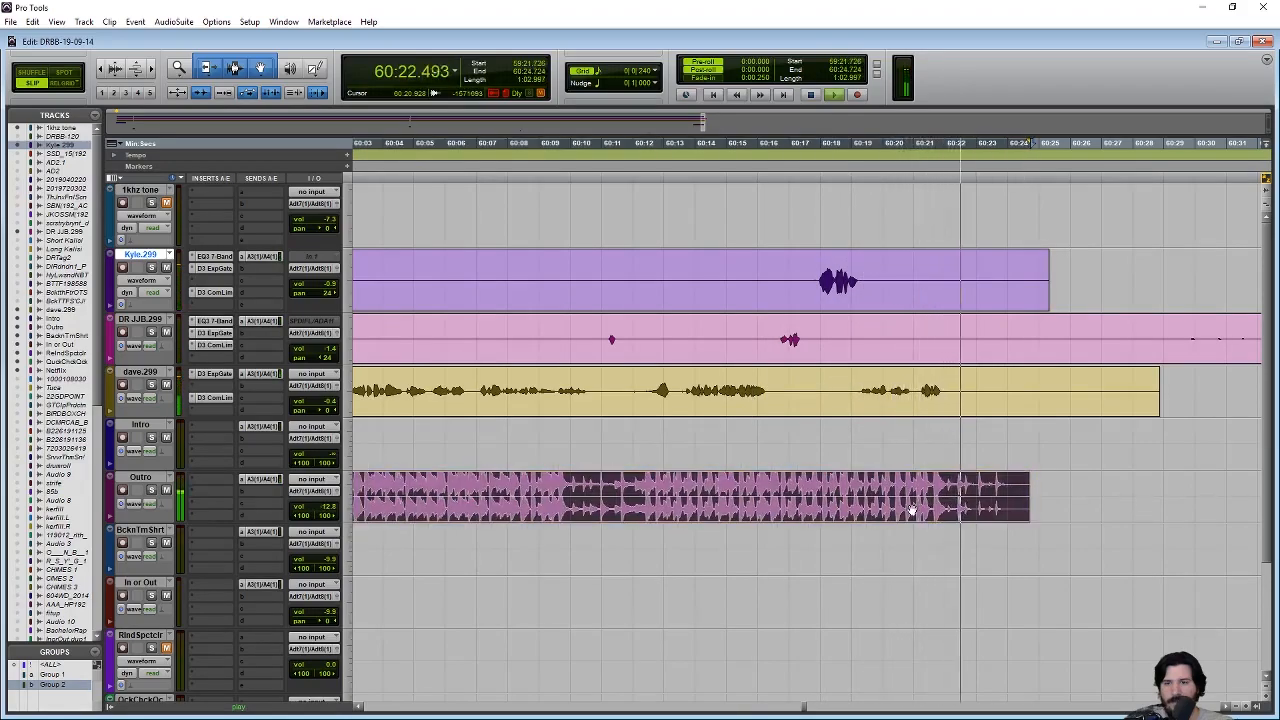
left_click(905, 376)
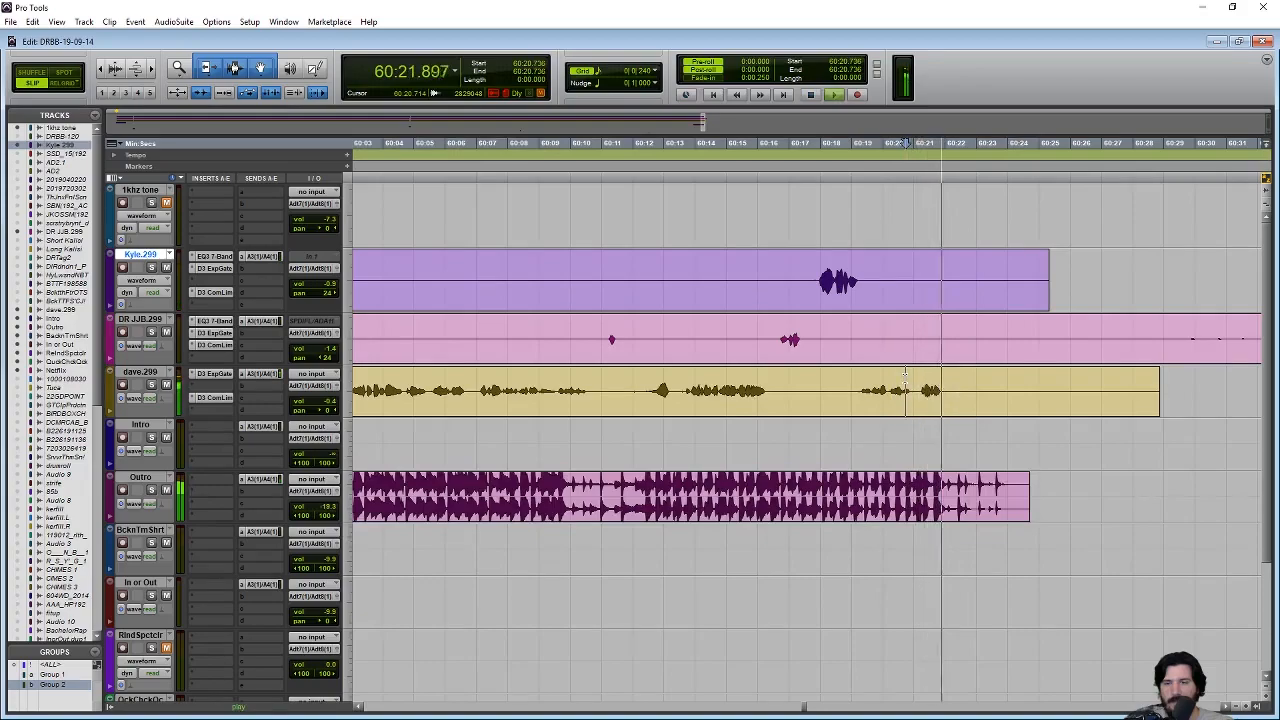
- Delete the leftover ends of the three voice clips from about 60:22.7 onward
scroll(998, 421, "right", 2)
scroll(998, 421, "right", 3)
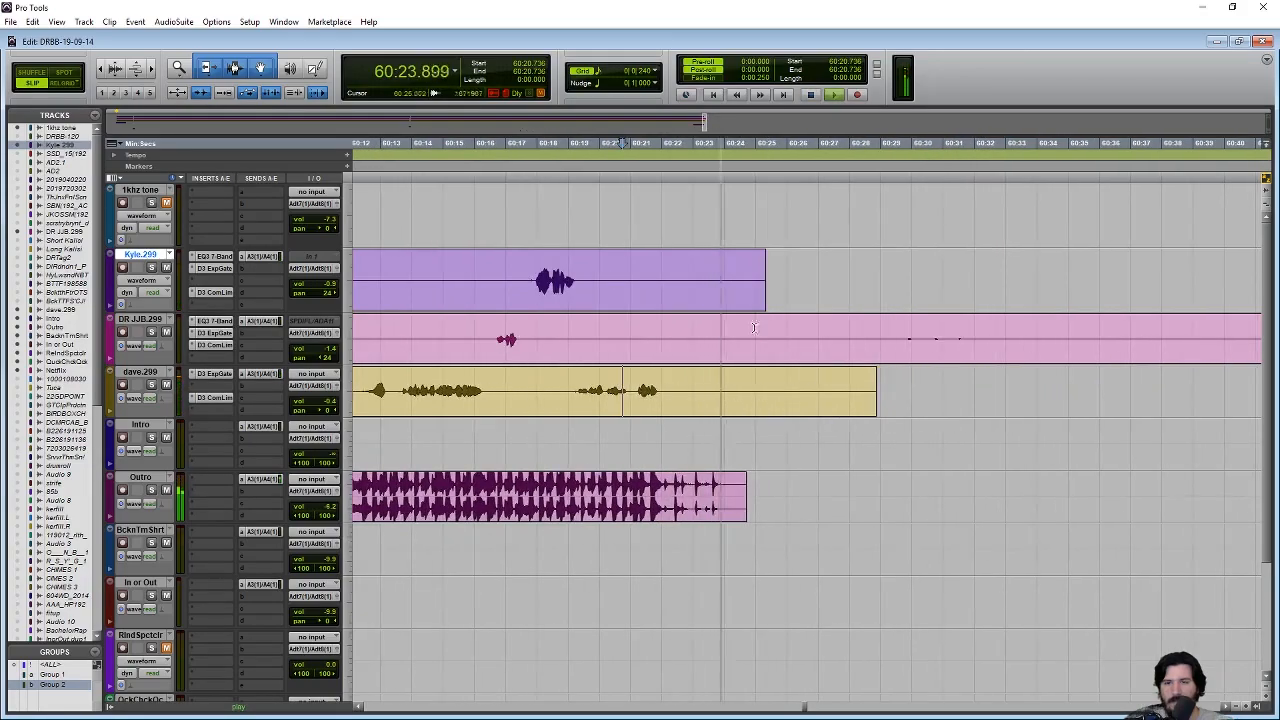
left_click_drag(683, 294, 1146, 421)
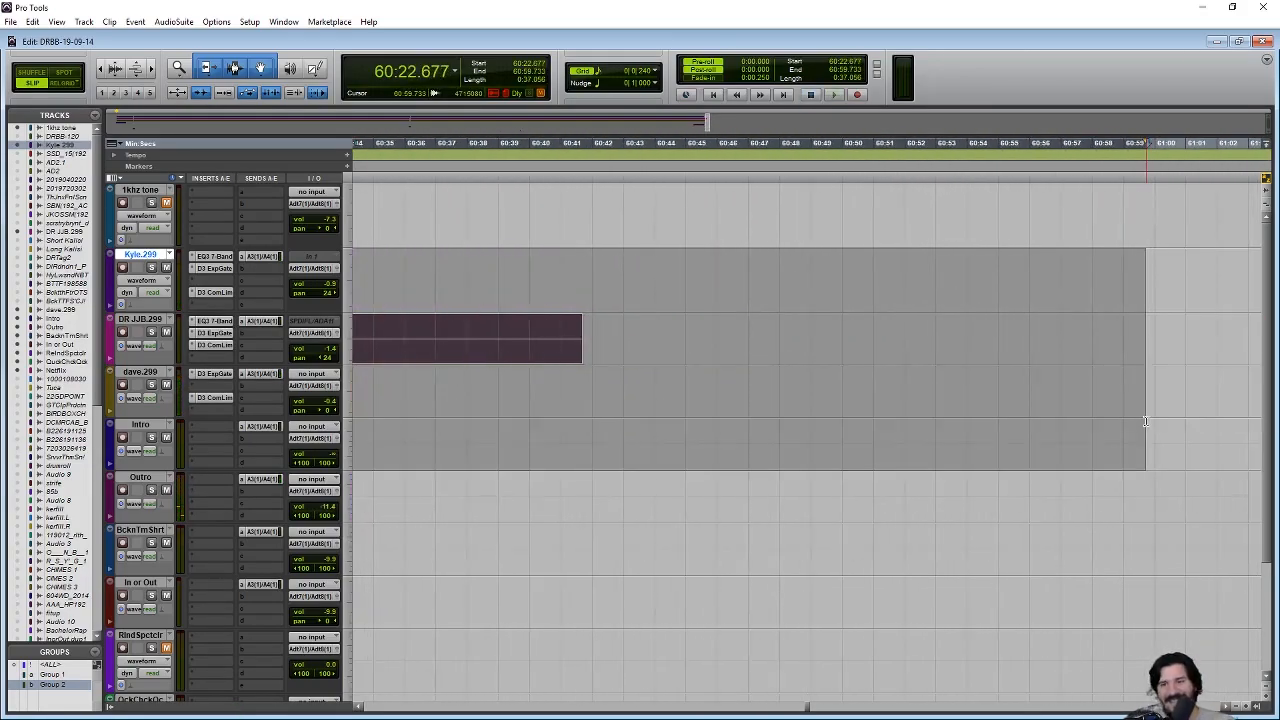
key("Delete")
- Select the Absurd_01 outro clip together with the three 07 voice clips
key("r")
key("r")
key("r")
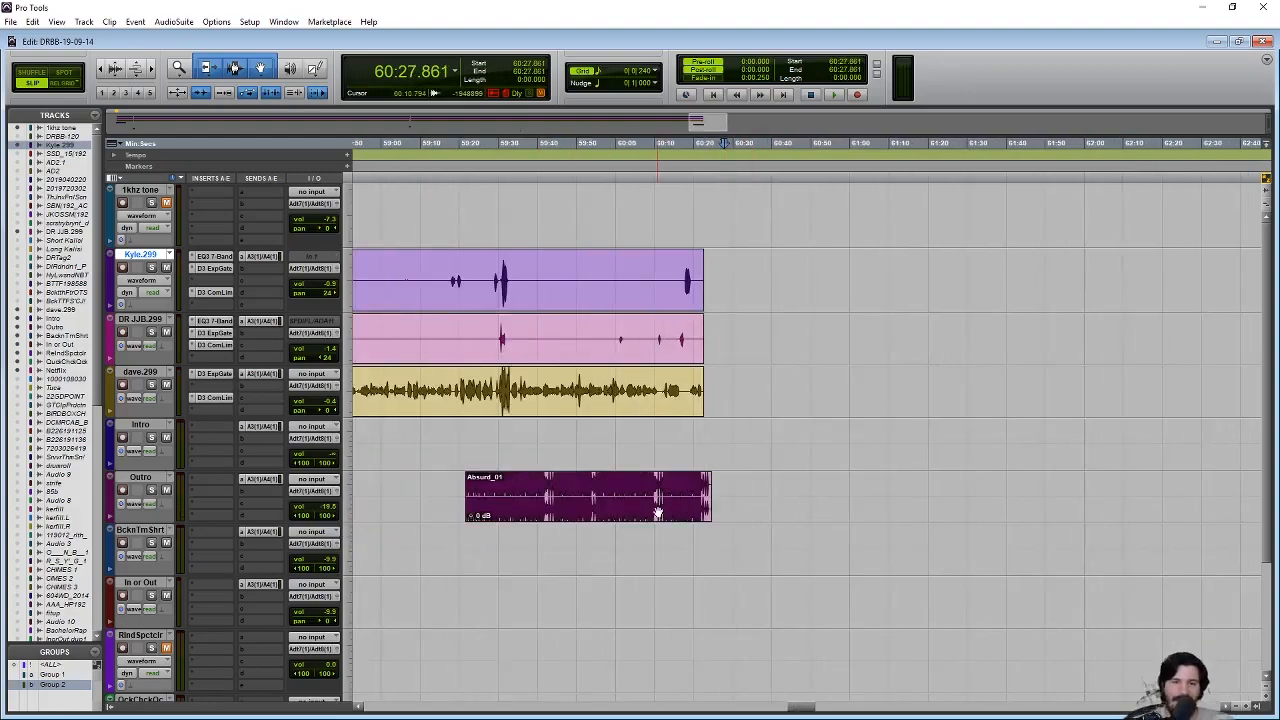
left_click(658, 513)
left_click(634, 411, "shift")
left_click(634, 352, "shift")
left_click(631, 297, "shift")
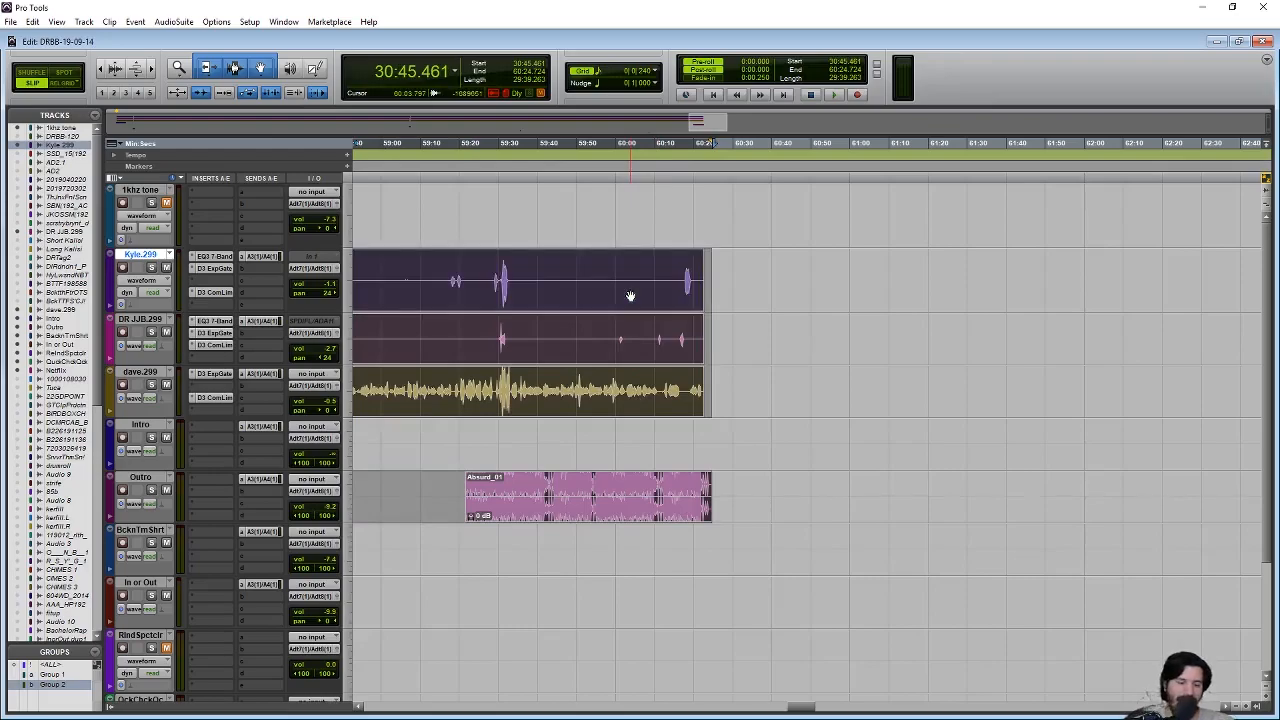
- Extend the selection back to 1:00.021 across the BcknTmShrt clip, earlier voice clips, Absurd intro clip and In or Out clip
key("r")
key("r")
scroll(598, 370, "left", 11)
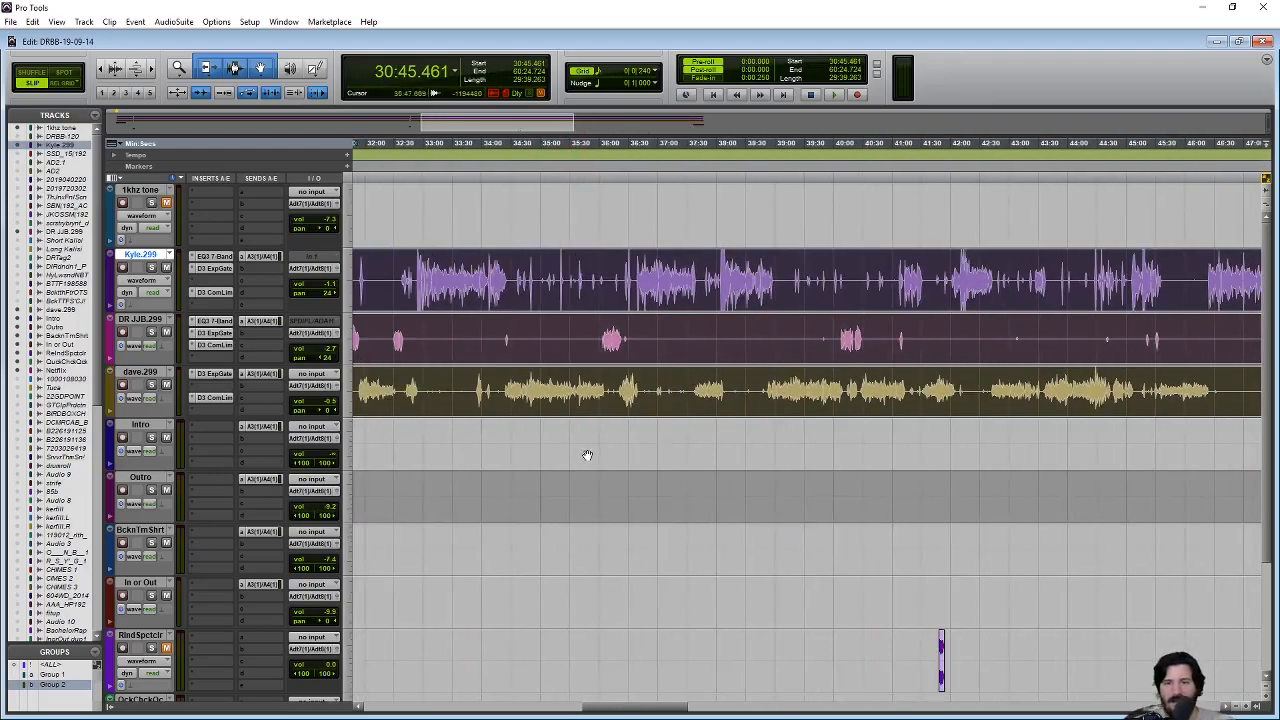
scroll(580, 468, "left", 3)
left_click(573, 560, "shift")
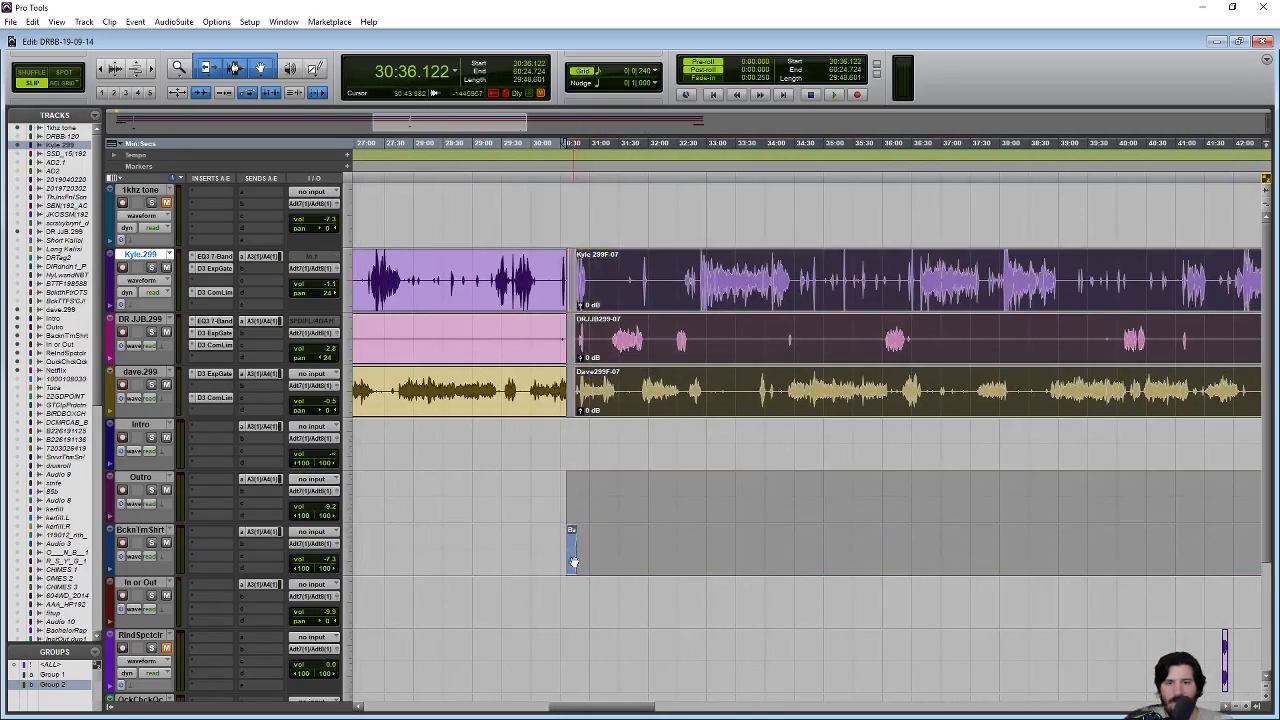
left_click(504, 405, "shift")
scroll(500, 412, "left", 8)
scroll(500, 412, "left", 6)
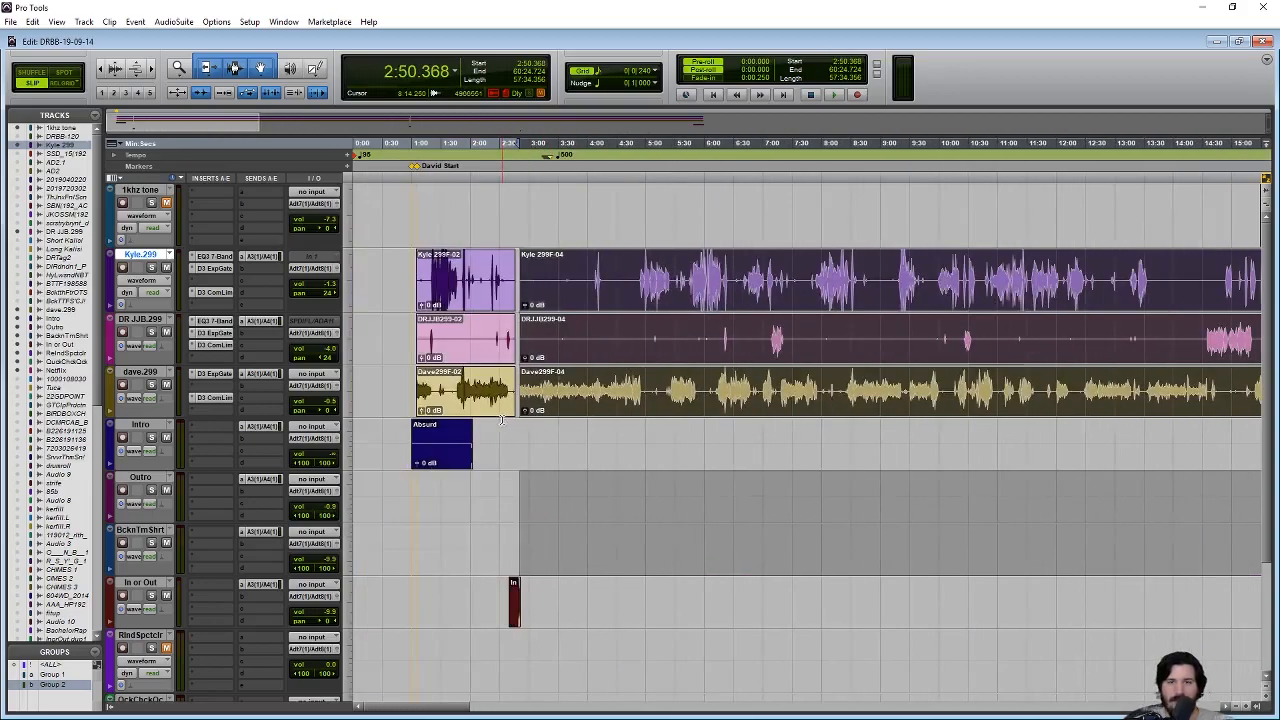
left_click(458, 458, "shift")
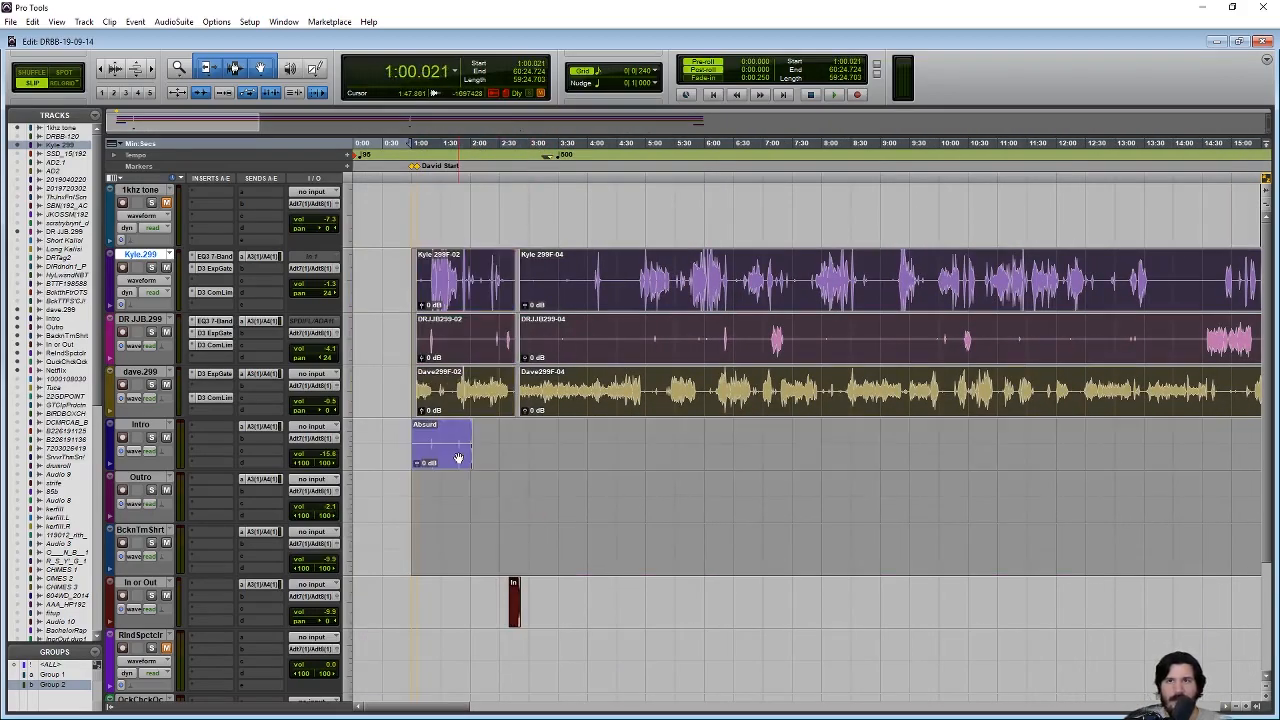
left_click(513, 609, "shift")
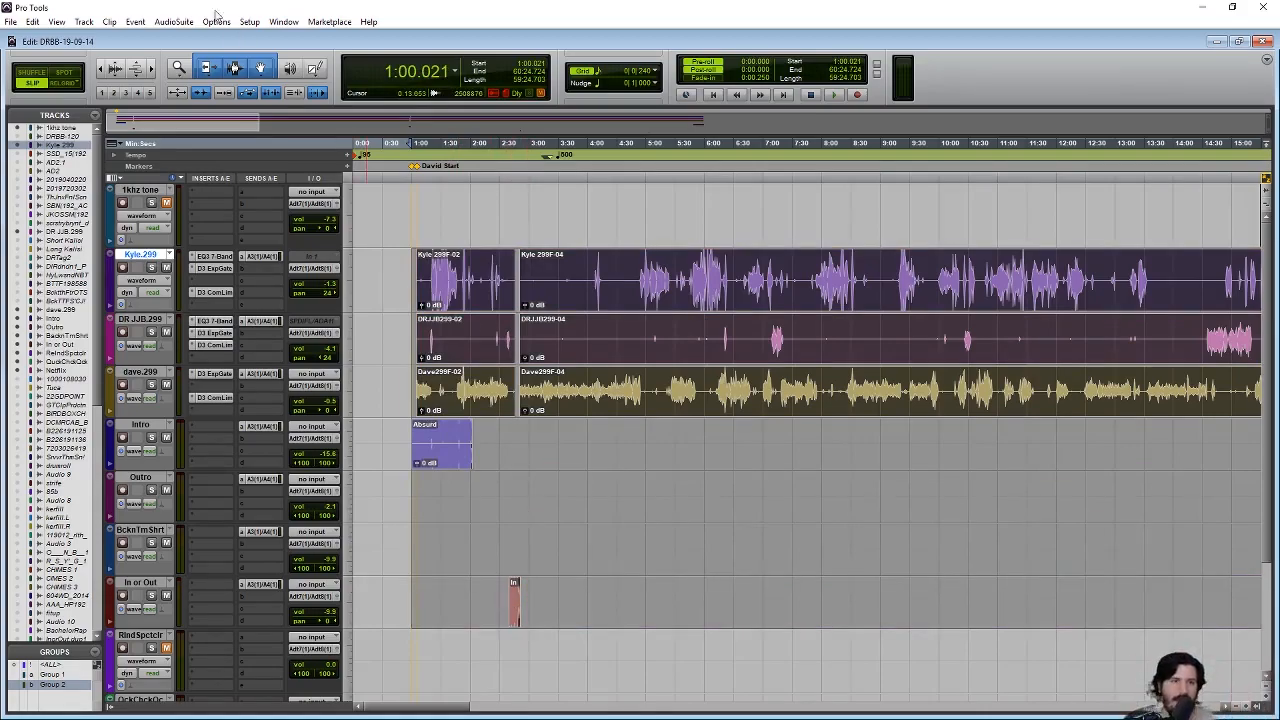
- Bounce the selected range offline as the WAV file DRBB-scratch_299 into the g:\this week\299 folder
left_click(11, 22)
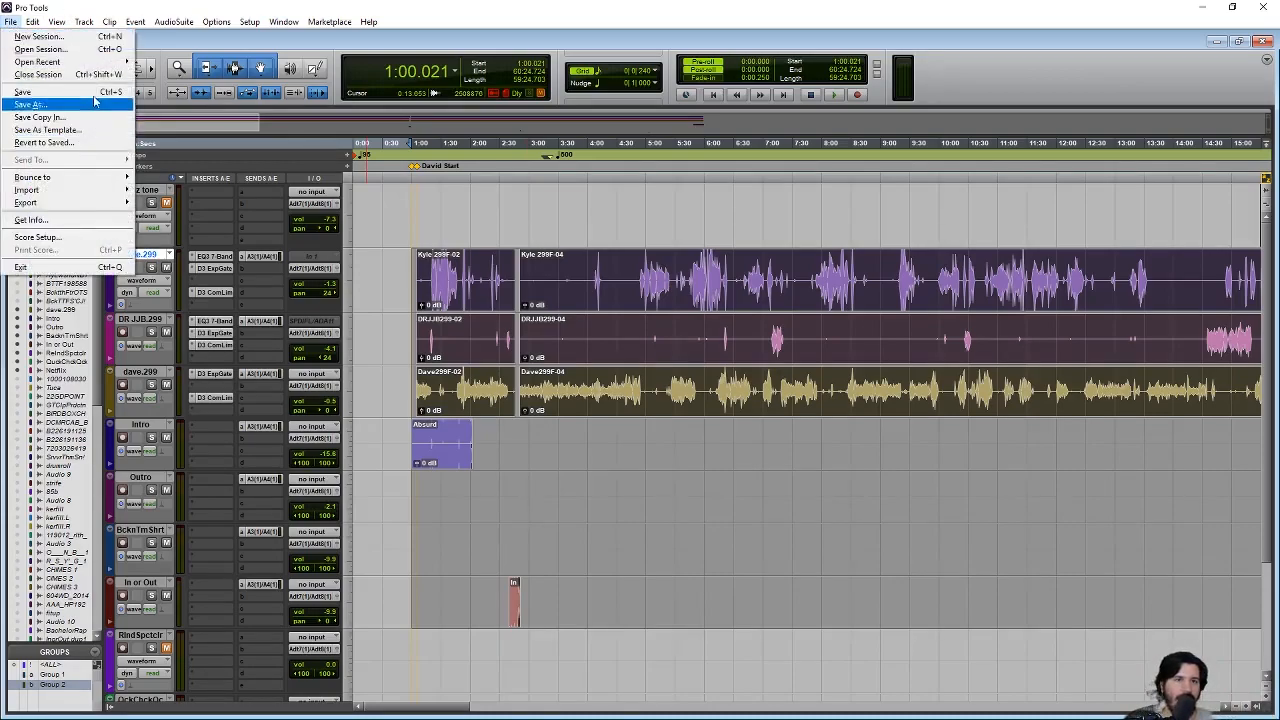
mouse_move(104, 177)
left_click(160, 177)
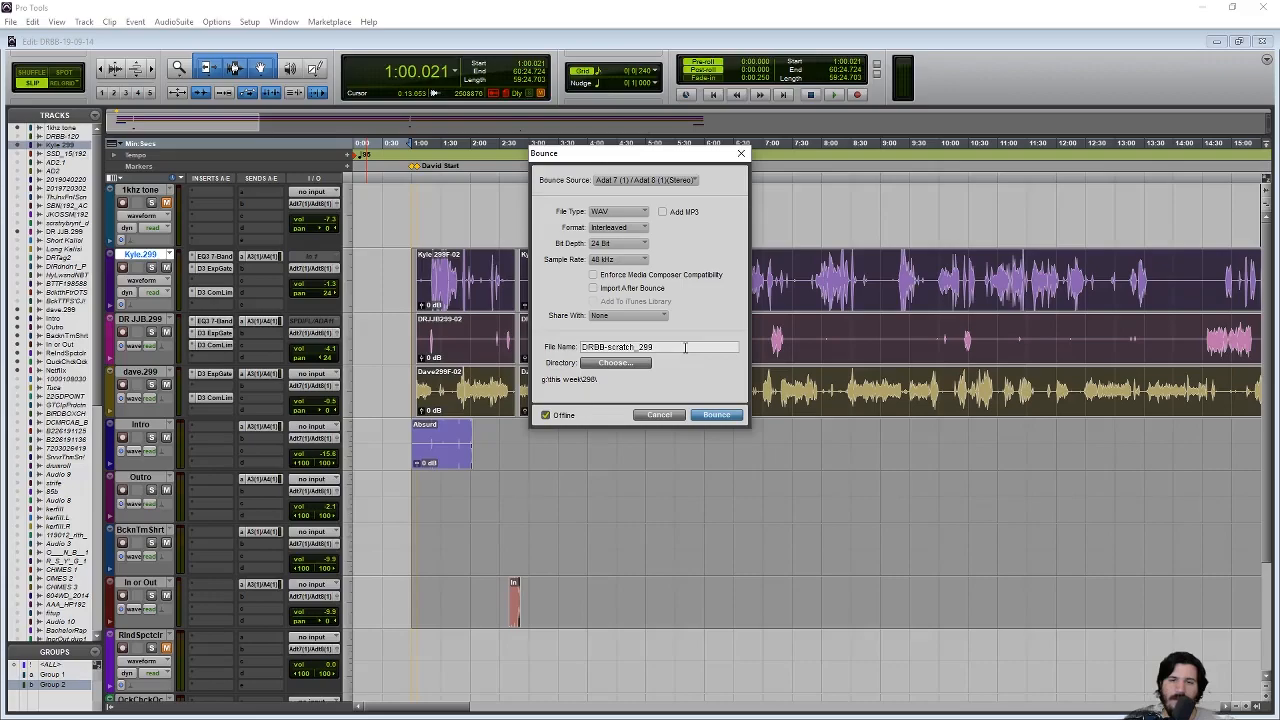
left_click(630, 366)
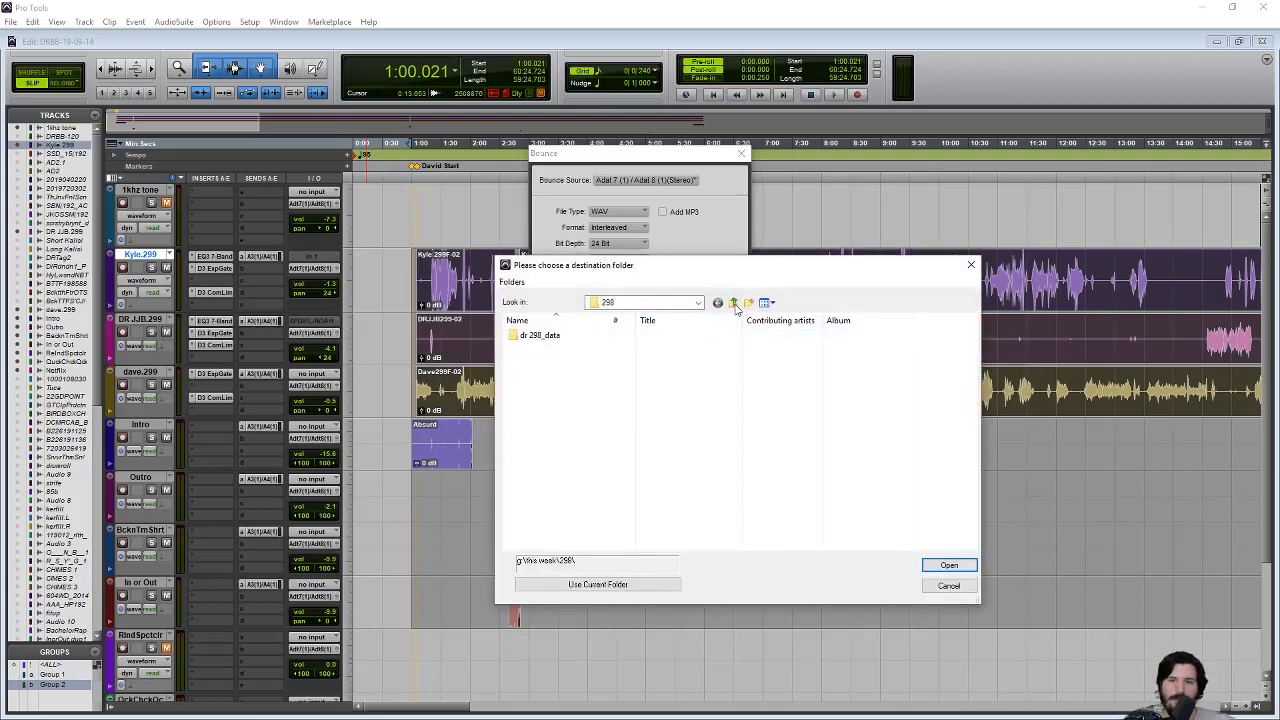
left_click(733, 303)
scroll(580, 490, "down", 3)
double_click(585, 500)
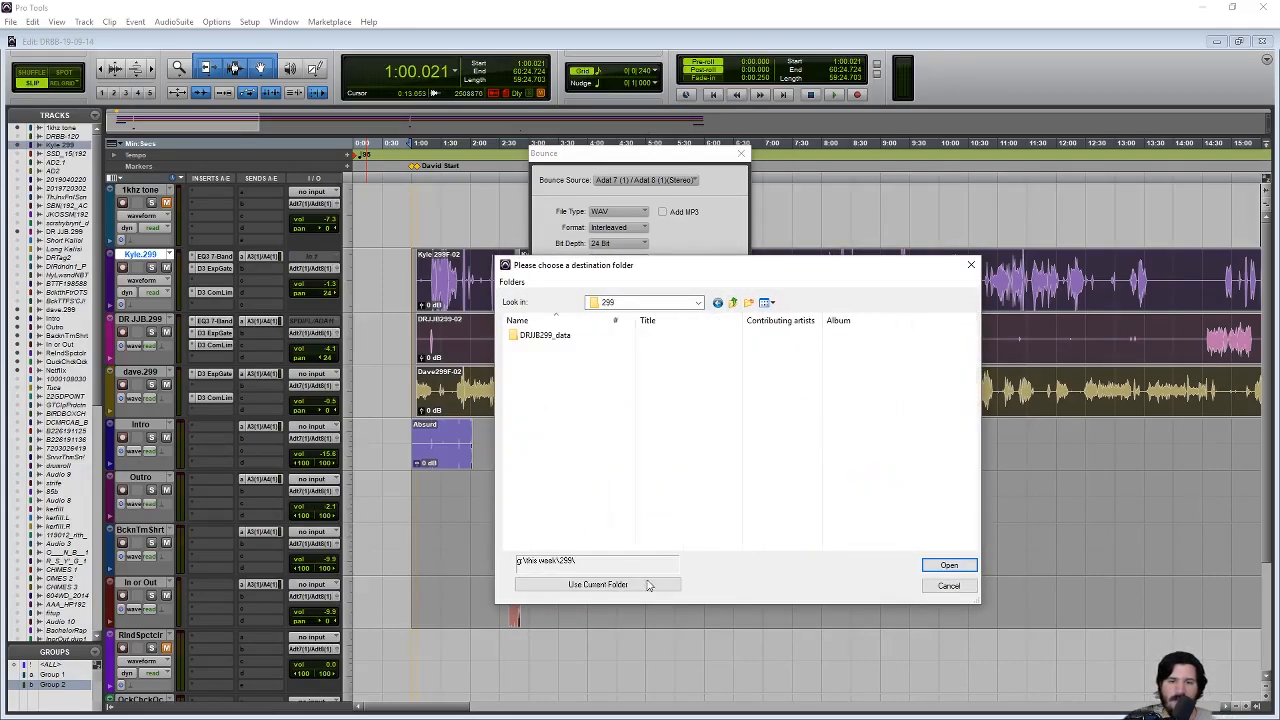
left_click(646, 585)
left_click(718, 415)
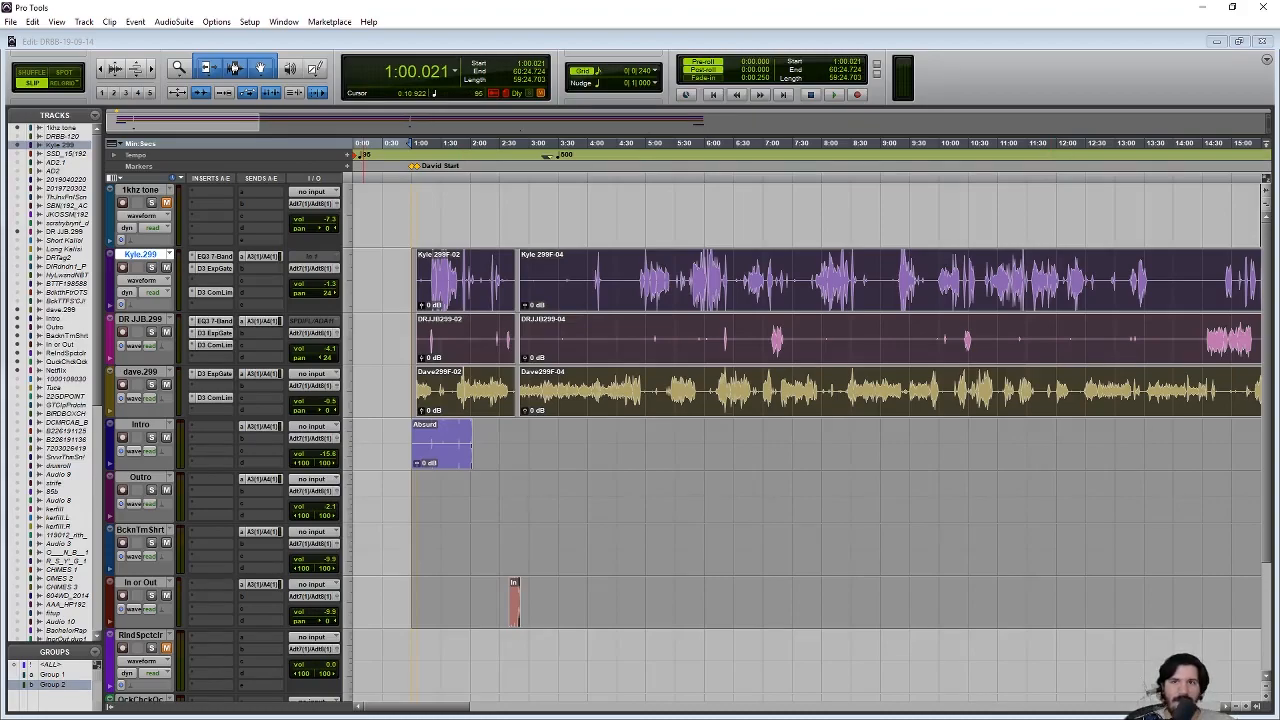
- Save the Pro Tools session
left_click(10, 21)
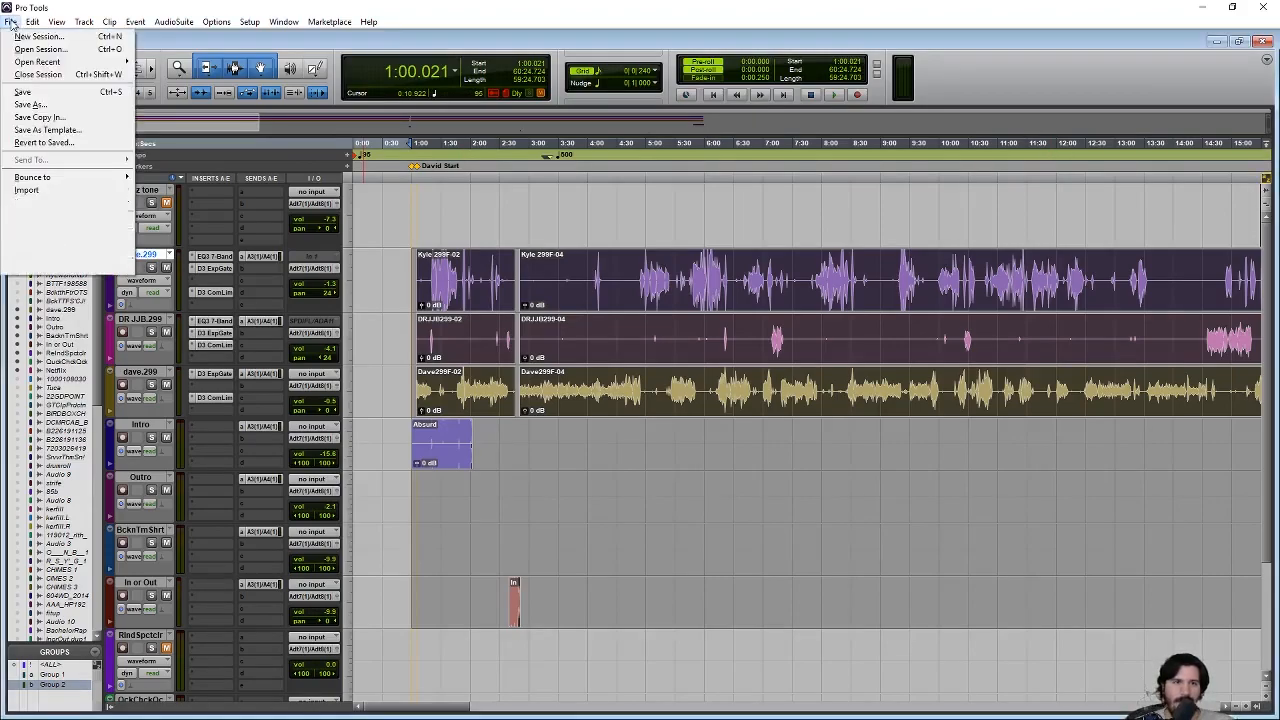
left_click(57, 93)
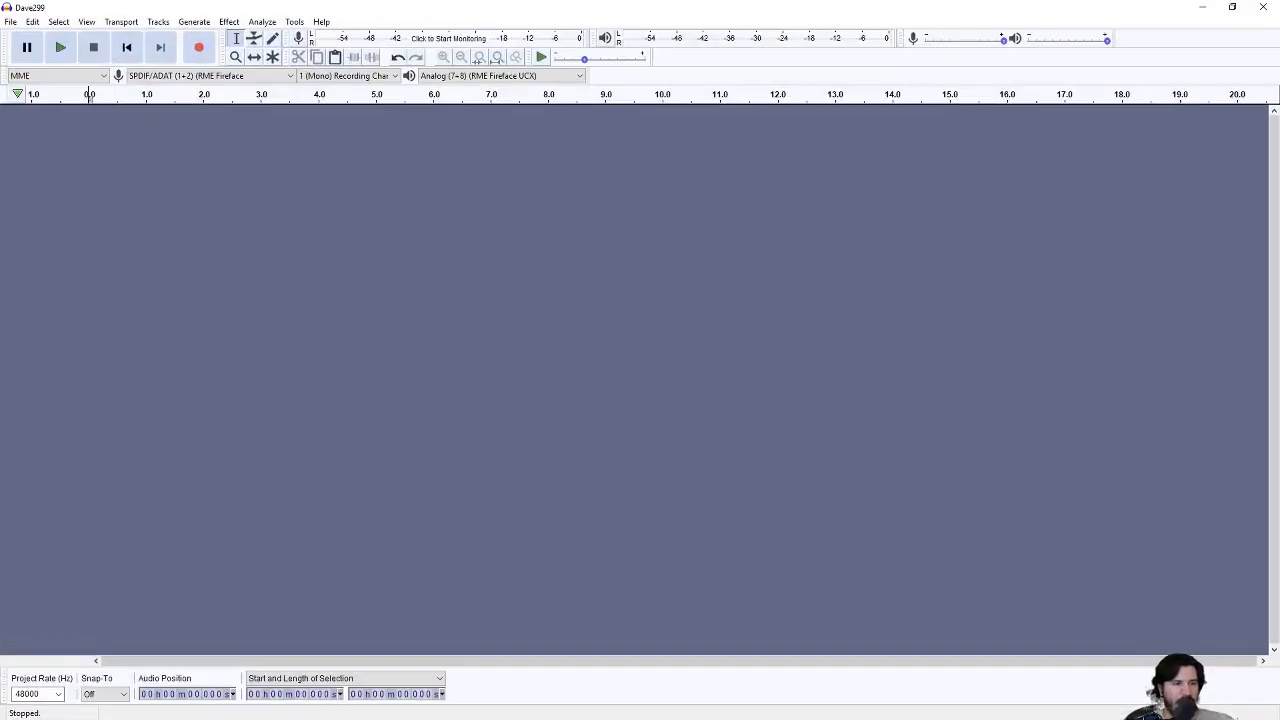
- Switch to Audacity and import DRBB-scratch_299.wav from the 299 folder
key("alt+Tab")
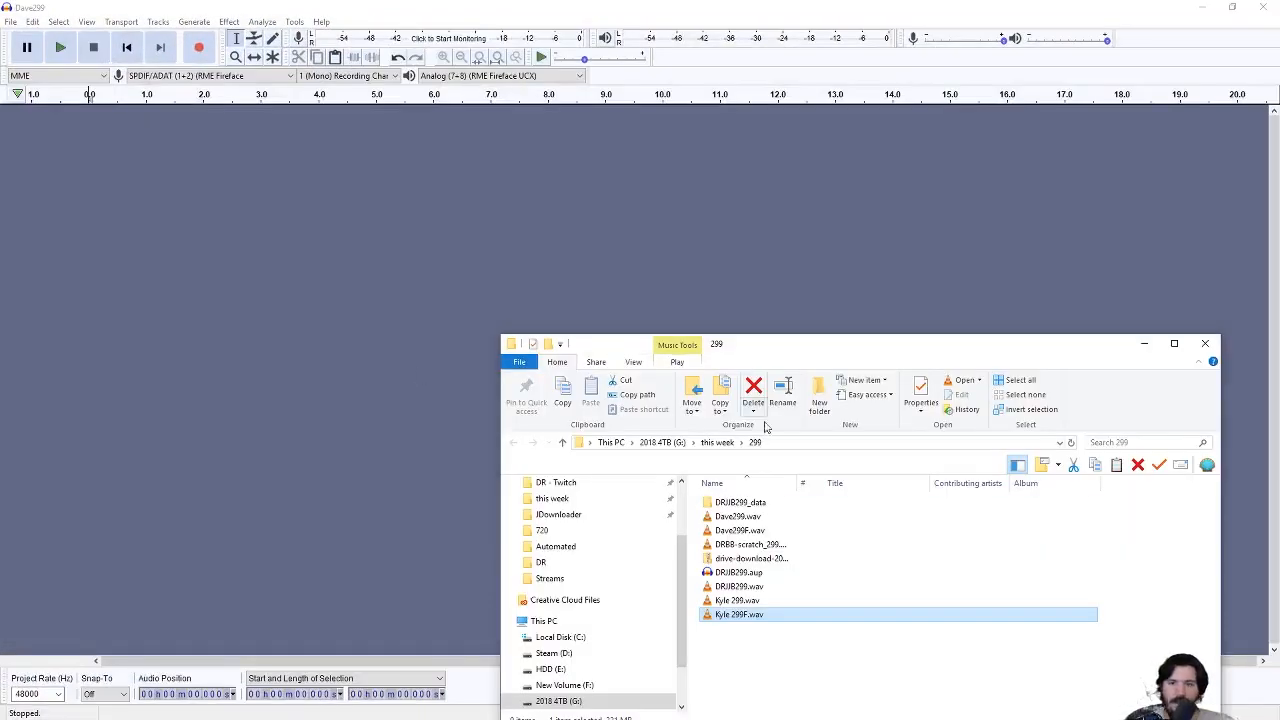
left_click_drag(755, 546, 302, 347)
left_click(440, 380)
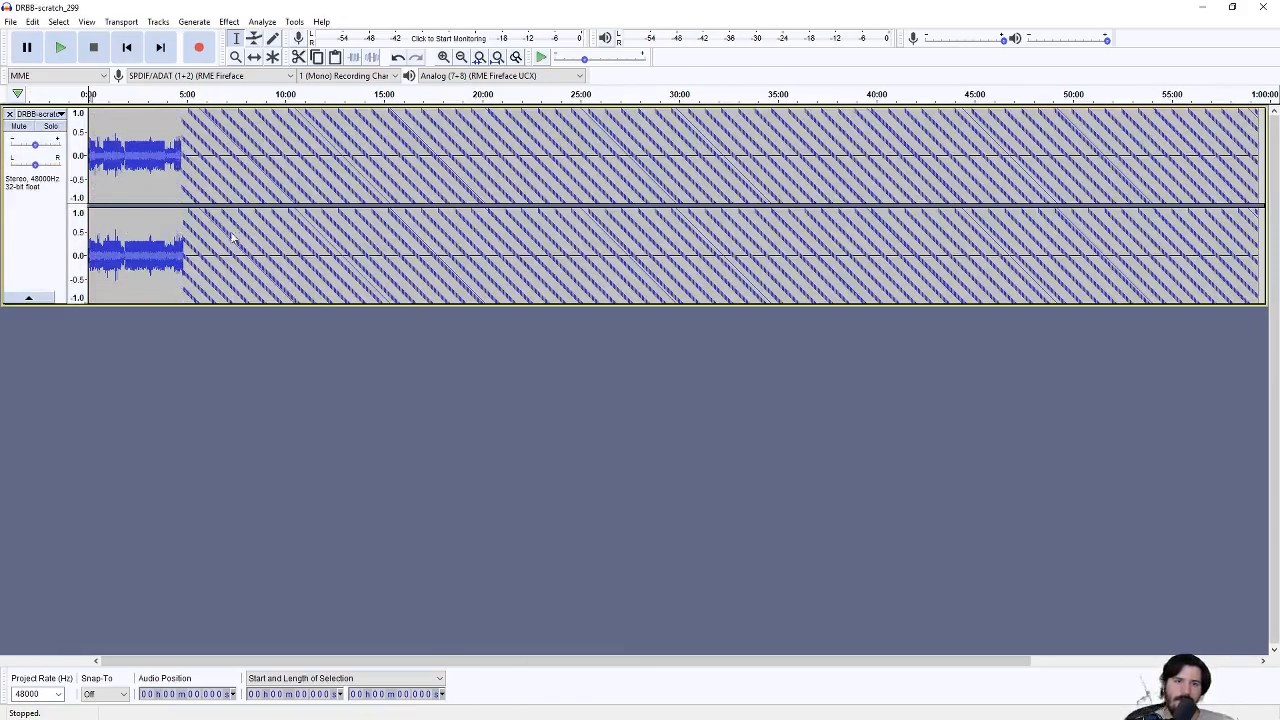
- Truncate silence across the whole scratch mix with a -50 dB threshold, 0.25 s duration and truncation to 0.25 s
key("ctrl+a")
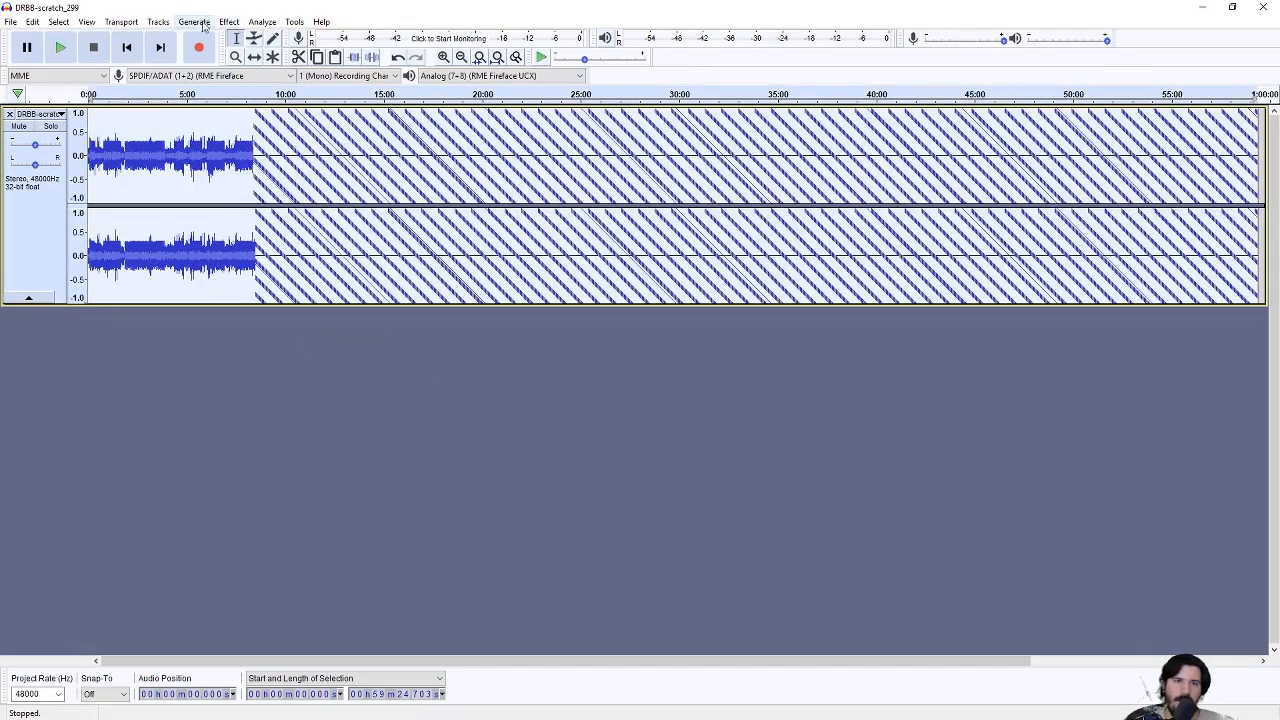
left_click(237, 27)
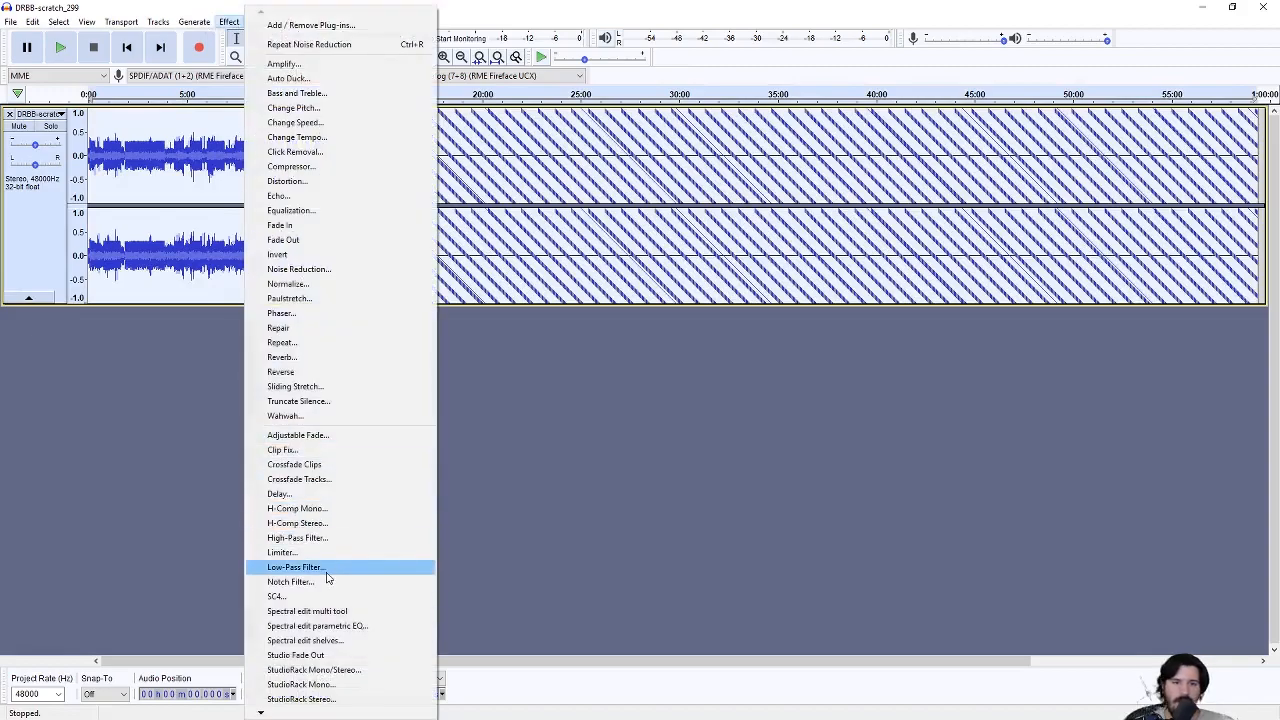
left_click(318, 401)
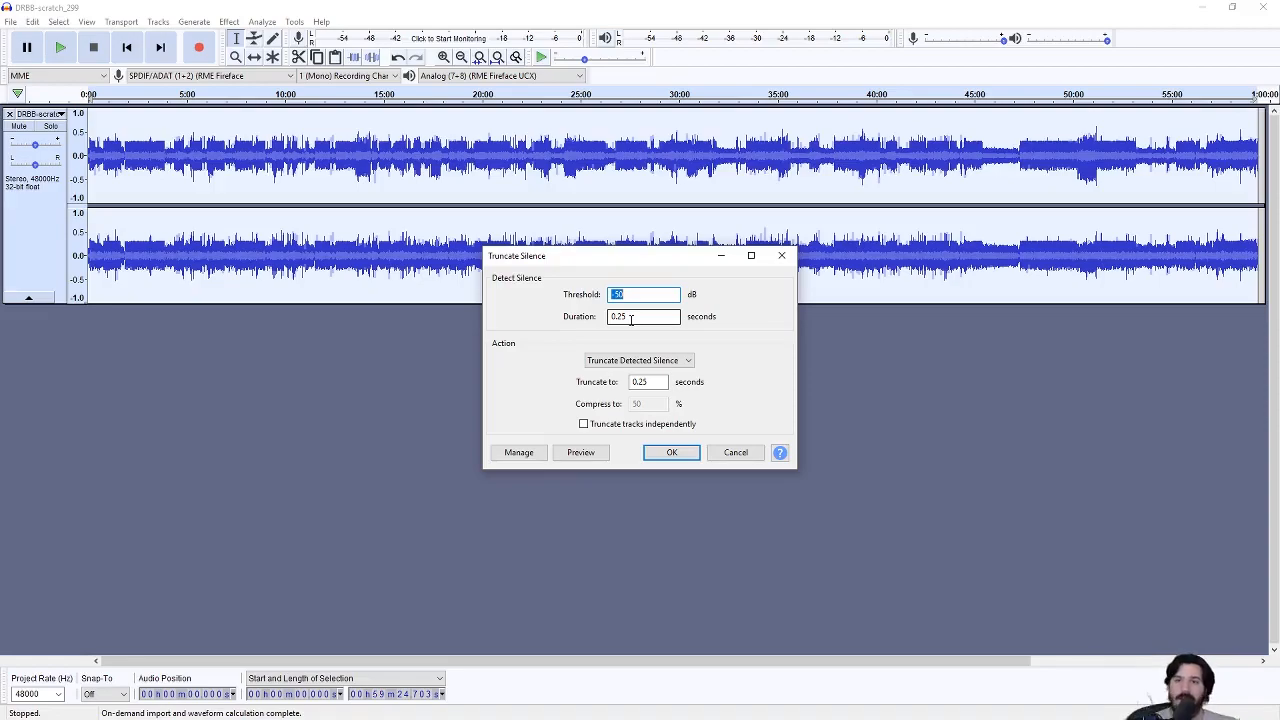
left_click(673, 453)
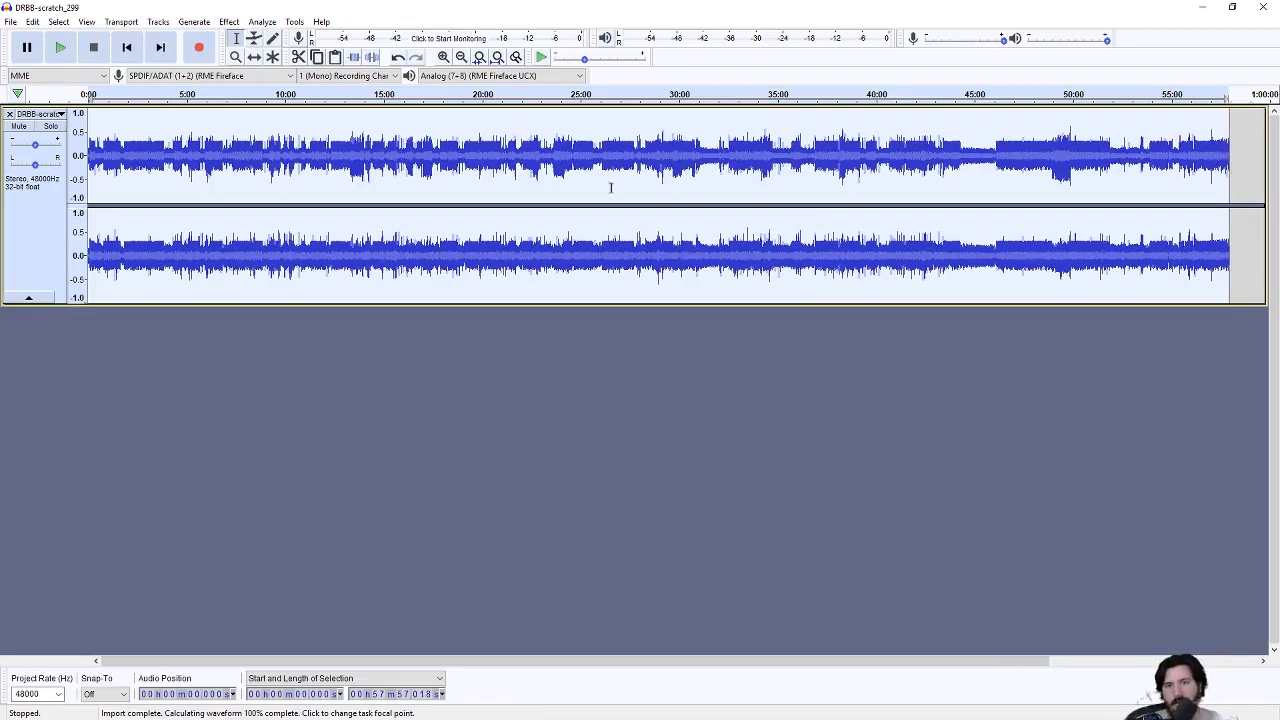
- Compress the whole mix at -57 dB threshold, -40 dB noise floor, 1.5:1 ratio, 0.20 s attack, 1.0 s release and make-up gain
left_click(205, 23)
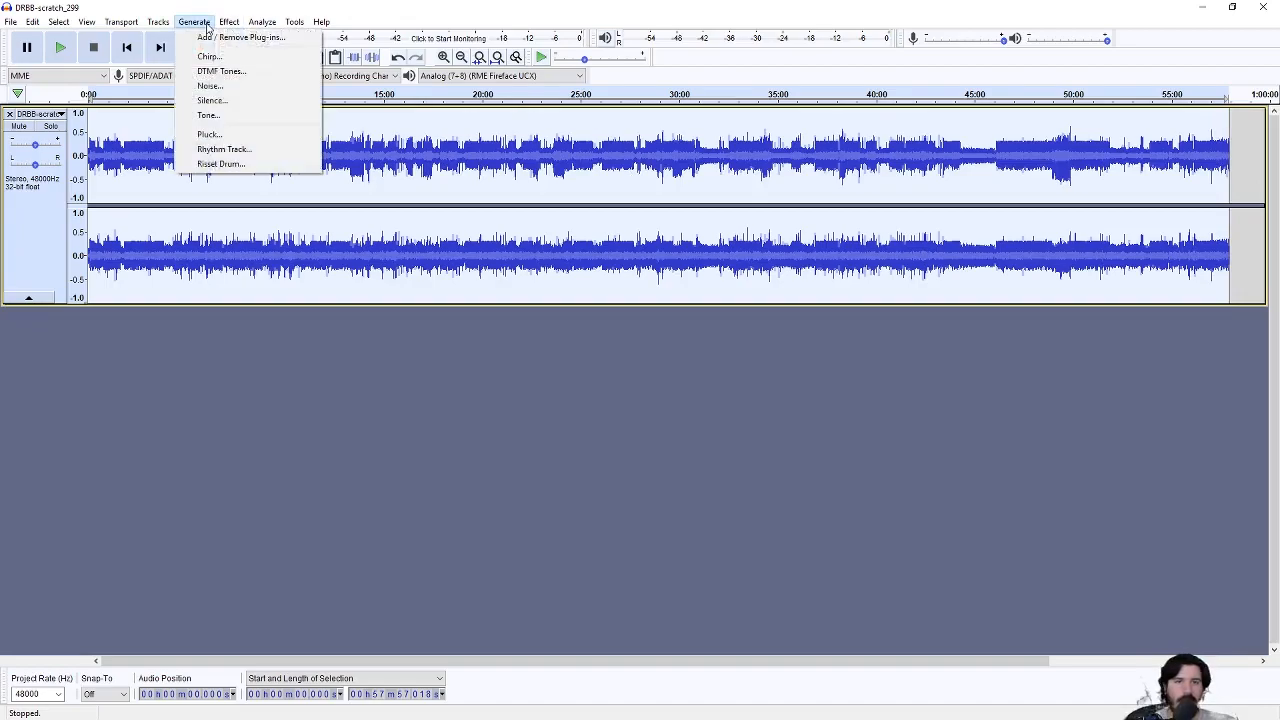
mouse_move(229, 22)
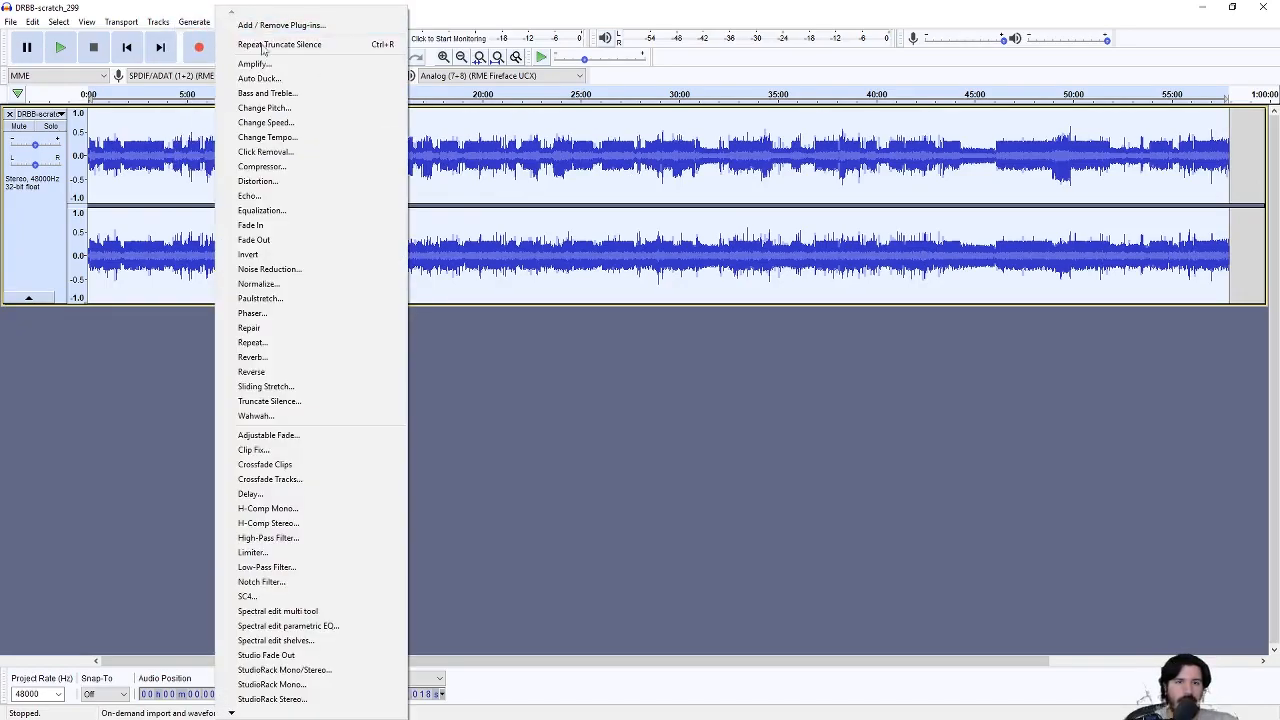
left_click(300, 166)
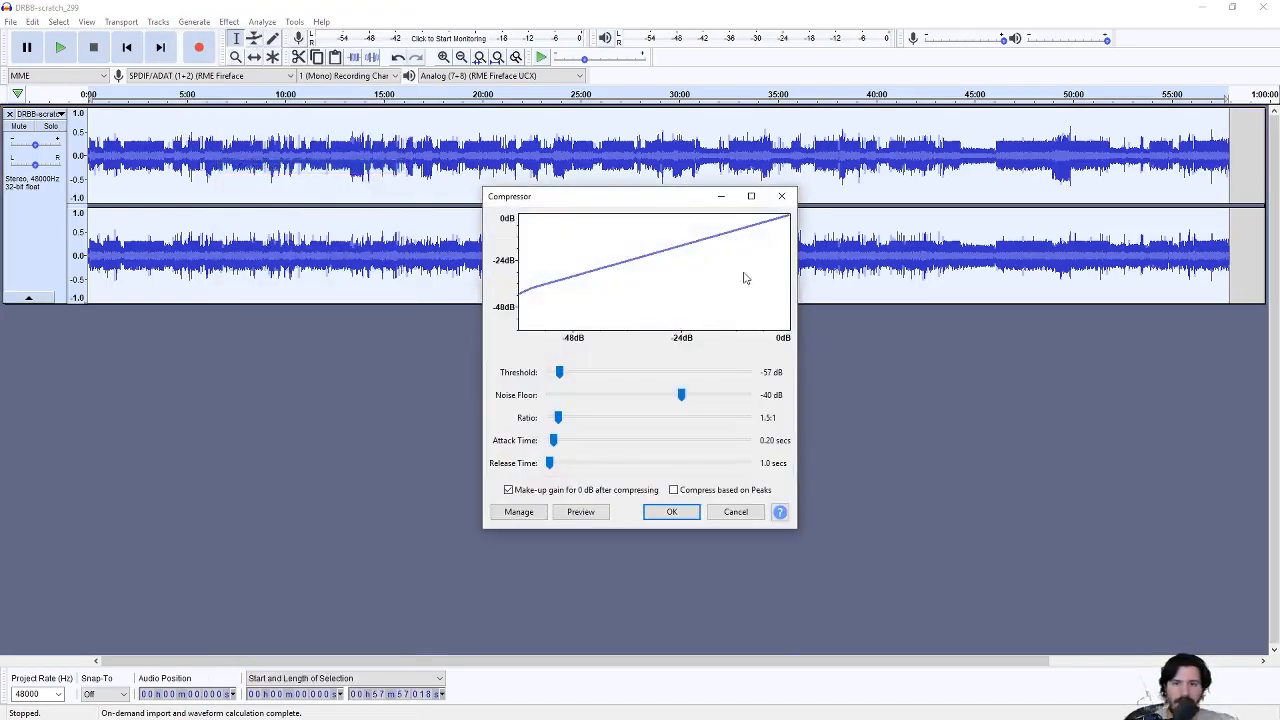
left_click(671, 513)
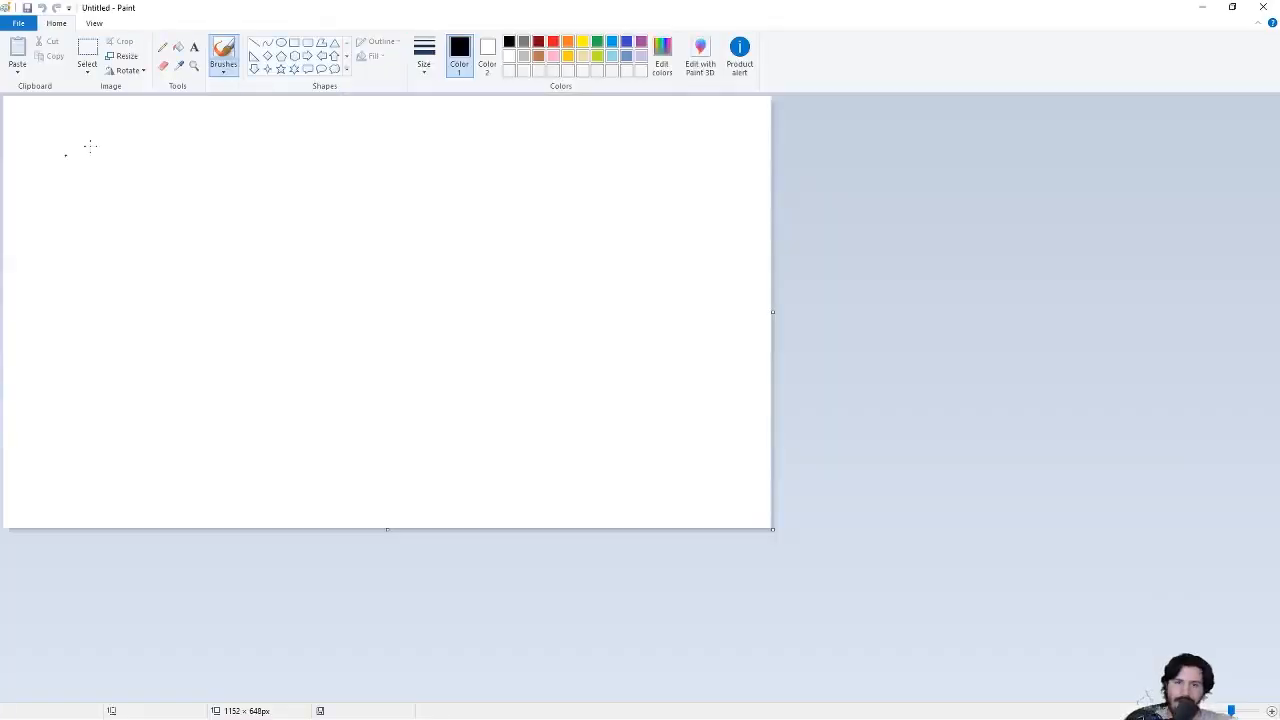
- In a smaller Paint window, pencil a waveform with a medium burst, a quiet passage and a loud burst
mouse_move(510, 7)
left_mouse_down()
mouse_move(533, 85)
mouse_move(574, 71)
left_mouse_up()
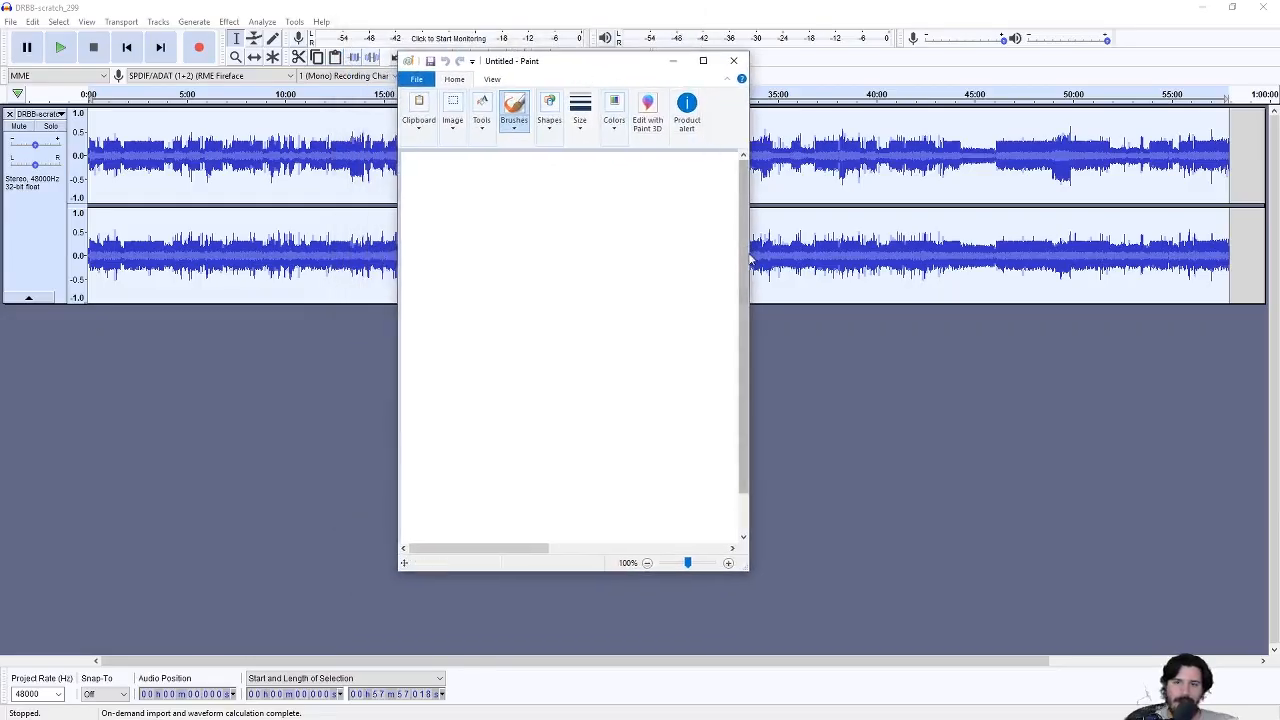
left_click_drag(749, 240, 944, 246)
left_click(477, 103)
mouse_move(434, 309)
left_mouse_down()
mouse_move(448, 323)
mouse_move(485, 280)
mouse_move(688, 314)
mouse_move(703, 292)
mouse_move(746, 346)
mouse_move(788, 290)
mouse_move(890, 295)
left_mouse_up()
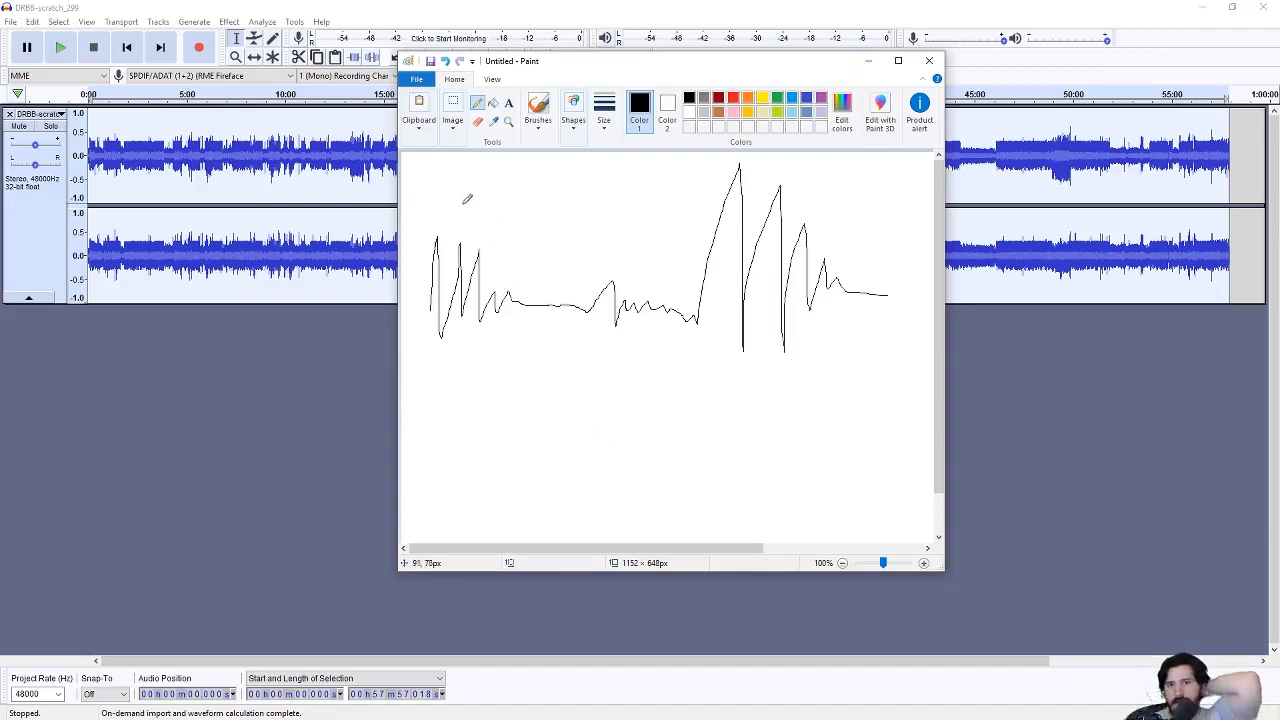
- Draw upward arrows beneath the three sketched passages and downward arrows above the first burst and the loud burst
mouse_move(465, 180)
left_mouse_down()
mouse_move(463, 212)
mouse_move(448, 196)
mouse_move(478, 212)
left_mouse_up()
mouse_move(452, 396)
left_mouse_down()
mouse_move(464, 360)
mouse_move(468, 380)
left_mouse_up()
mouse_move(613, 396)
left_mouse_down()
mouse_move(616, 352)
mouse_move(632, 372)
left_mouse_up()
mouse_move(746, 380)
left_mouse_down()
mouse_move(746, 416)
mouse_move(758, 380)
left_mouse_up()
left_click_drag(762, 378, 768, 404)
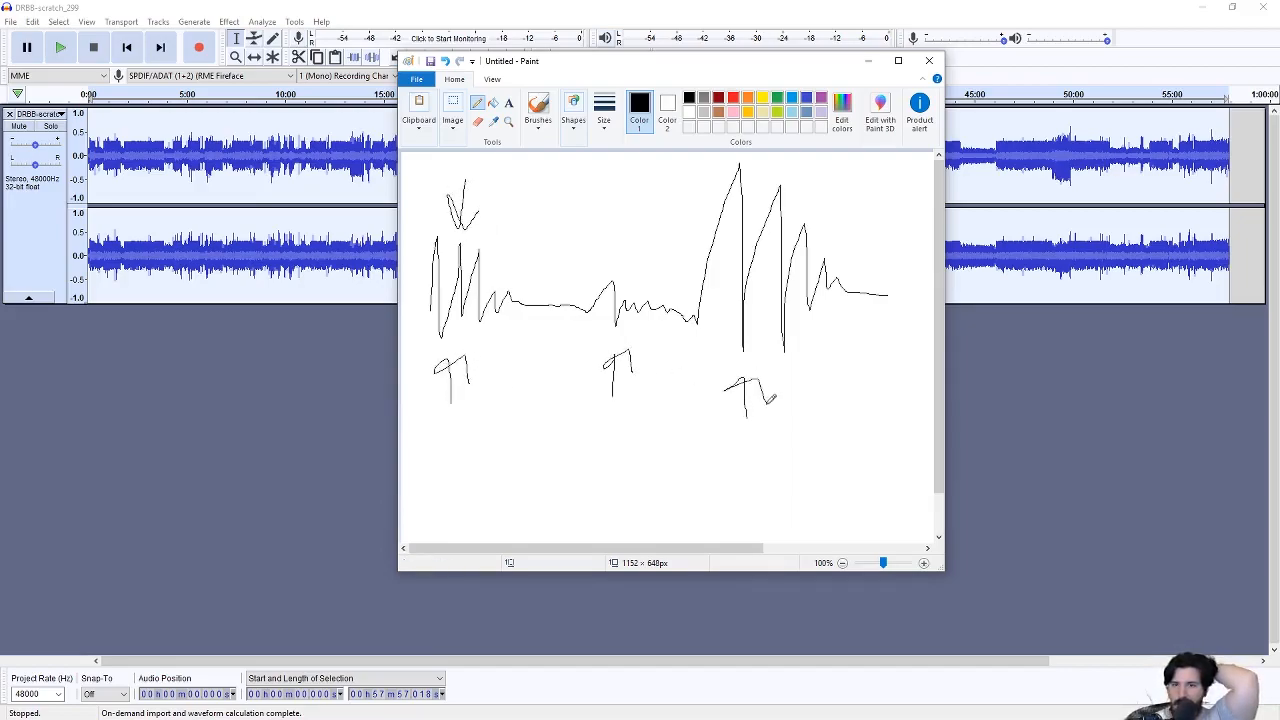
mouse_move(771, 158)
left_mouse_down()
mouse_move(773, 180)
mouse_move(796, 166)
left_mouse_up()
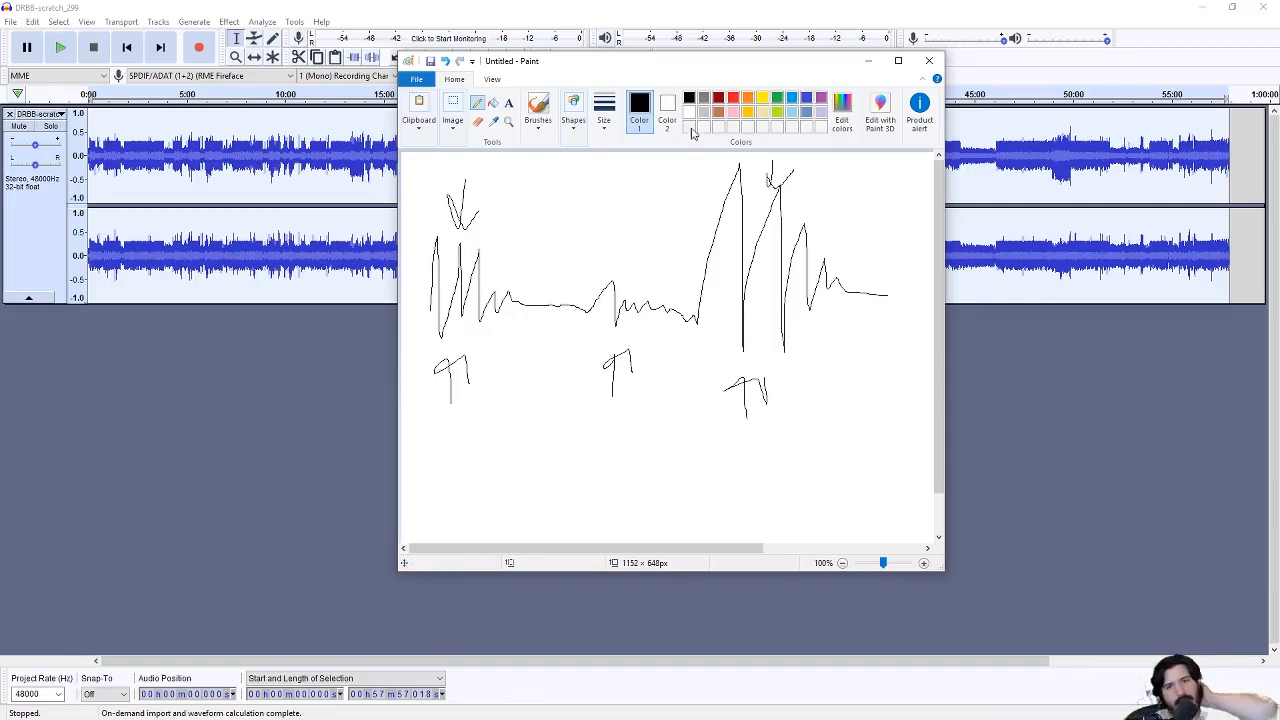
- Examine the Dynamics curve and settings of the 414 input channel in the RME TotalMix FX mixer
mouse_move(669, 68)
left_mouse_down()
mouse_move(0, 95)
mouse_move(397, 51)
mouse_move(426, 70)
left_mouse_up()
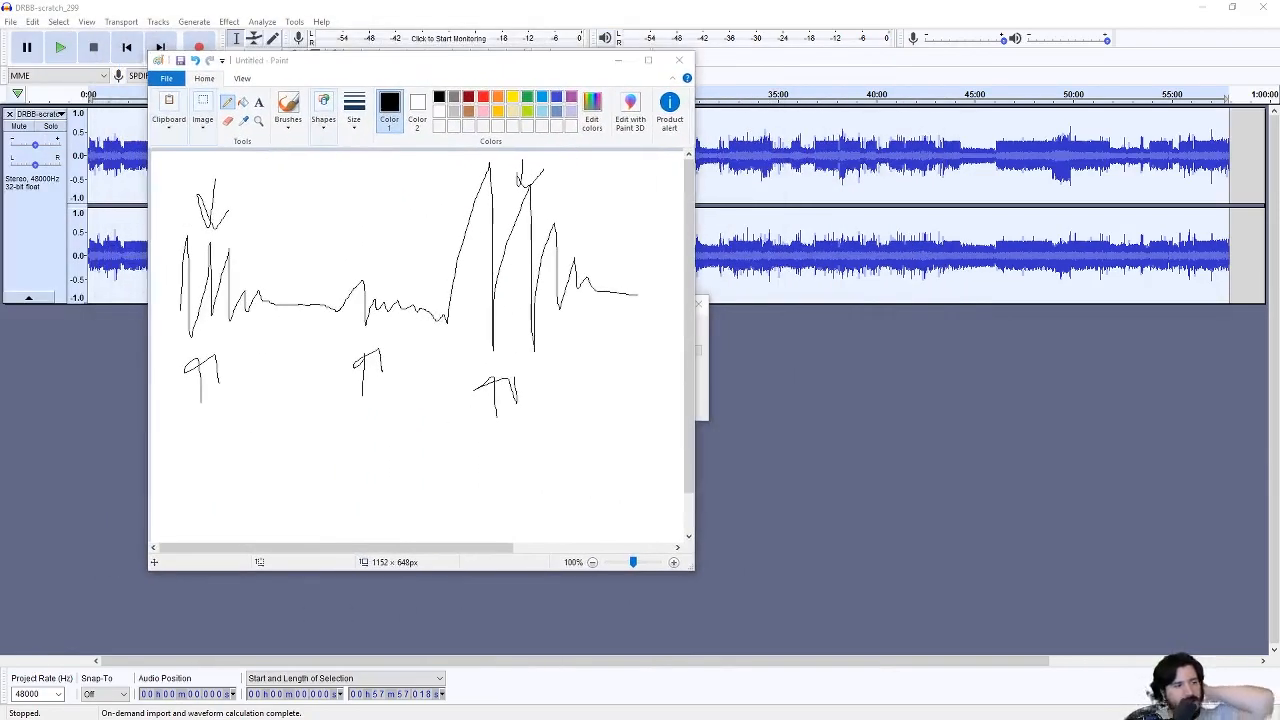
left_click_drag(0, 70, 665, 47)
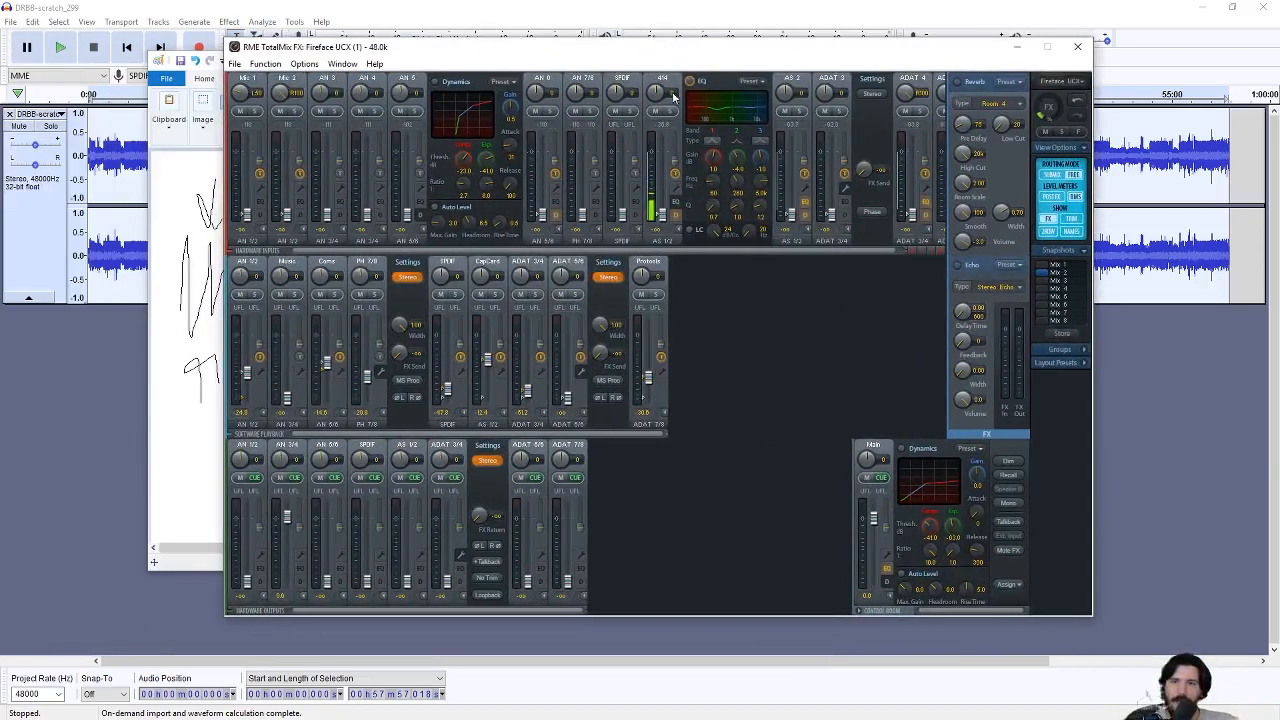
left_click(675, 214)
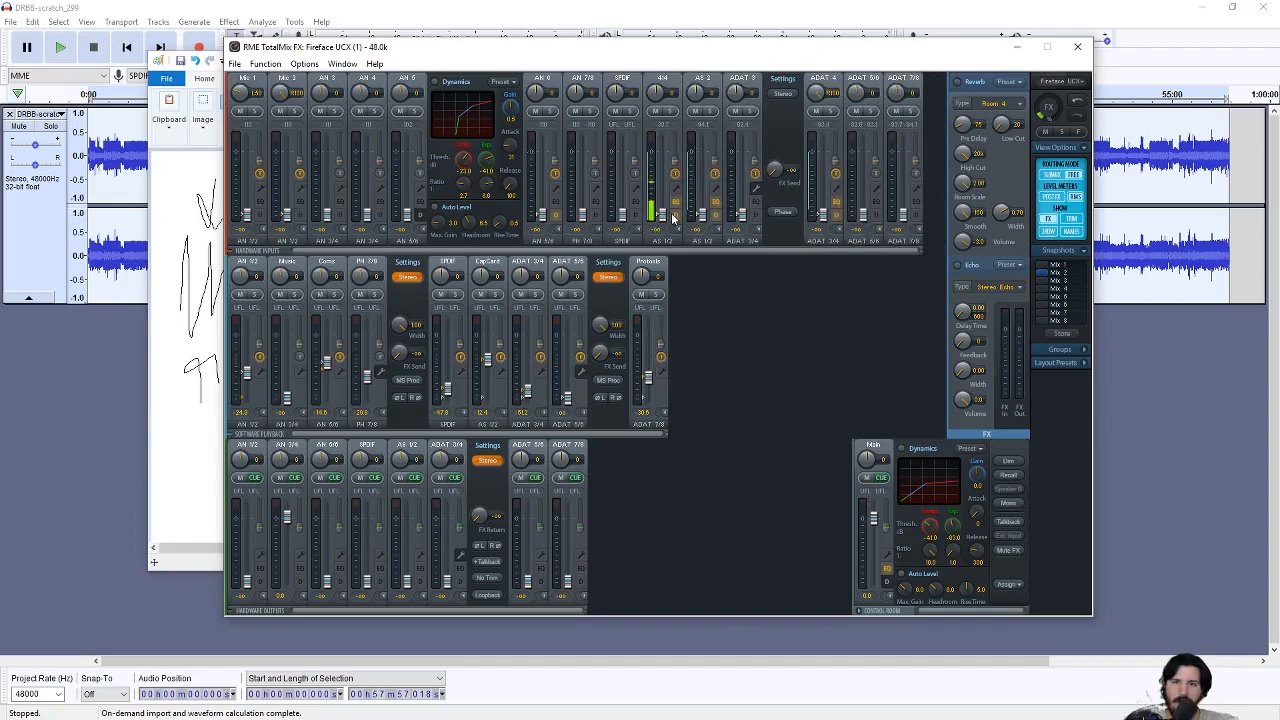
left_click(675, 214)
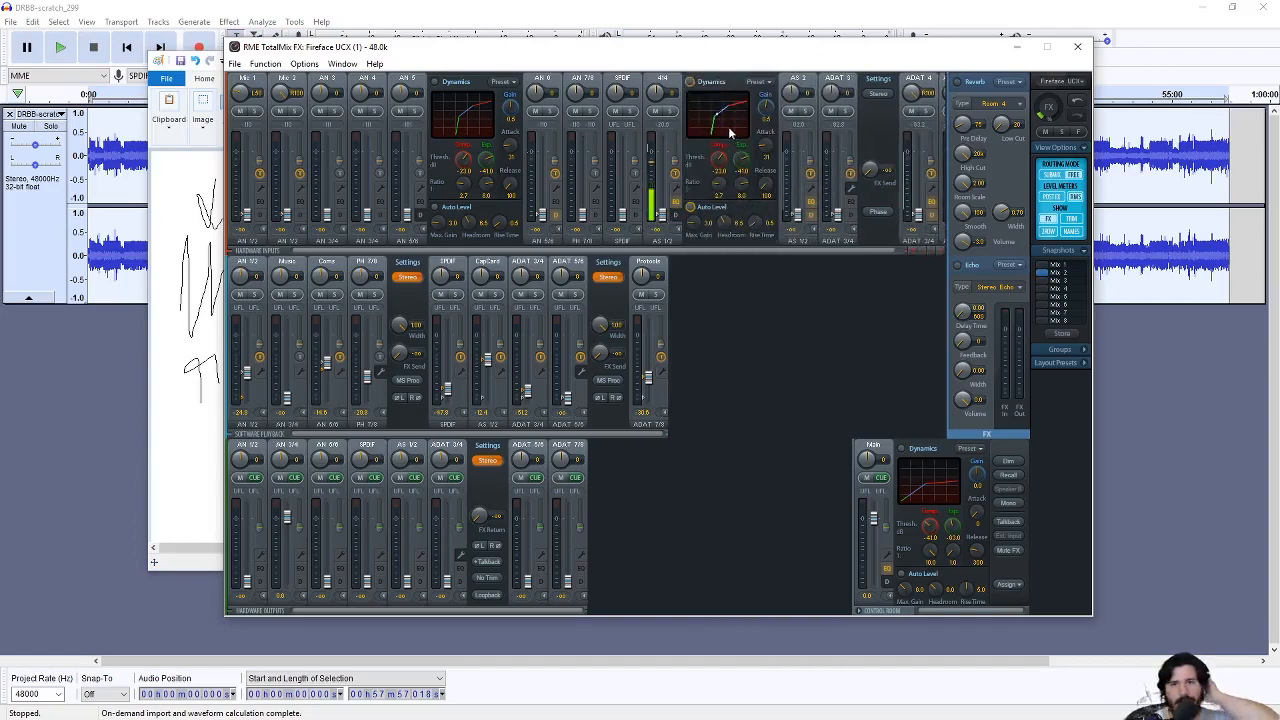
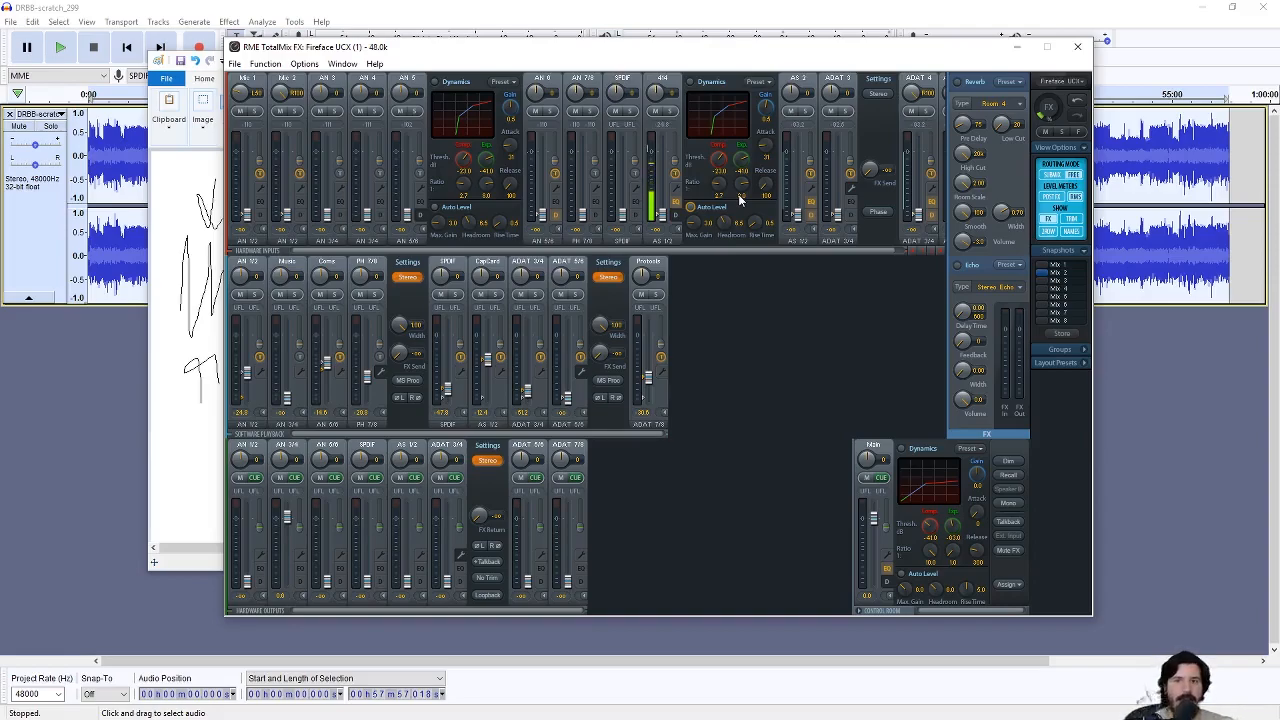
left_click(690, 82)
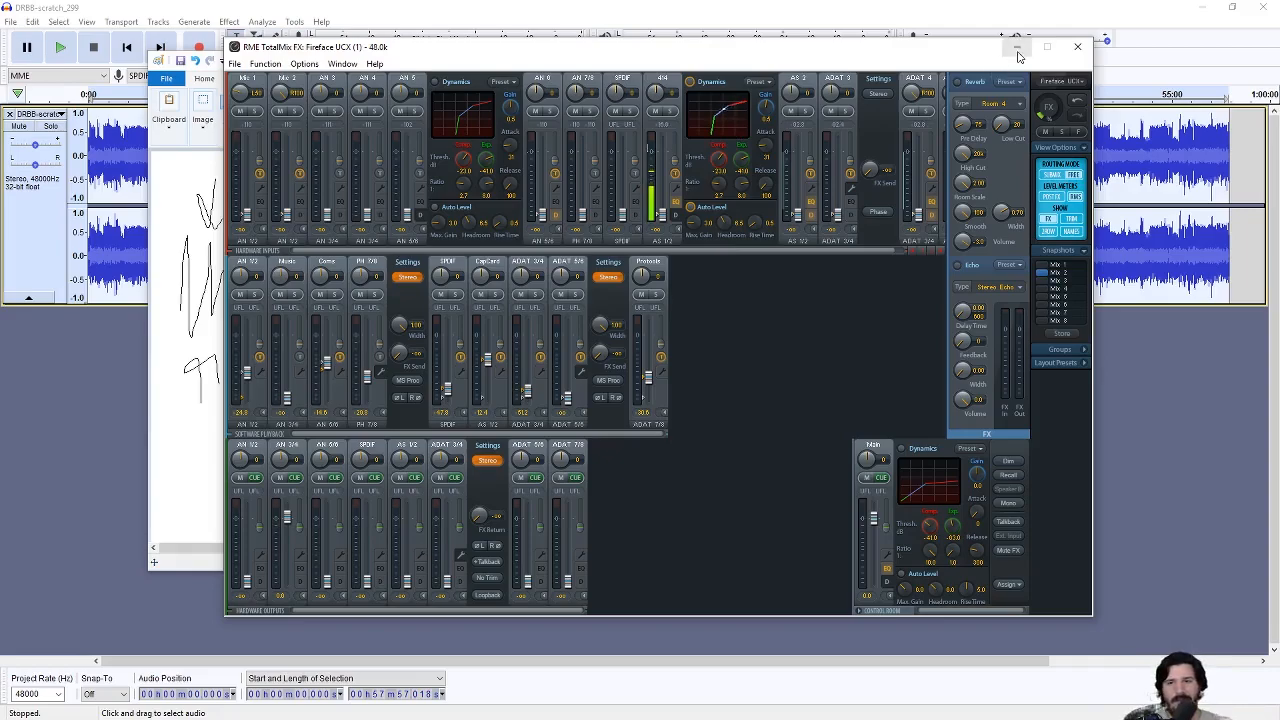
left_click_drag(528, 47, 0, 87)
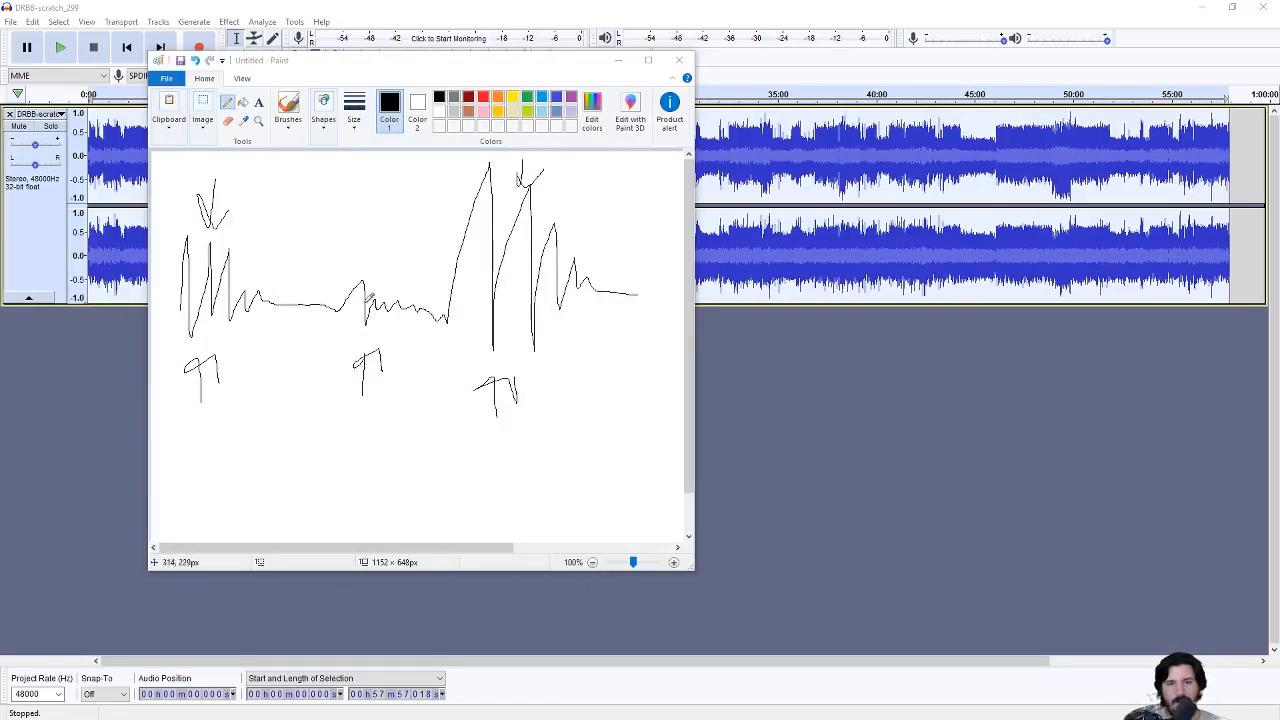
- Sketch a flattened, evenly levelled waveform below the first one in Paint, and close the drawing without saving
mouse_move(203, 481)
left_mouse_down()
mouse_move(508, 478)
mouse_move(522, 507)
left_mouse_up()
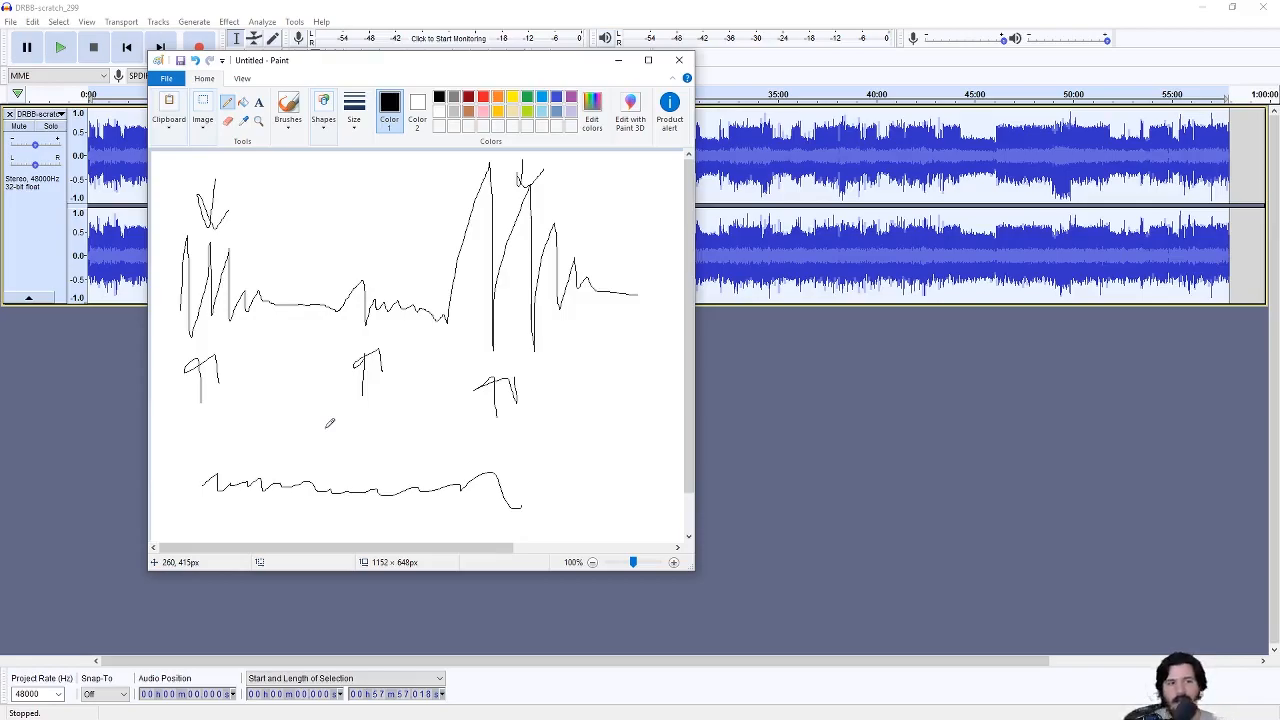
left_click(679, 60)
left_click(432, 320)
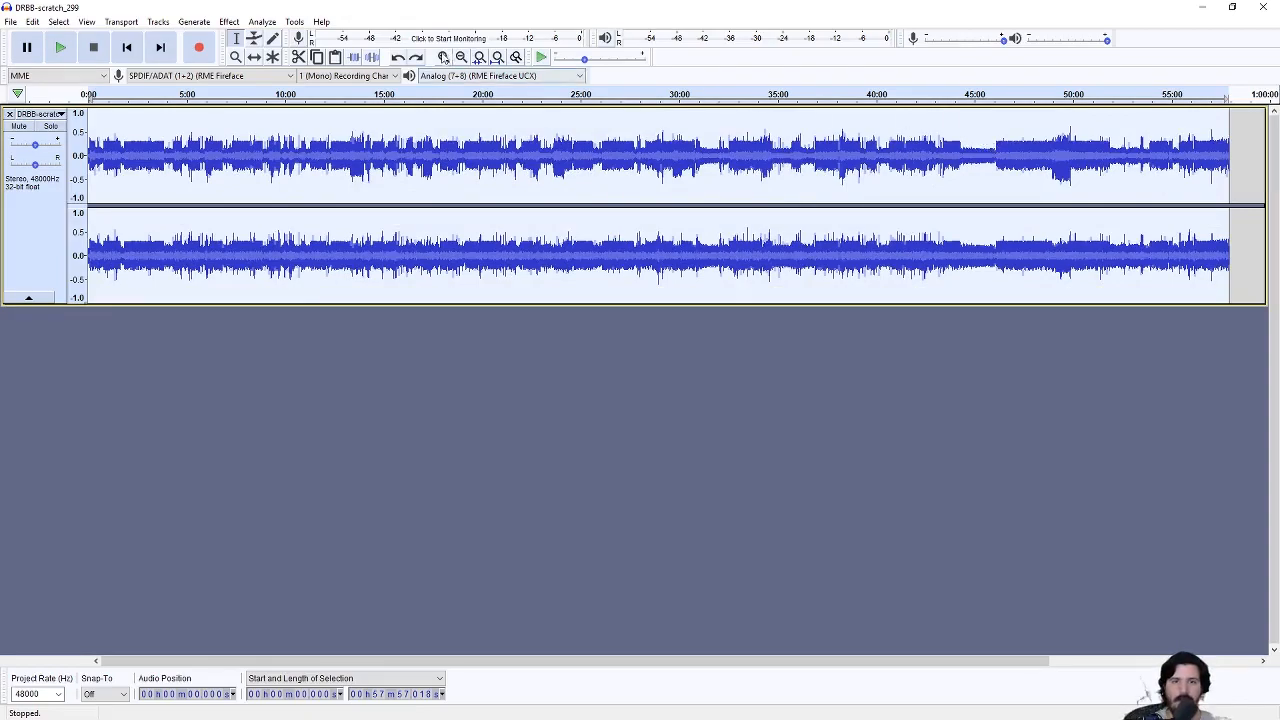
- Examine the quiet passage of the uncompressed mix up close, selecting about one minute from 25:32
left_click(443, 57)
left_click(443, 57)
left_click(443, 57)
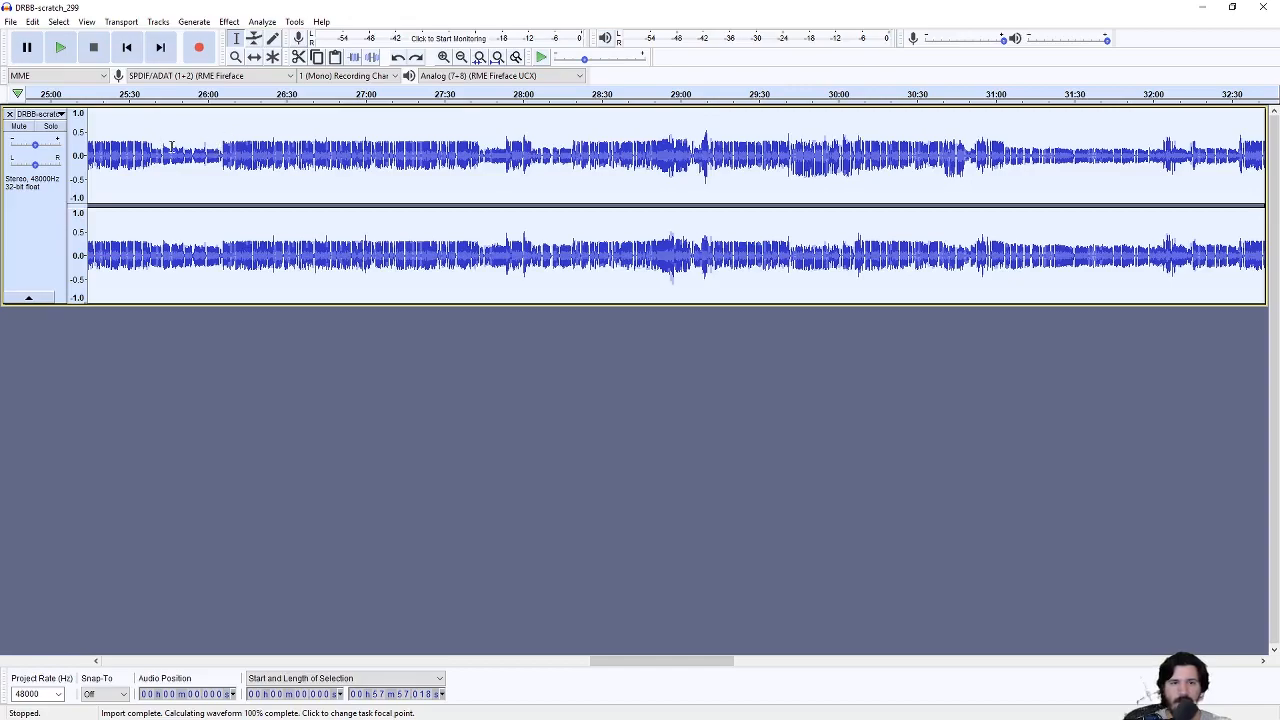
left_click_drag(137, 150, 293, 155)
left_click(443, 57)
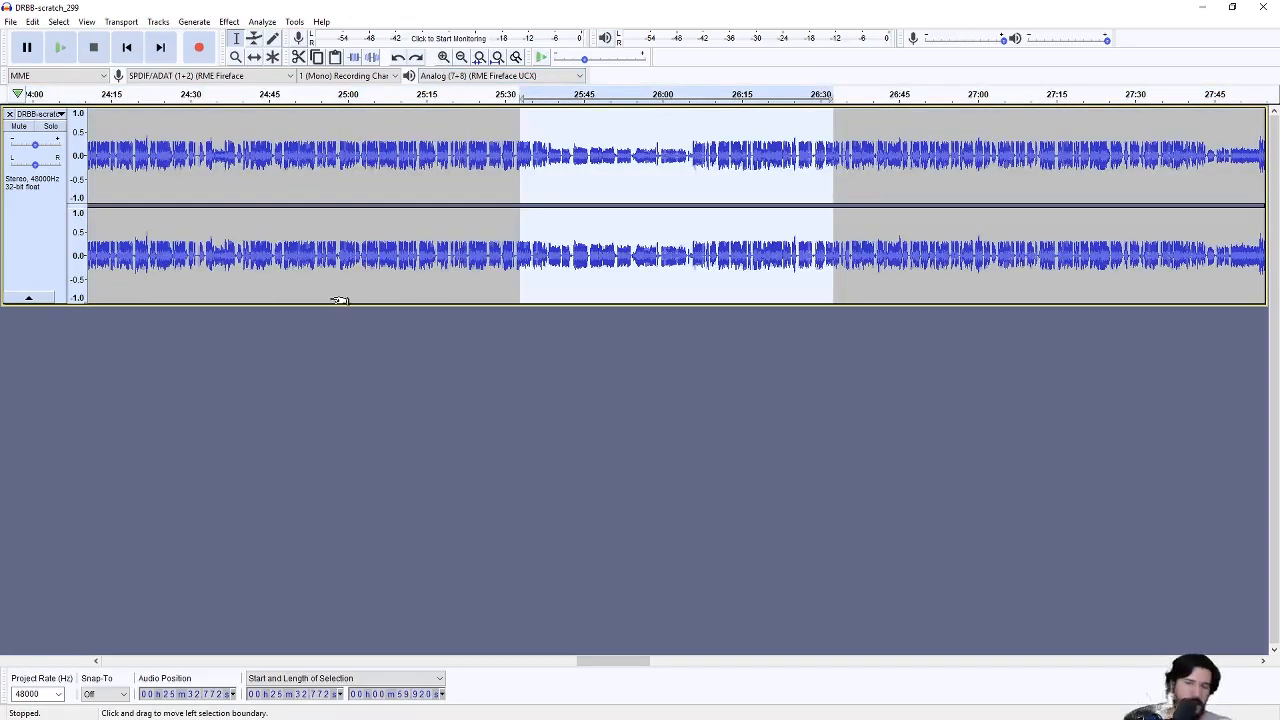
- Select the whole mix, reapply the compressor with the same settings, and check the full waveform
key("ctrl+a")
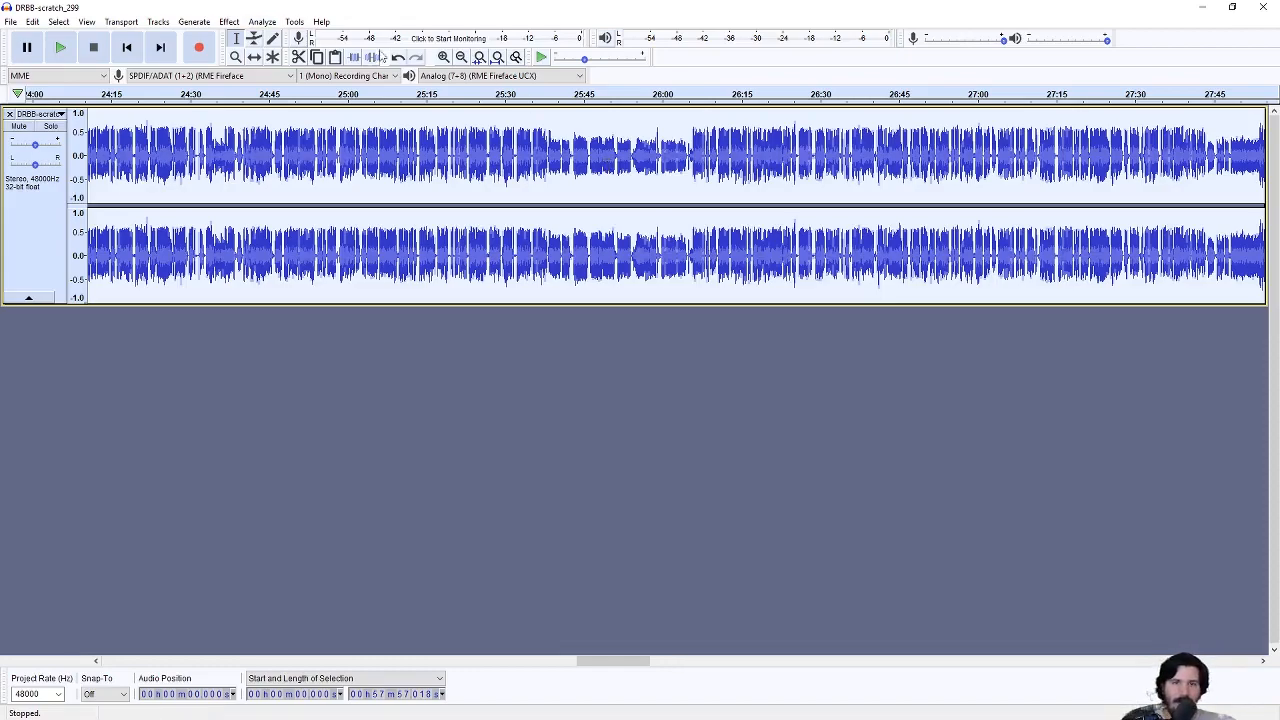
left_click(465, 57)
left_click(465, 57)
left_click(465, 57)
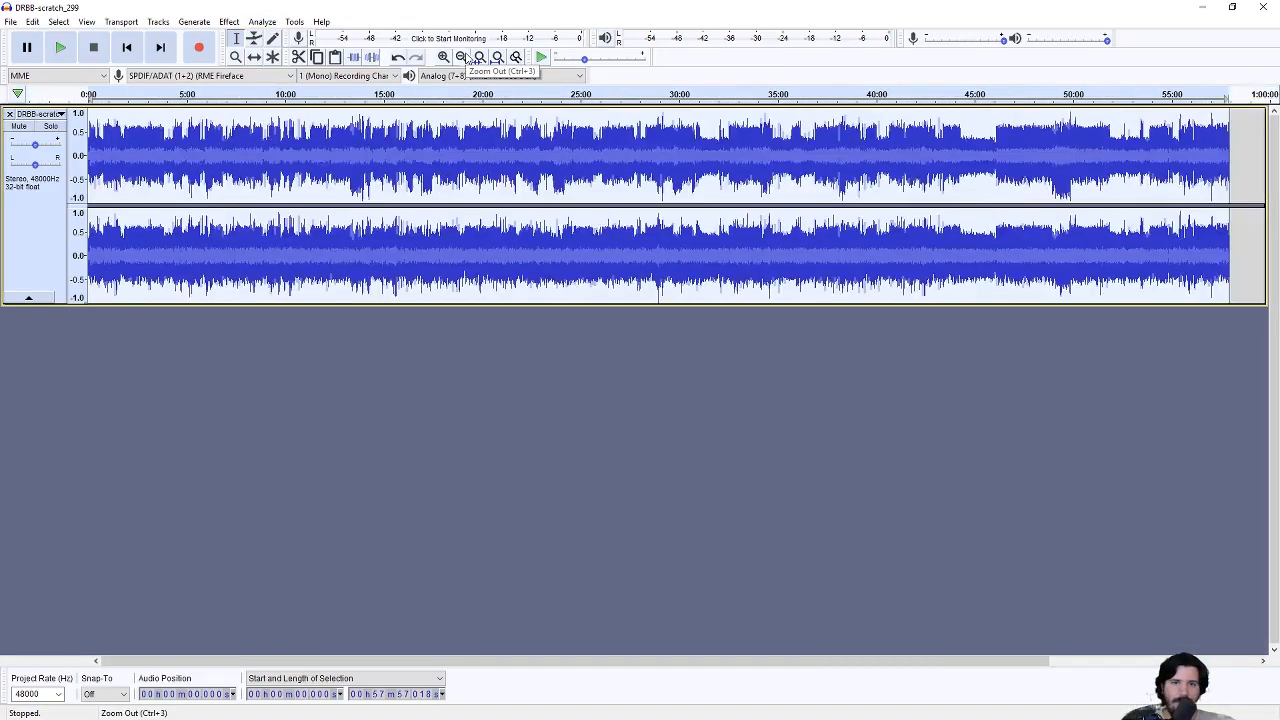
left_click(465, 57)
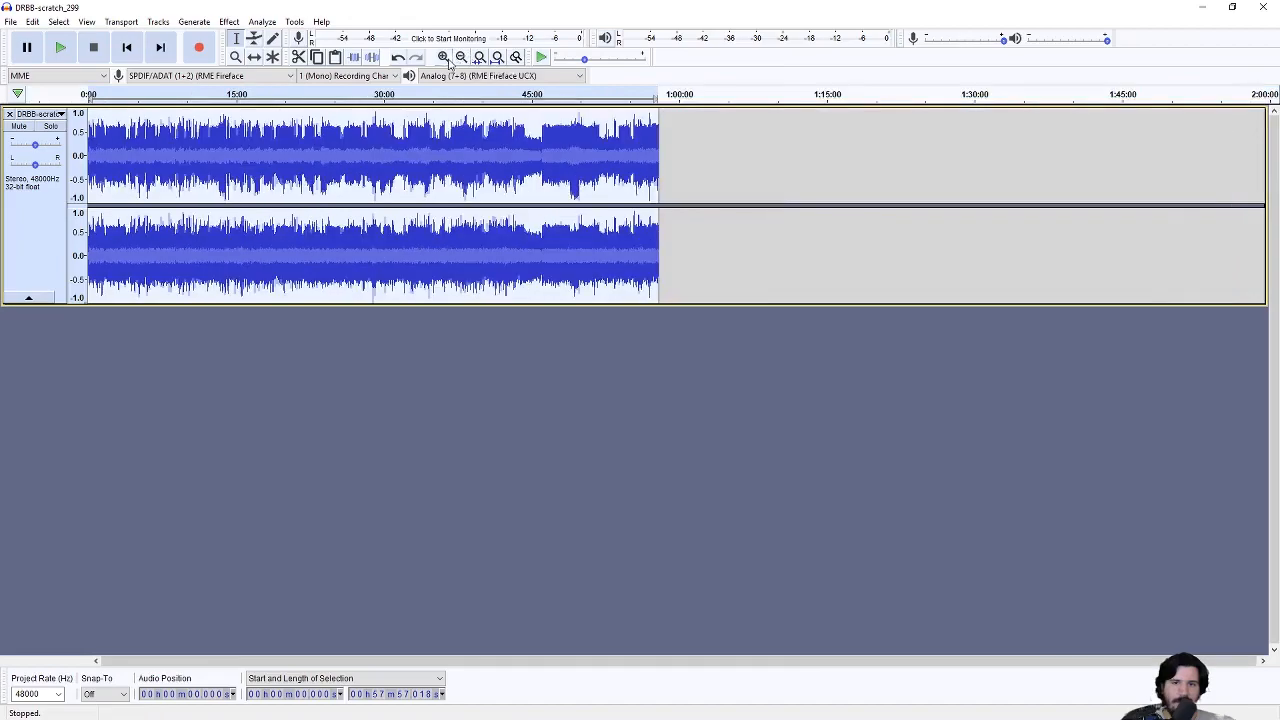
left_click(447, 59)
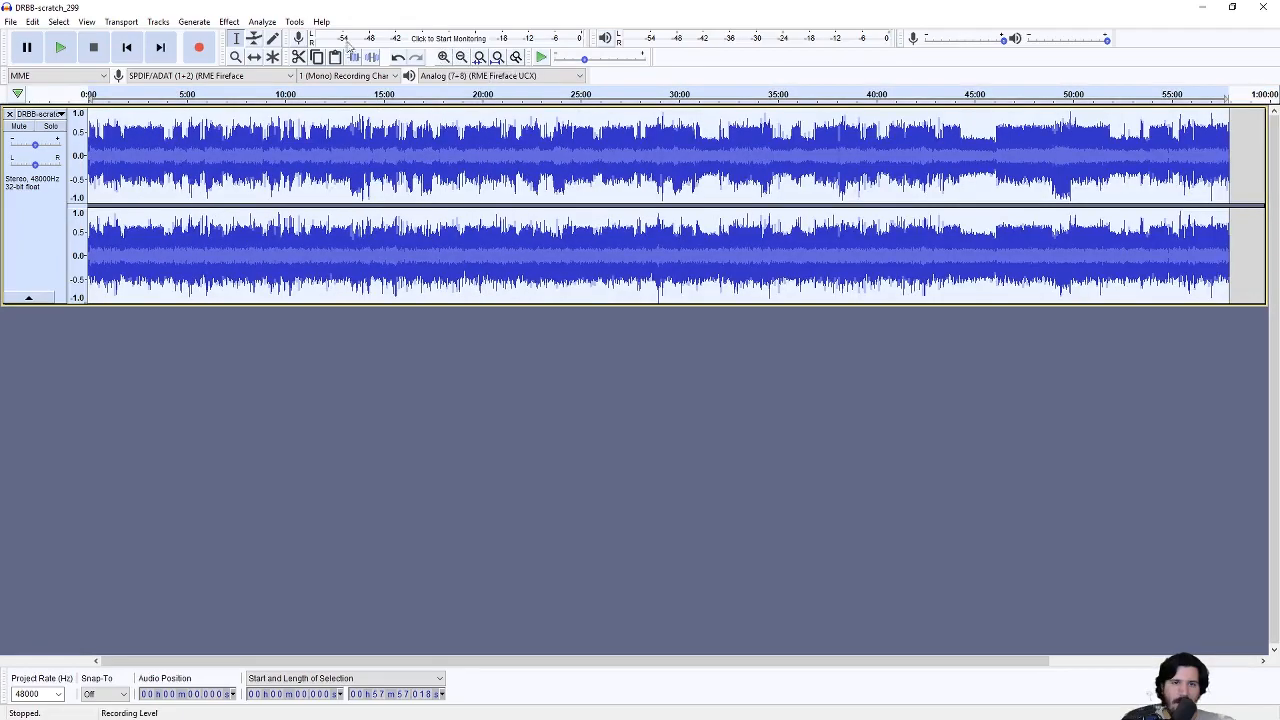
- Try compressor settings on the whole mix with a -30 dB threshold, 5.5:1 ratio and no make-up gain, and cancel the effect
left_click(229, 22)
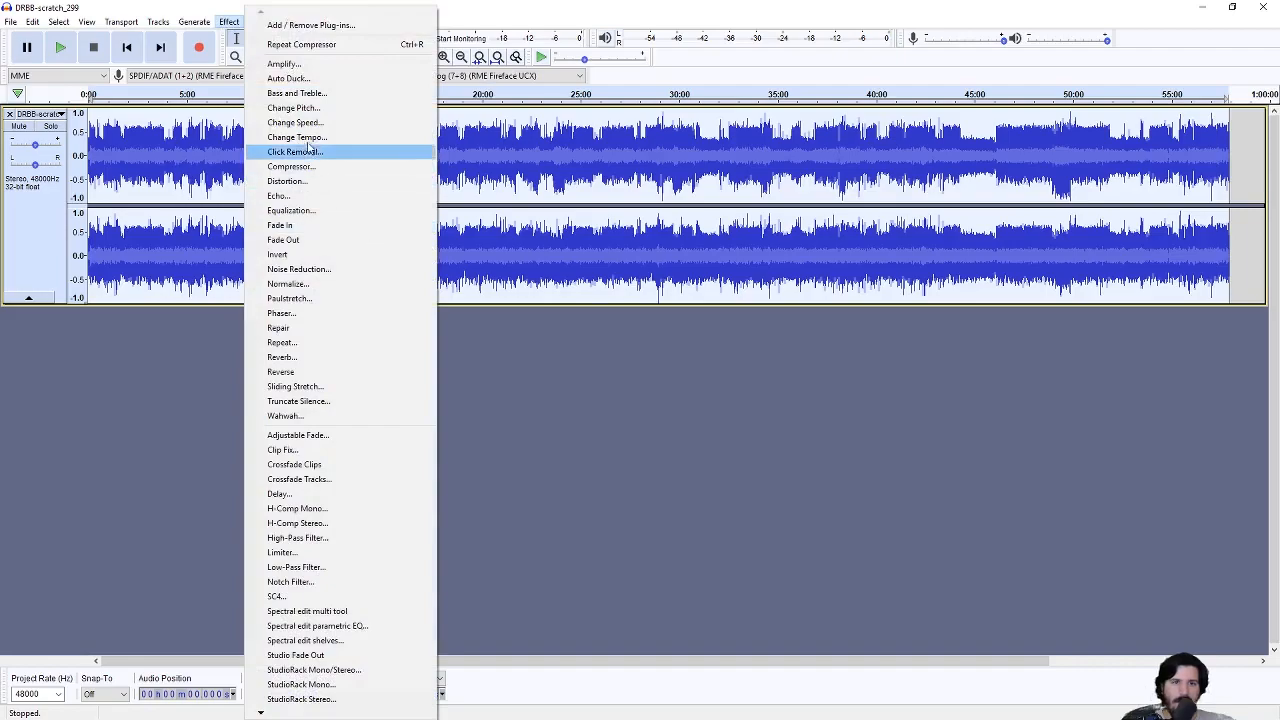
left_click(300, 166)
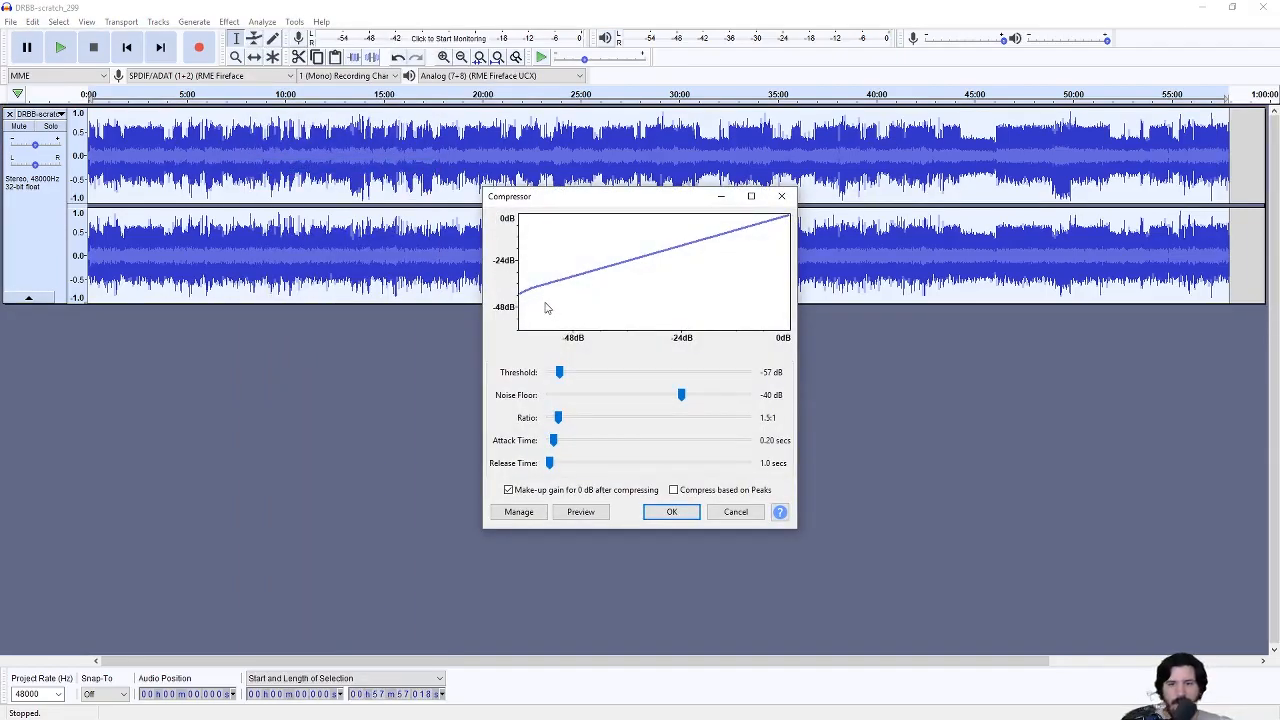
left_click_drag(559, 372, 656, 374)
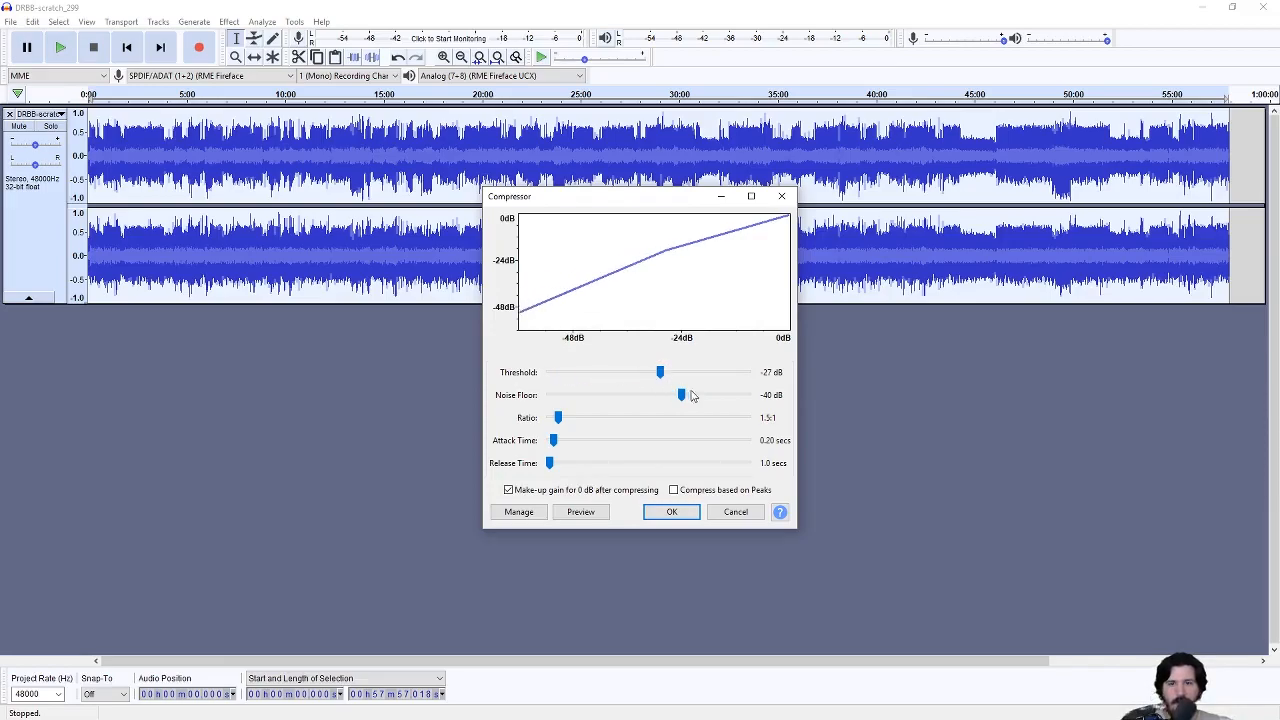
left_click_drag(562, 422, 667, 378)
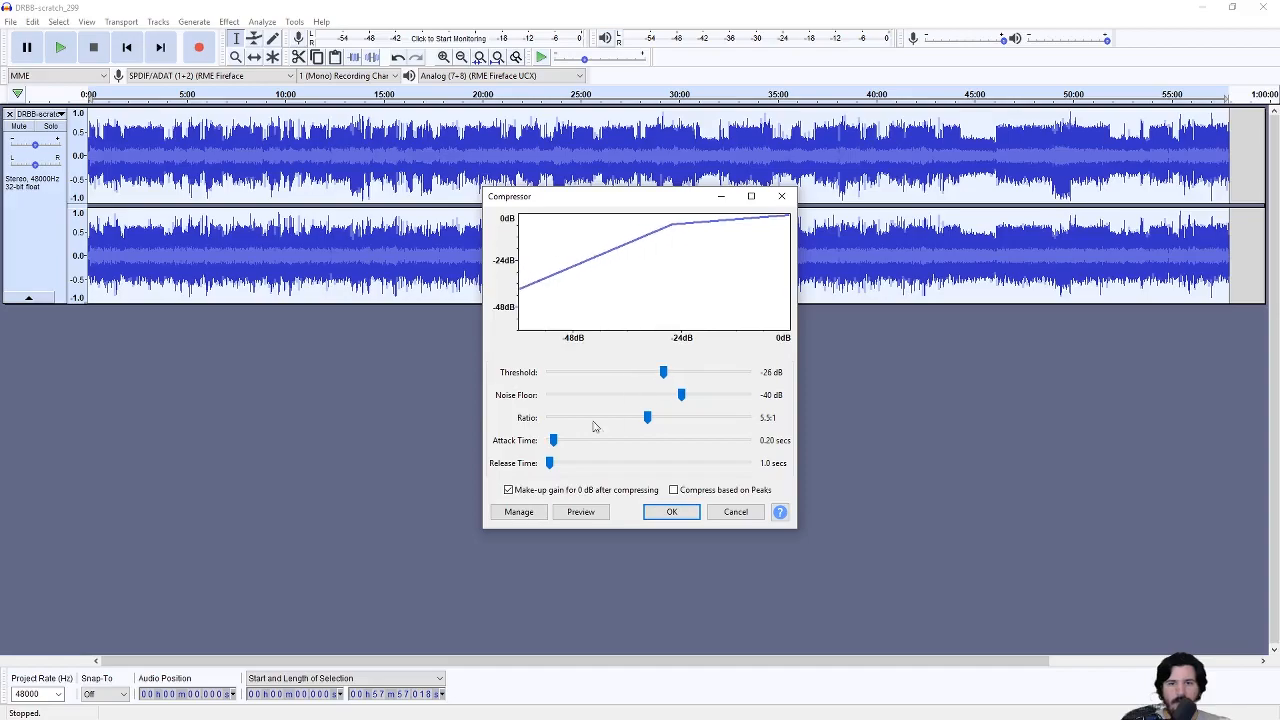
mouse_move(549, 465)
left_mouse_down()
mouse_move(605, 465)
mouse_move(543, 468)
left_mouse_up()
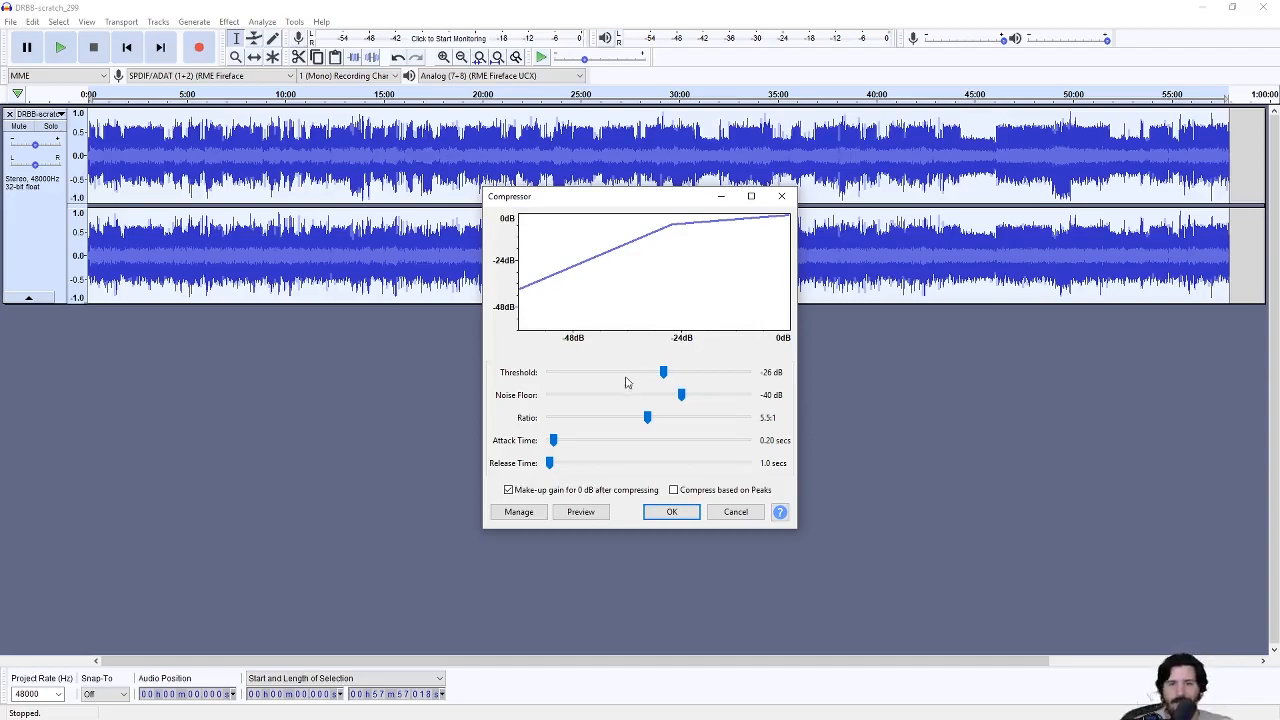
left_click_drag(663, 372, 617, 384)
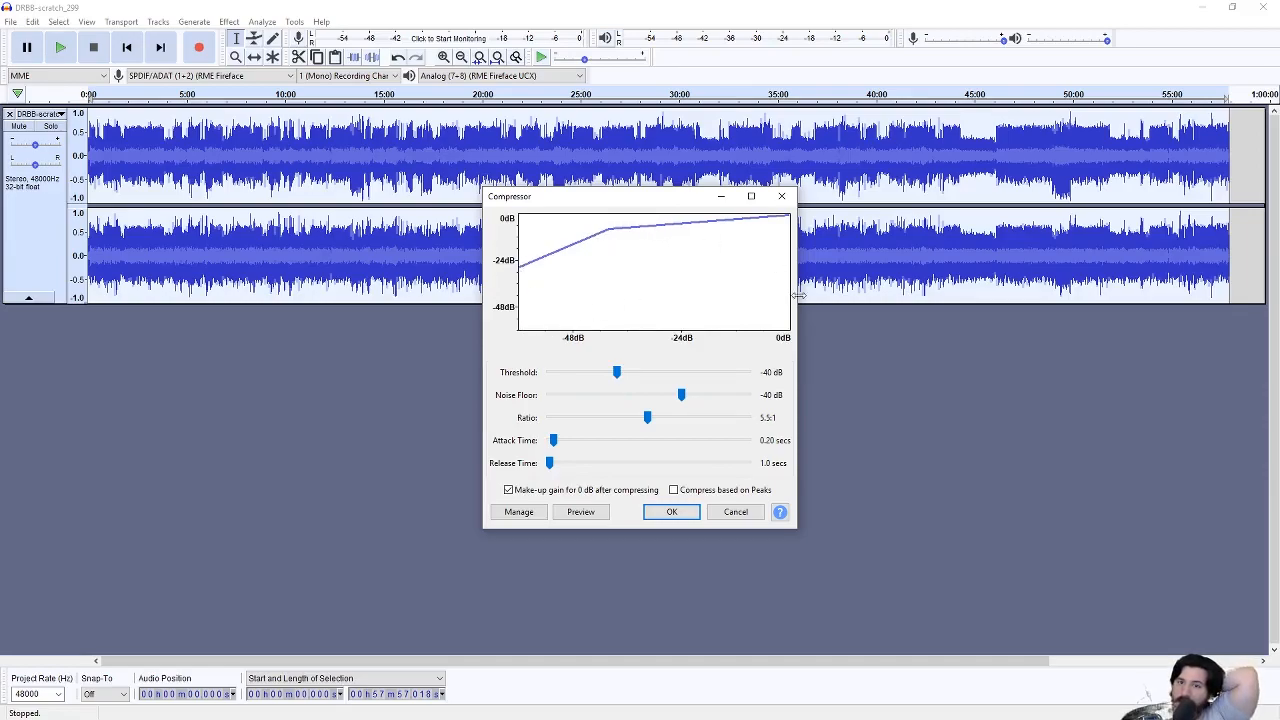
left_click(510, 491)
left_click_drag(616, 372, 650, 373)
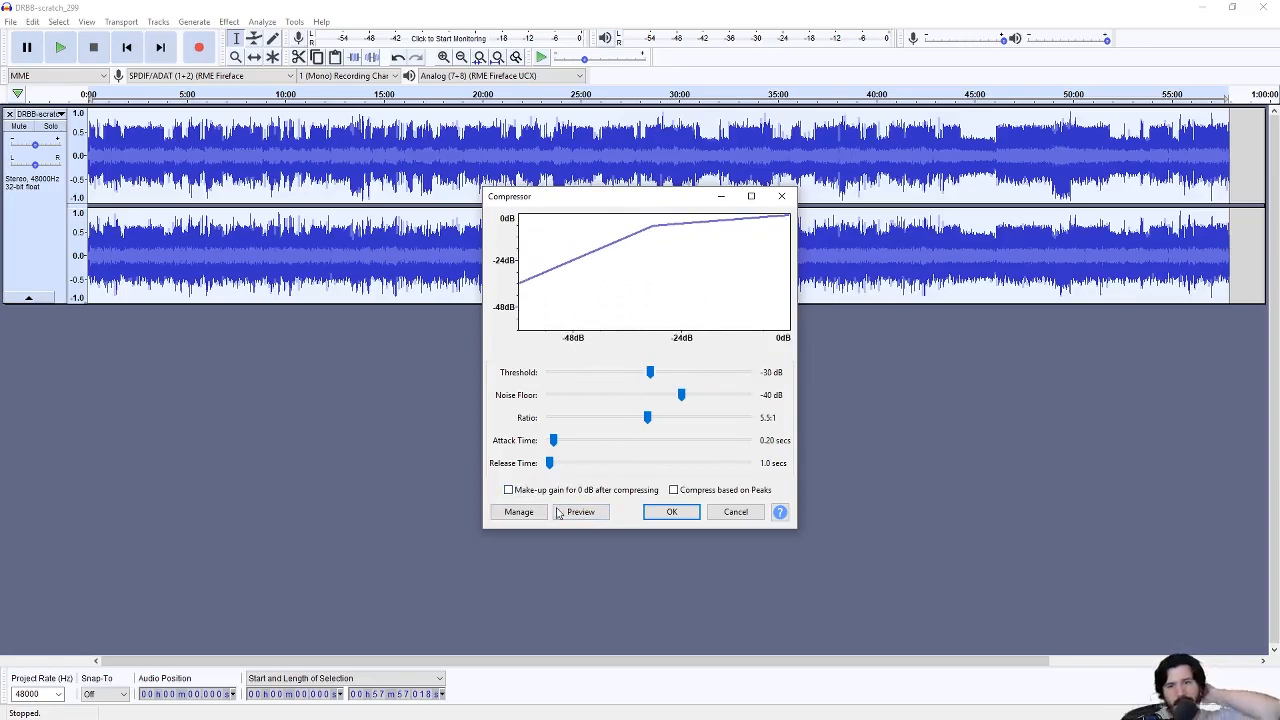
left_click(730, 512)
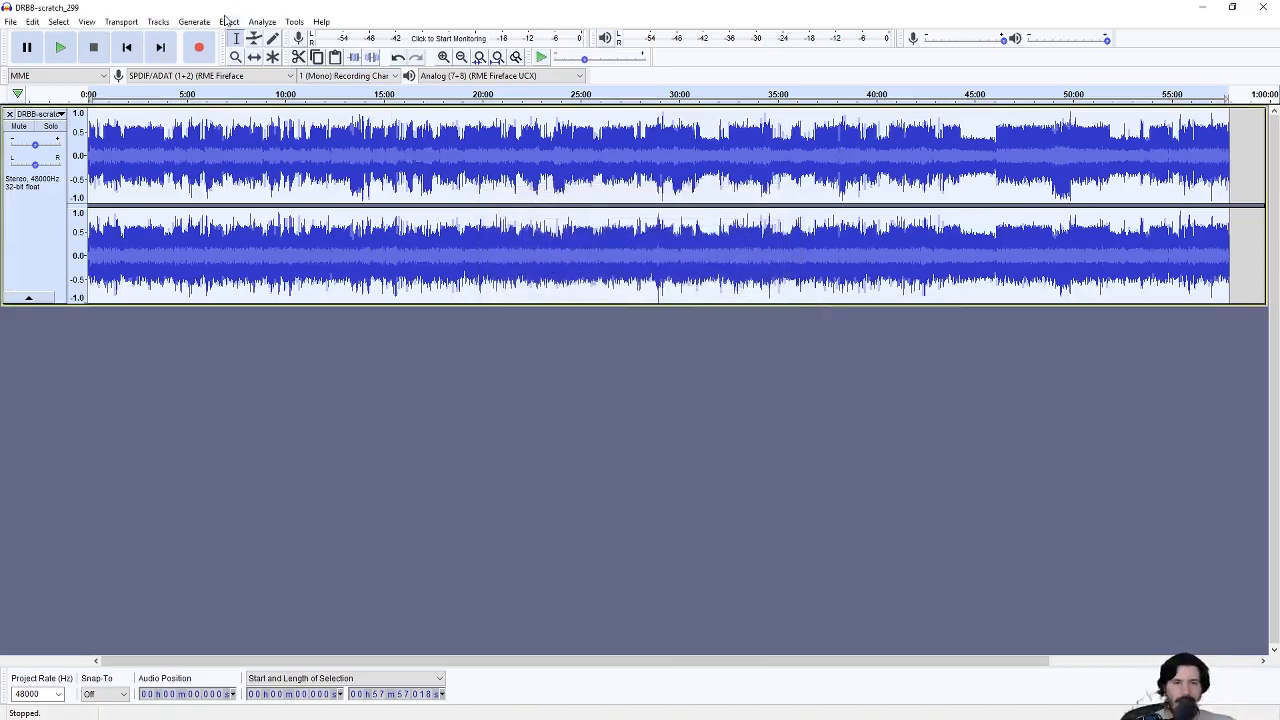
- Try a compressor threshold of -53 dB, noise floor of -50 dB and ratio of 2.4:1, and cancel without applying them
left_click(194, 21)
mouse_move(229, 21)
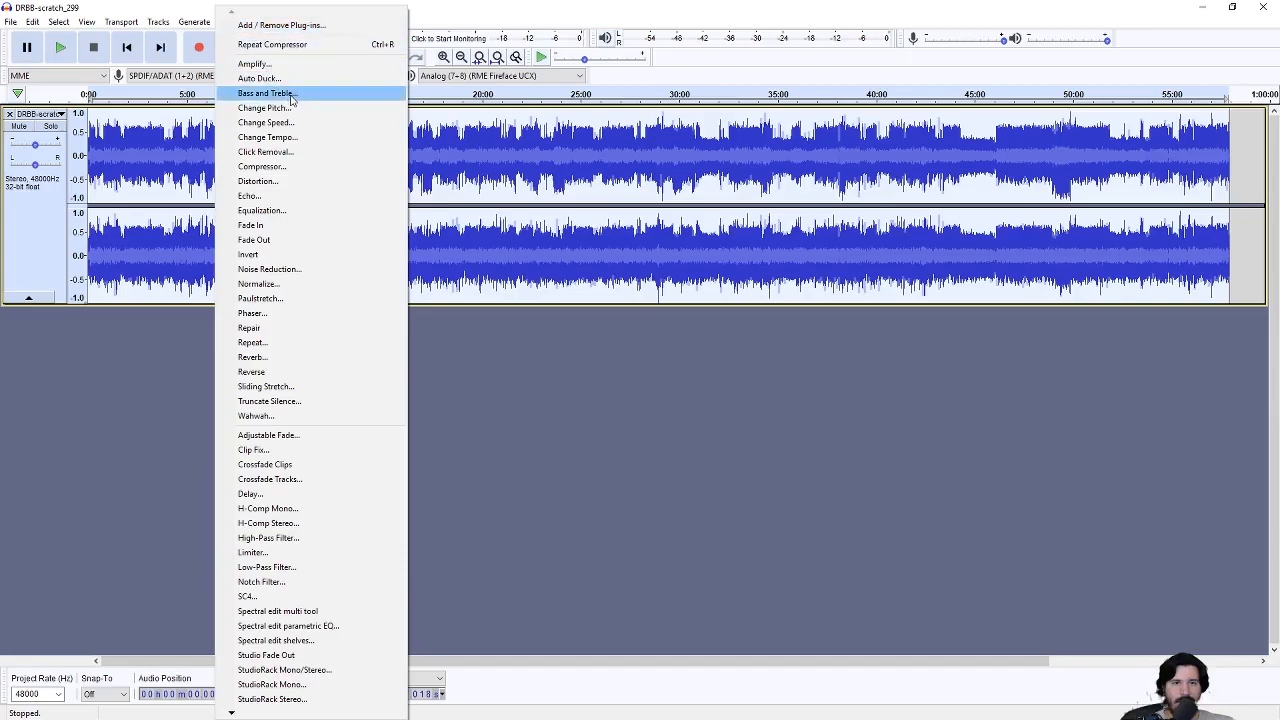
left_click(297, 168)
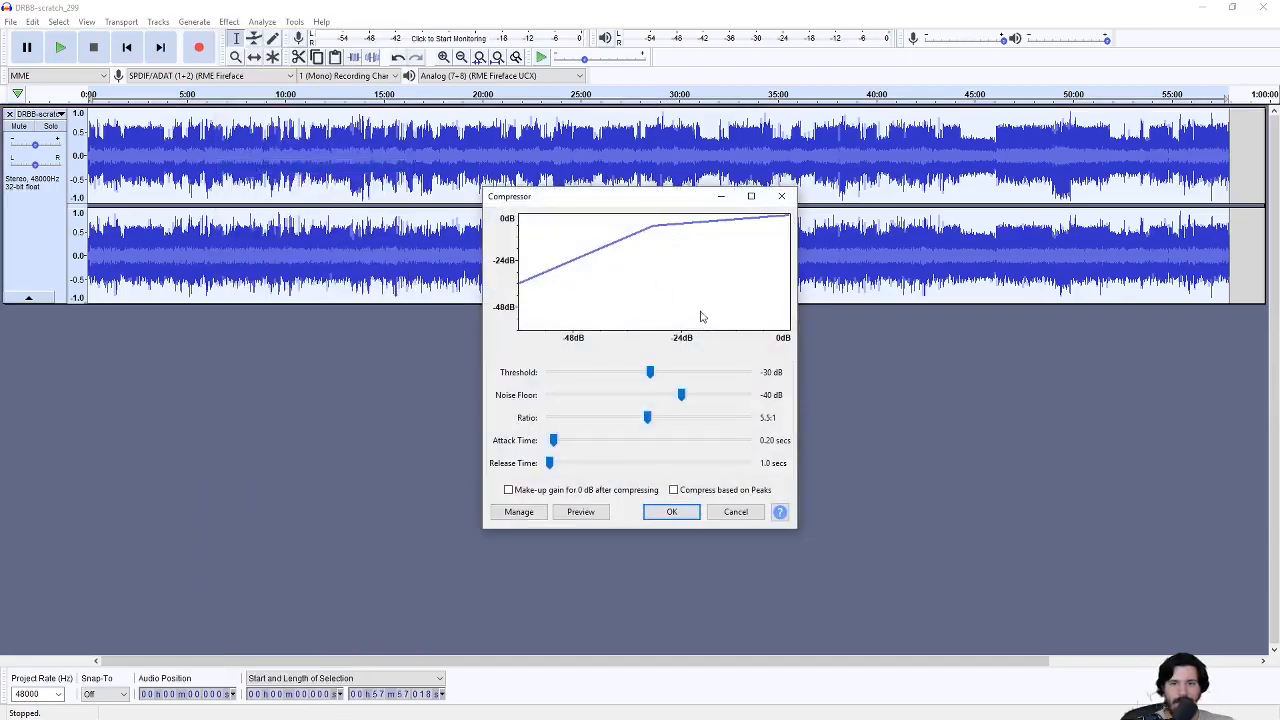
left_click_drag(600, 376, 572, 376)
left_click(660, 402)
left_click_drag(647, 417, 578, 422)
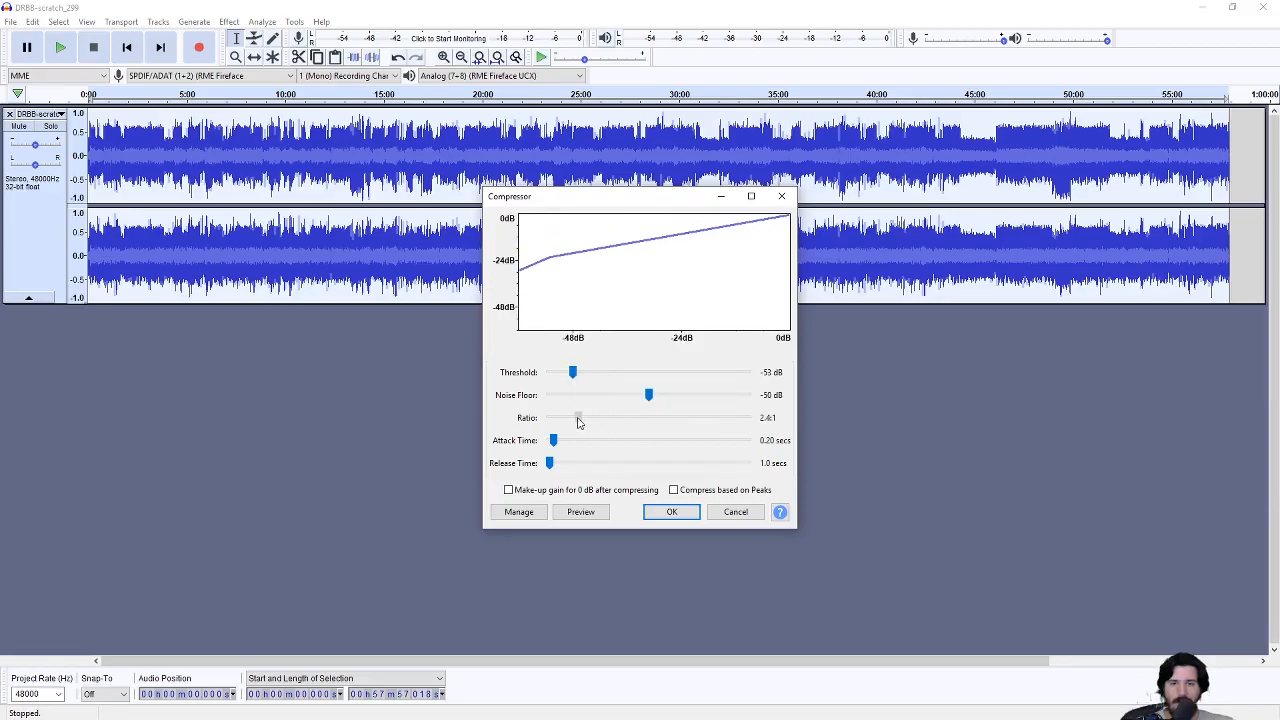
left_click(733, 513)
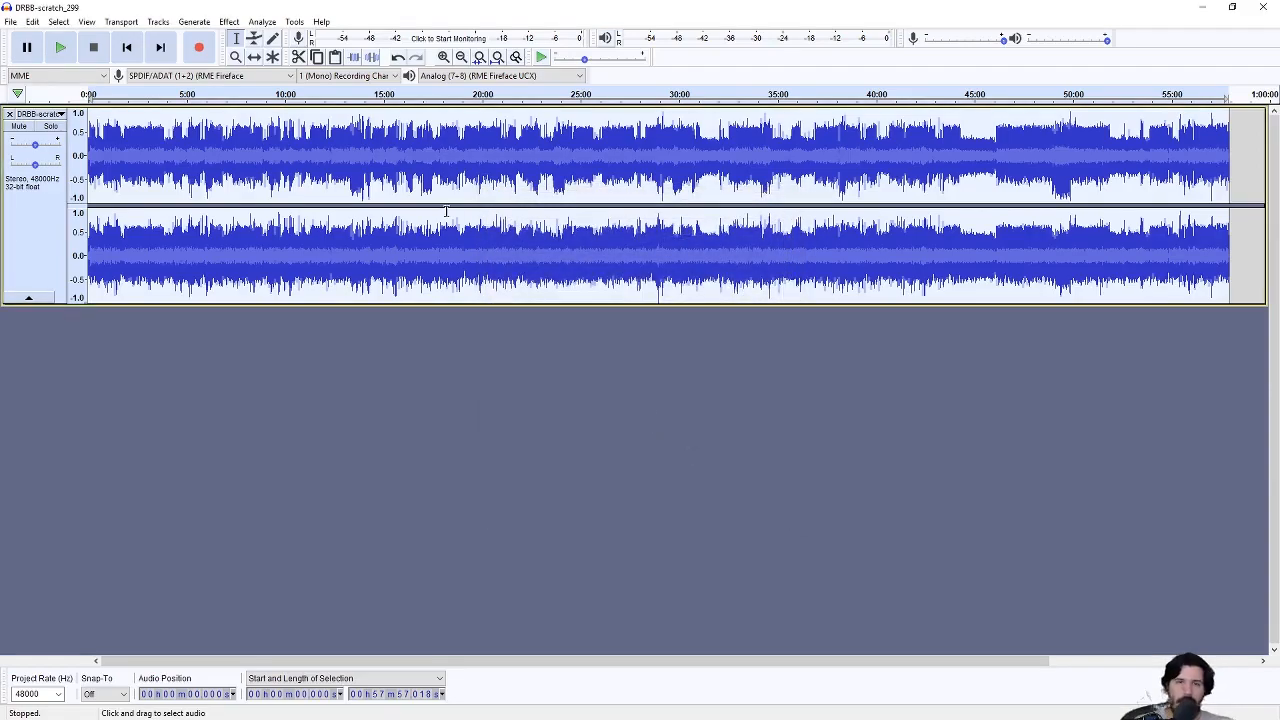
- Select the whole mix and normalize its peak amplitude to -0.3 dB with DC offset removal enabled
left_click(452, 258)
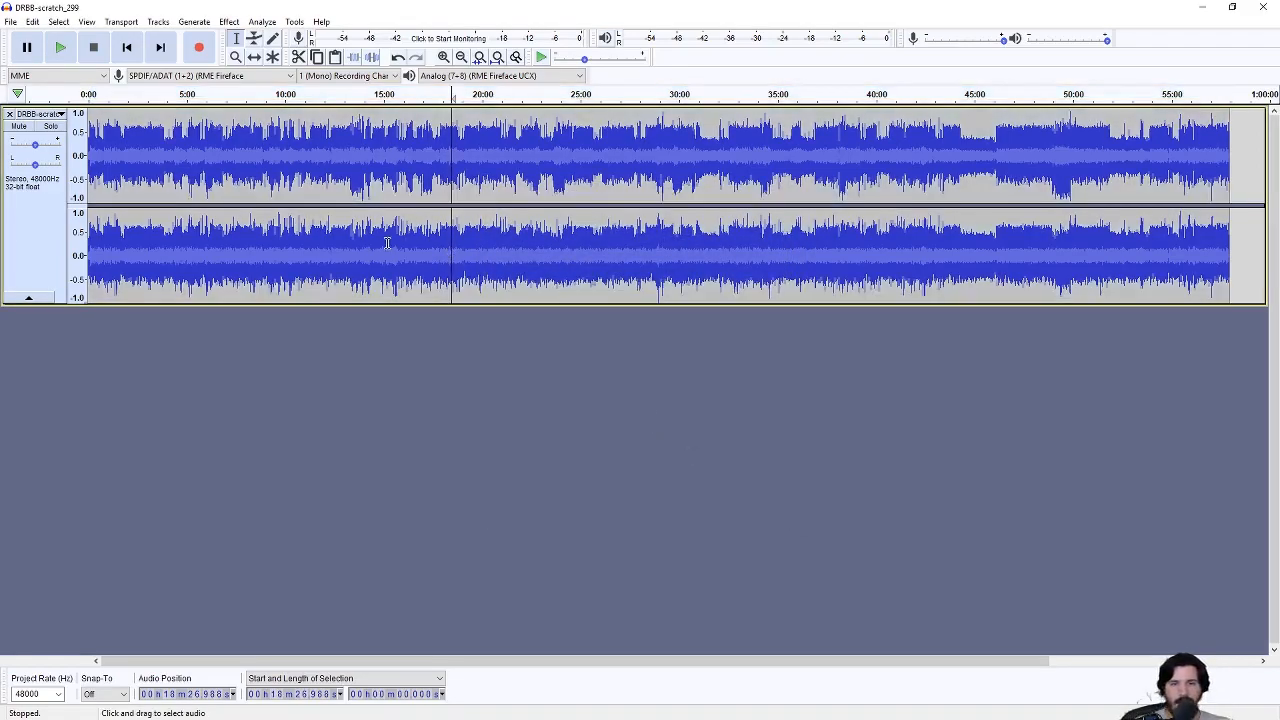
key("ctrl+a")
left_click(207, 27)
mouse_move(229, 21)
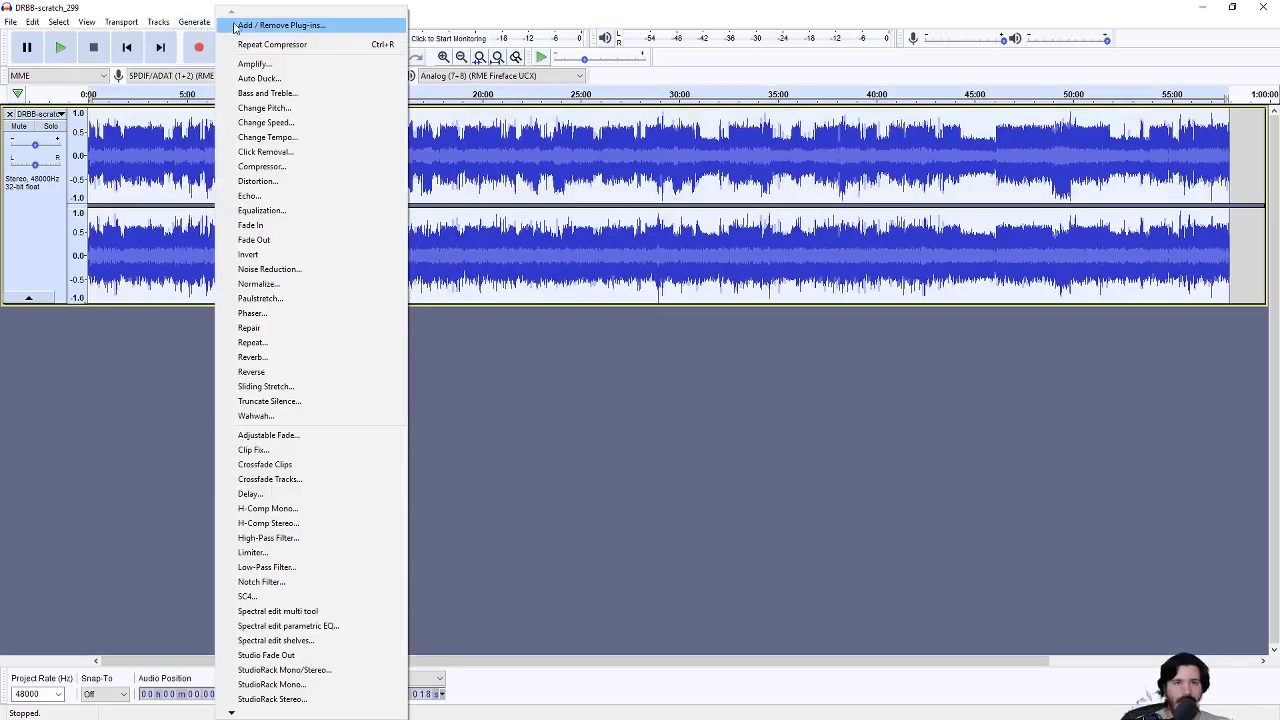
left_click(312, 284)
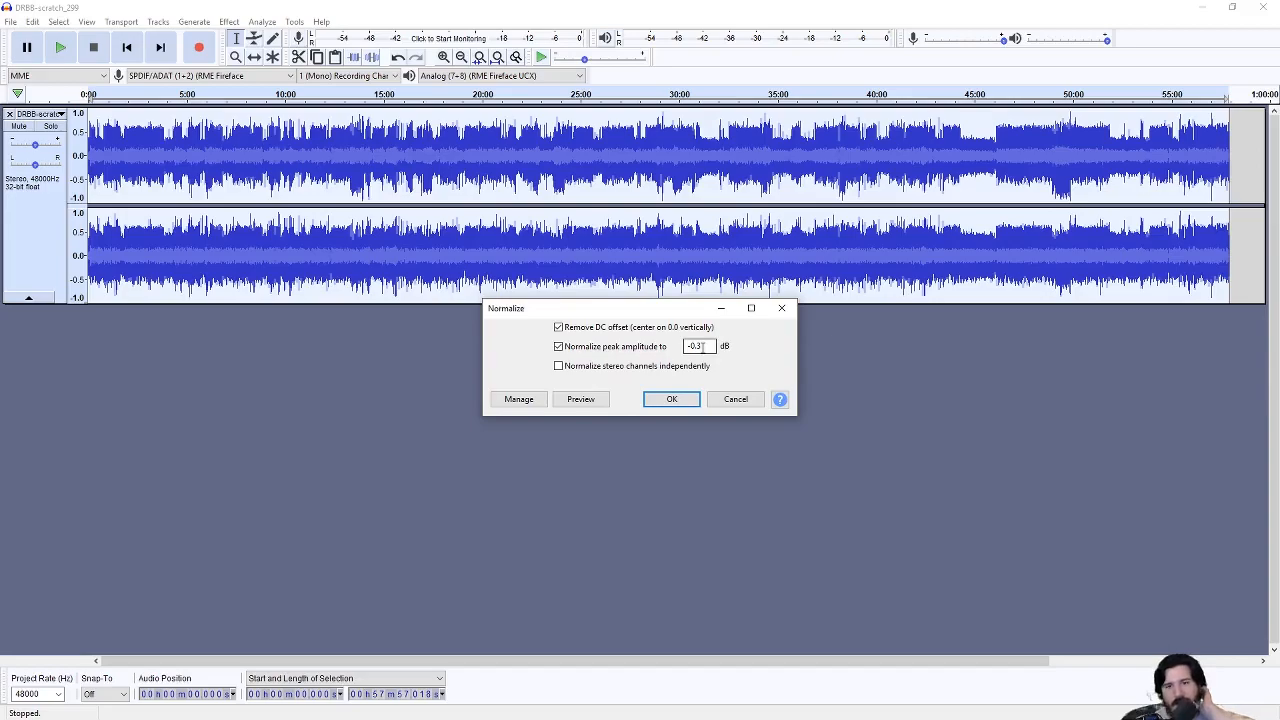
left_click(672, 399)
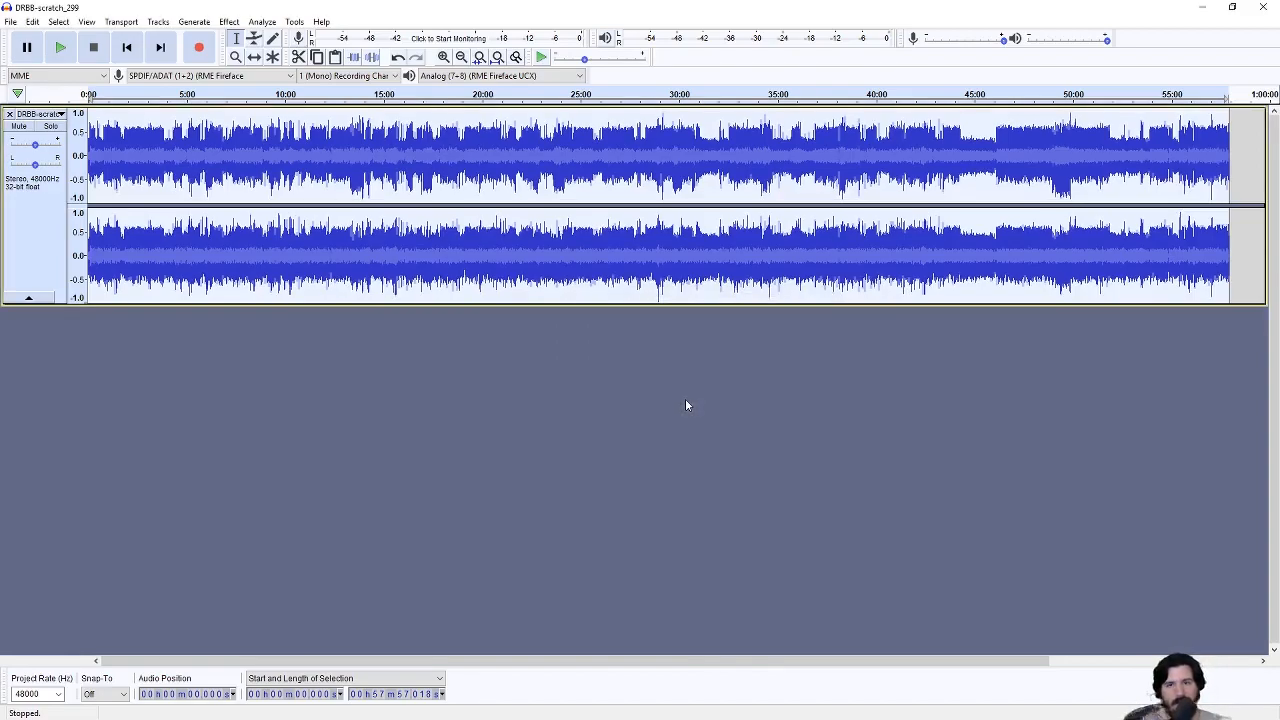
- Export the mix to the 299 folder as a signed 16-bit PCM WAV named DR-299.wav, leaving the metadata tags empty
left_click(10, 21)
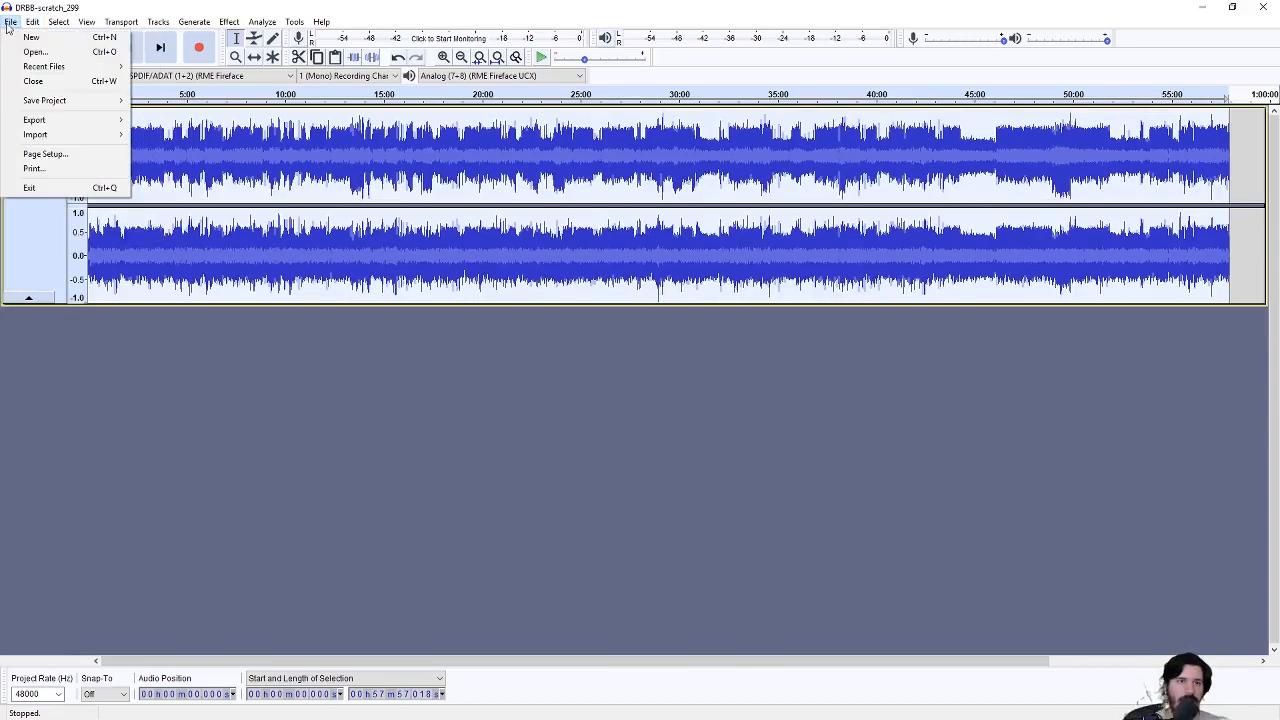
mouse_move(60, 119)
left_click(165, 131)
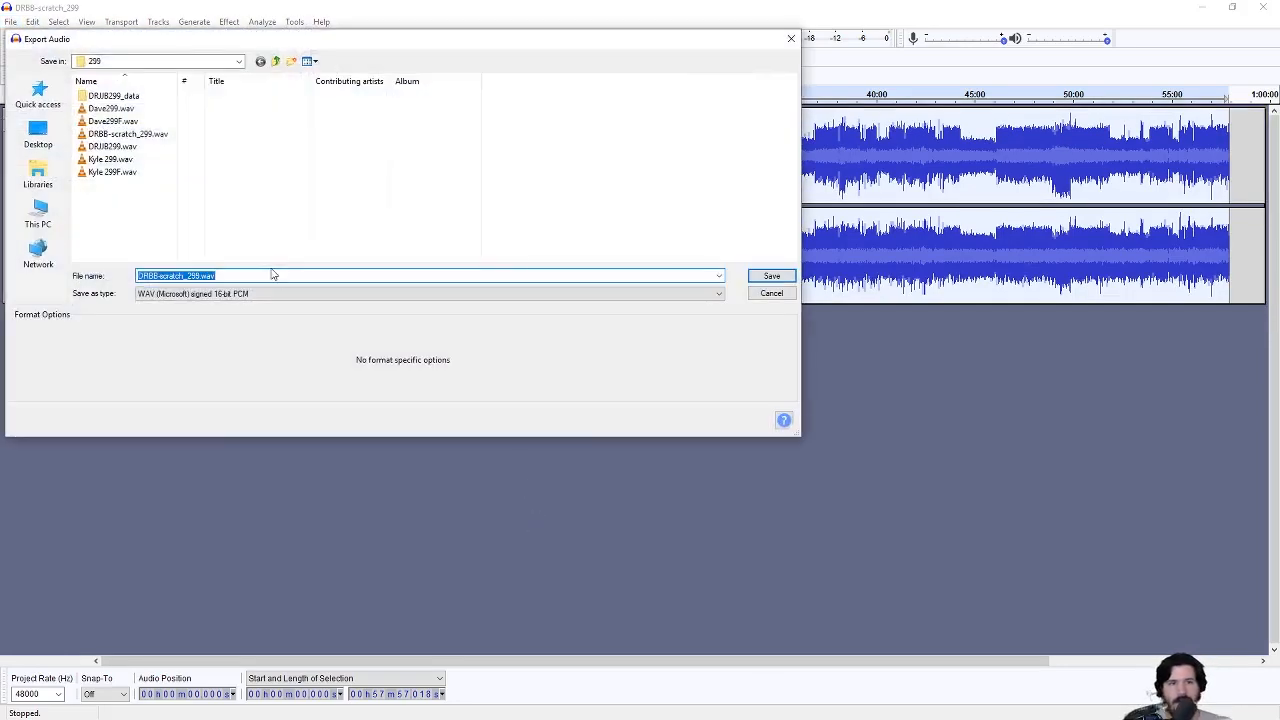
left_click(272, 274)
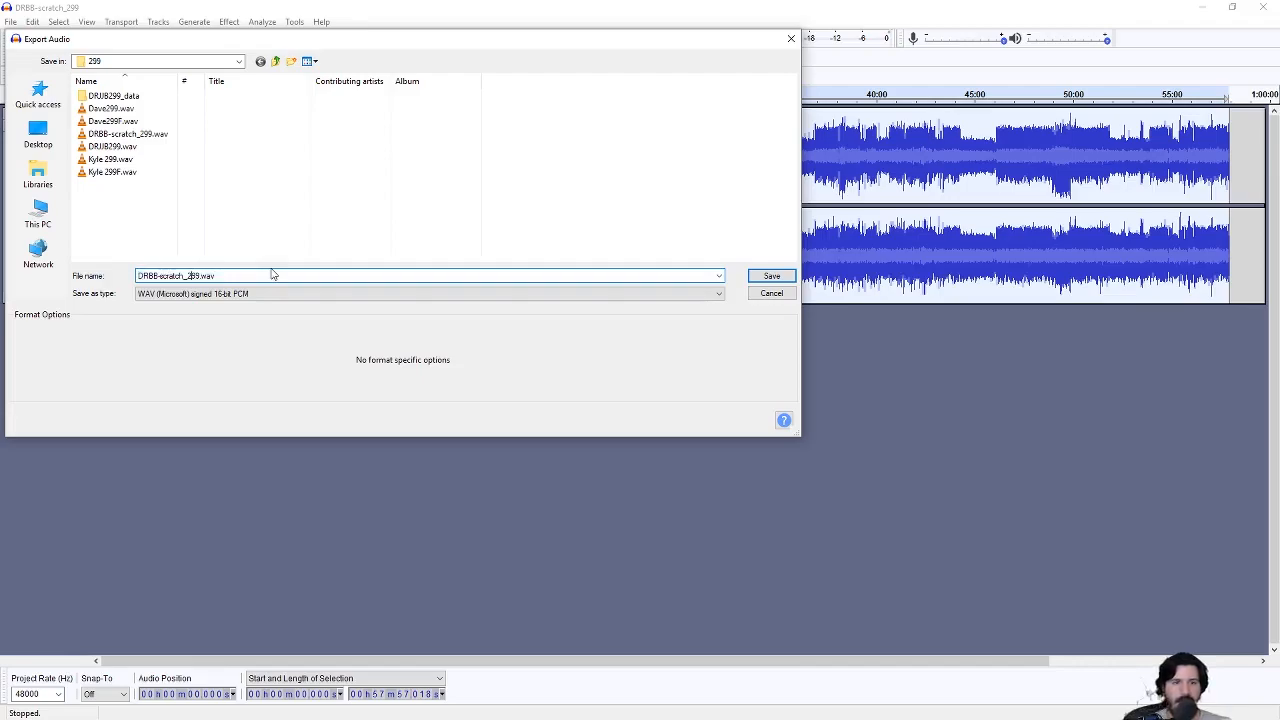
key("BackSpace")
key("BackSpace")
key("BackSpace")
key("BackSpace")
key("BackSpace")
key("BackSpace")
key("BackSpace")
key("BackSpace")
key("BackSpace")
key("BackSpace")
key("BackSpace")
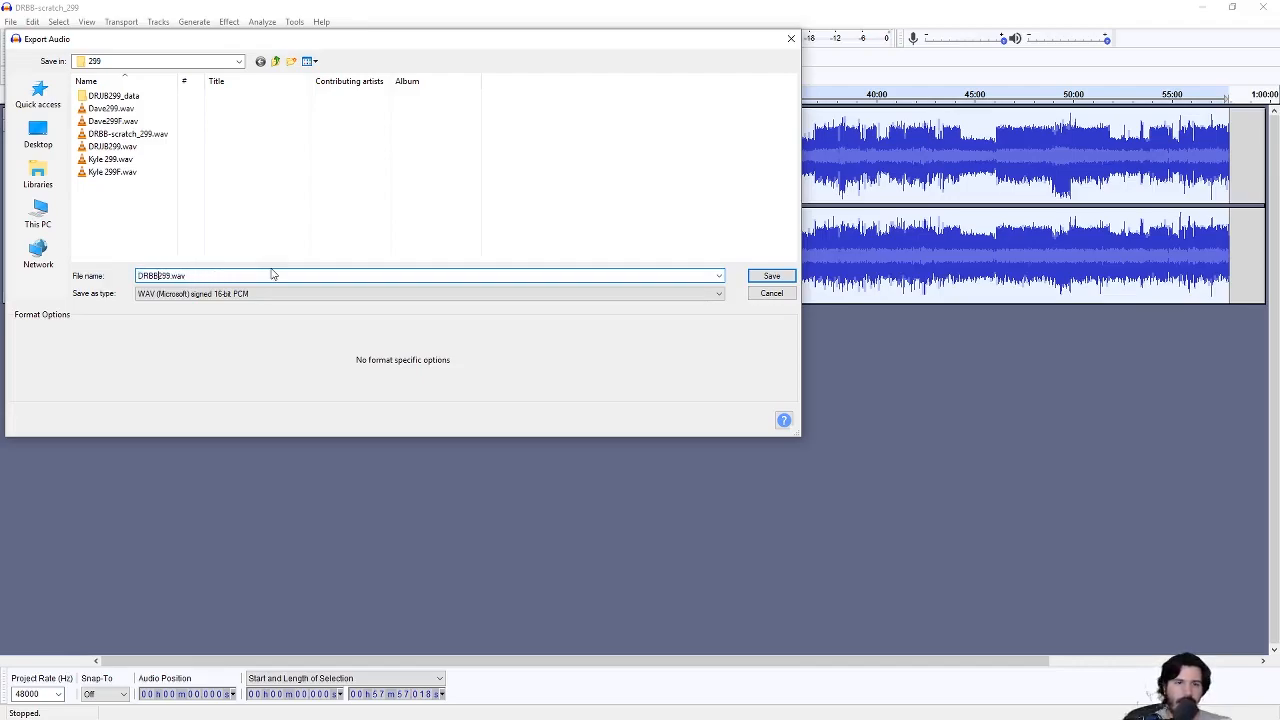
type("-")
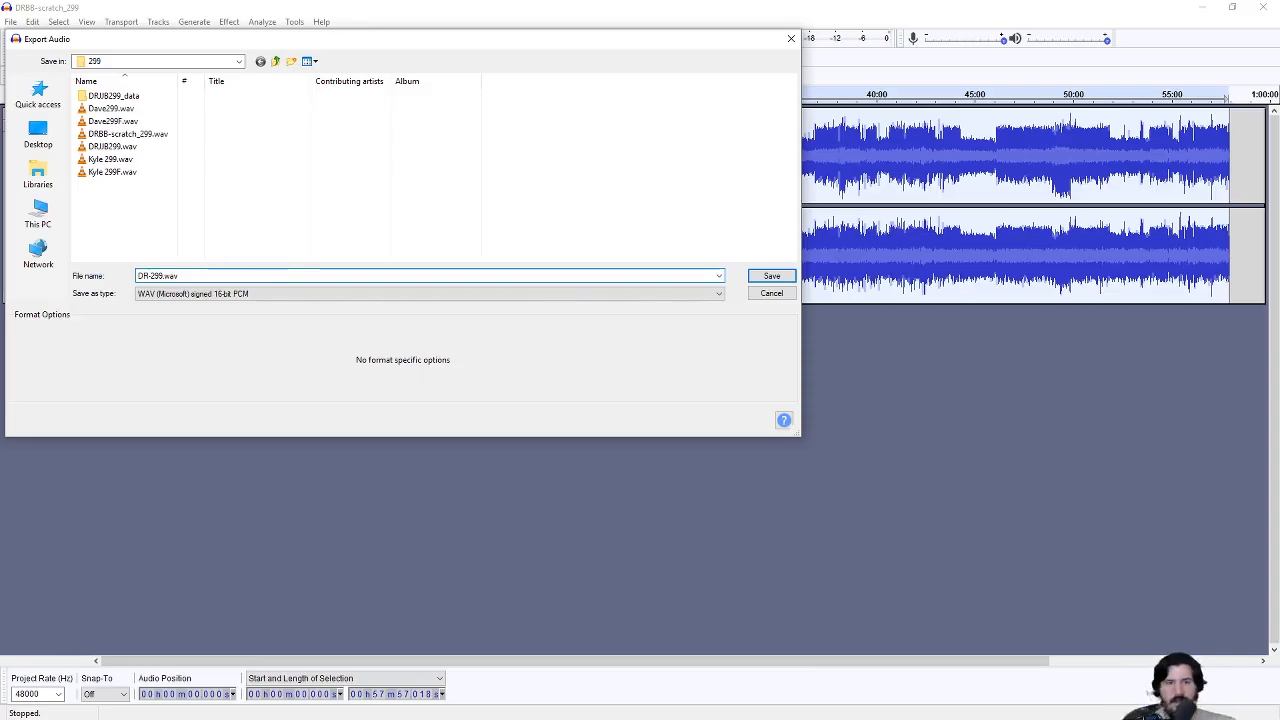
left_click(771, 276)
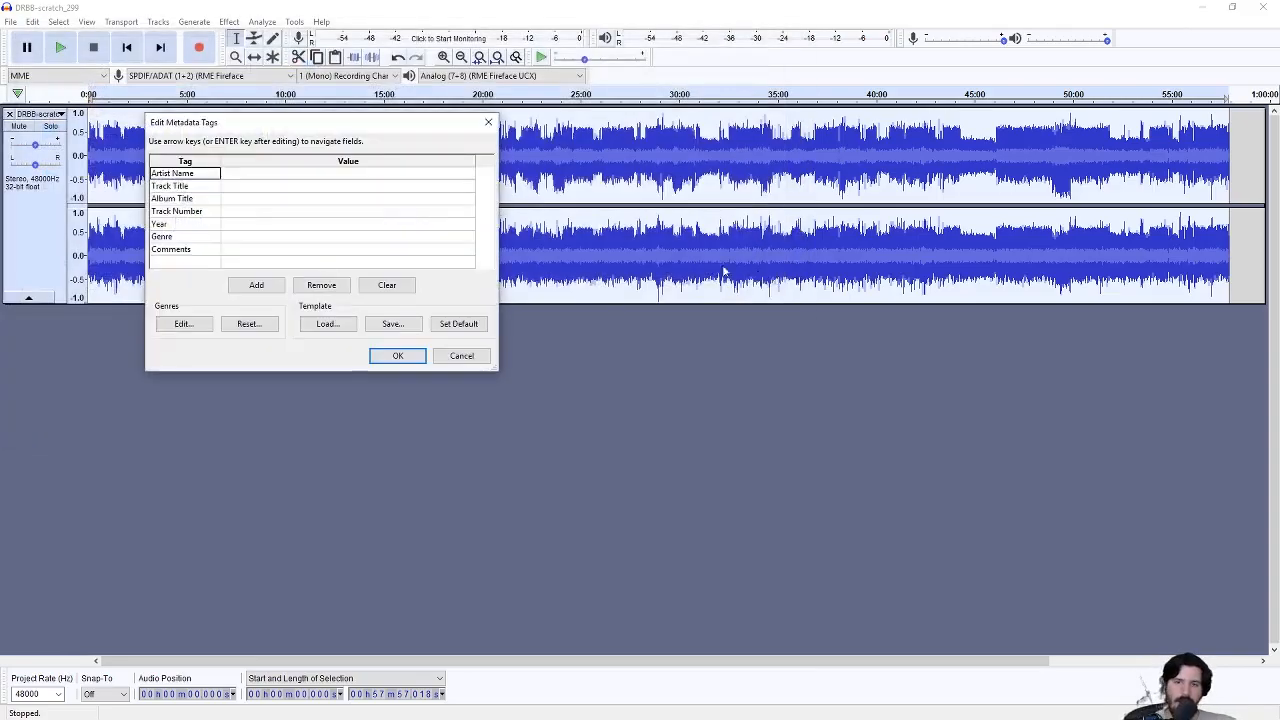
left_click(416, 358)
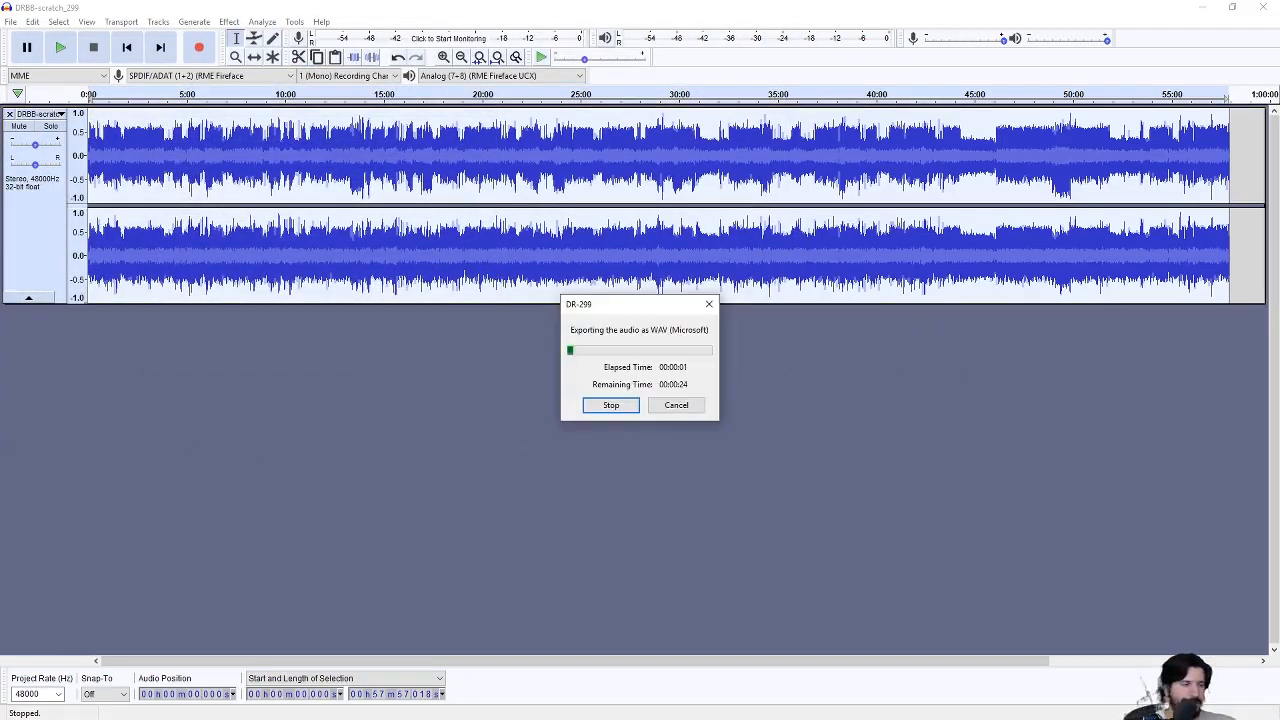
- Switch to File Explorer and open Mp32.bat from the this week folder in Notepad to examine its FFMPEG conversion commands
key("alt+Tab")
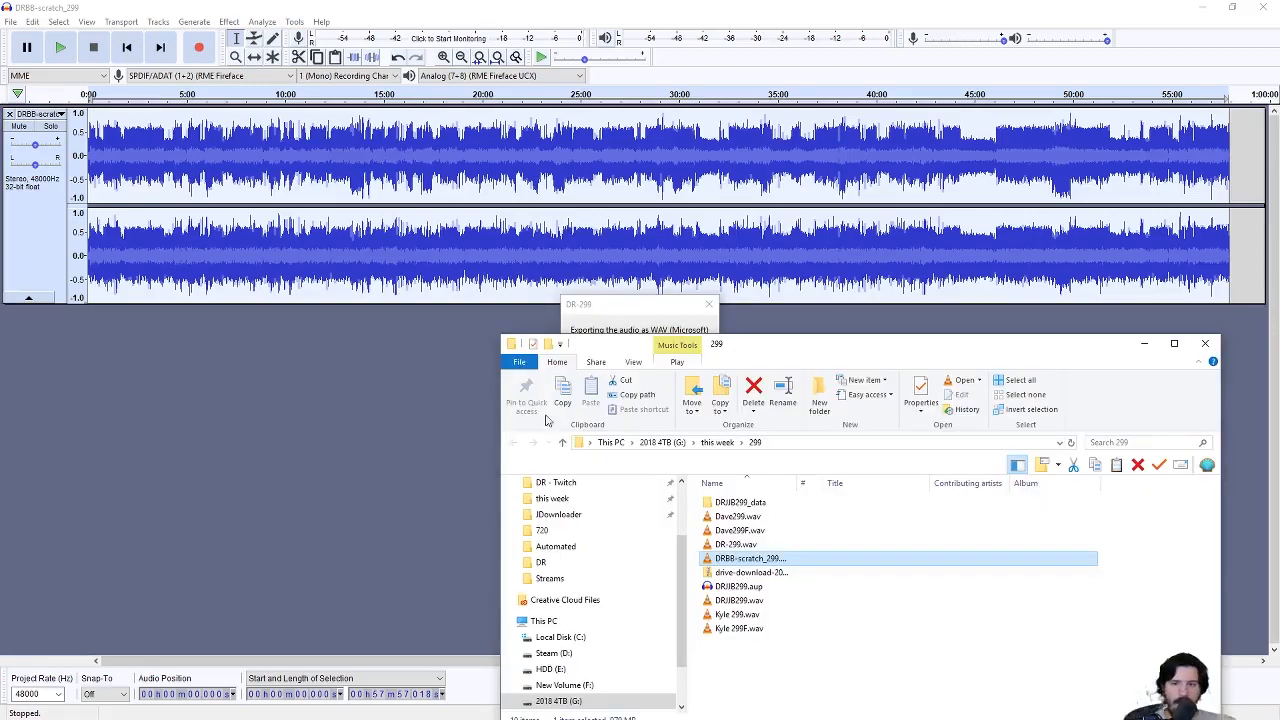
left_click_drag(808, 346, 654, 100)
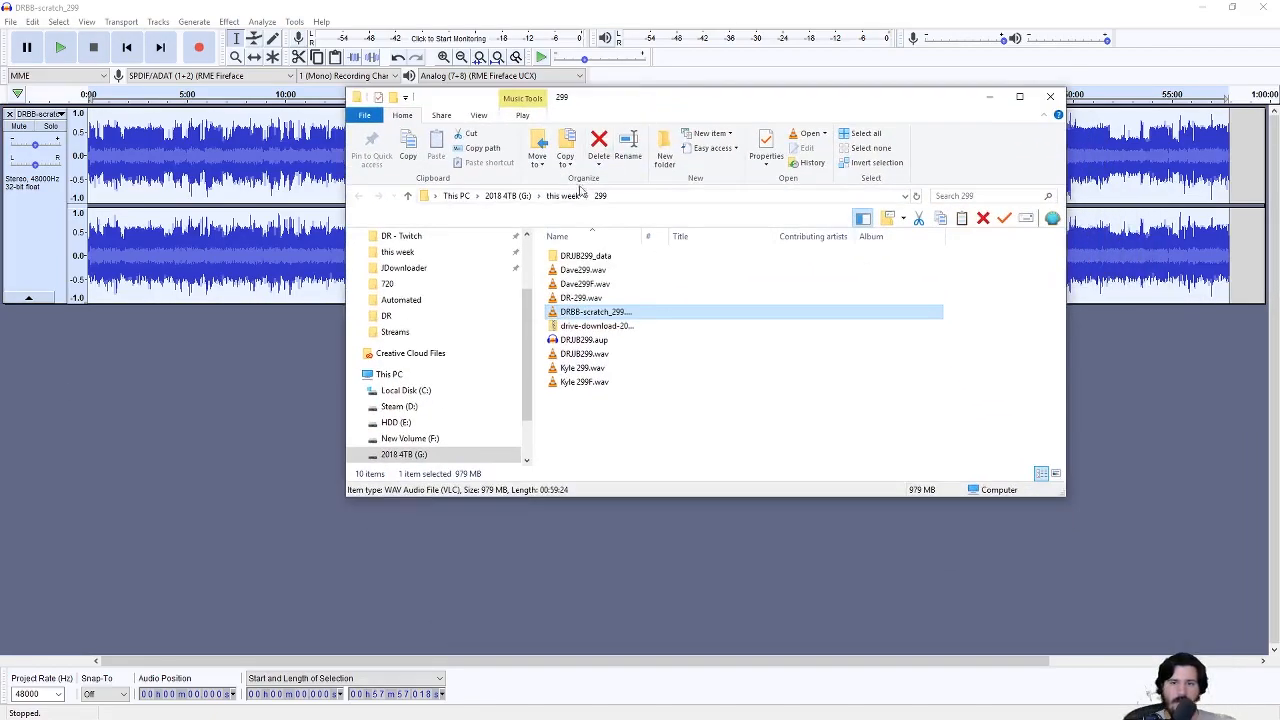
left_click(562, 196)
scroll(614, 402, "down", 3)
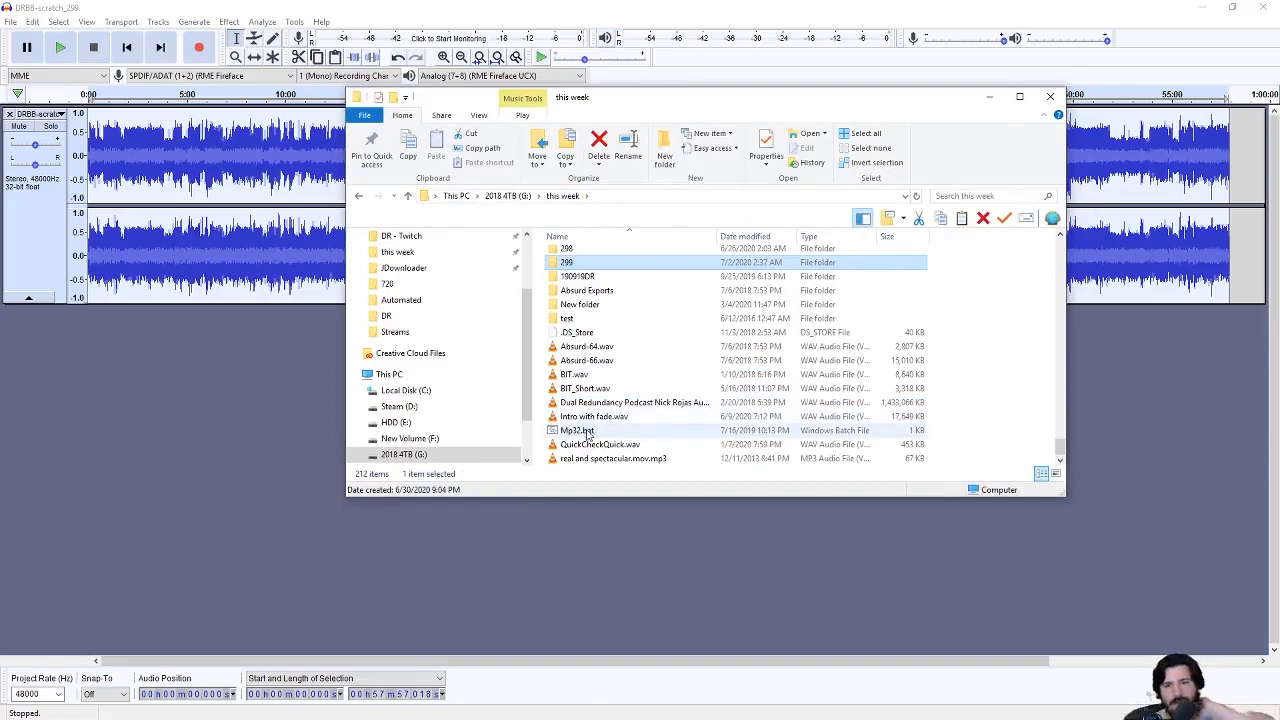
left_click(586, 430)
right_click(588, 430)
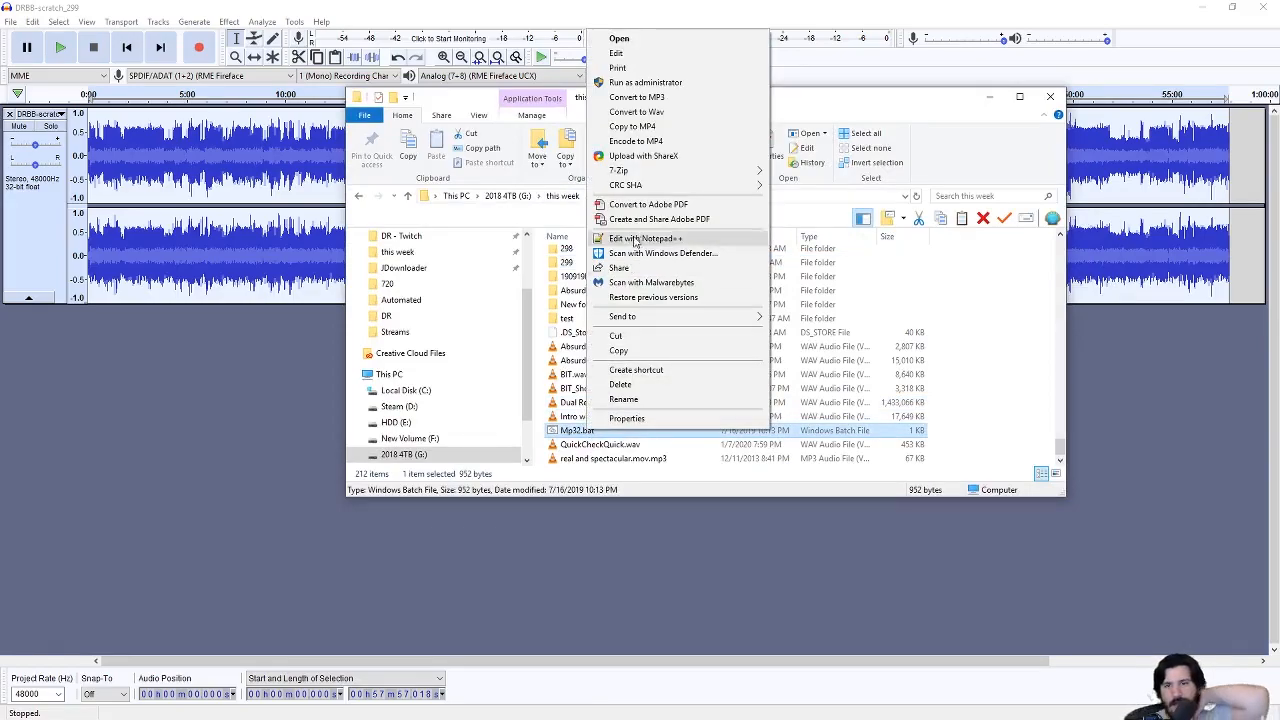
left_click(636, 53)
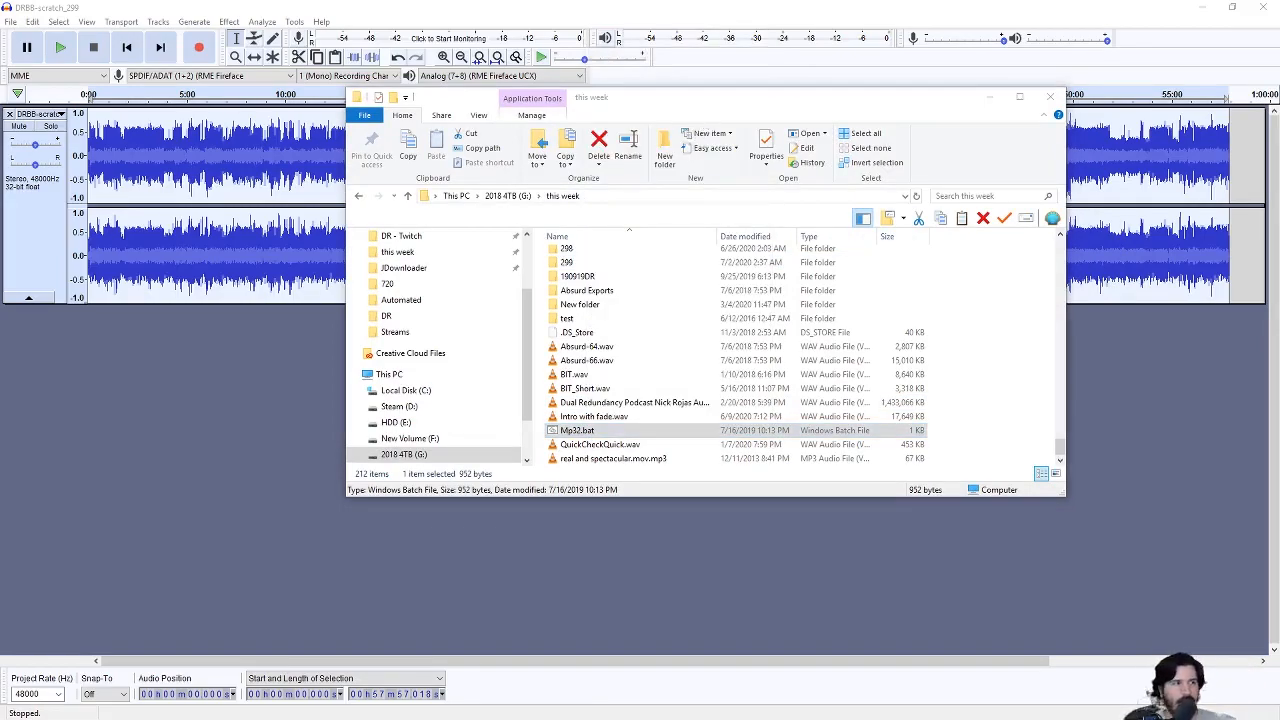
left_click_drag(509, 96, 550, 174)
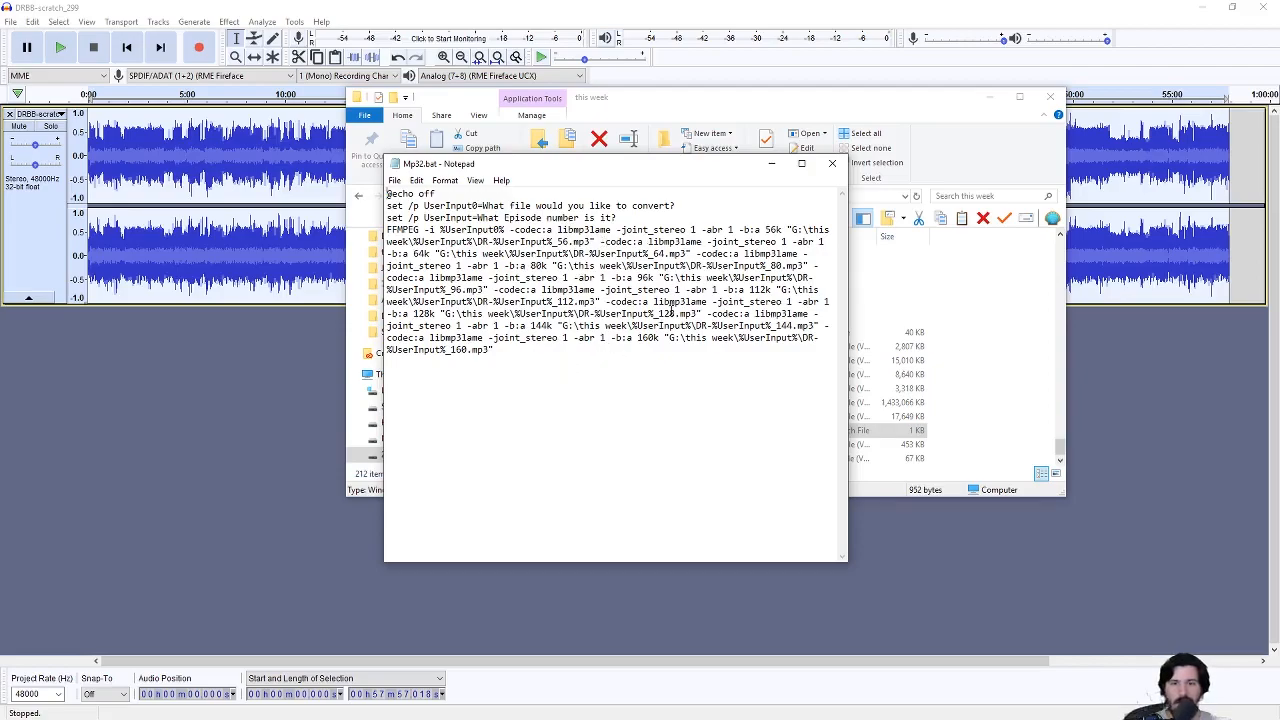
left_click_drag(697, 170, 320, 238)
- Run Mp32.bat and supply DR-299.wav from the 299 folder as the file to convert
left_click(430, 231)
double_click(600, 432)
left_click_drag(608, 80, 577, 235)
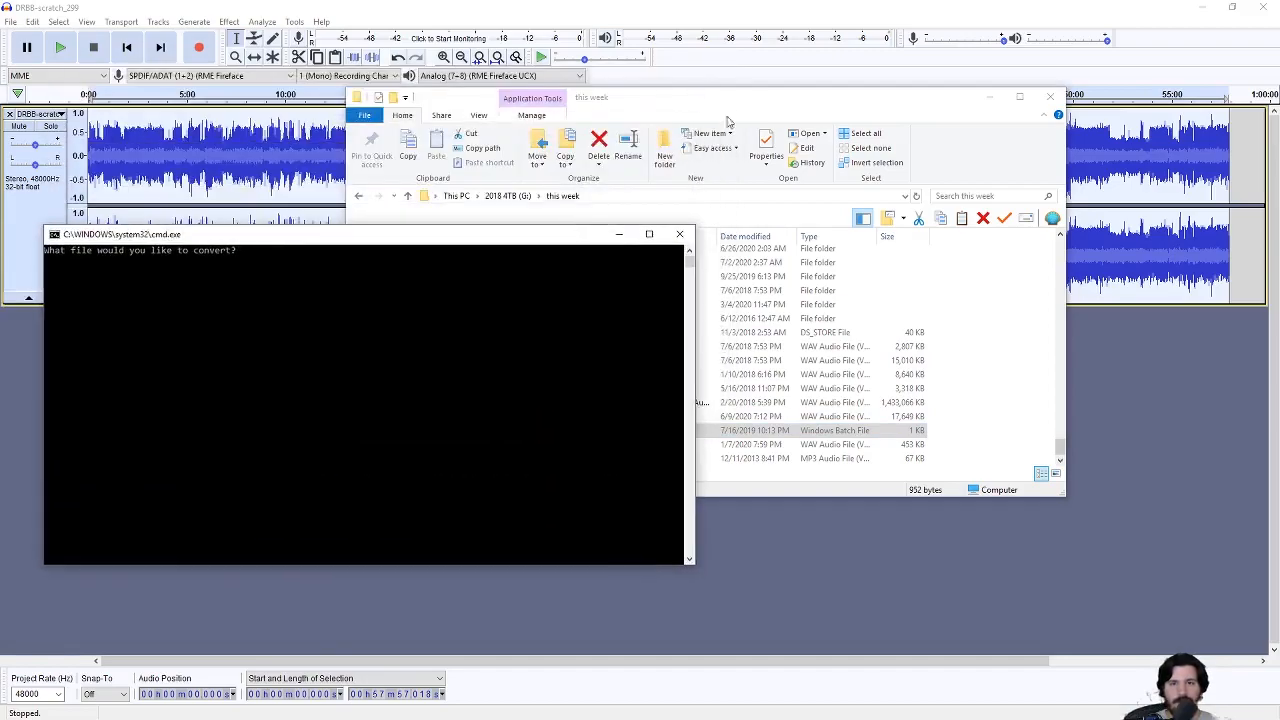
left_click_drag(708, 100, 864, 92)
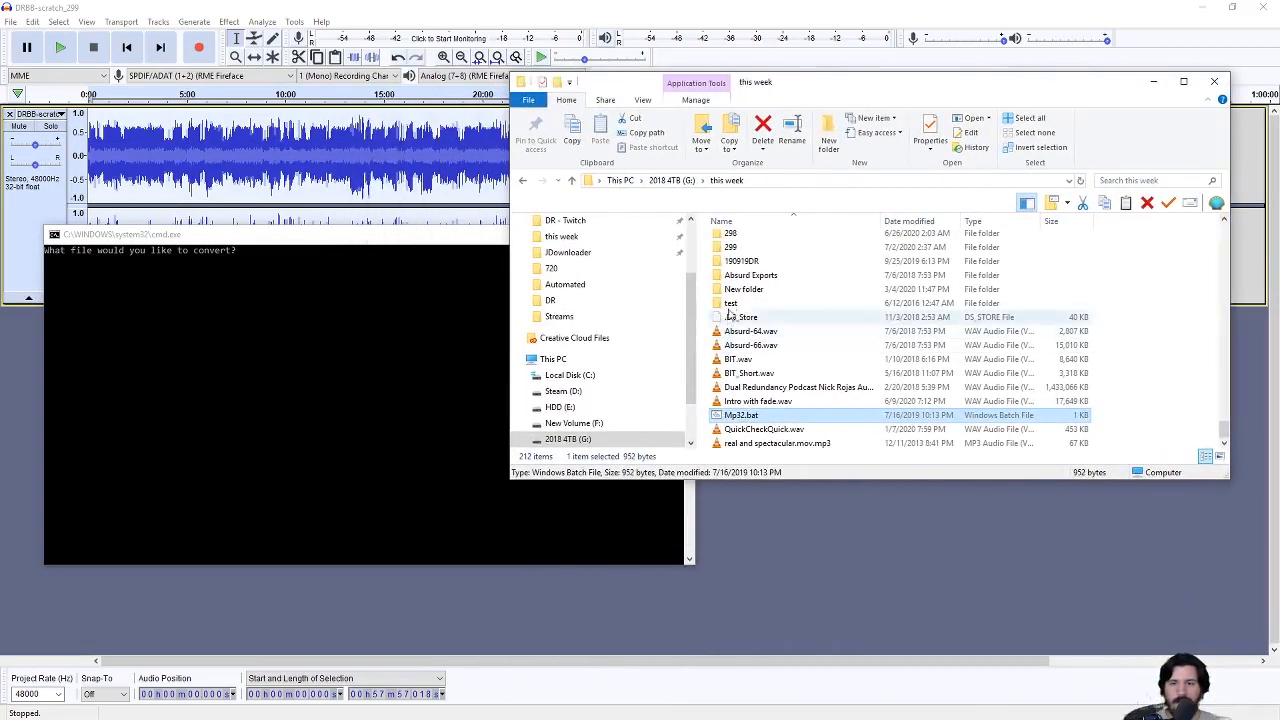
double_click(737, 246)
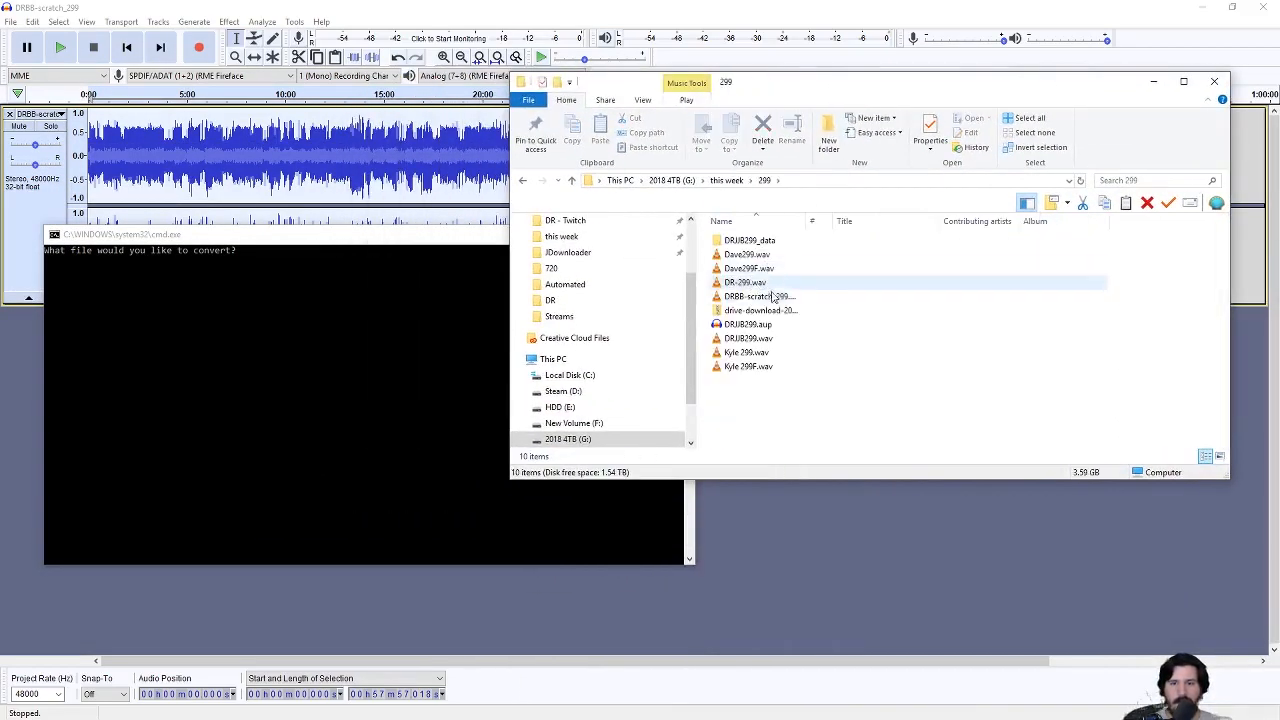
left_click_drag(750, 288, 286, 389)
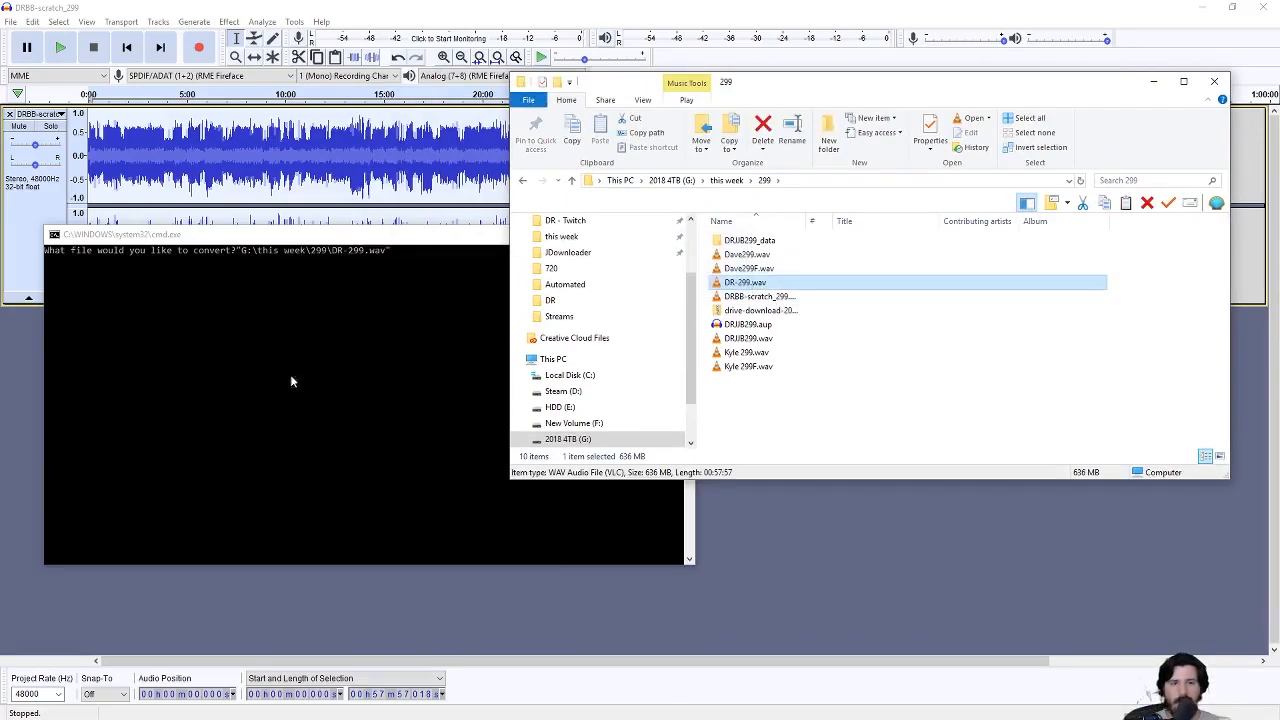
- Confirm the file path, enter 299 as the episode number and start the MP3 conversion
left_click(272, 241)
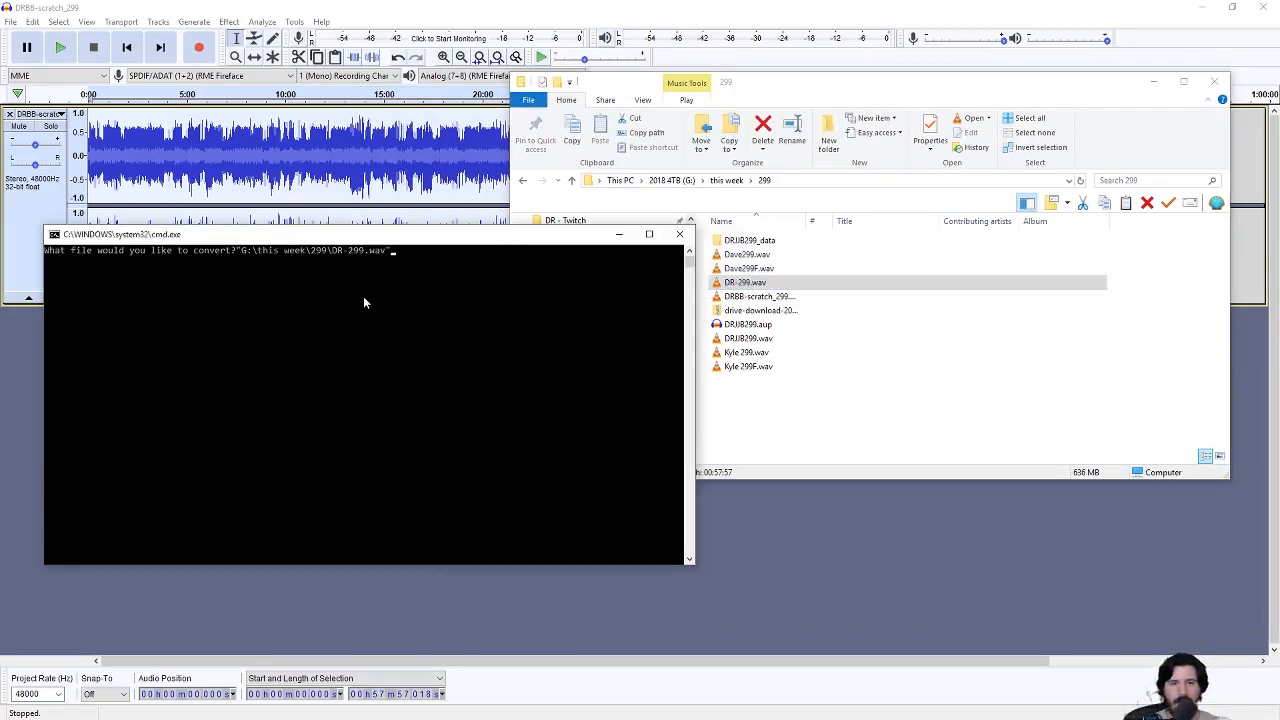
key("Return")
type("299")
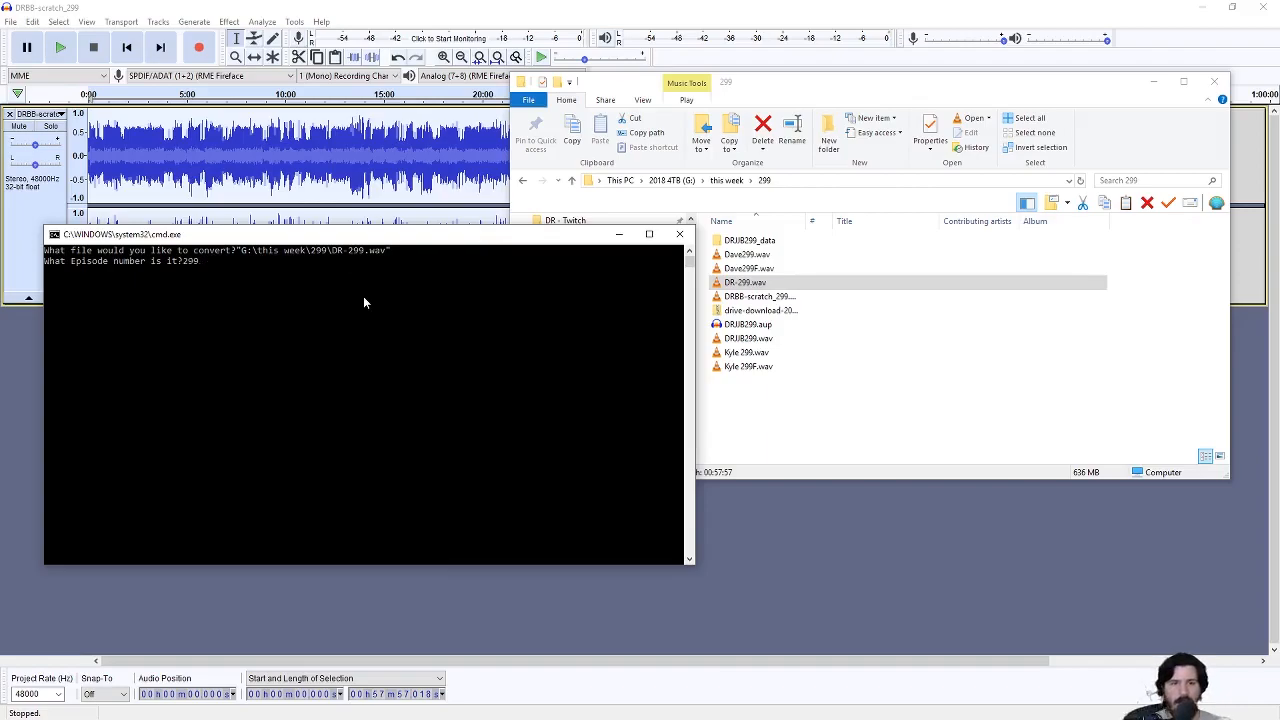
key("Return")
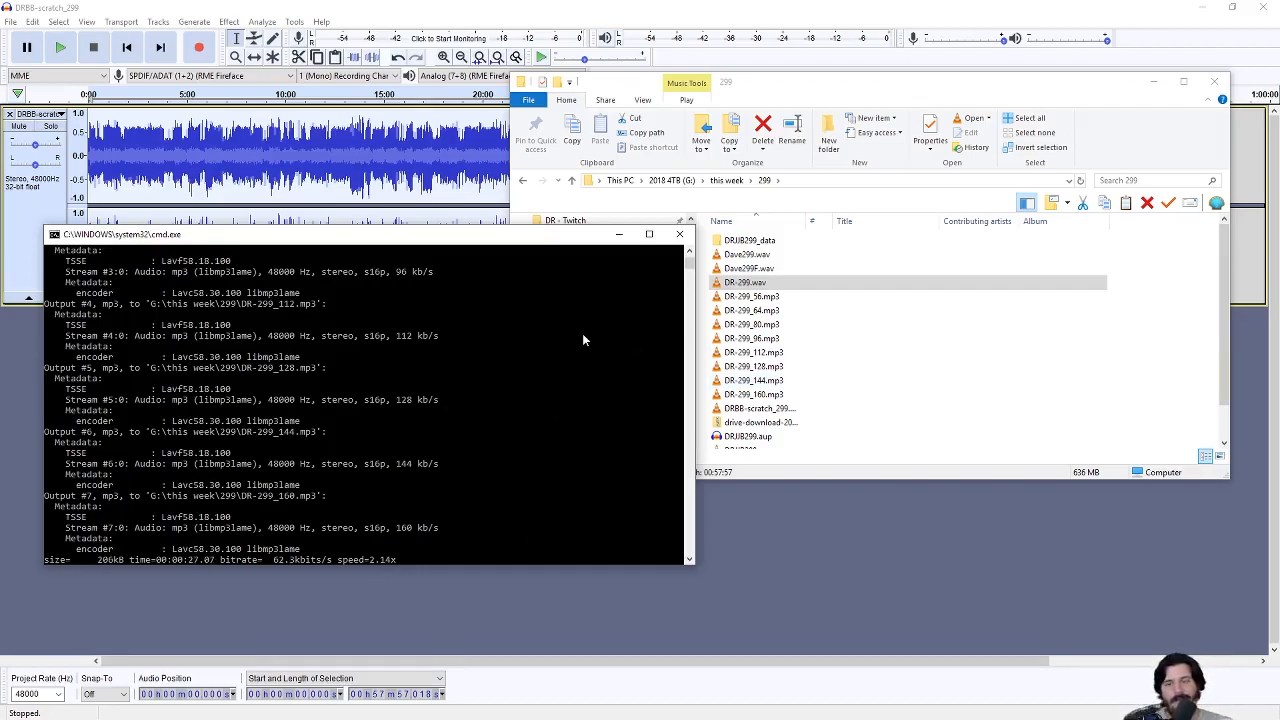
- Stop the conversion and delete the partial MP3s from DR-299_56.mp3 through DR-299_160.mp3 in the 299 folder
left_click(680, 234)
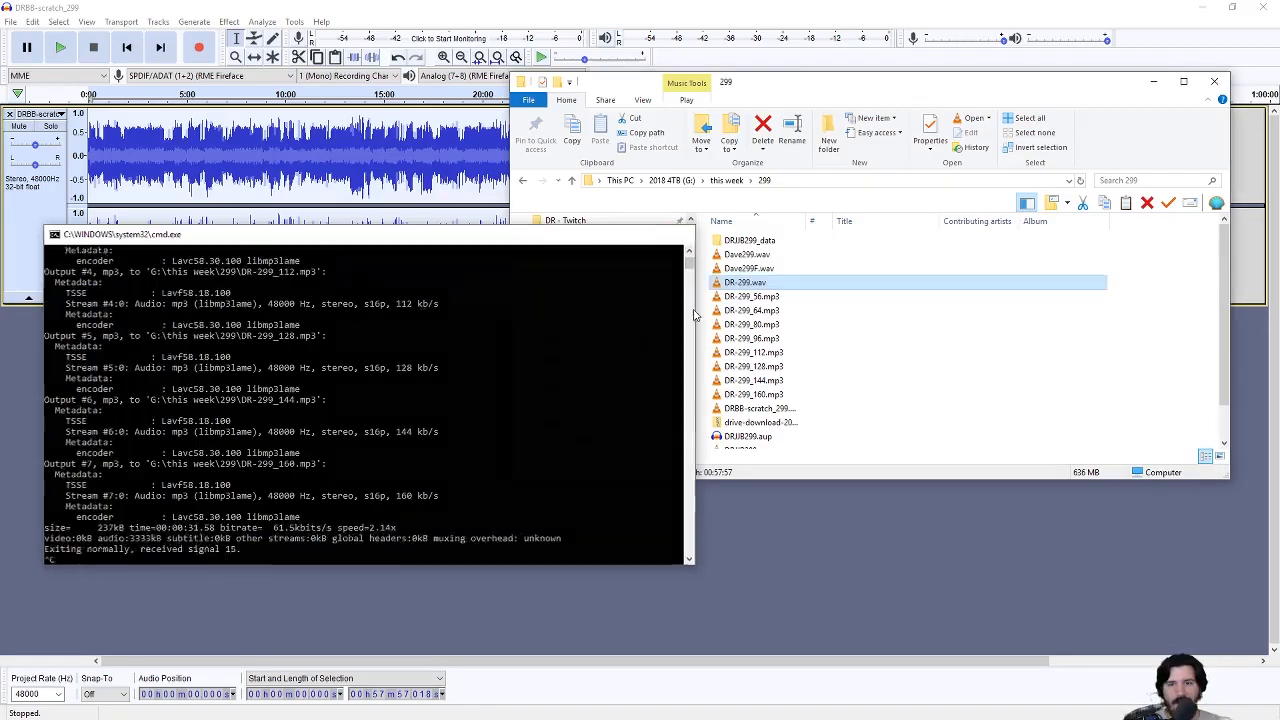
left_click(752, 297)
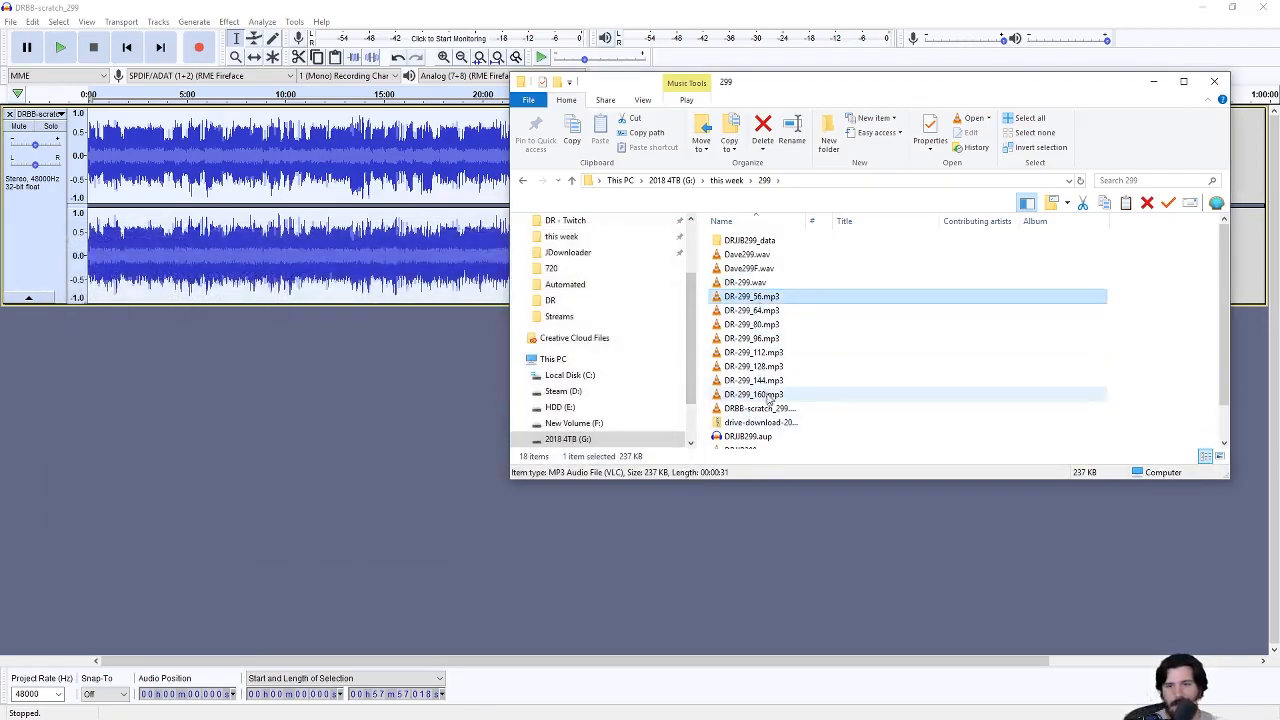
left_click(770, 396, "shift")
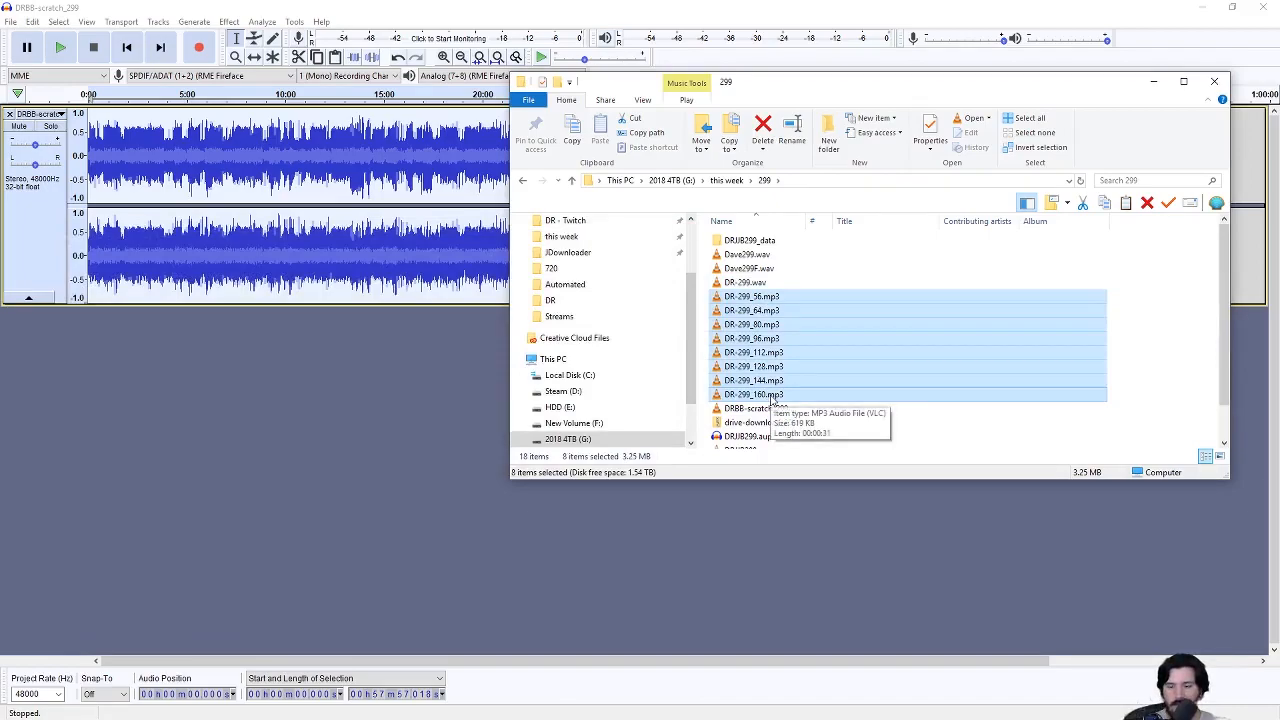
key("Delete")
key("Return")
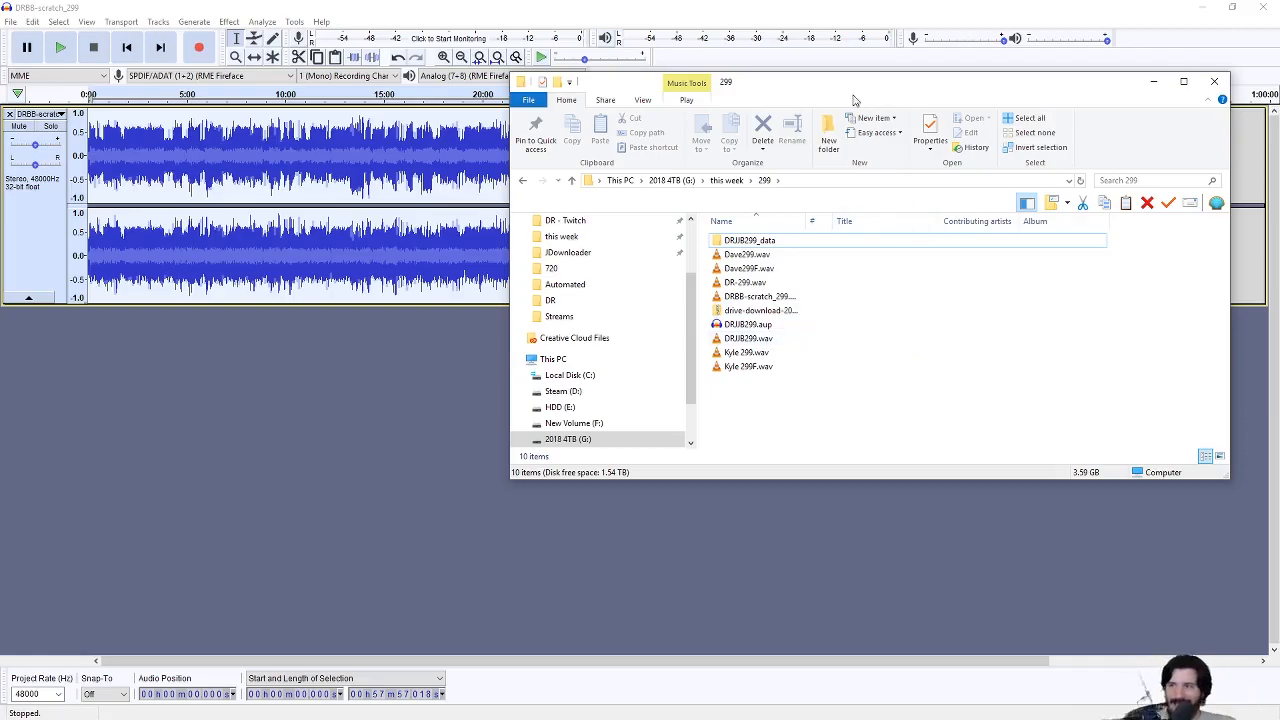
- Browse the this week folder and the root of the G: drive to examine the stored episode folders and audio files
left_click_drag(800, 89, 373, 125)
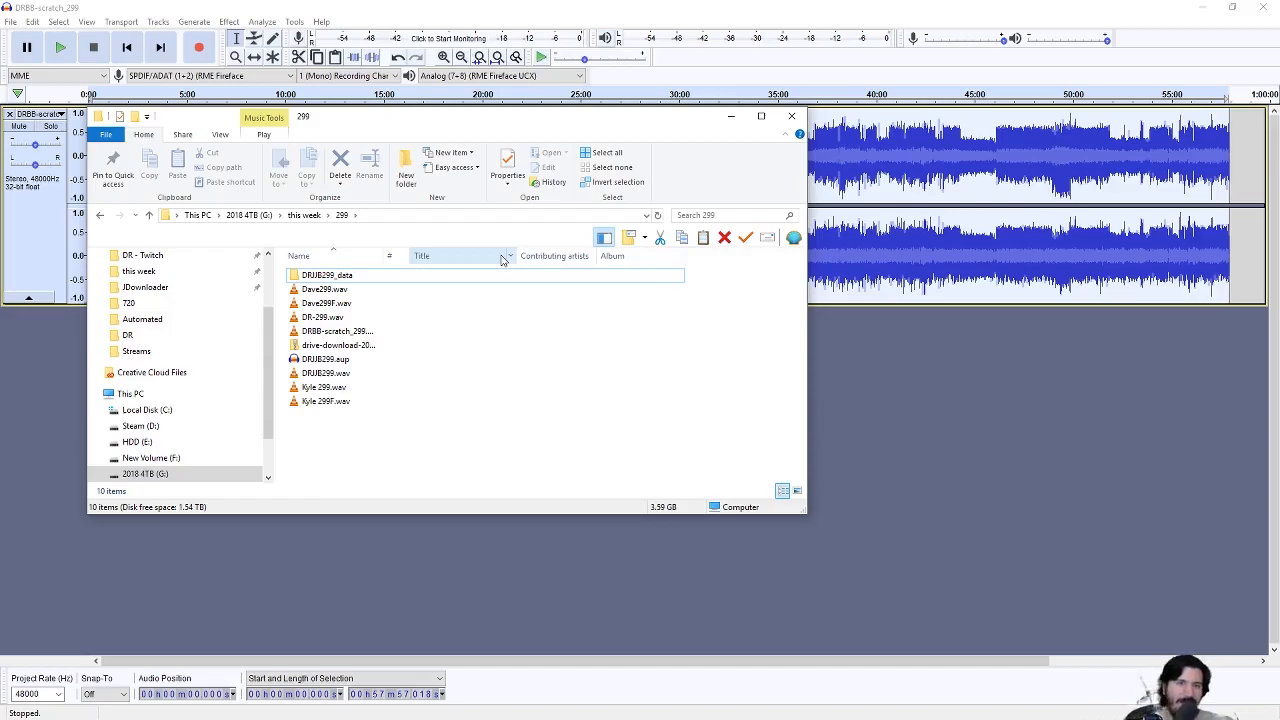
left_click(305, 215)
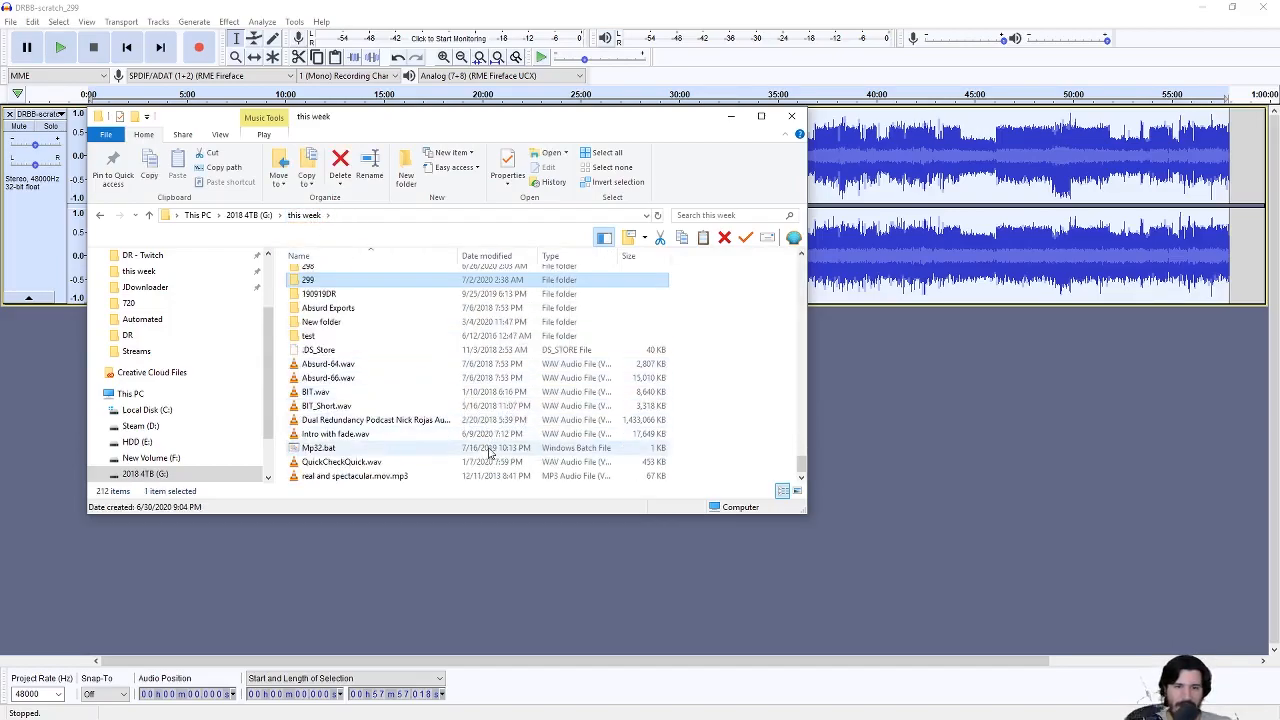
scroll(410, 440, "up", 3)
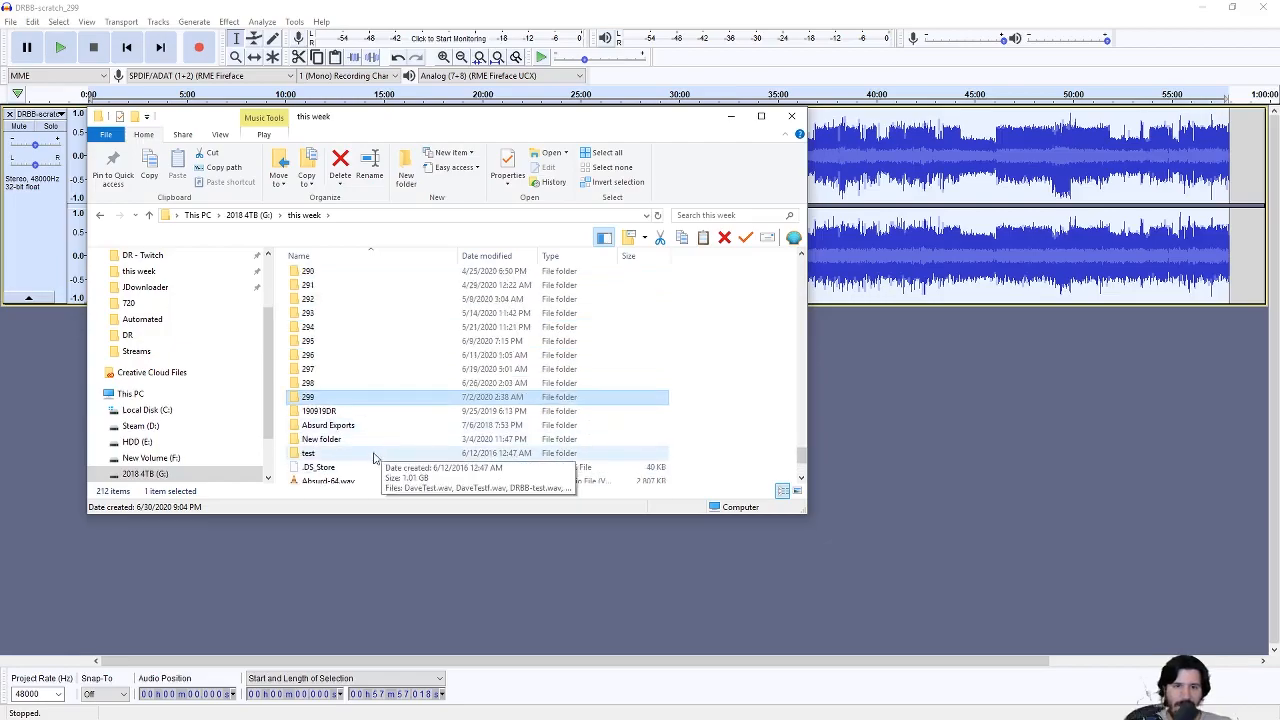
scroll(370, 450, "up", 20)
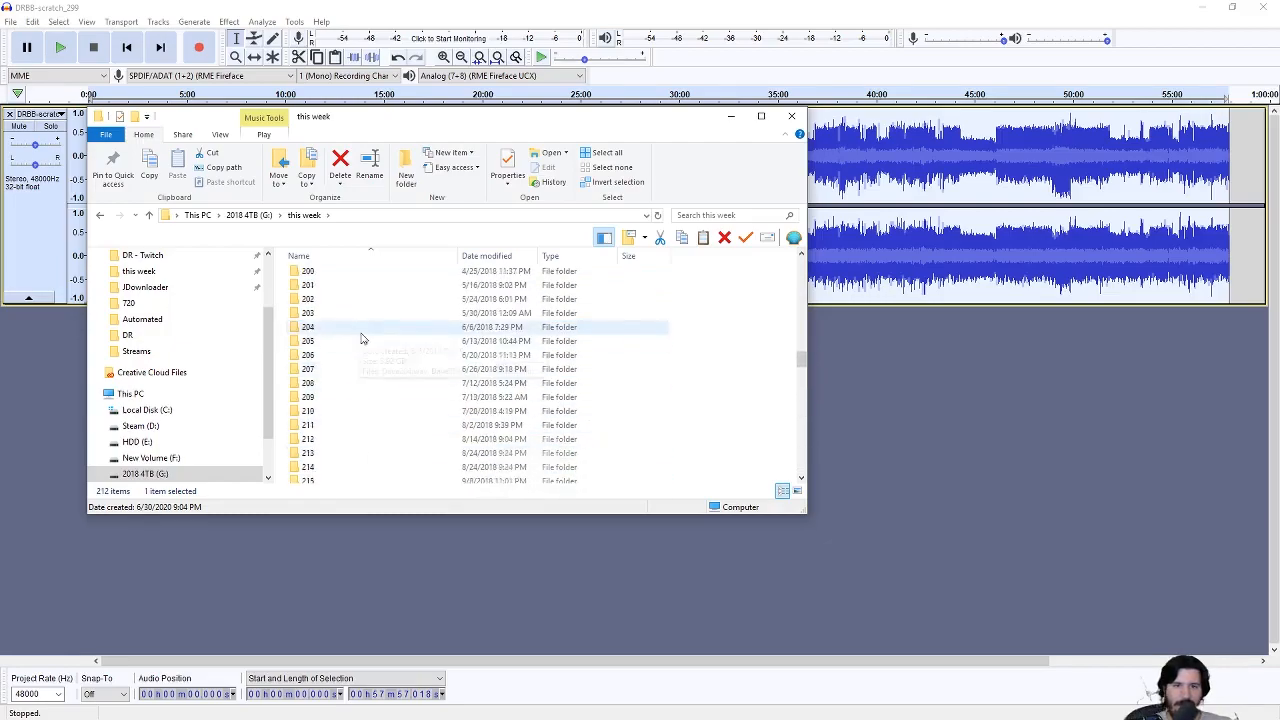
left_click(249, 215)
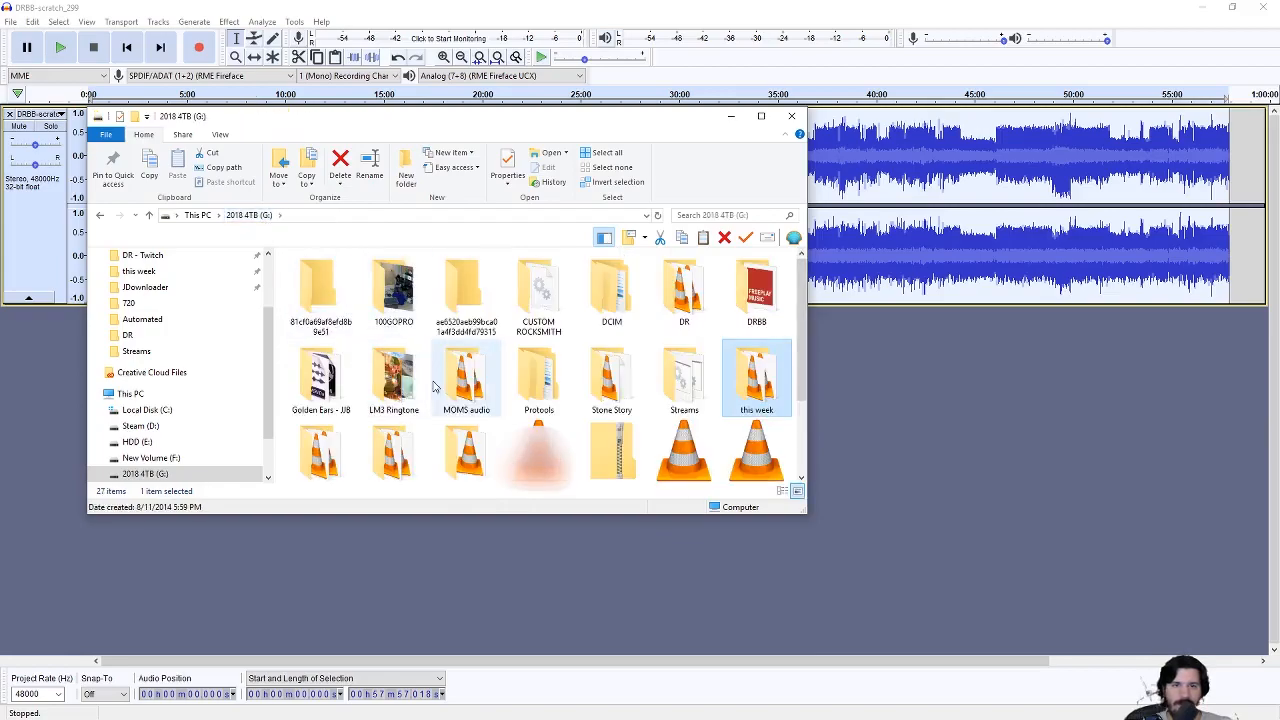
scroll(437, 390, "down", 2)
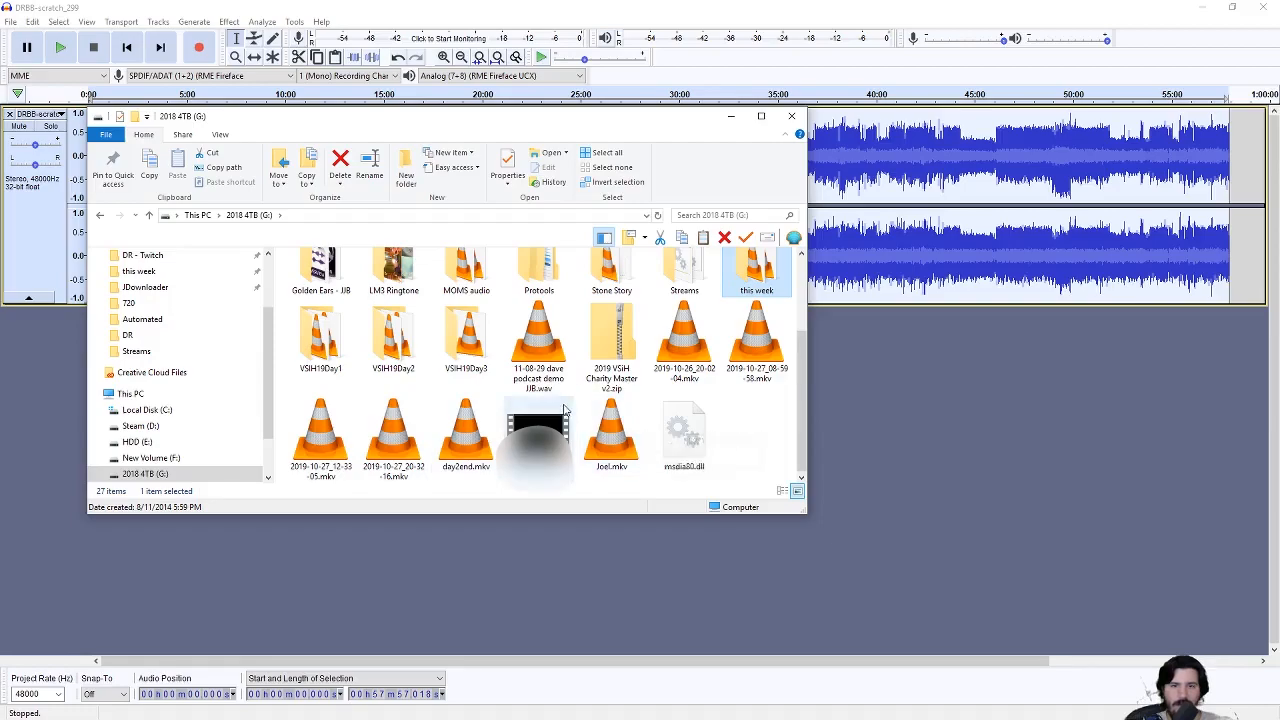
scroll(620, 430, "up", 1)
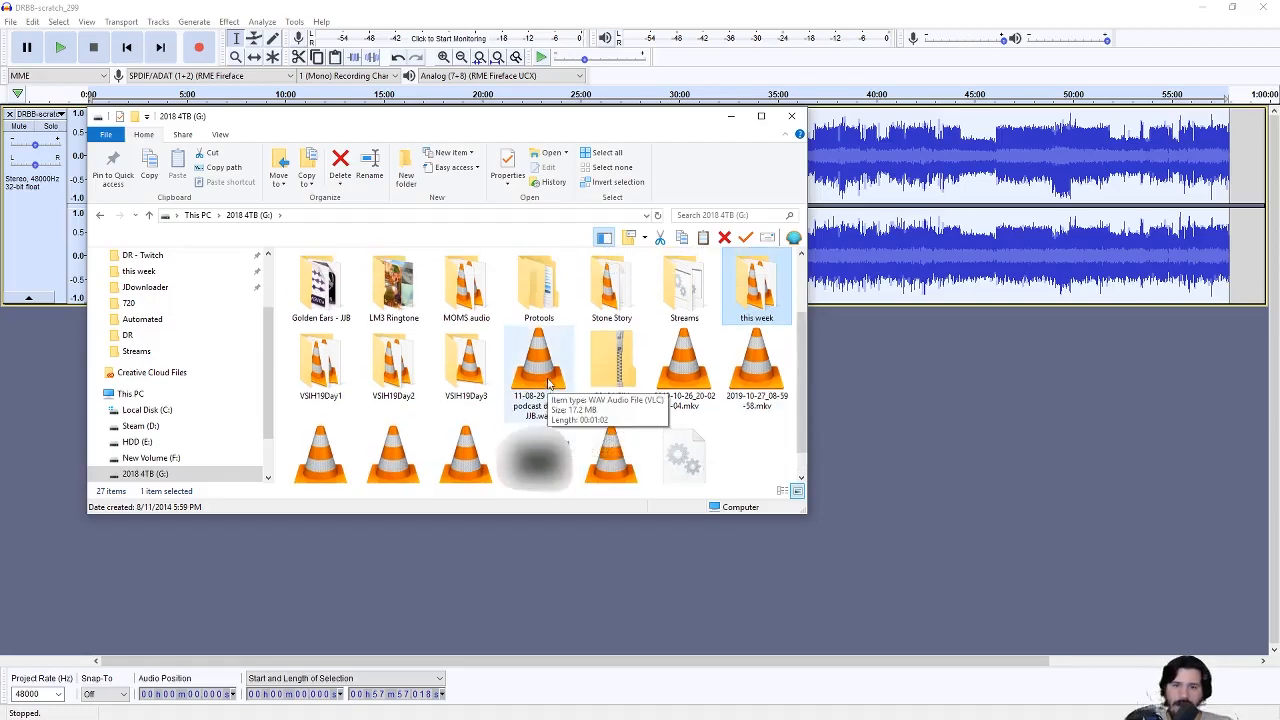
left_click(548, 383)
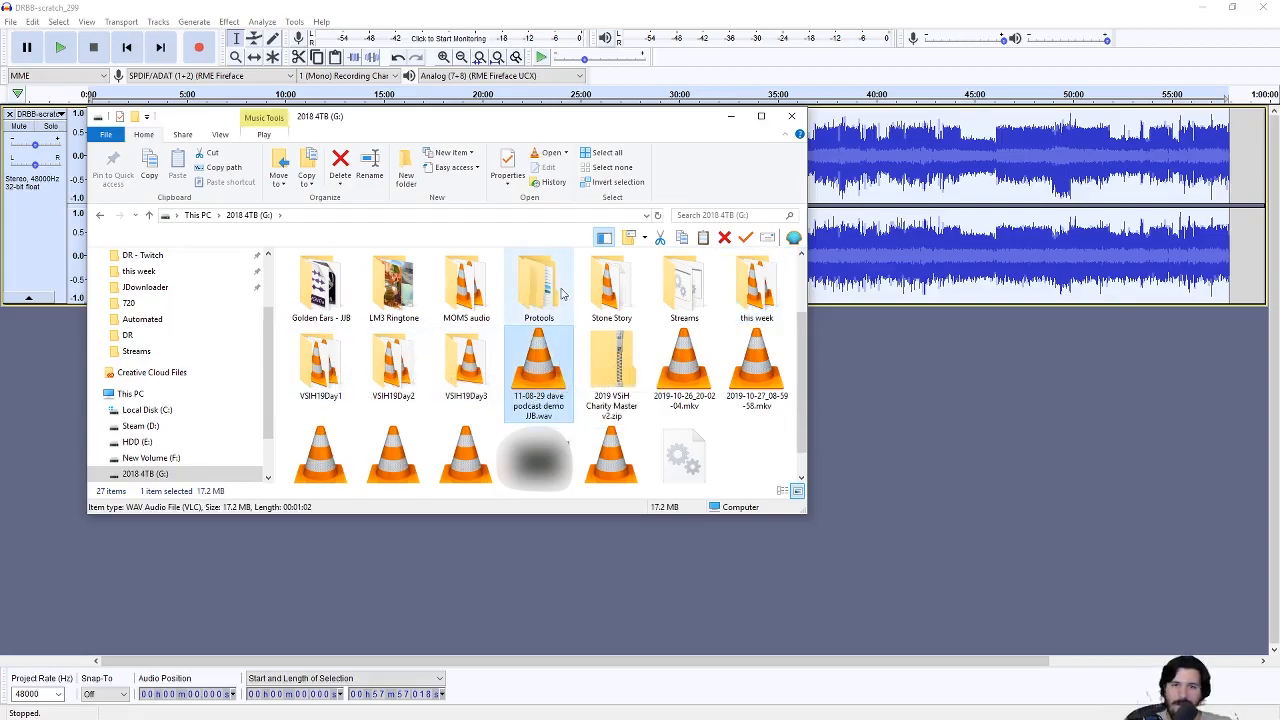
double_click(757, 290)
scroll(677, 343, "down", 5)
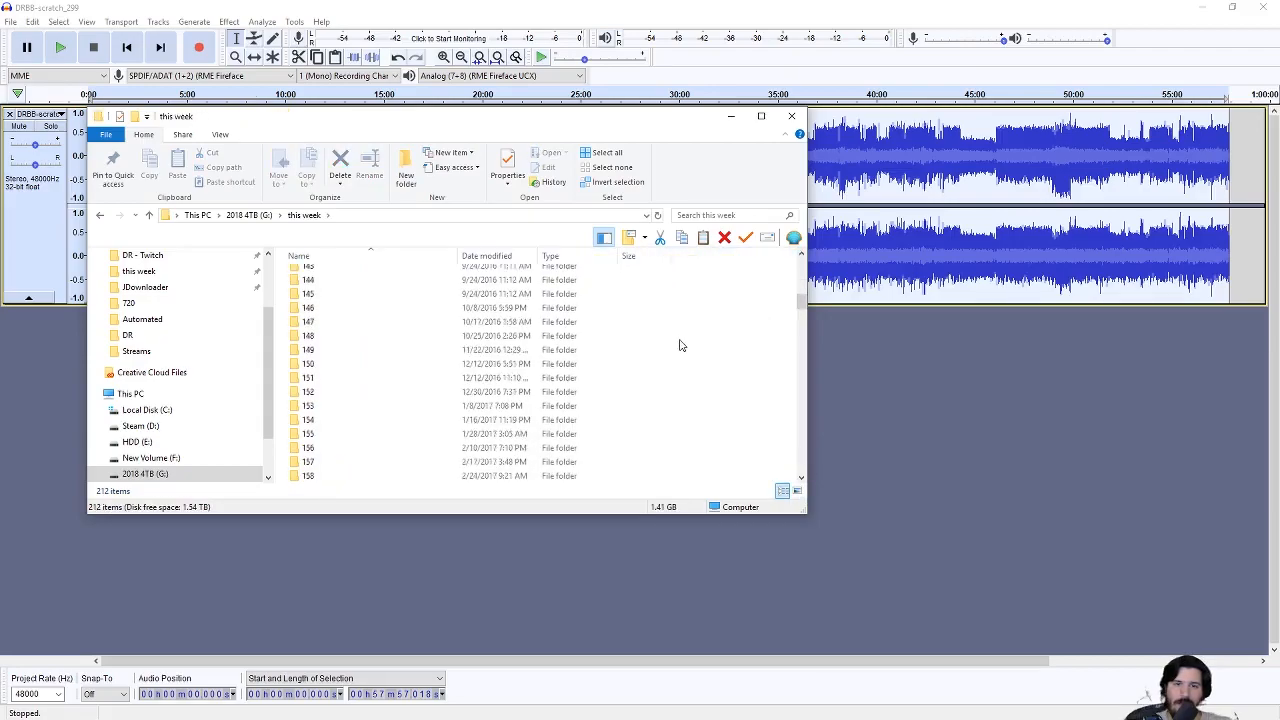
scroll(679, 347, "down", 20)
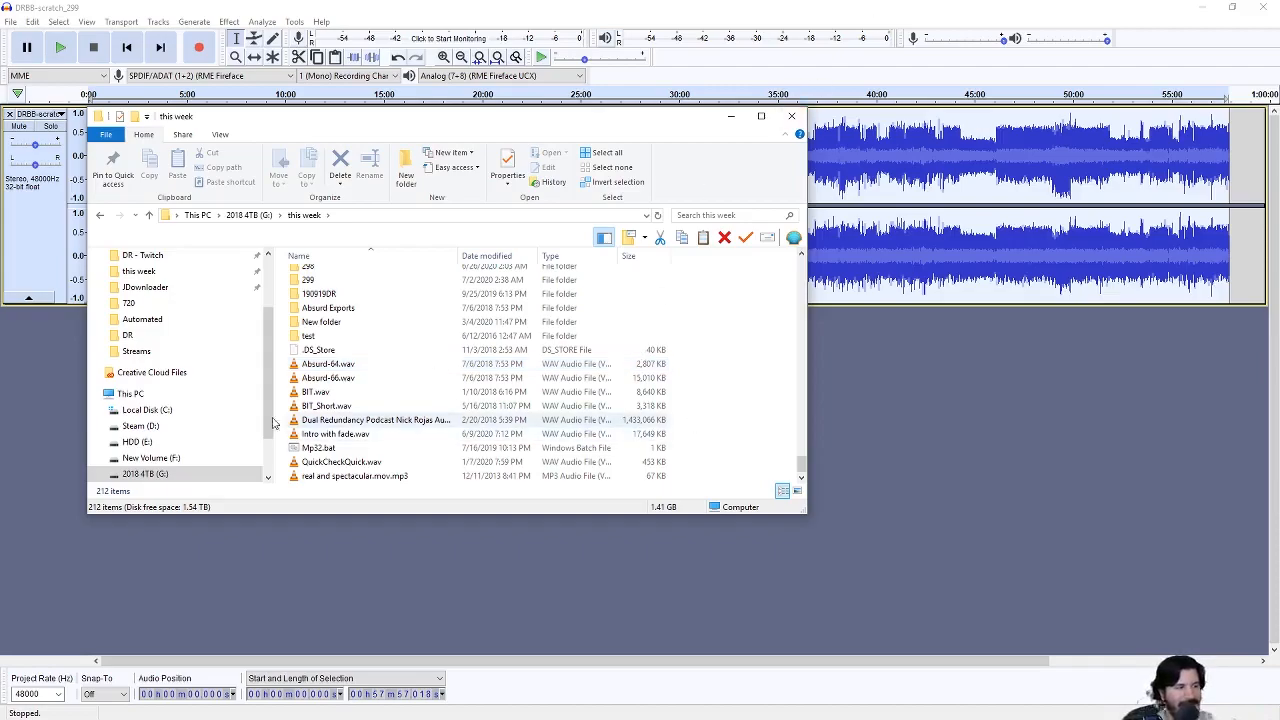
- Bring up the DR recordings folder on the G: drive beside the this week window and select 2020-07-01_23-58-23.mkv
left_click(731, 116)
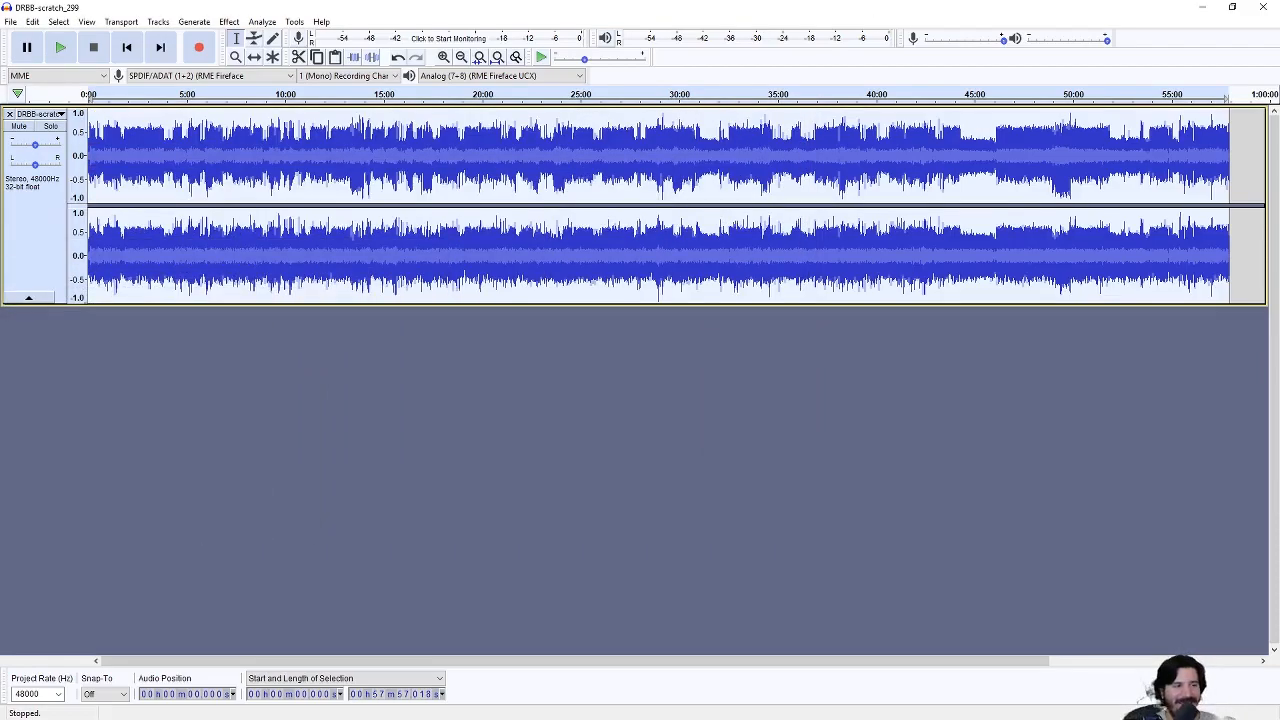
key("alt+Tab")
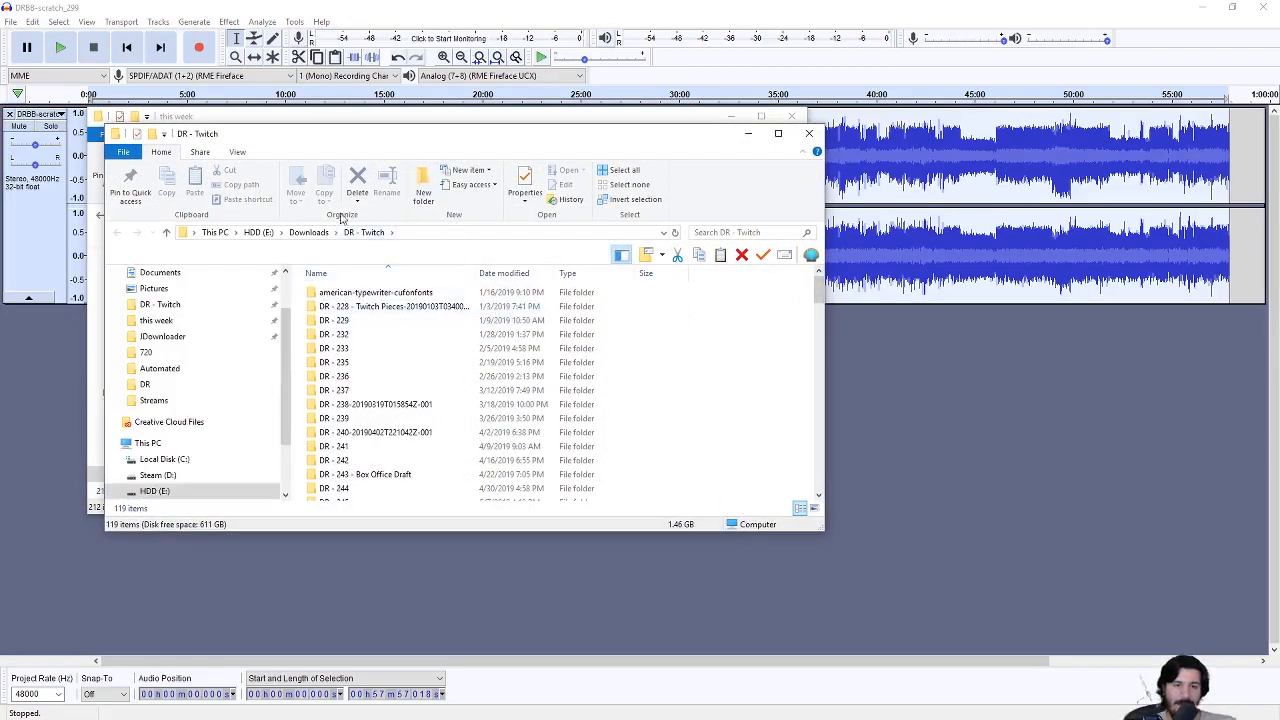
left_click(809, 134)
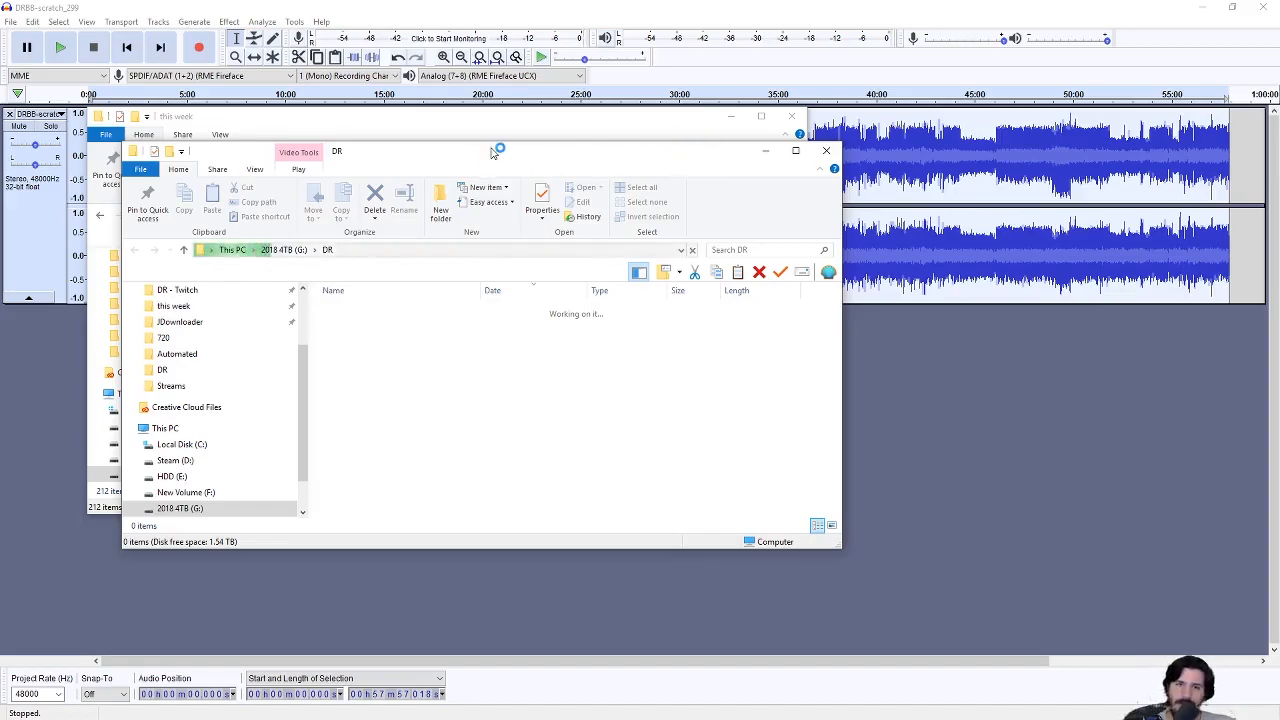
left_click_drag(493, 151, 862, 112)
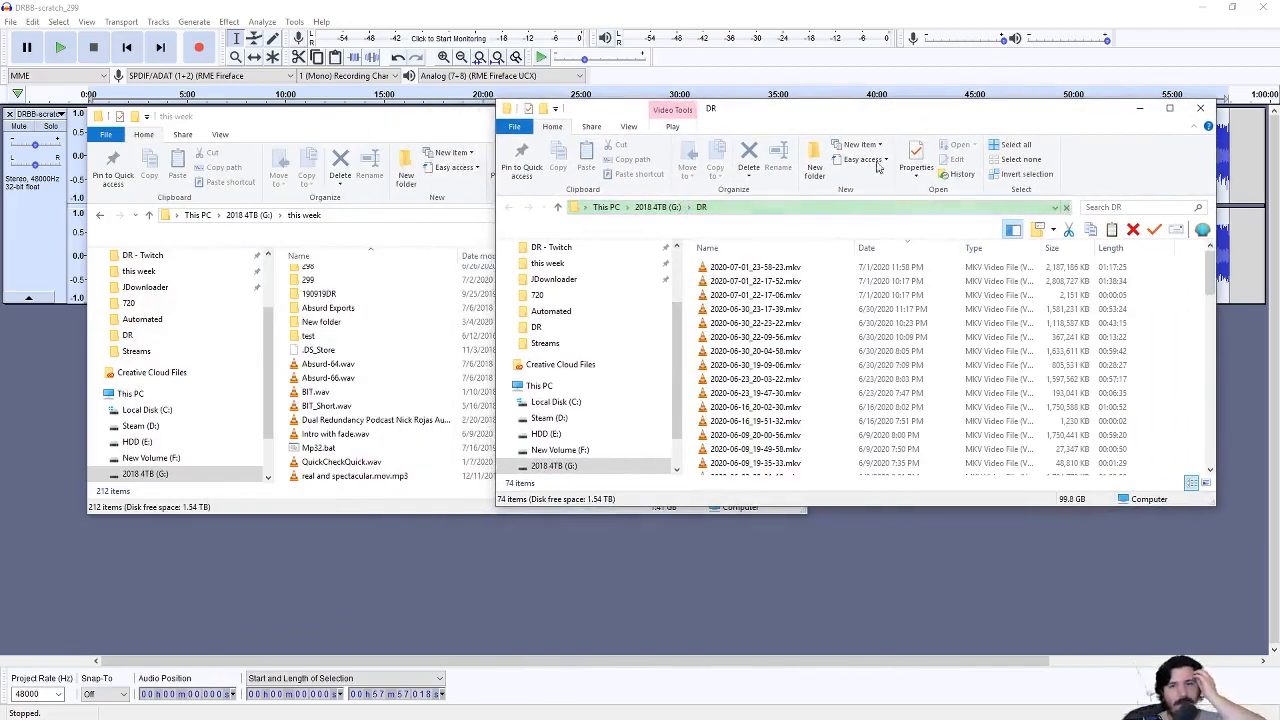
left_click(776, 269)
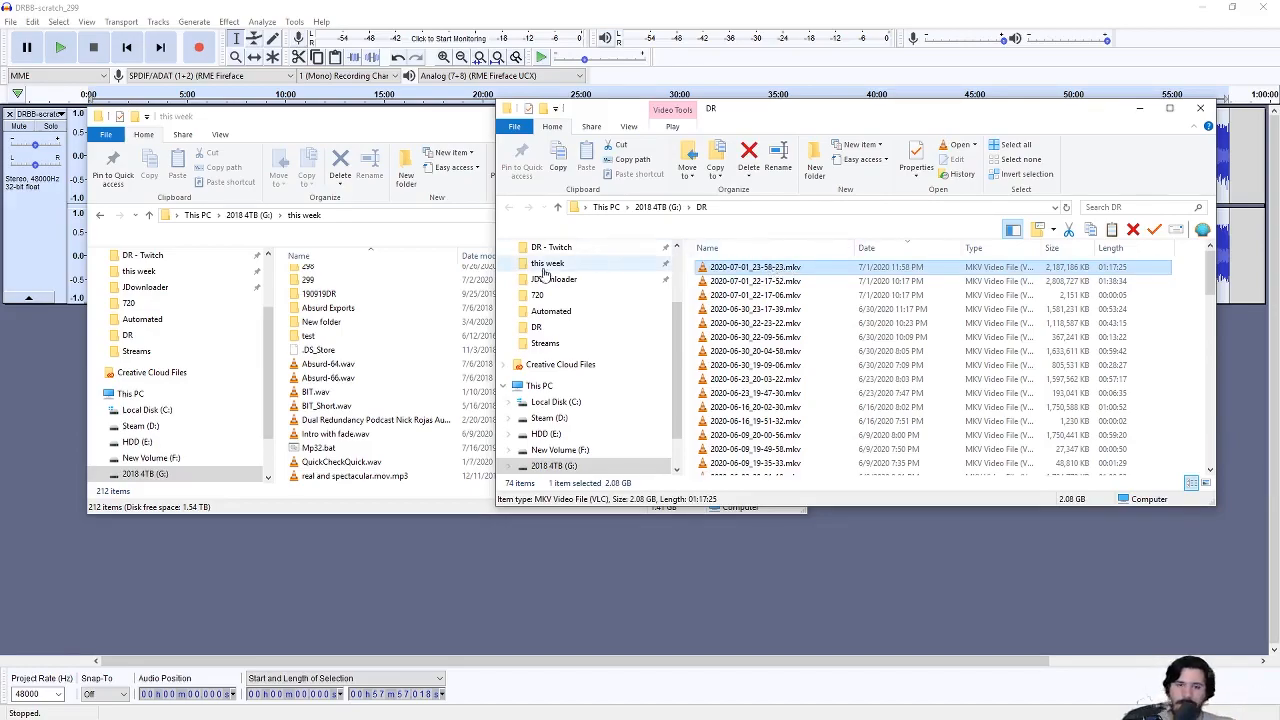
- Open the DR folder inside Streams on the F: drive and move 2020-06-23_20-03-22-Compressed.mp4 into its Episodes folder
left_click(428, 135)
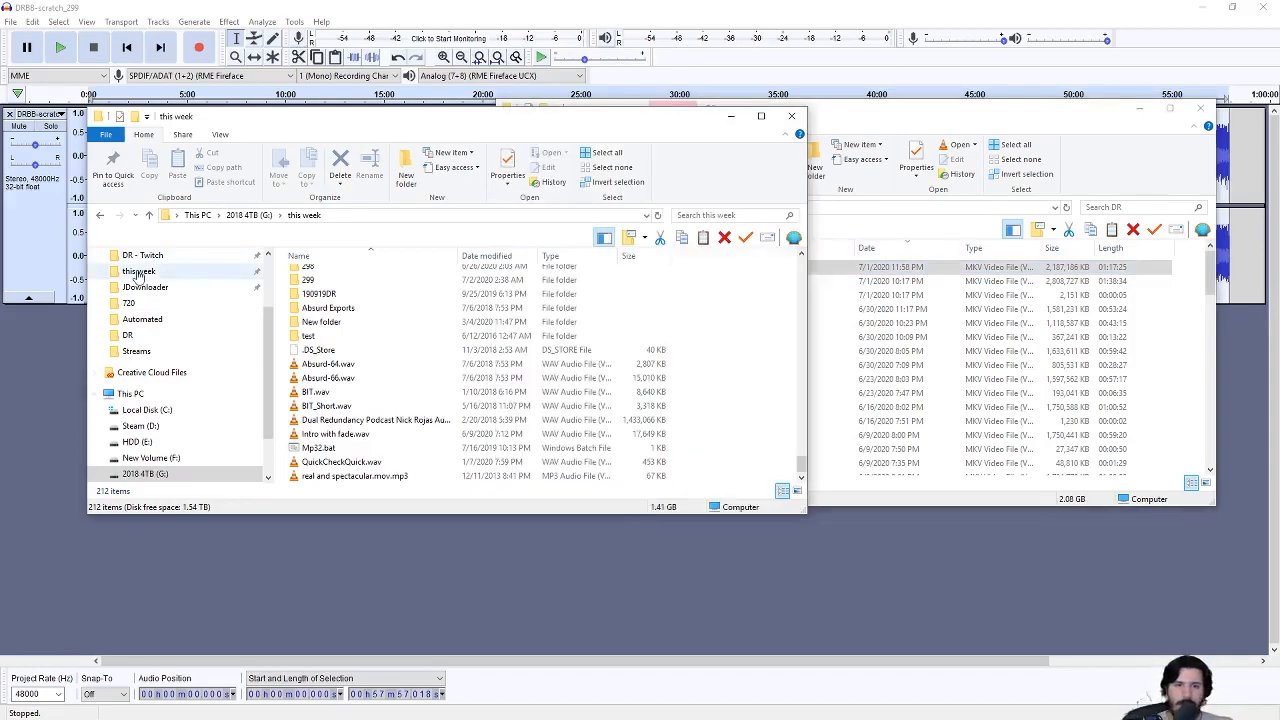
left_click(136, 351)
double_click(394, 289)
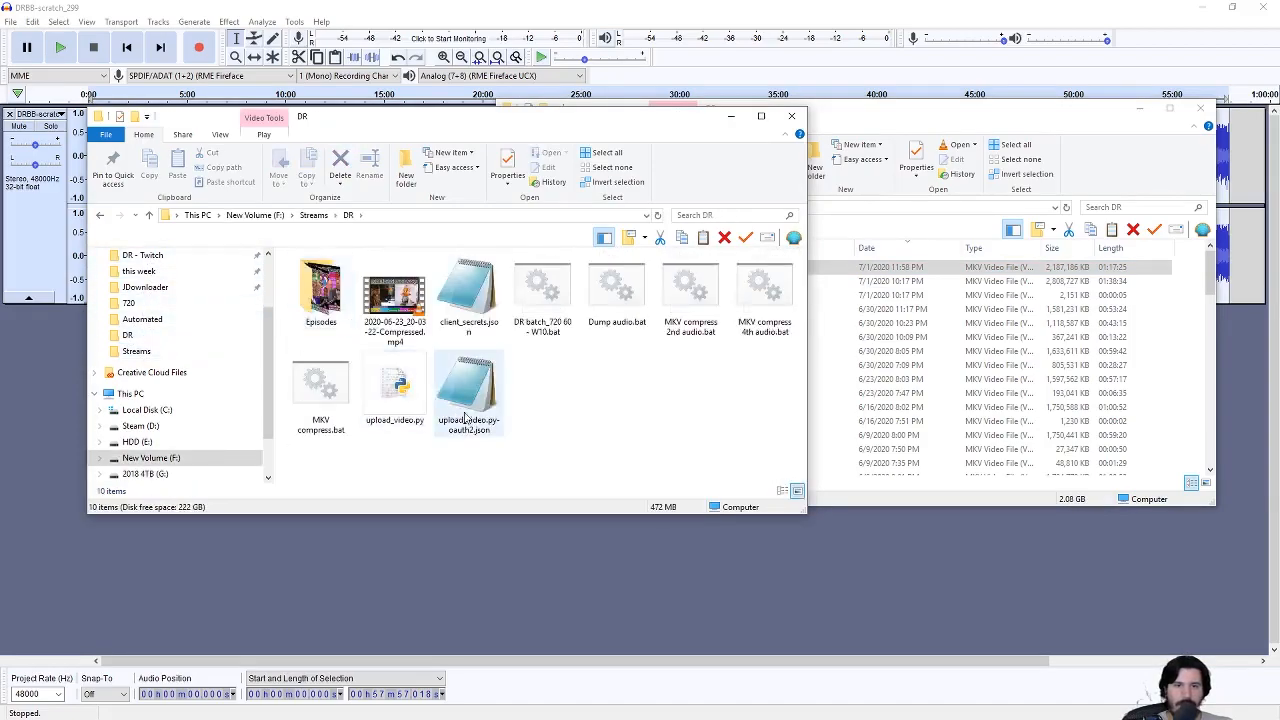
left_click_drag(394, 292, 321, 292)
- Run DR batch_720 60 - W10.bat from the Streams\DR folder and close its command window
left_click(469, 290)
double_click(469, 290)
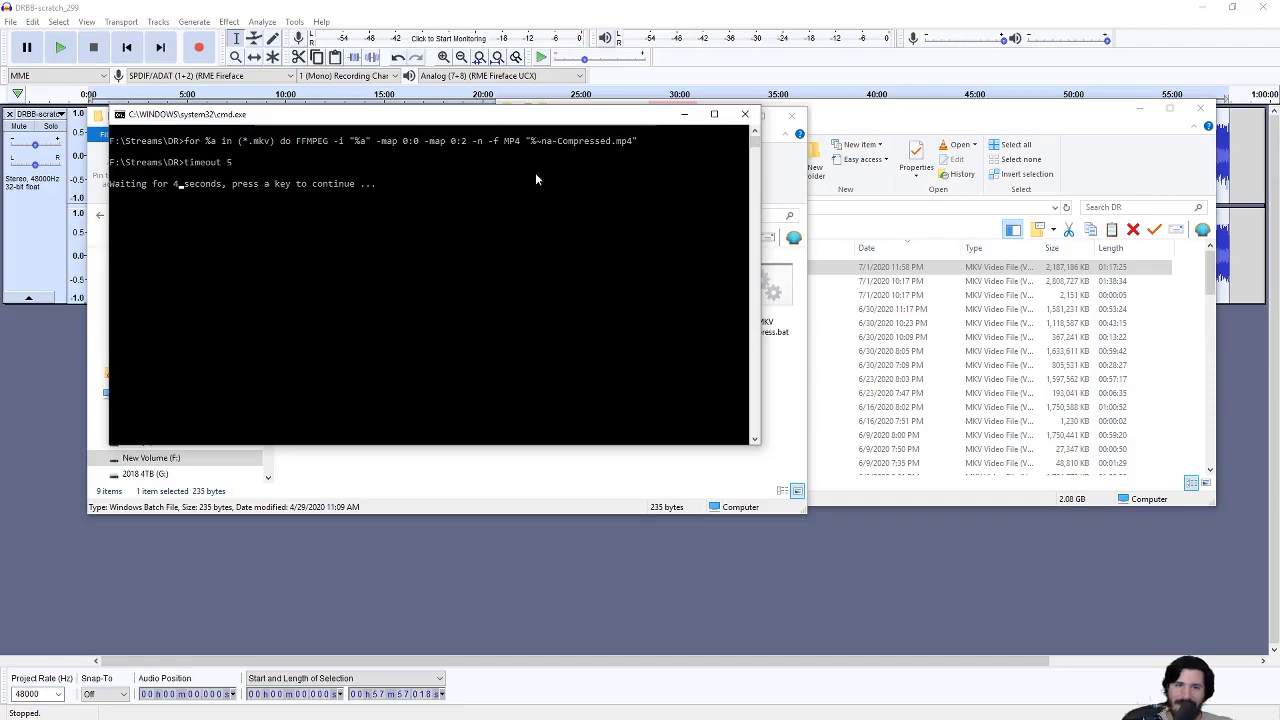
left_click(745, 115)
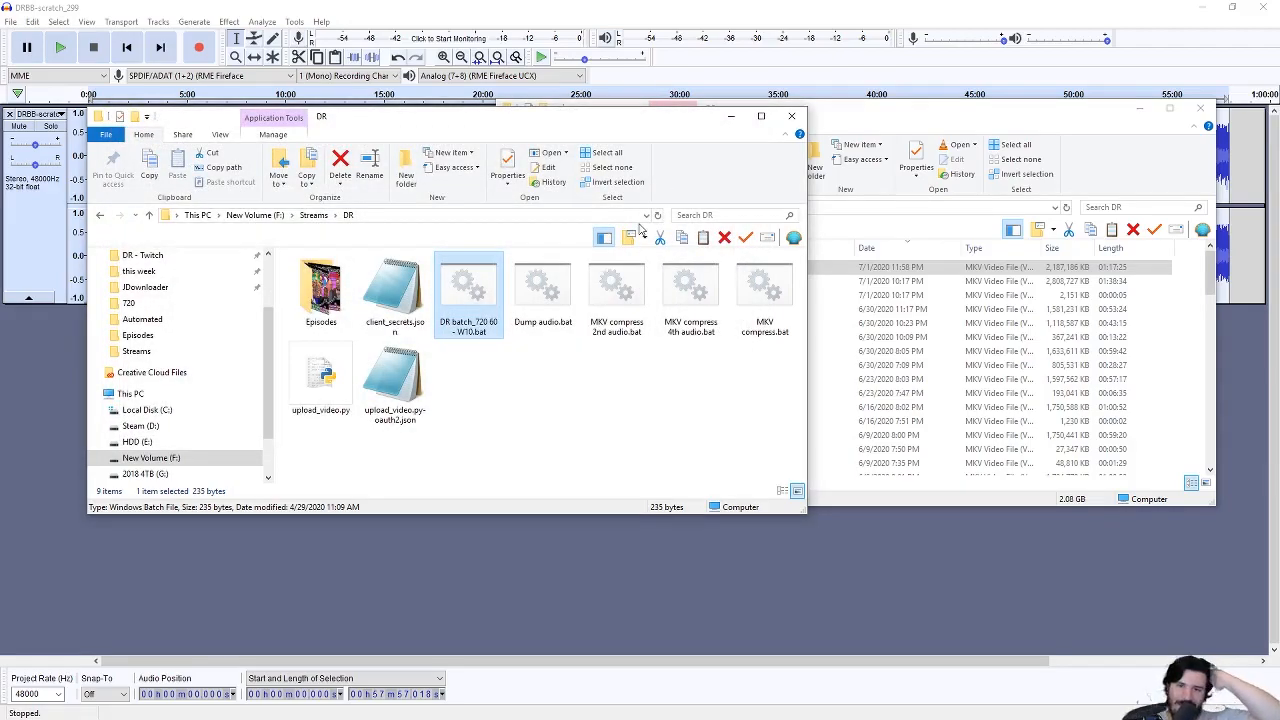
- Copy 2020-07-01_23-58-23.mkv from the DR folder on G: into F:\Streams\DR
left_click(904, 132)
left_click_drag(786, 268, 438, 448)
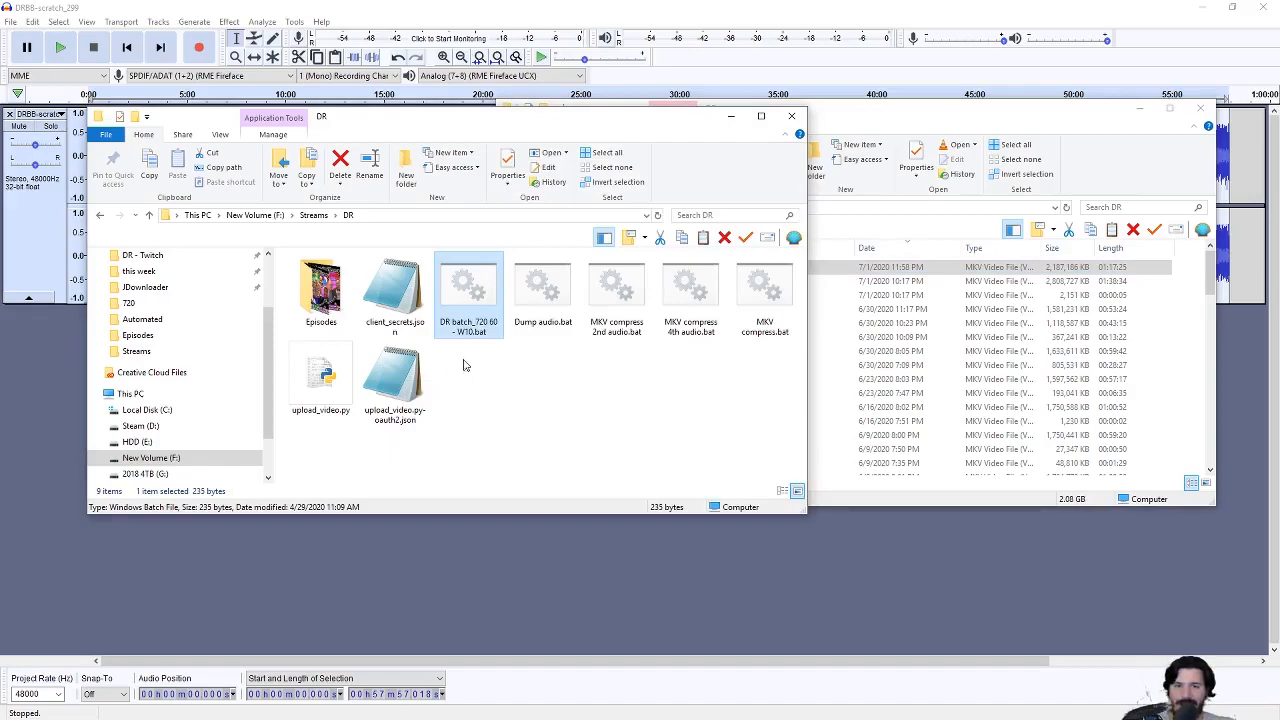